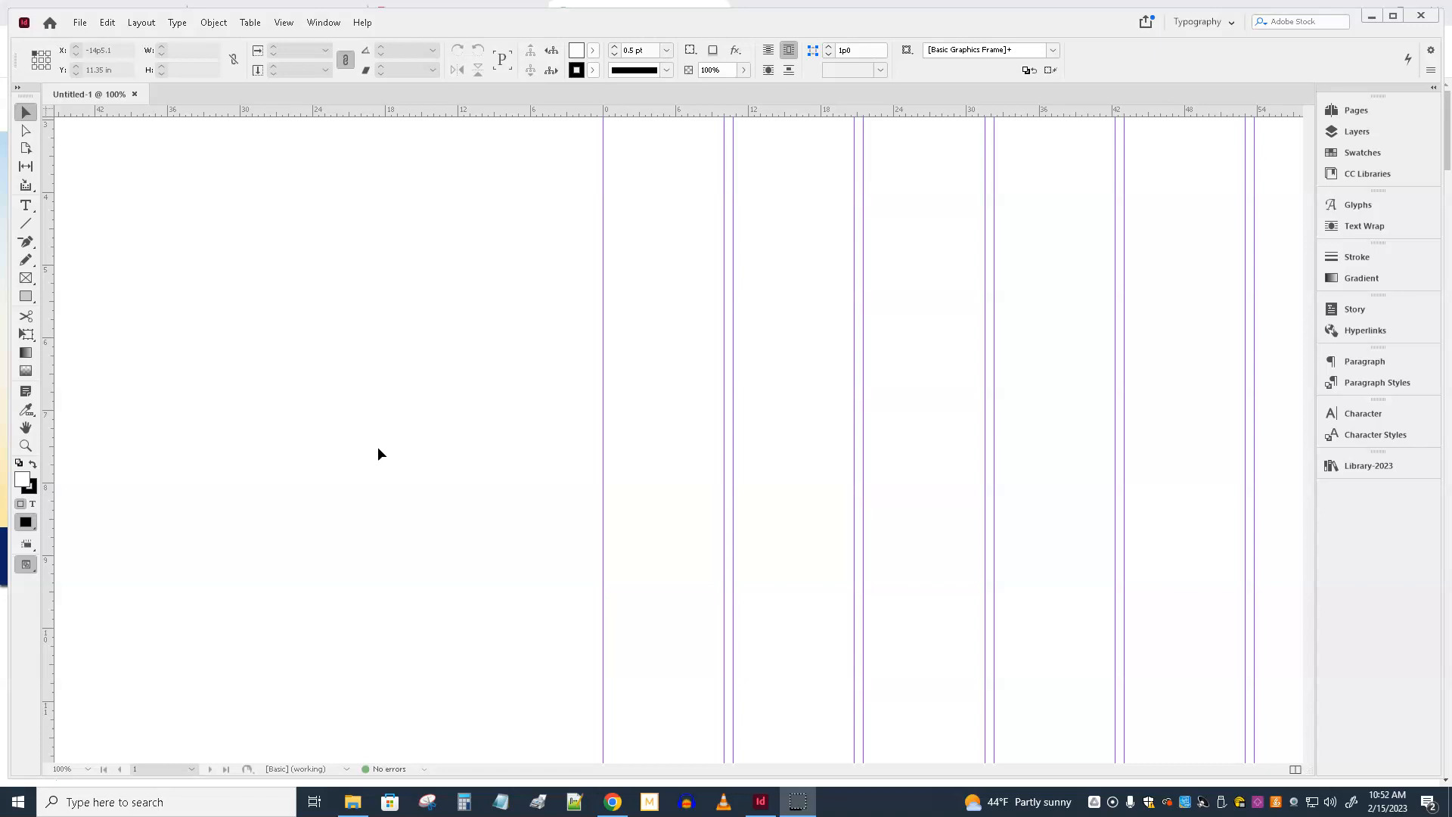
From the Moodle dashboard, open JOU318A, view the InDesign Templates and Libraries folder, and return.
left_click(612, 801)
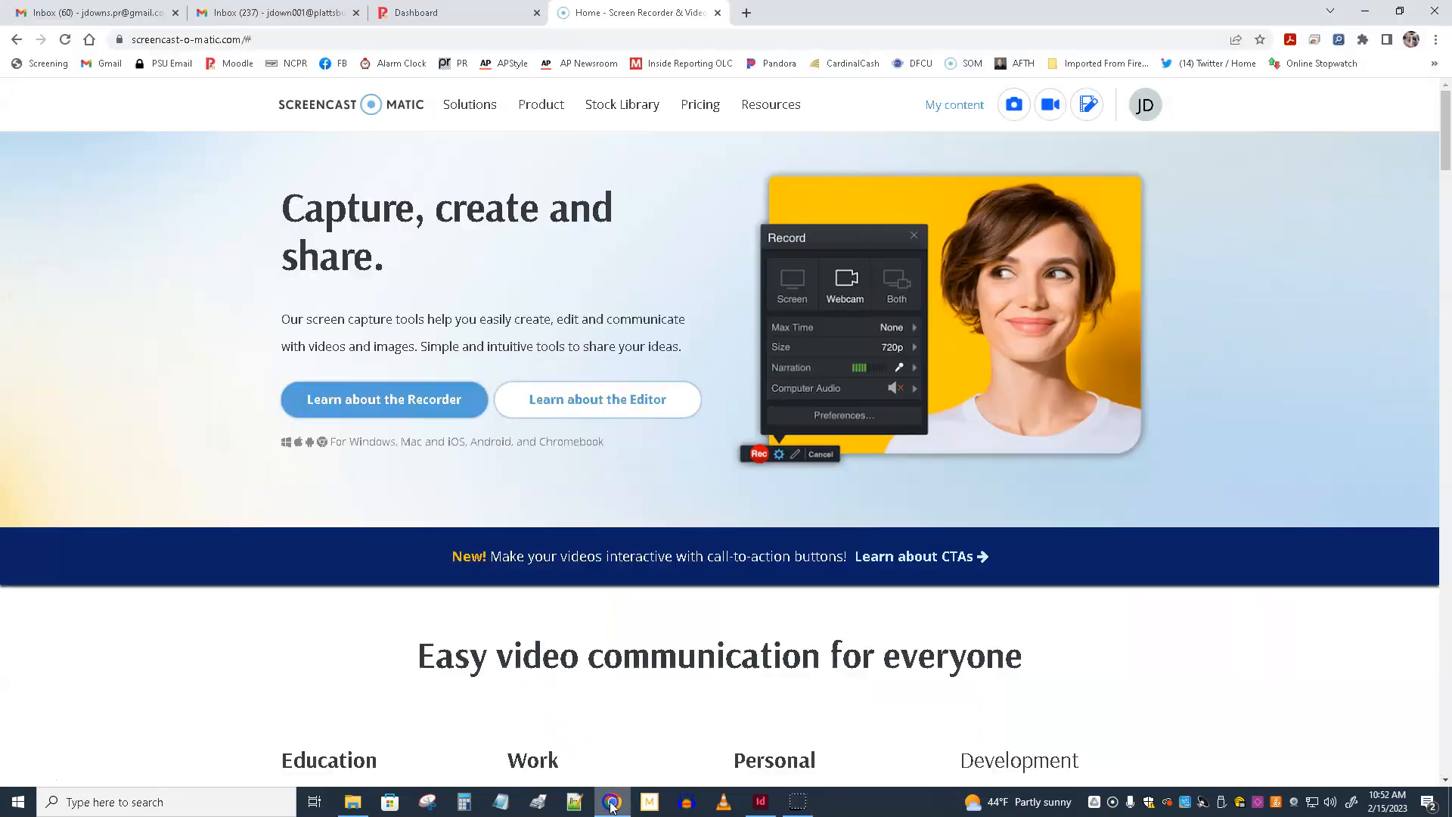
left_click(418, 14)
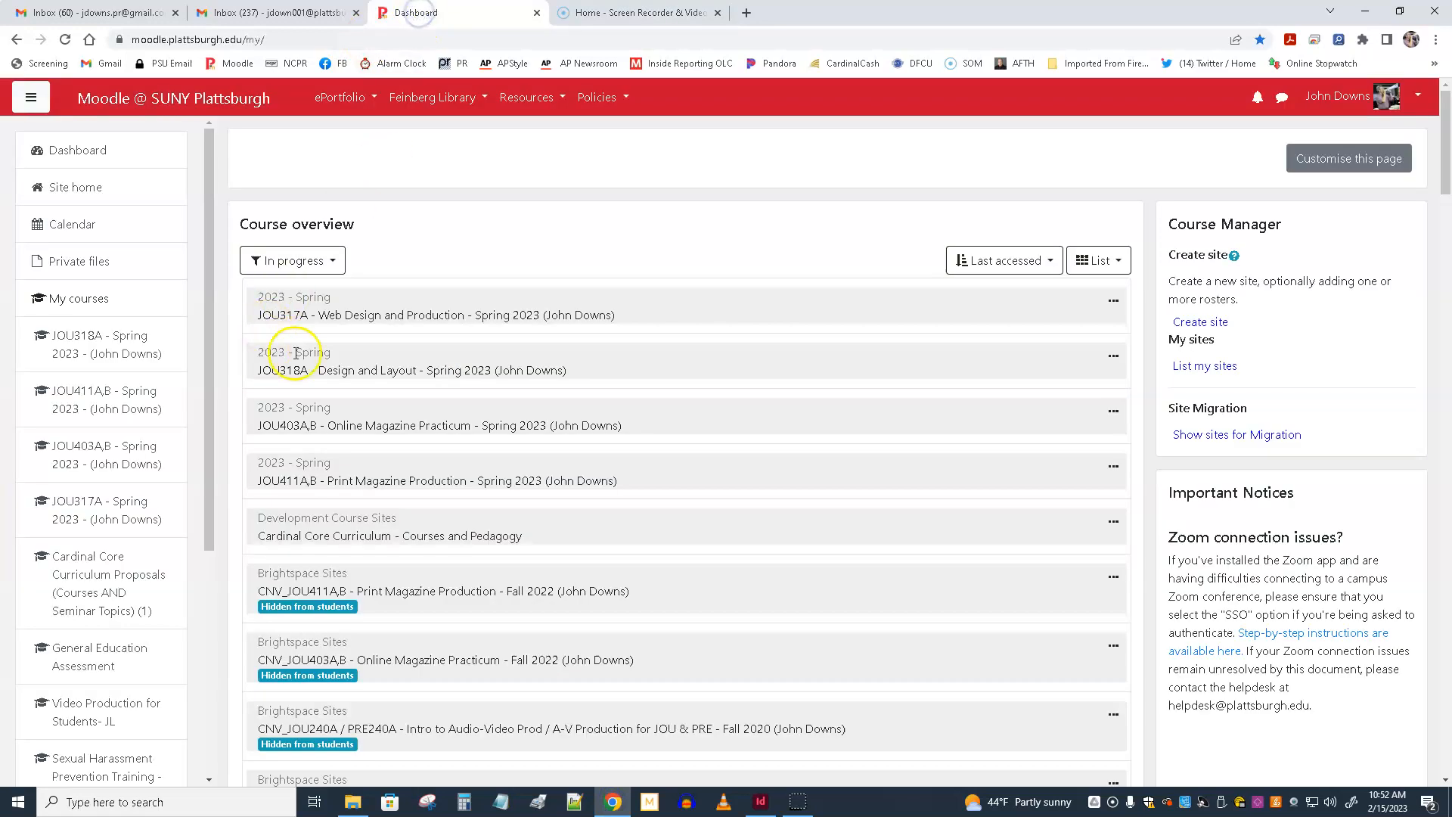
left_click(365, 370)
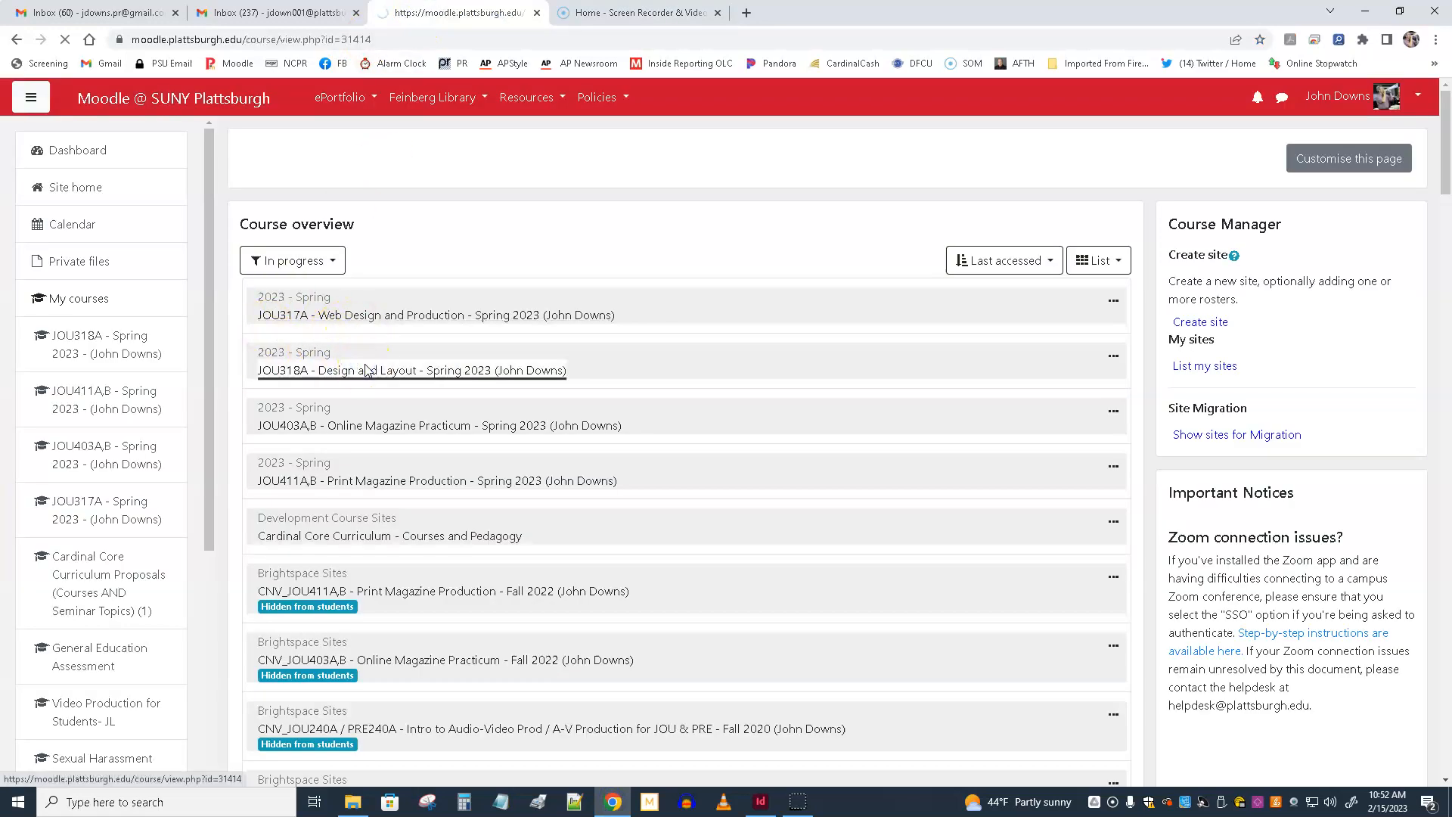
scroll(374, 544, "down", 10)
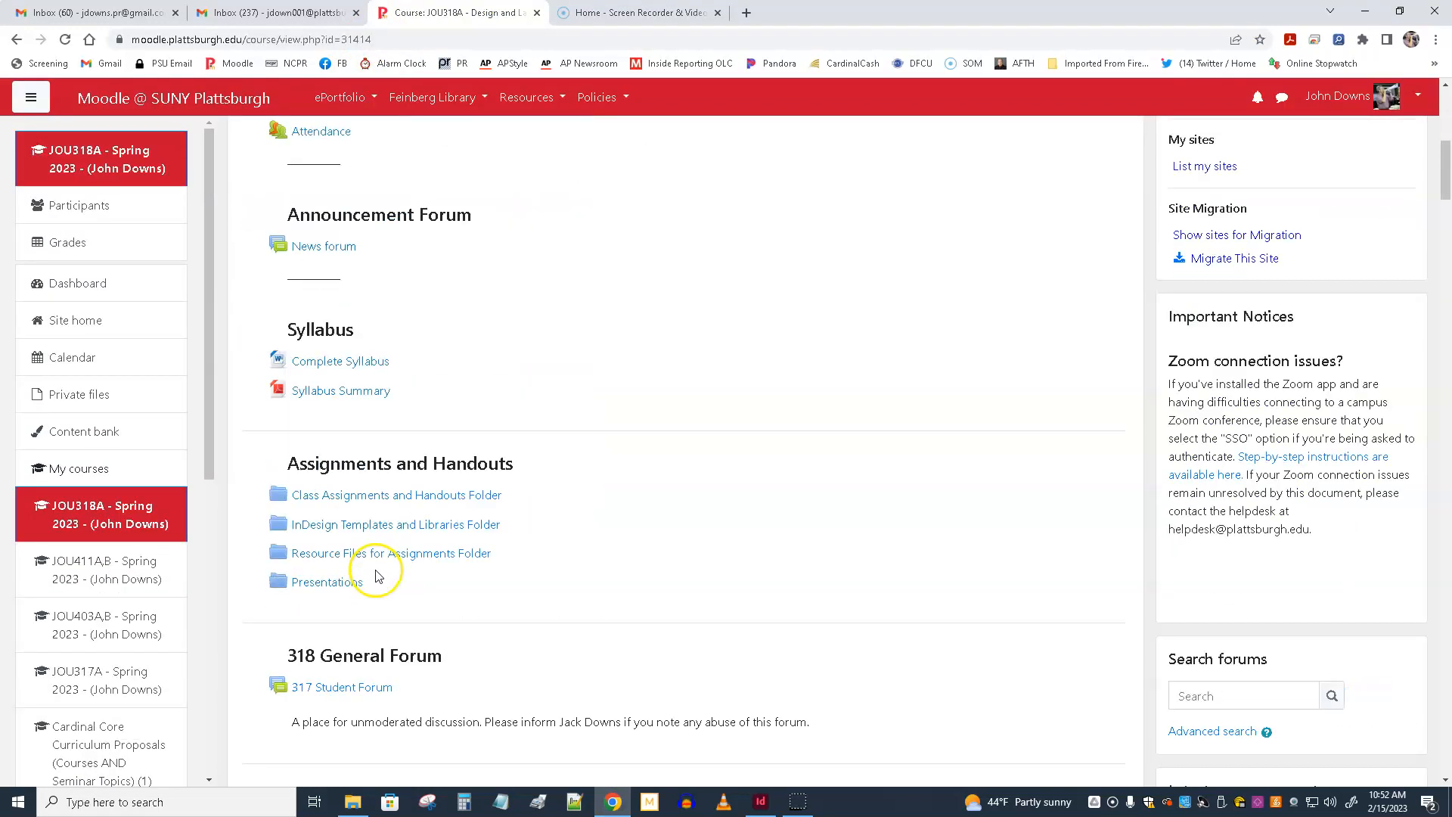
left_click(344, 374)
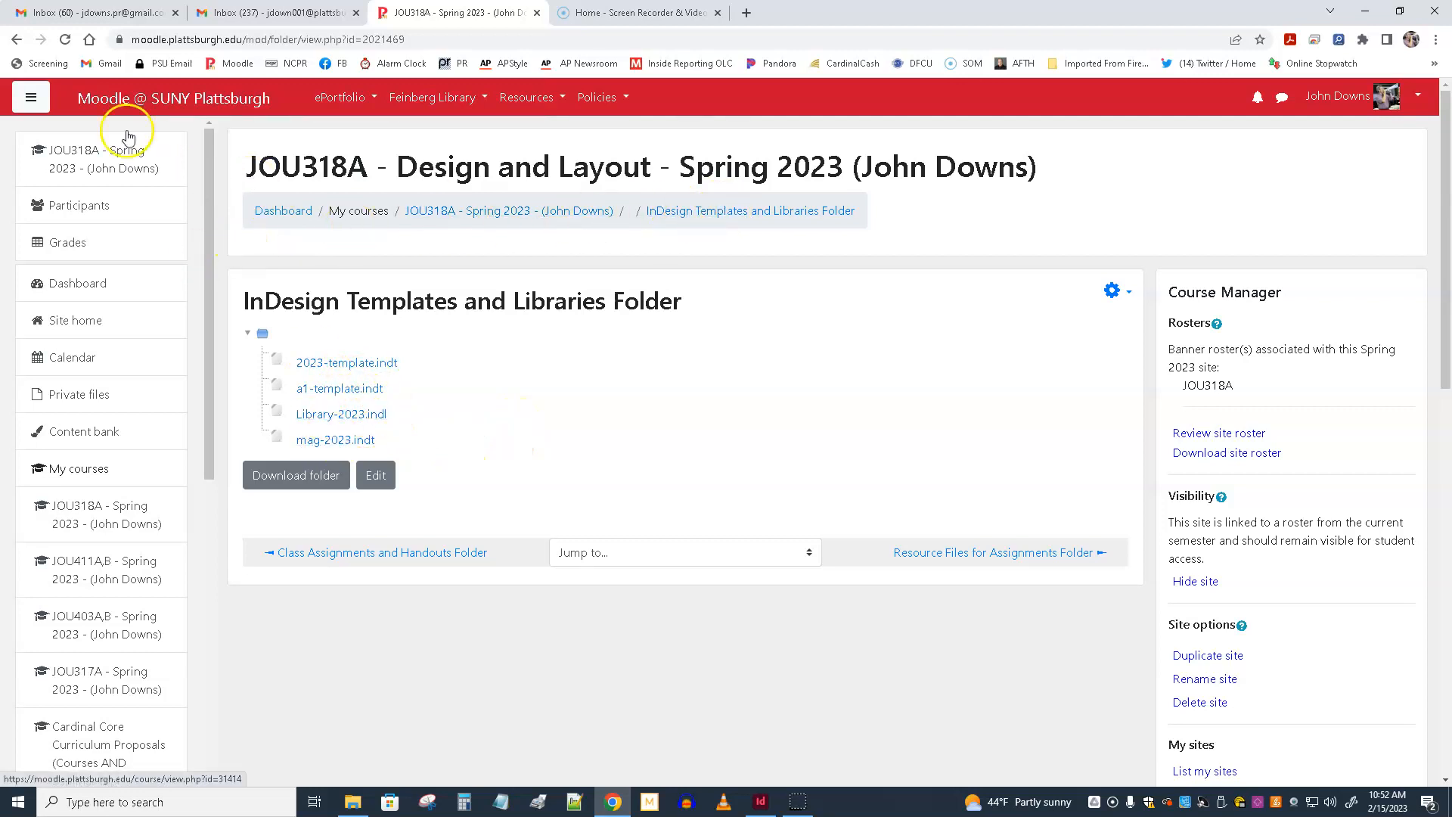
left_click(16, 39)
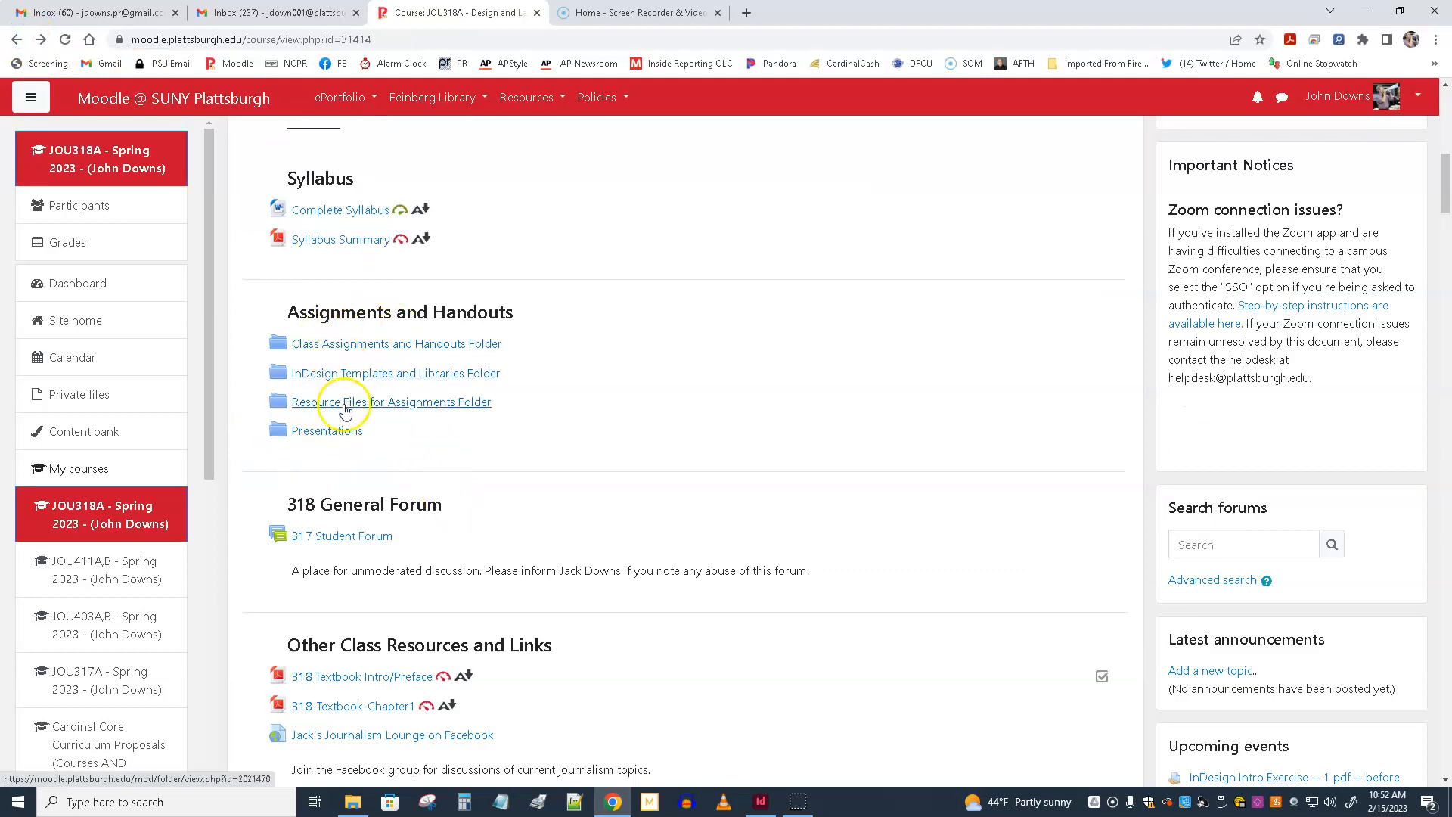
Expand the 00_InDesign_Practice and 01_Snakeboy folders to list their storm files, photos and documents.
left_click(384, 402)
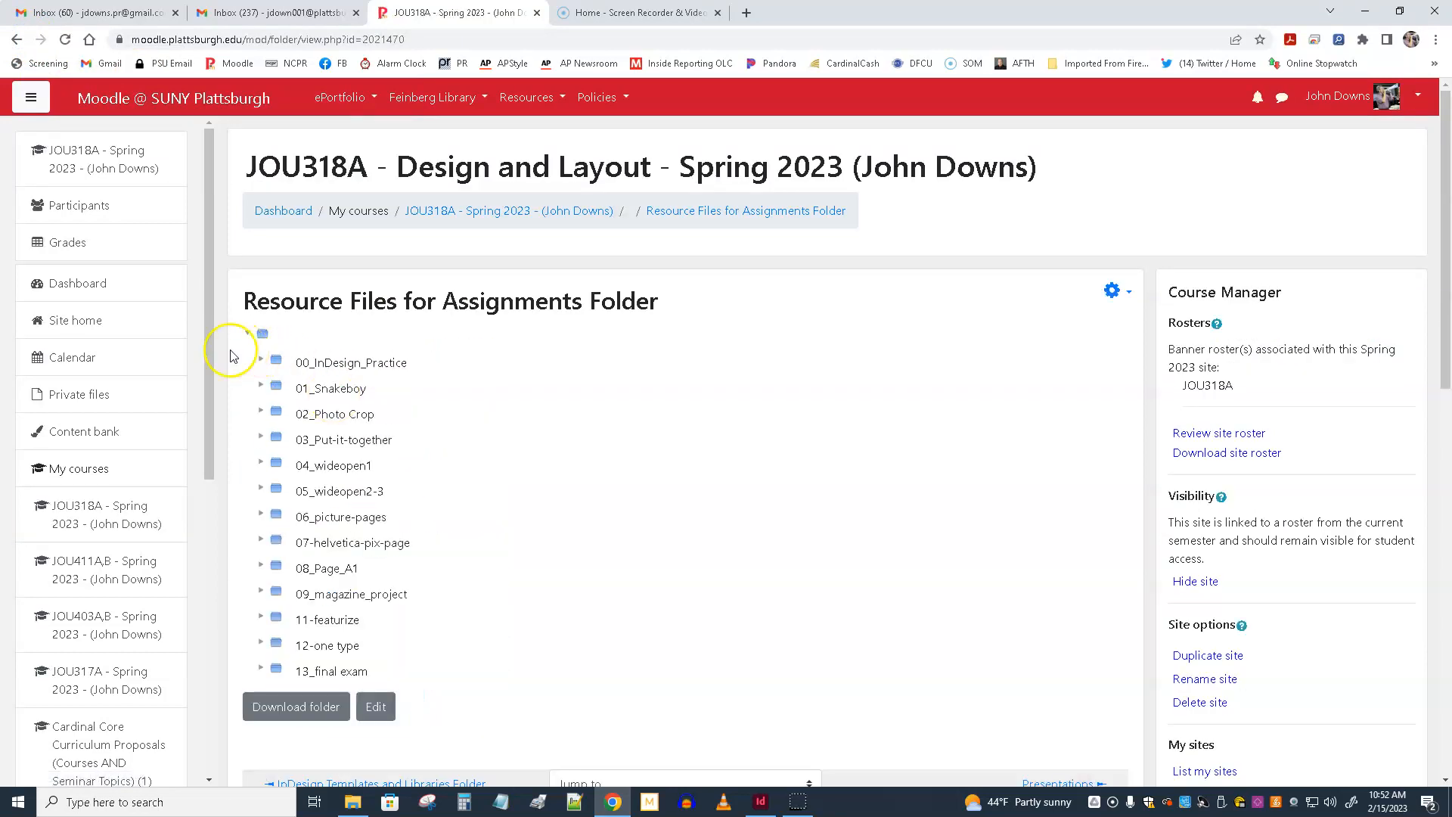
left_click(260, 361)
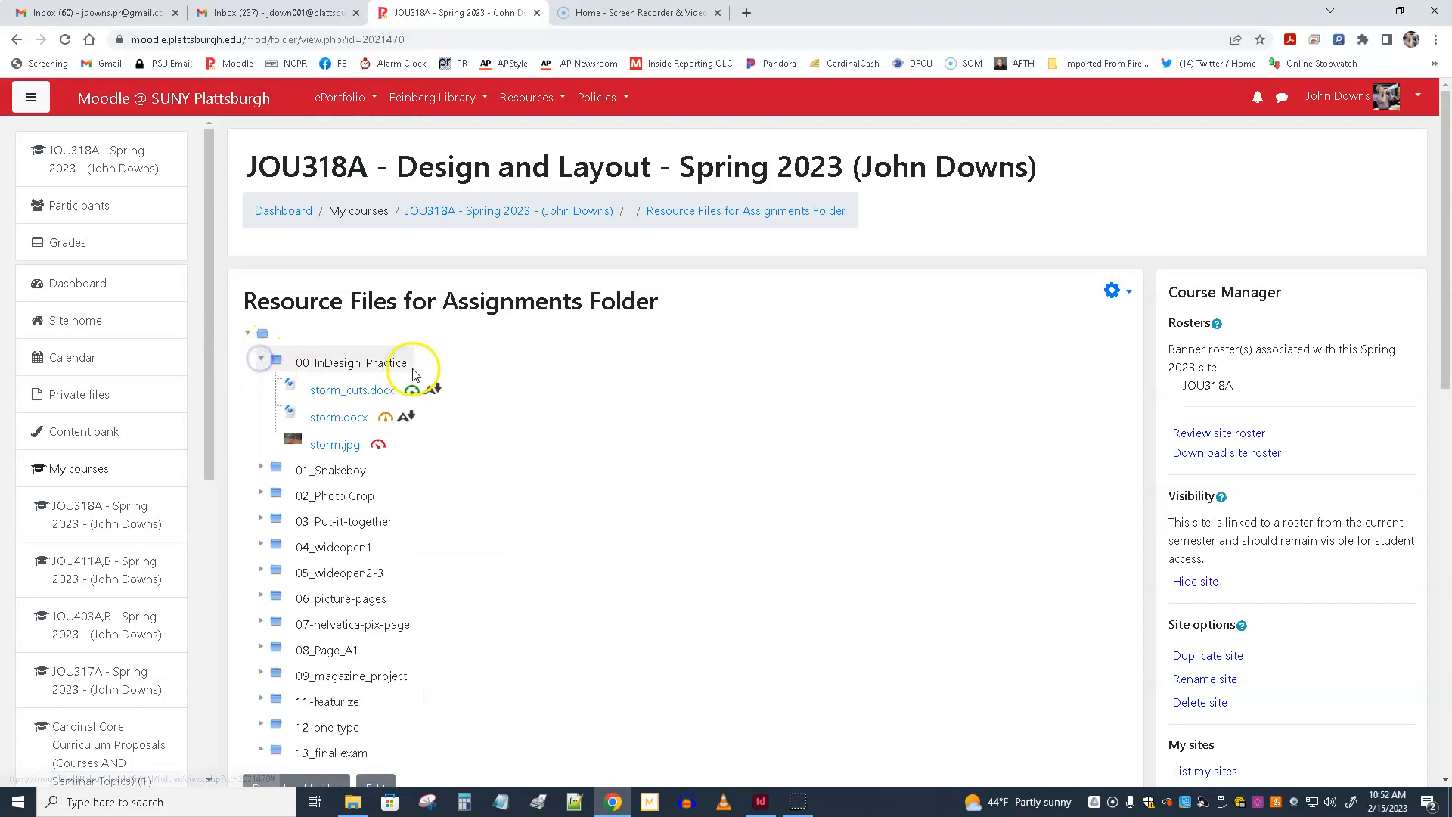
left_click(261, 467)
scroll(635, 472, "down", 3)
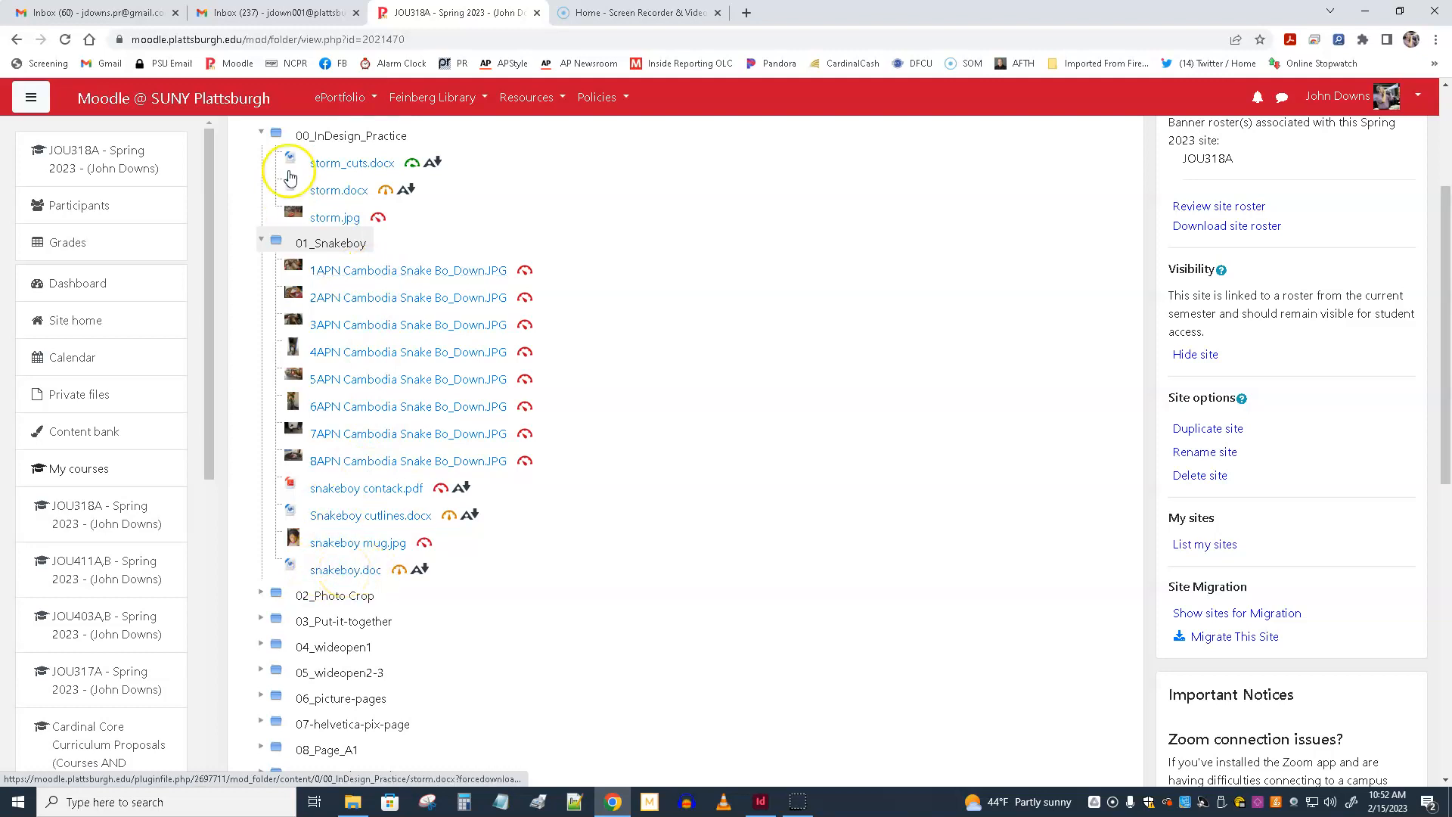
right_click(341, 574)
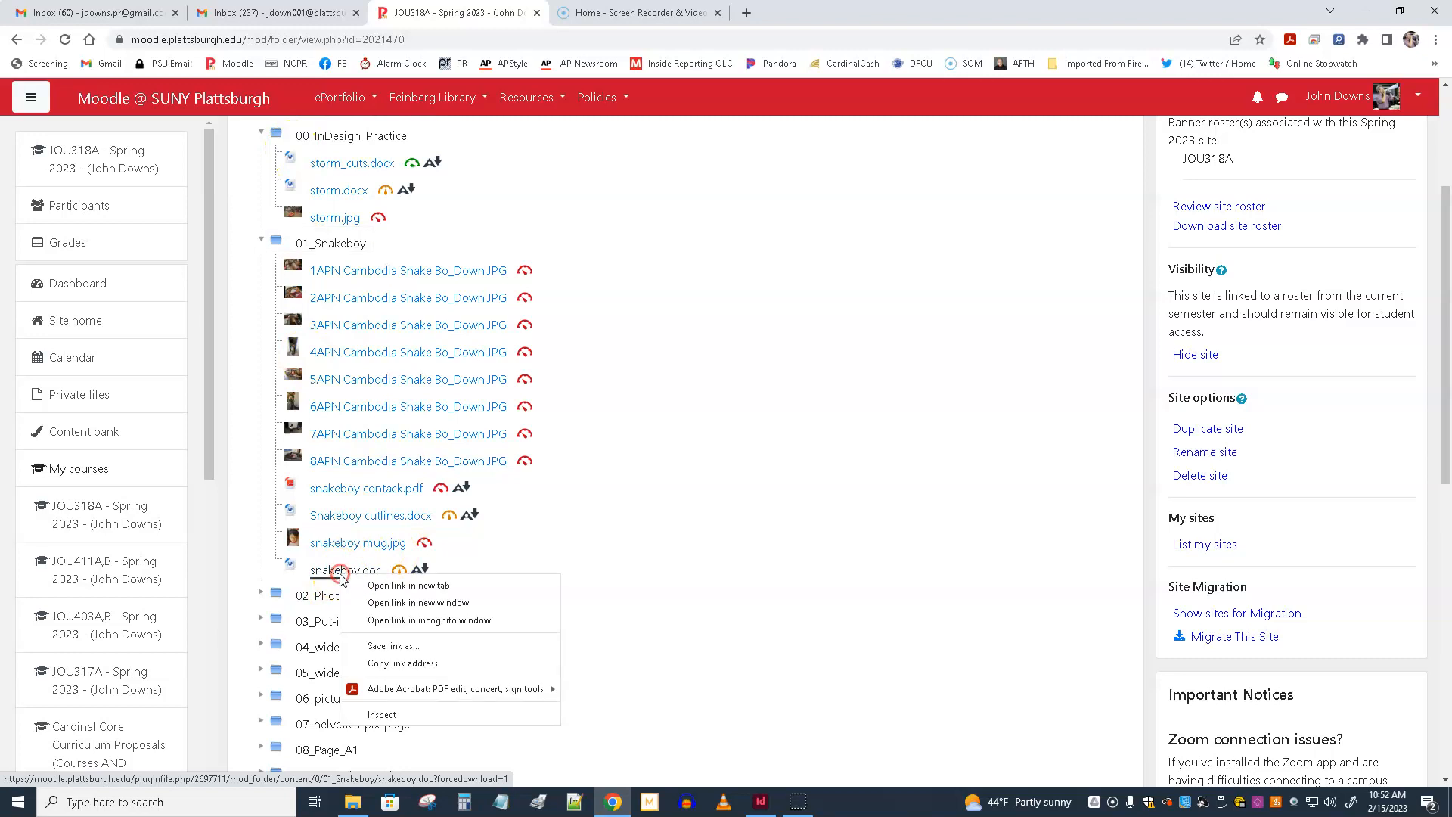
left_click(866, 386)
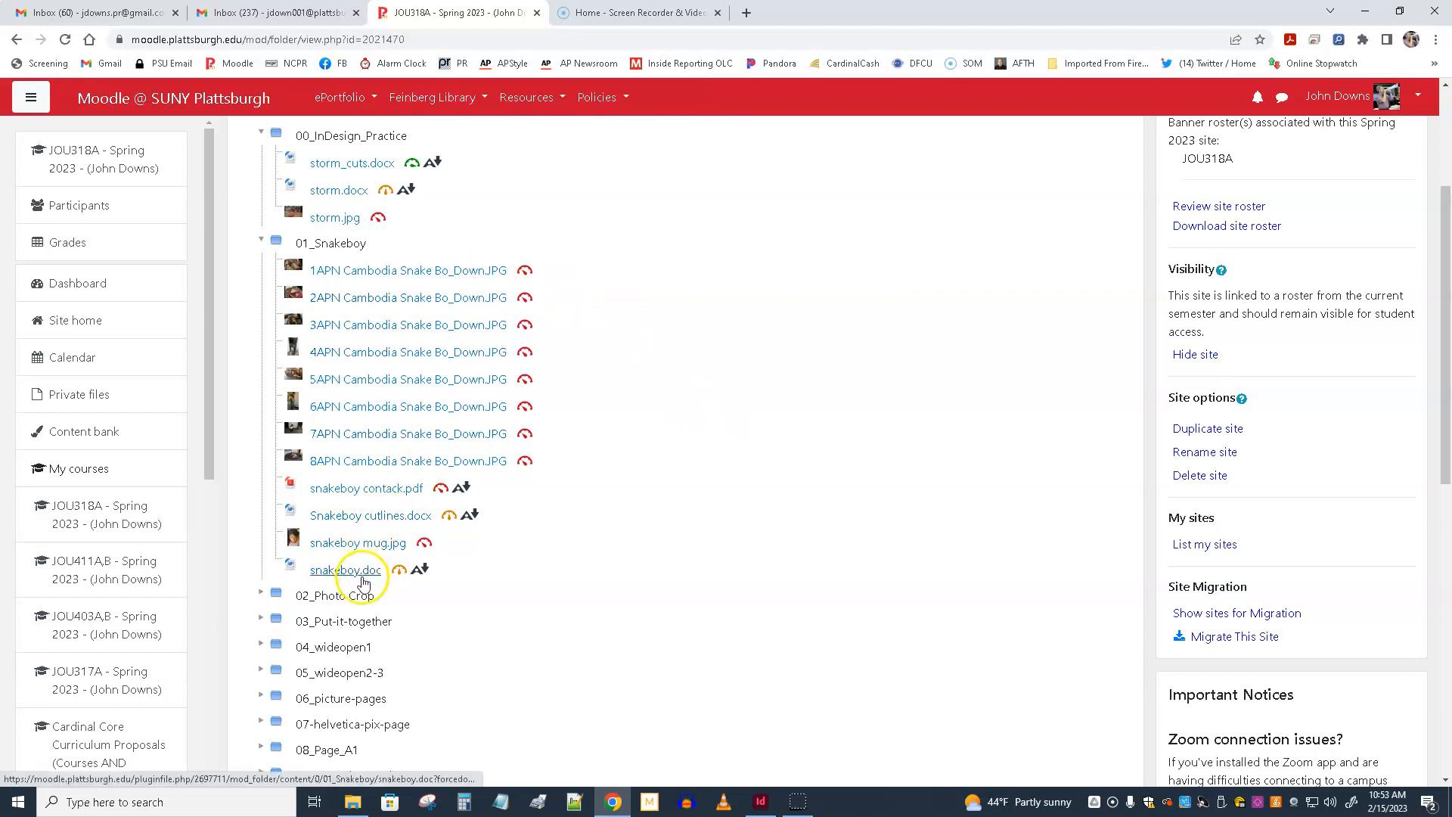
scroll(454, 302, "up", 2)
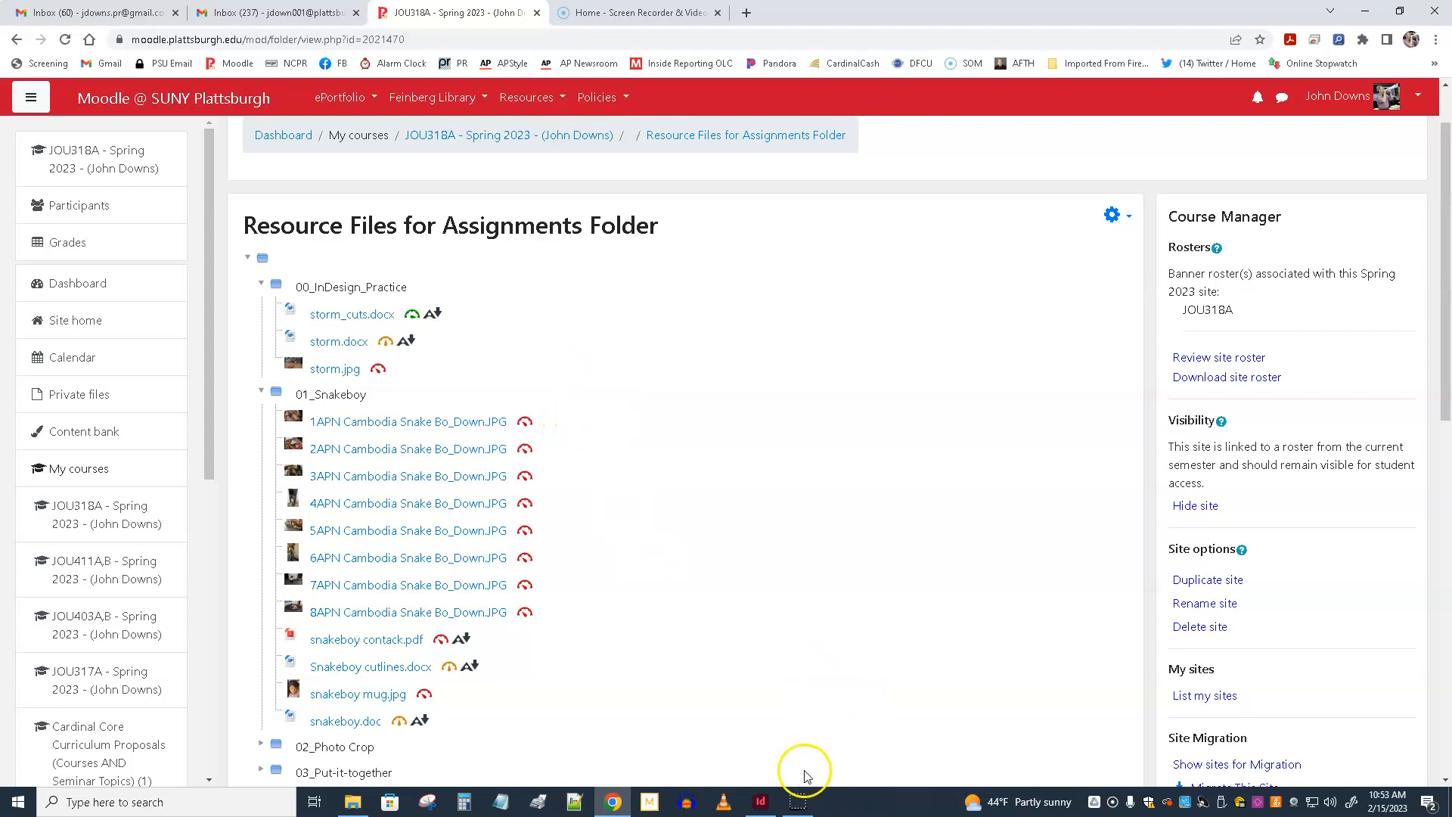
Try the Essentials and Essentials Classic workspaces in InDesign, then switch back to Typography.
left_click(762, 804)
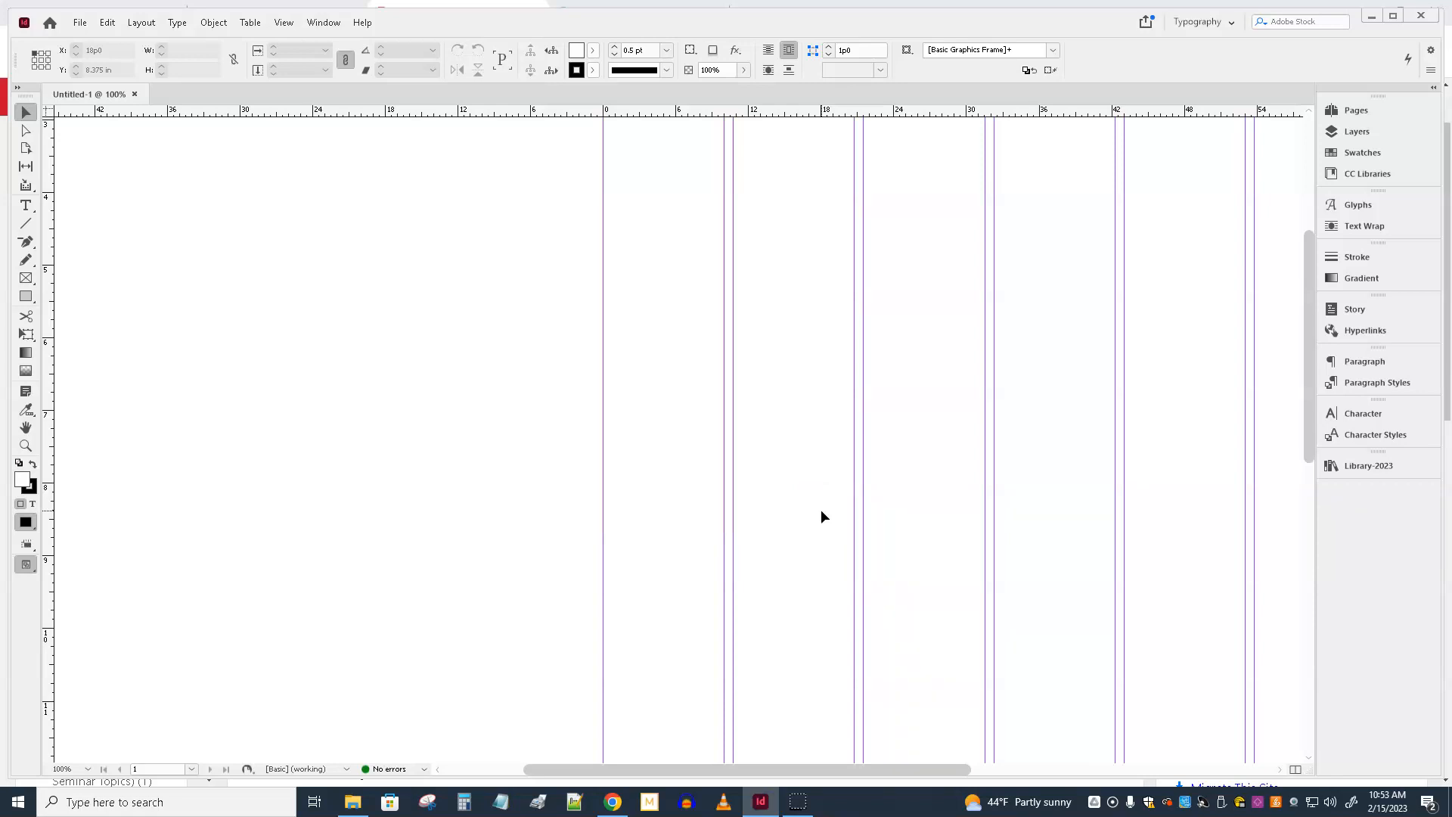
left_click(1205, 21)
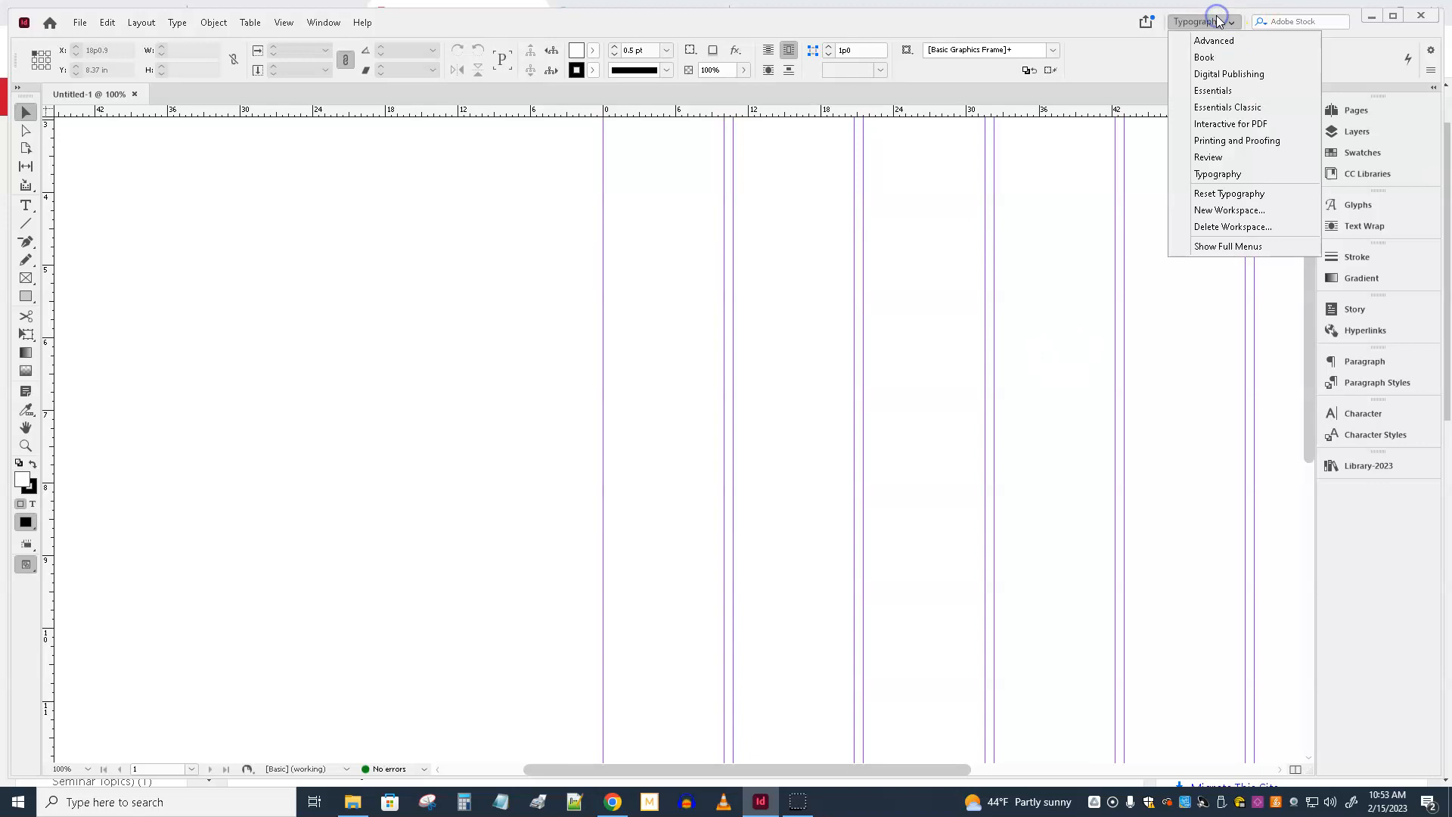
left_click(1228, 96)
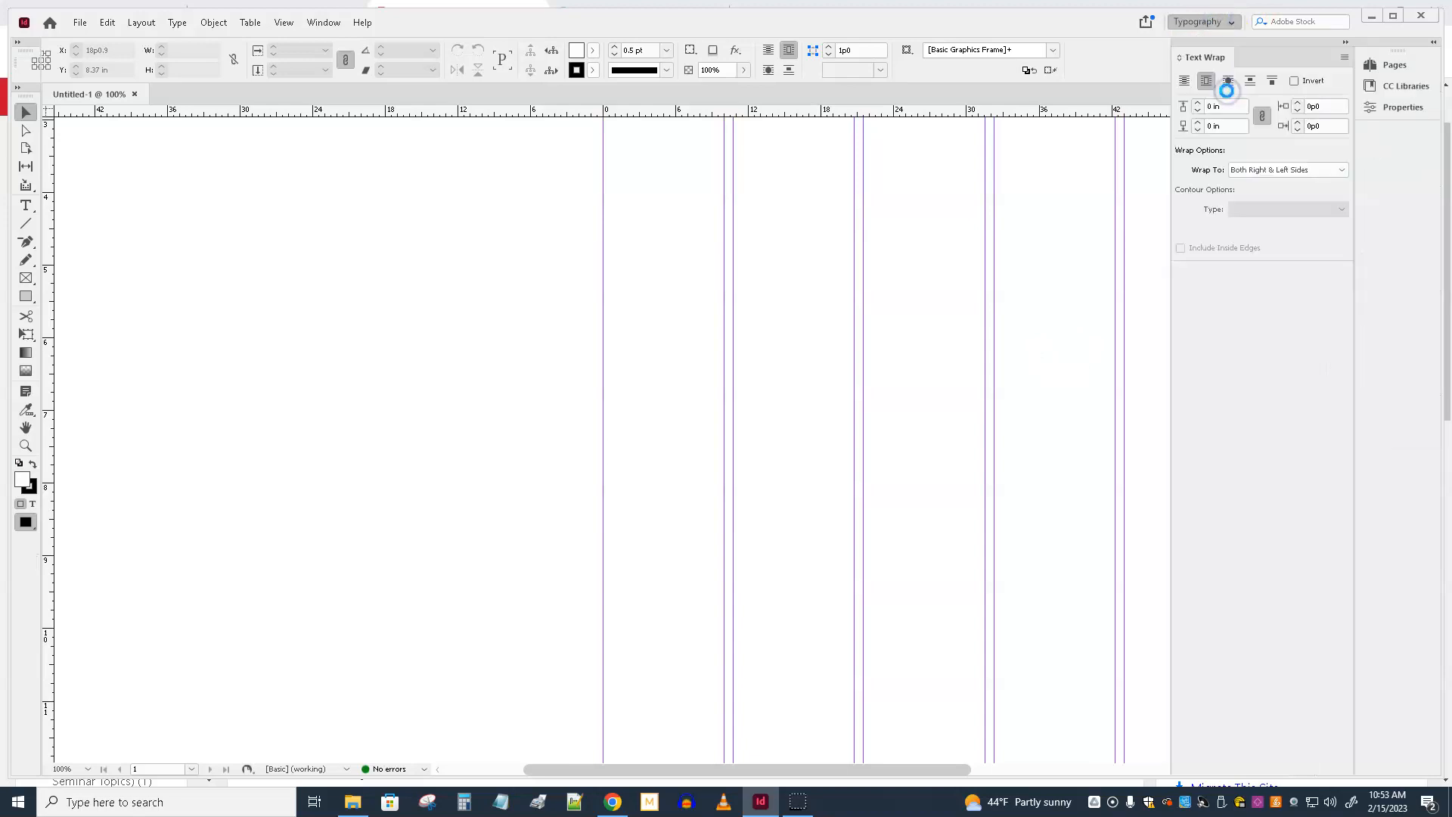
left_click(1204, 21)
left_click(1235, 106)
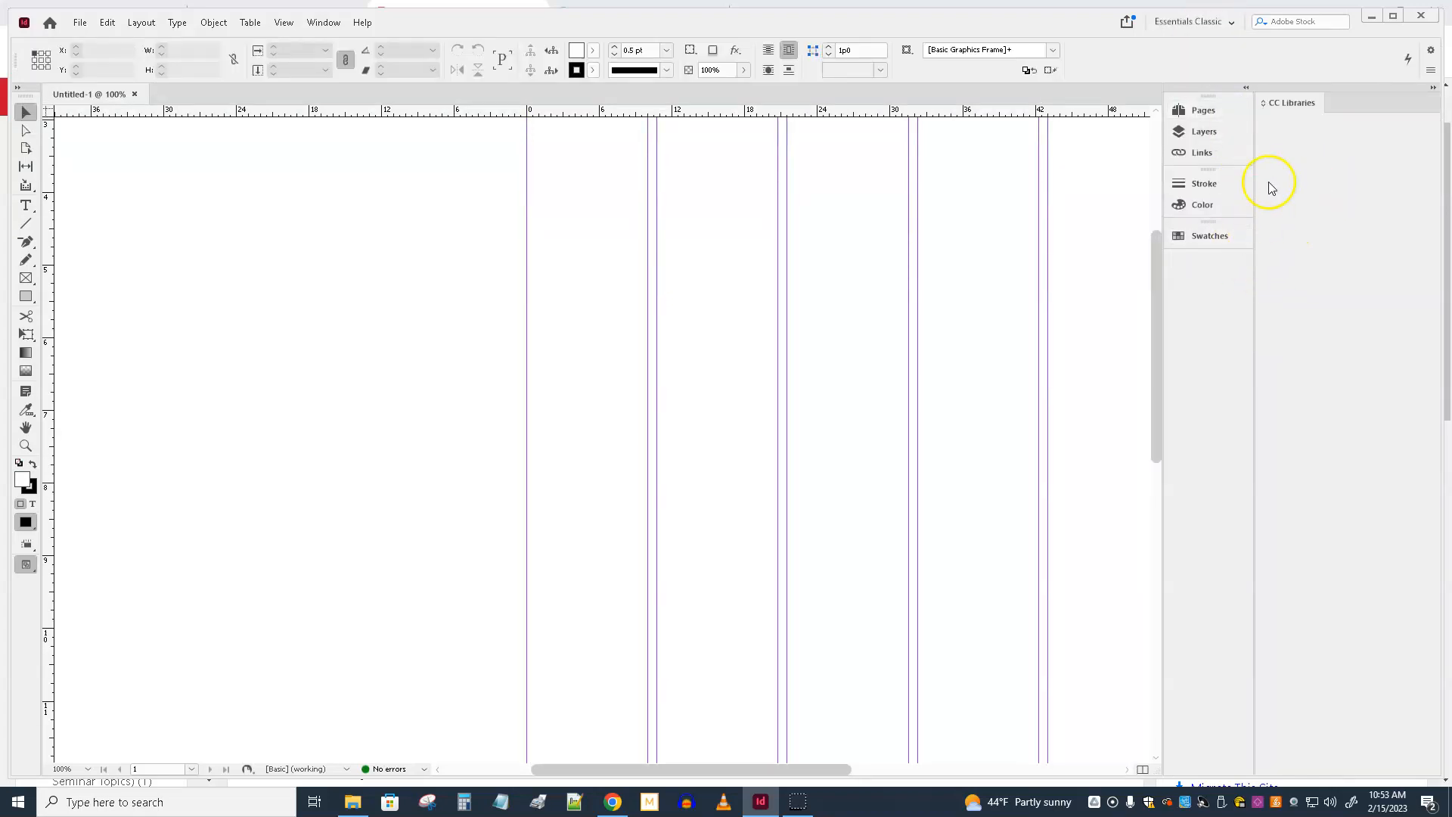
left_click(1215, 25)
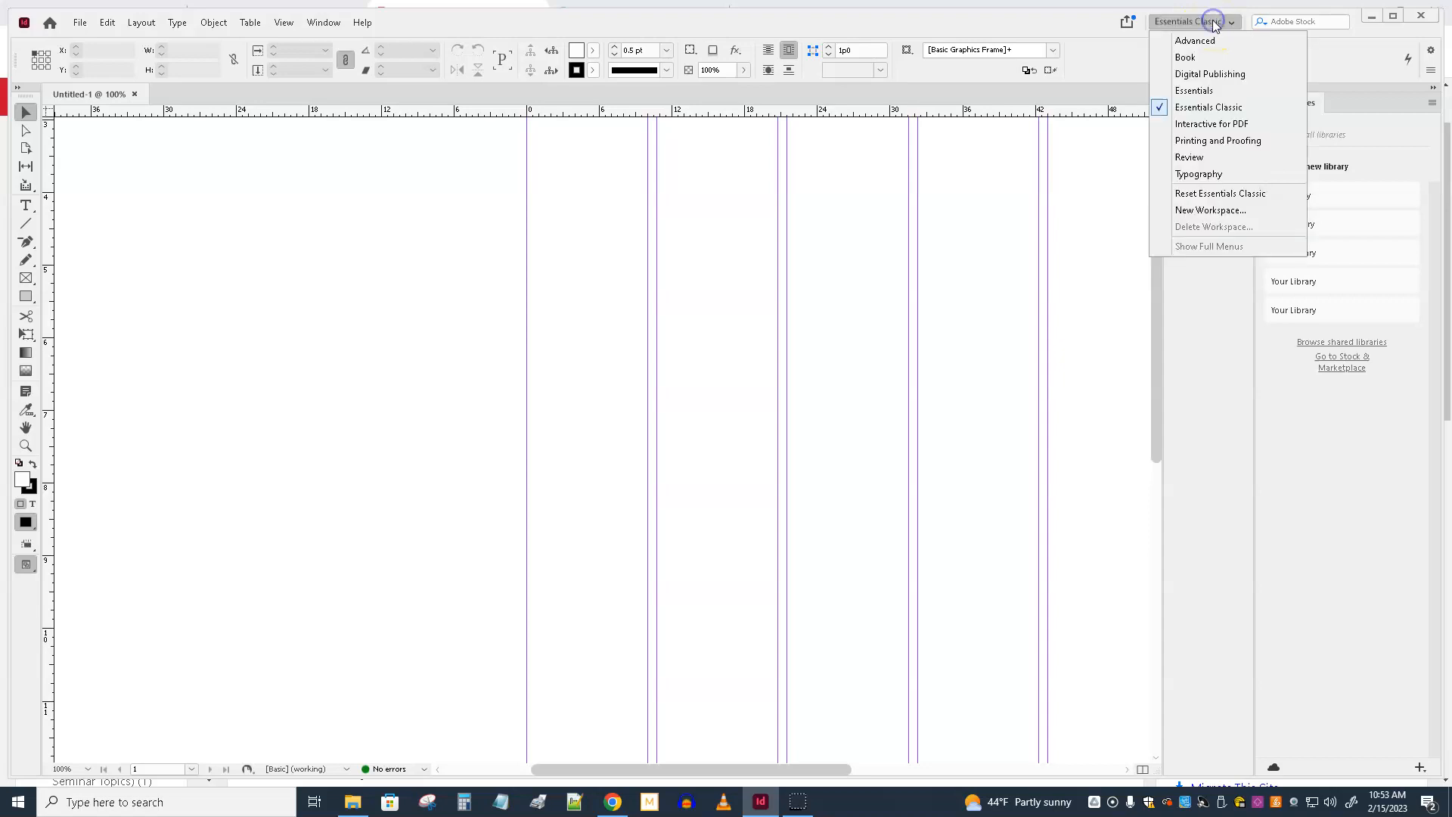
left_click(1207, 170)
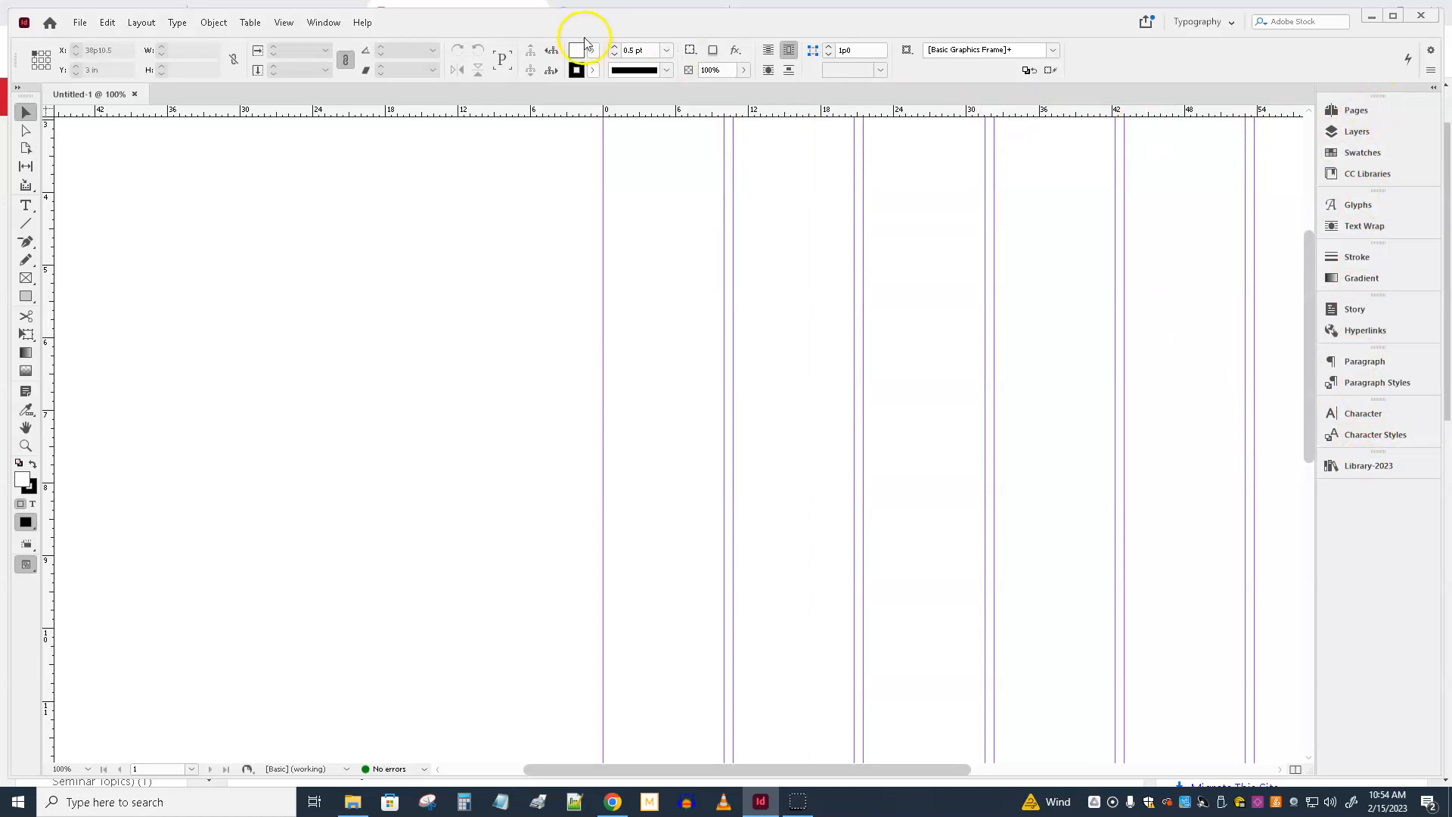
Show the Color panel from the Window menu and dock it with Swatches and CC Libraries.
left_click(324, 23)
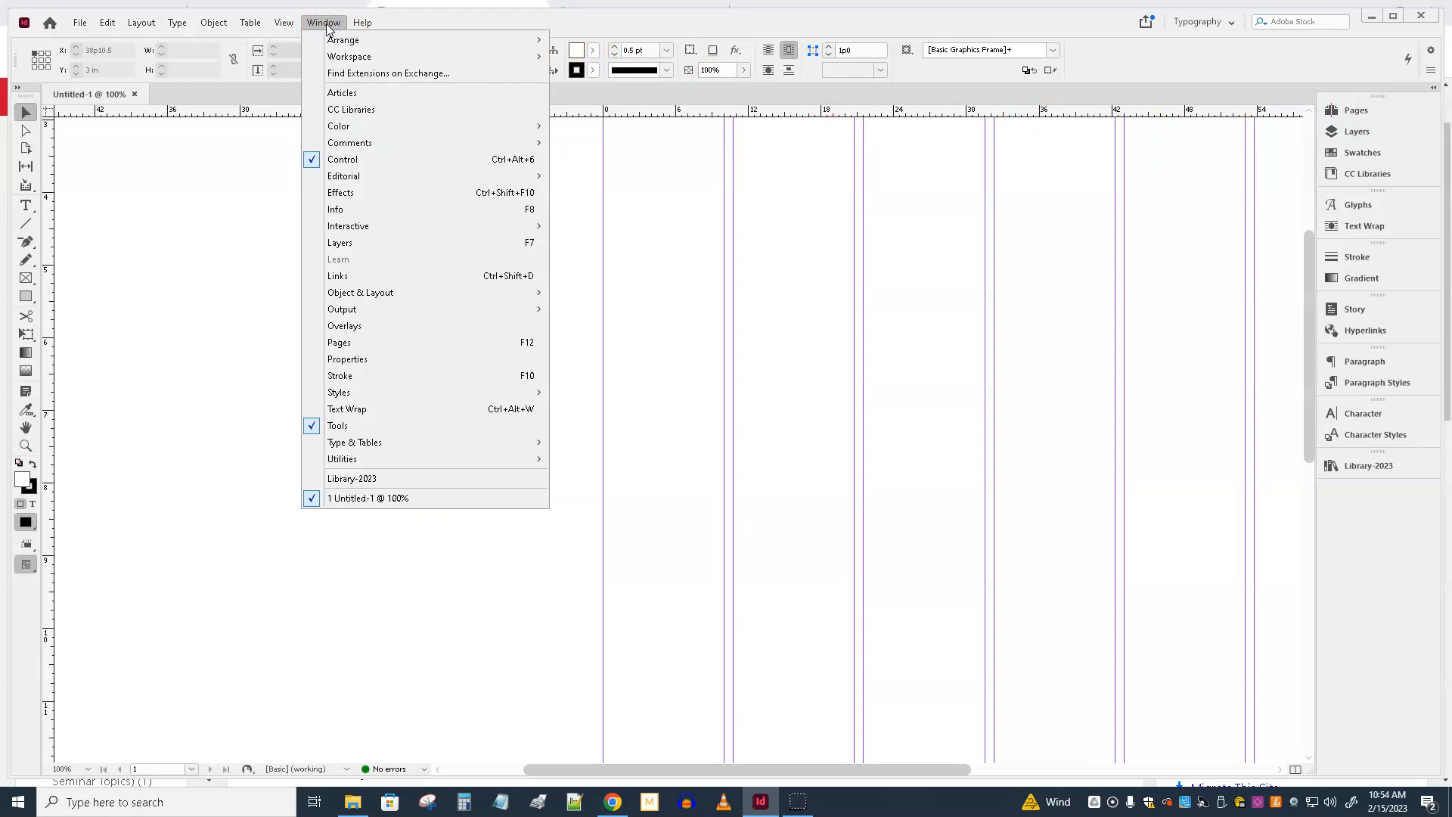
mouse_move(348, 127)
left_click(588, 146)
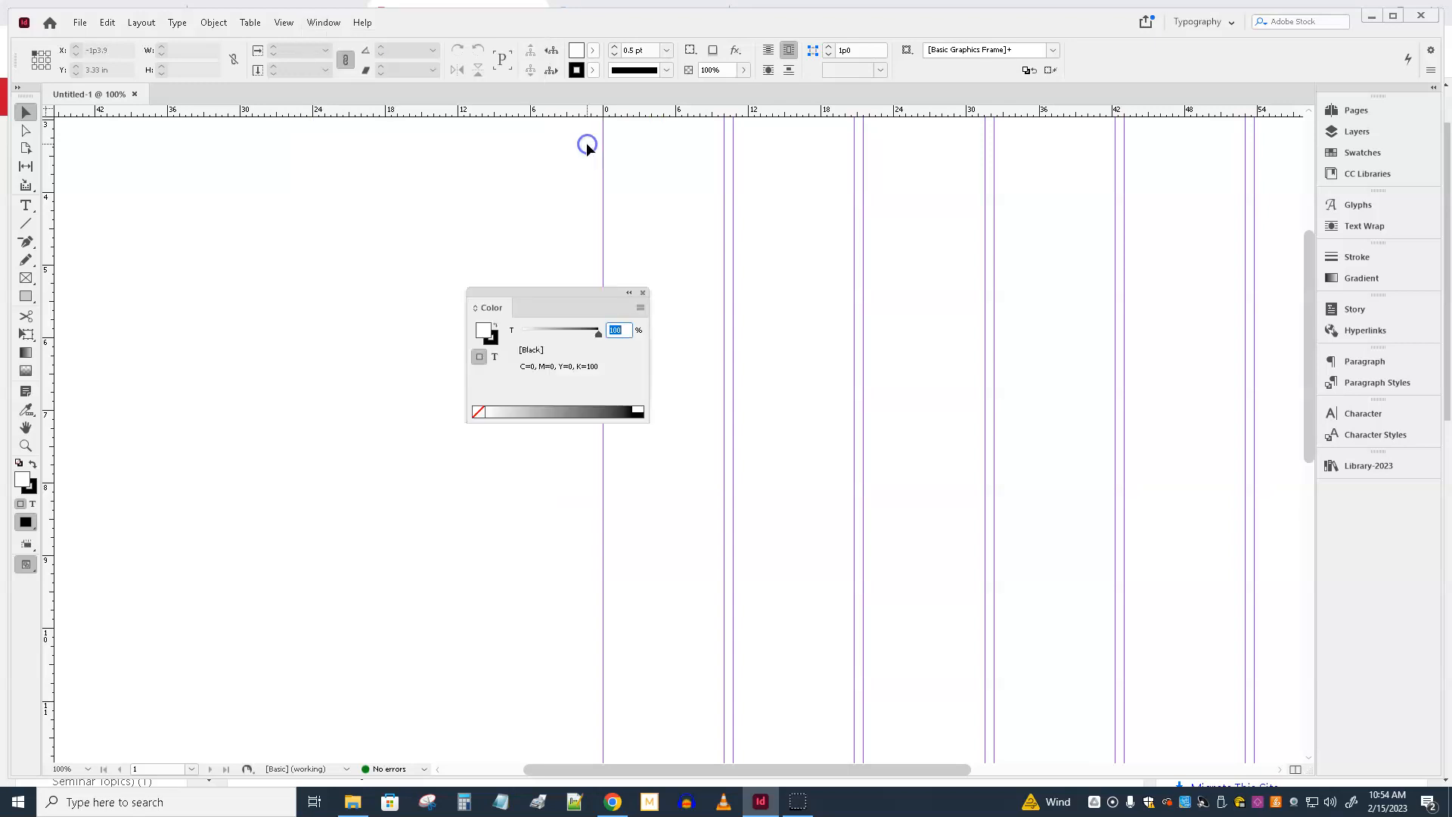
left_click_drag(544, 301, 1383, 180)
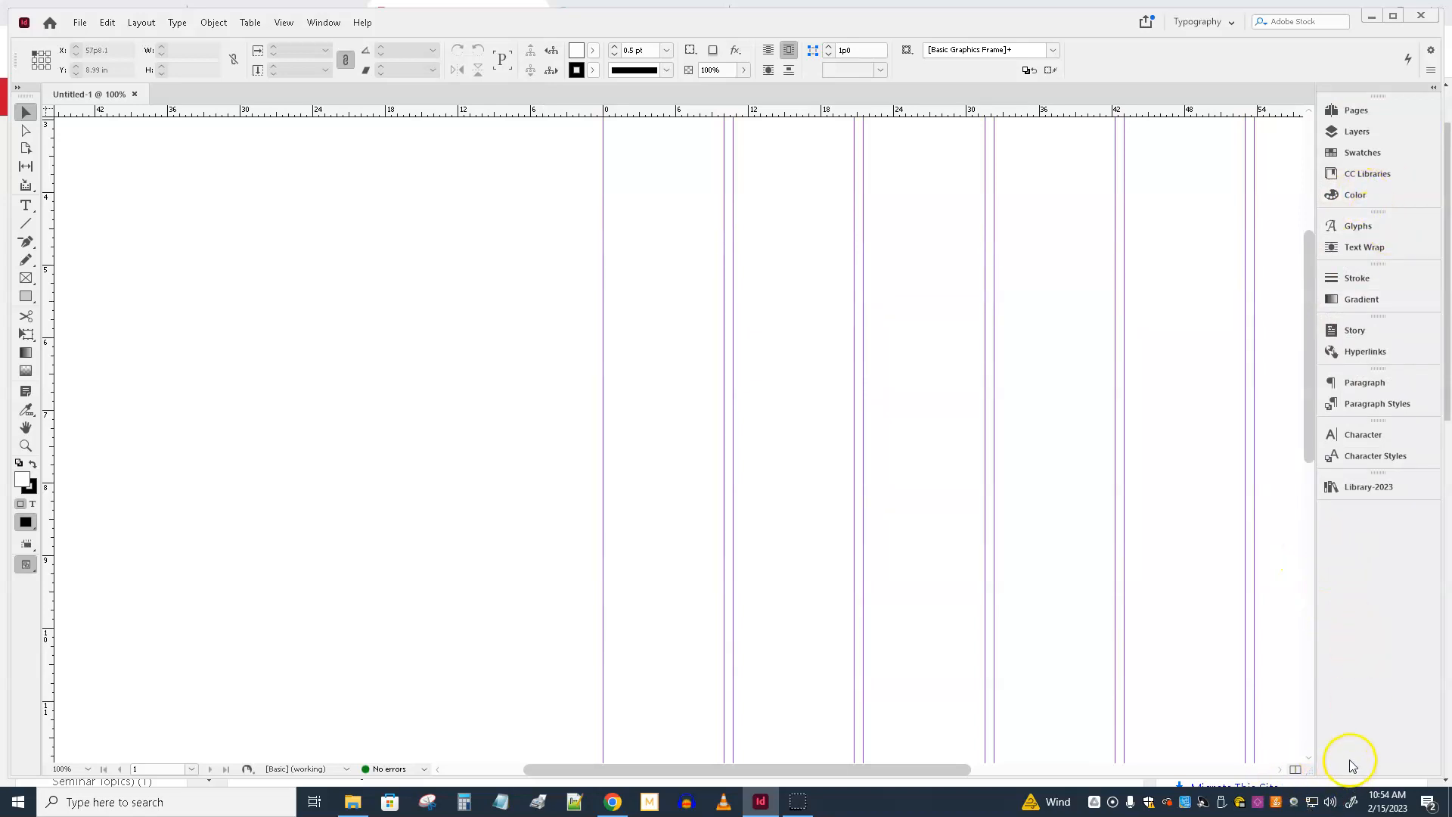
Open and close the Library-2023 panel, then bring up the File menu.
left_click(1381, 489)
left_click(1381, 489)
key("alt+f")
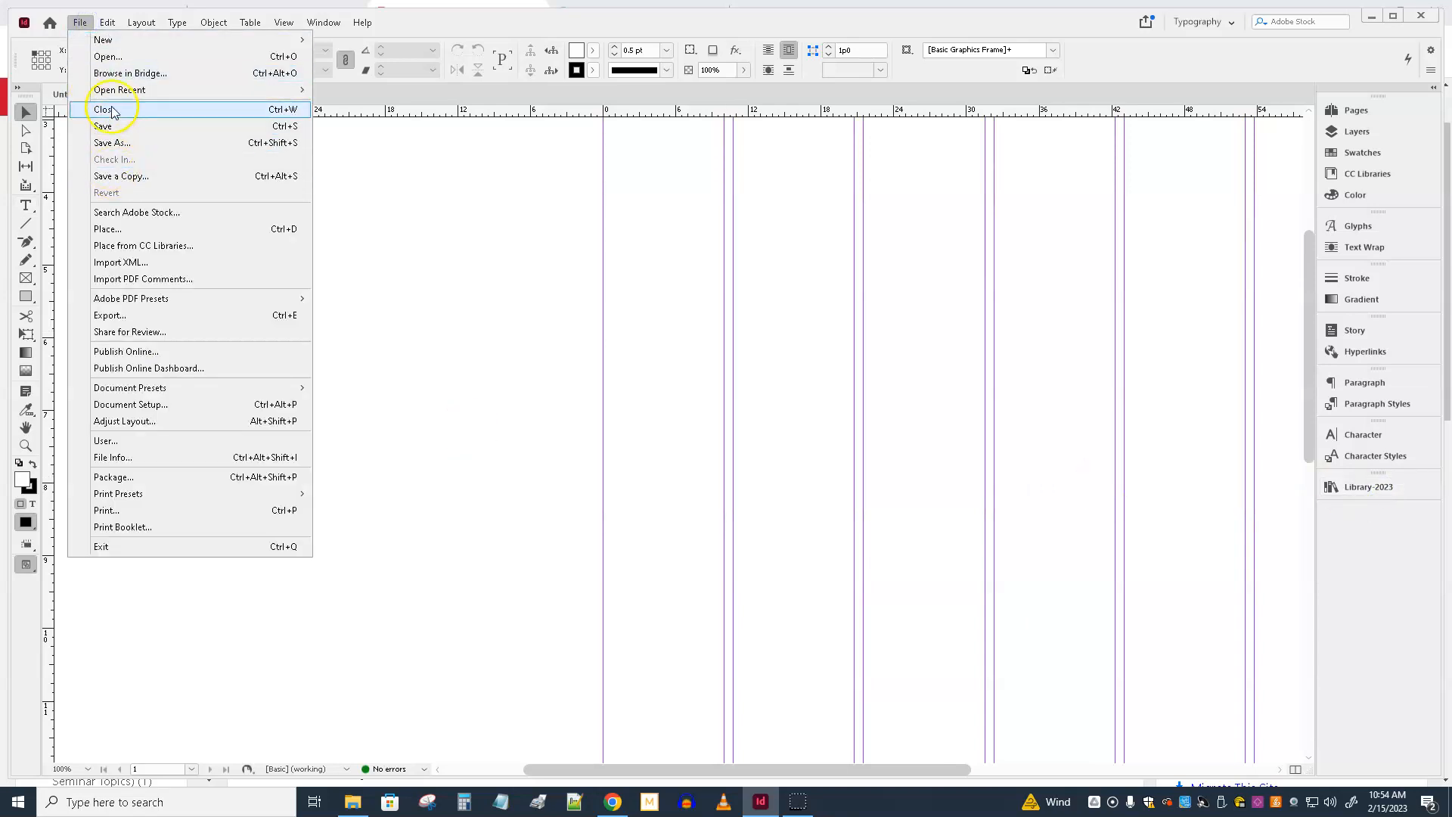
left_click(110, 57)
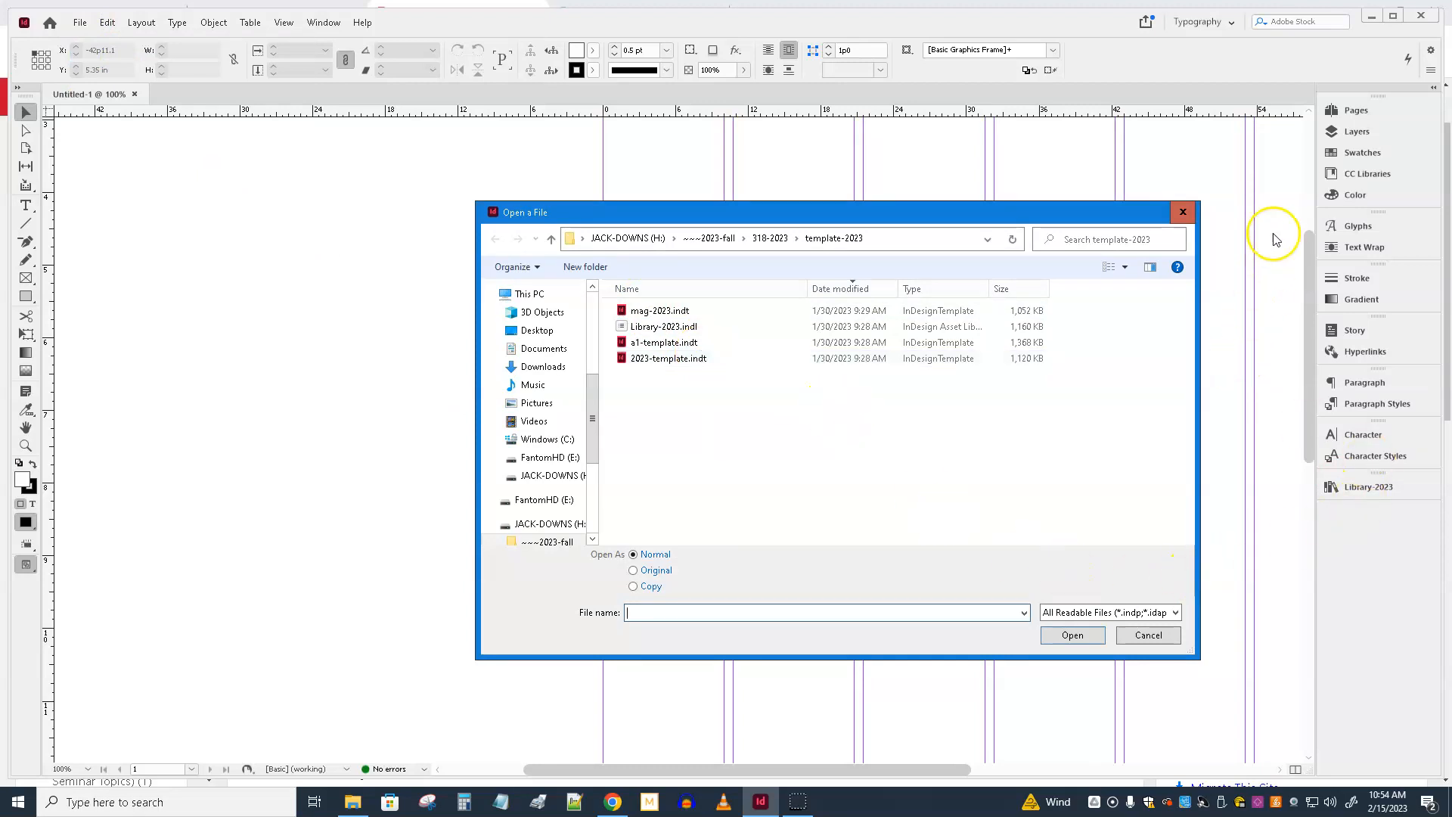
left_click(1183, 212)
left_click(1396, 488)
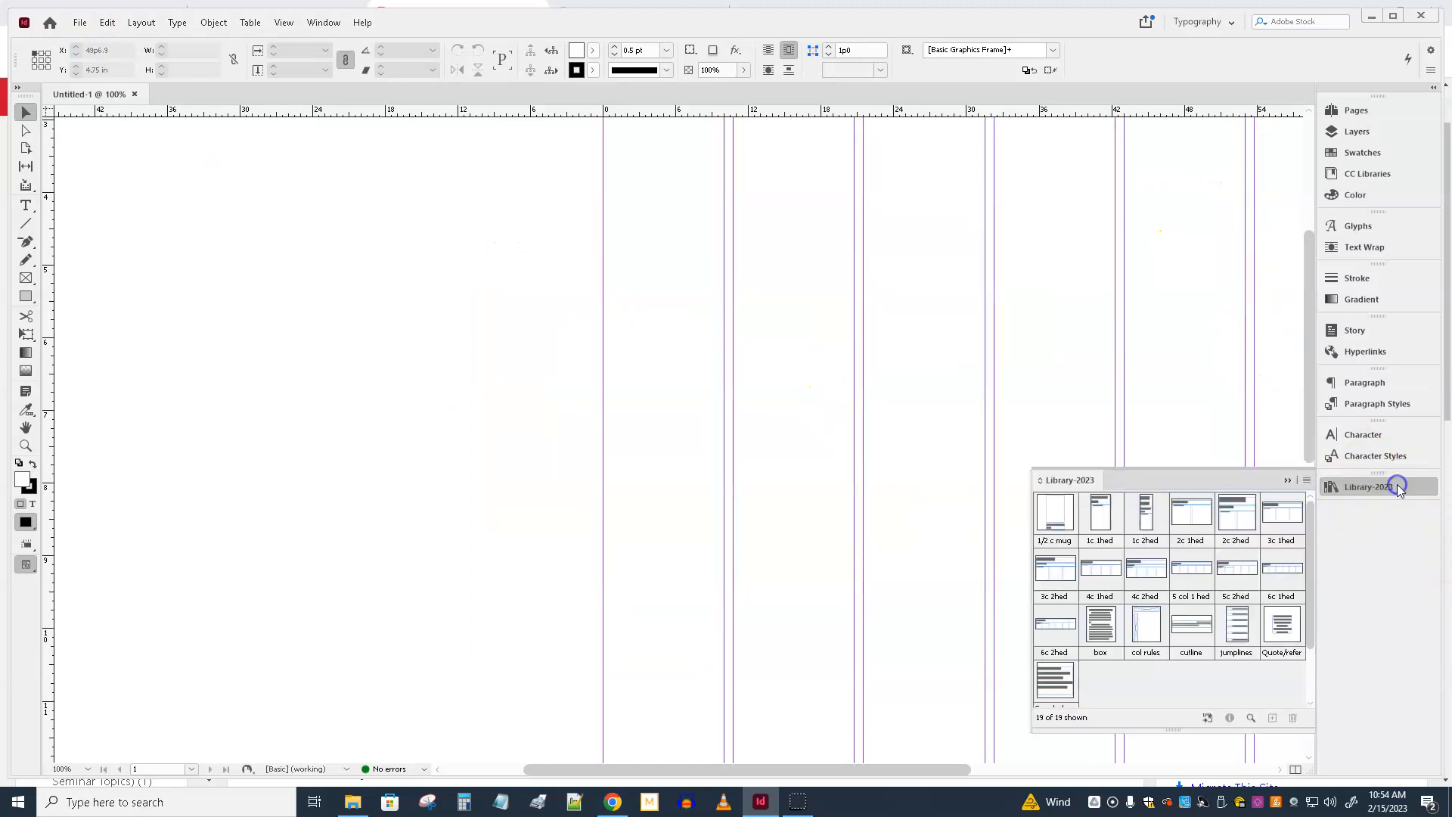
left_click(1306, 482)
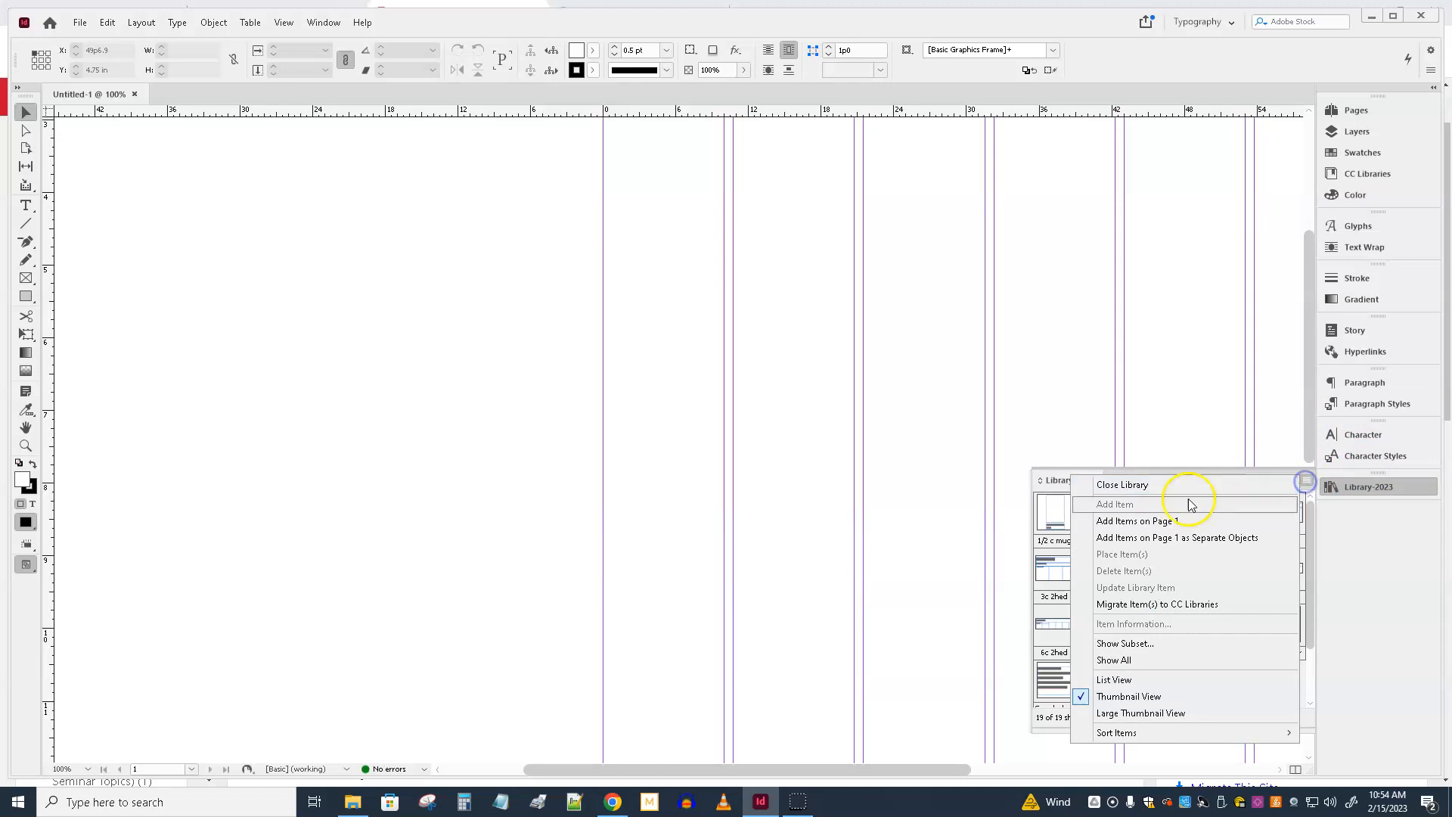
left_click(1131, 485)
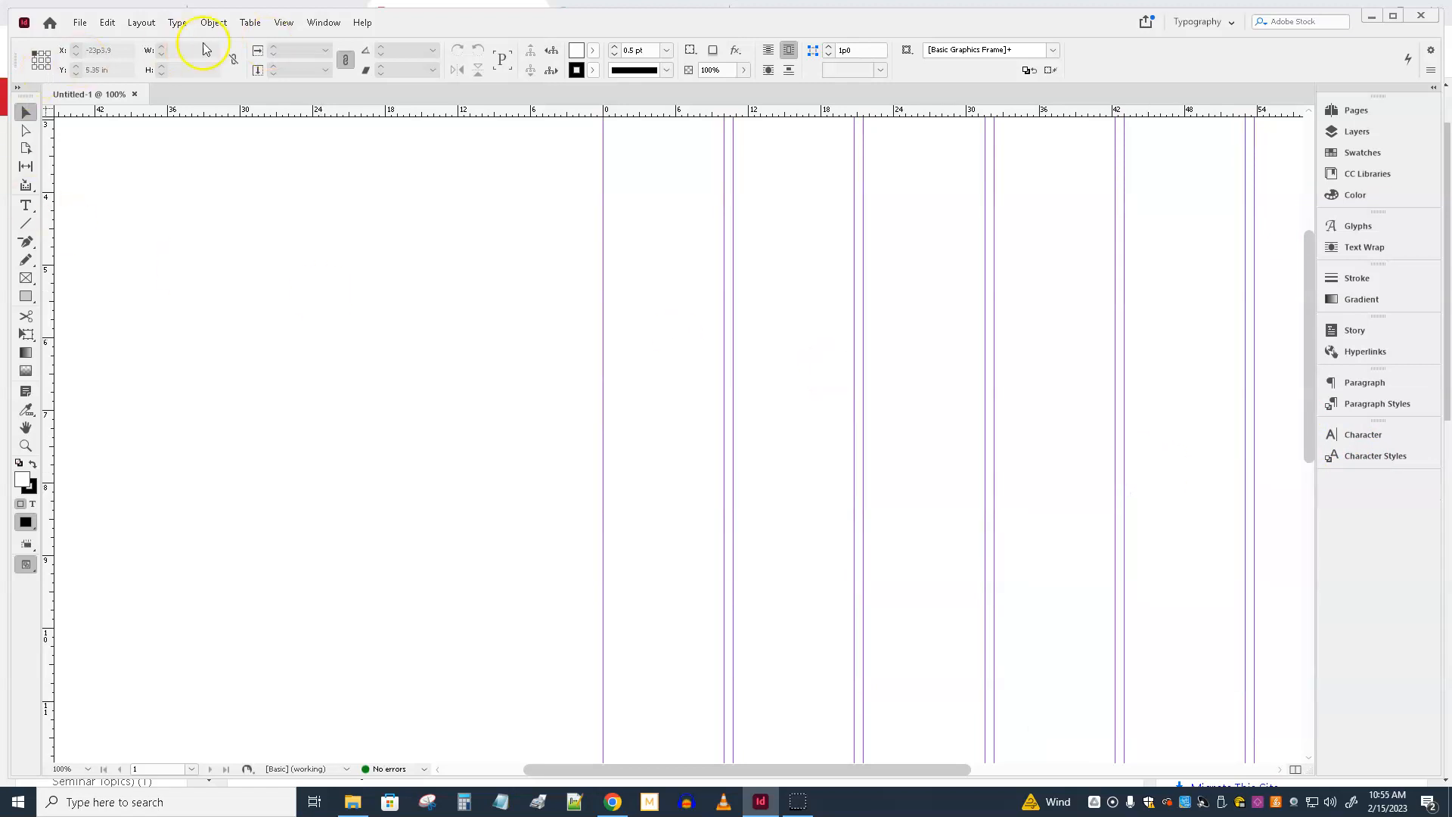
left_click(79, 21)
left_click(104, 56)
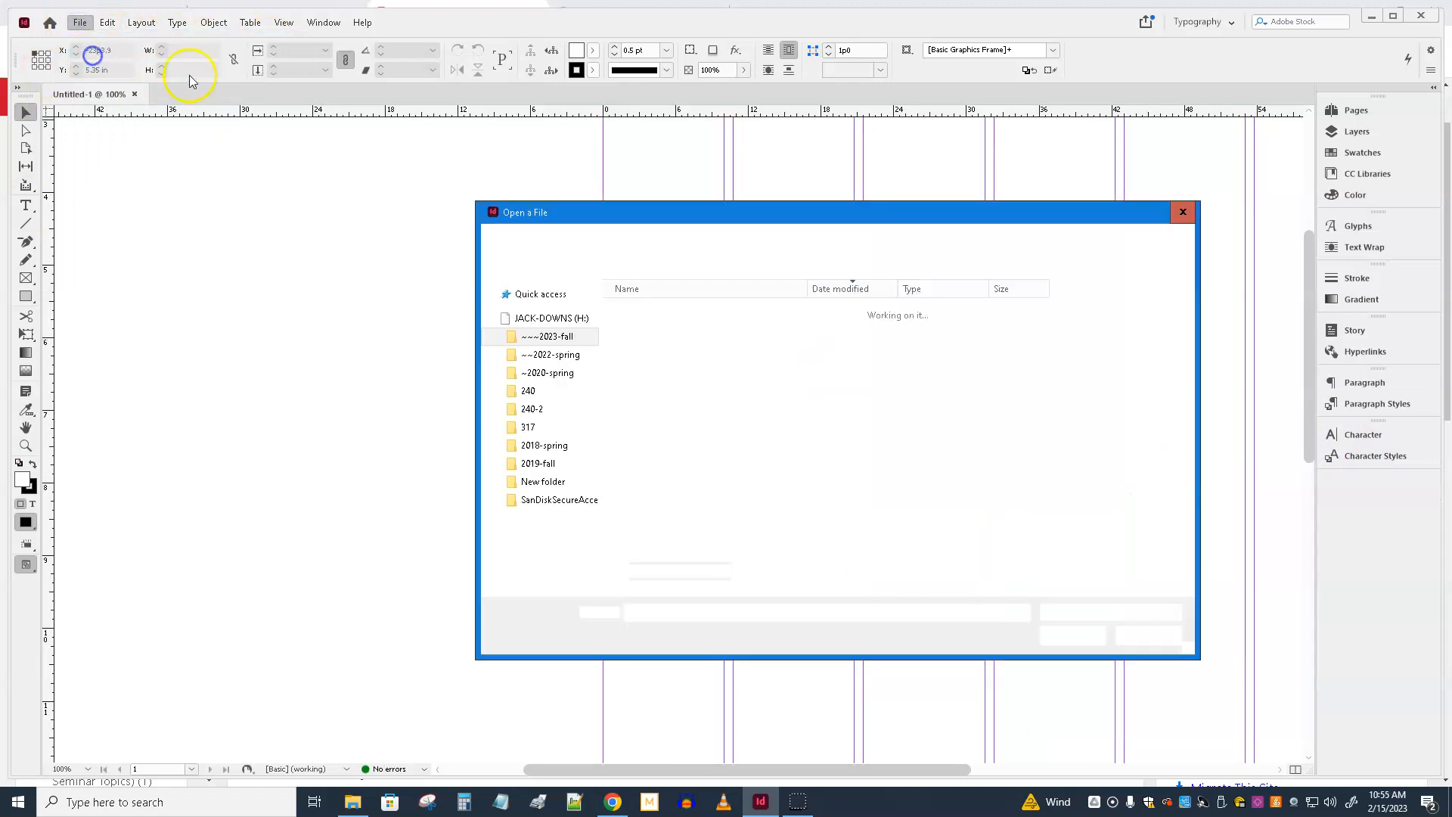
double_click(674, 325)
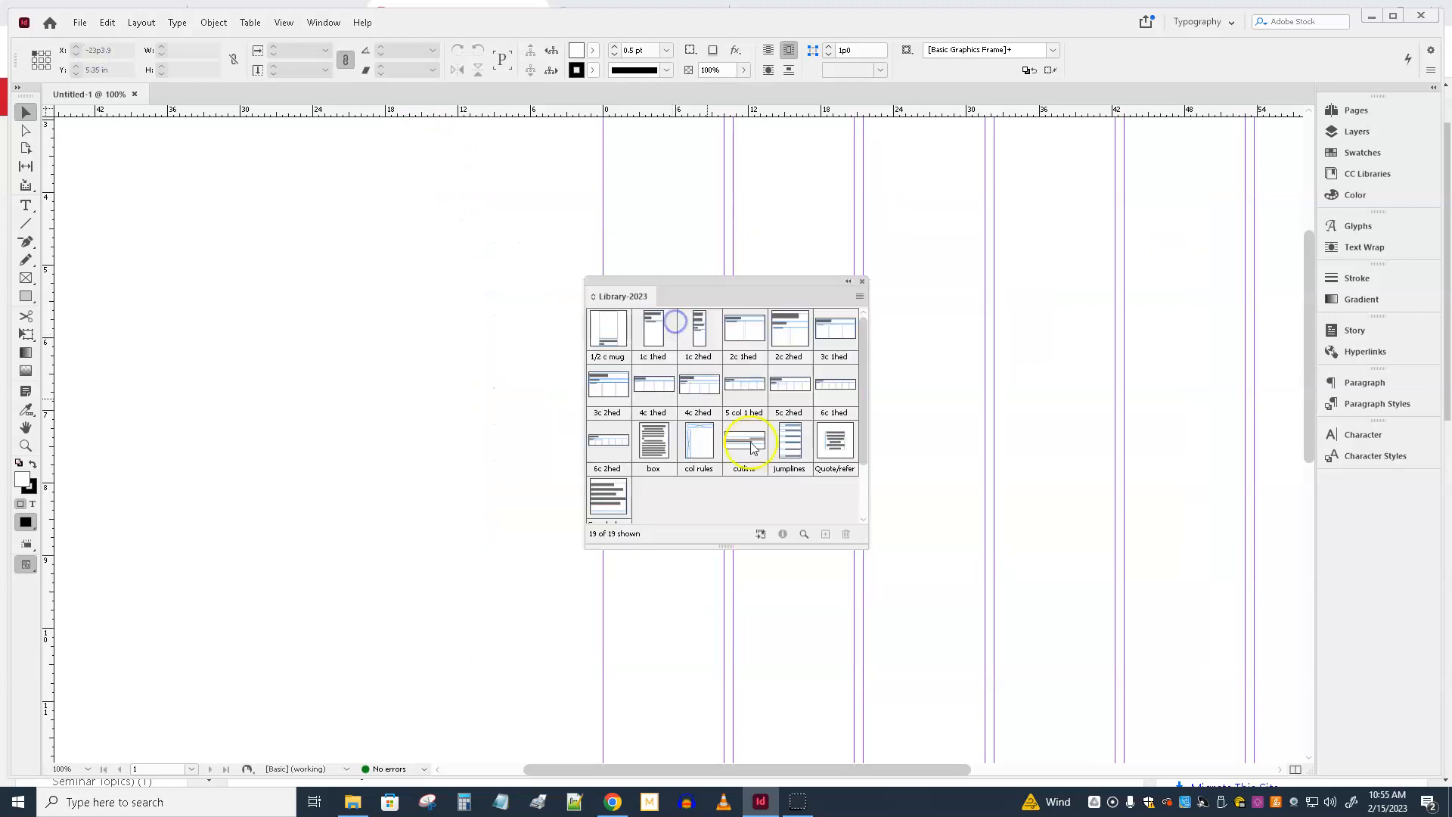
left_click_drag(695, 300, 1353, 490)
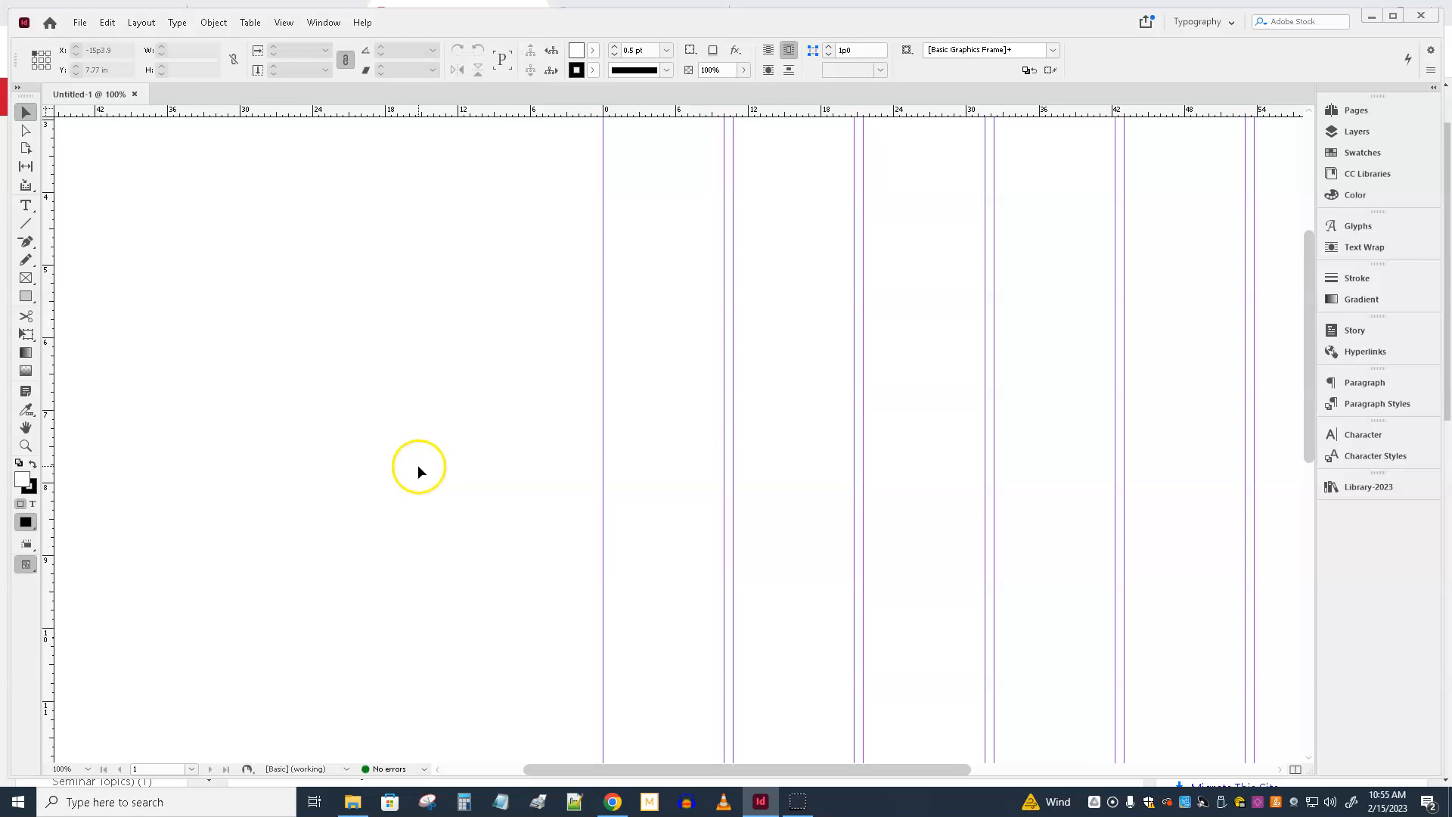
Maximize the InDesign window and preview the light theme in Interface preferences without keeping it.
left_click(1393, 15)
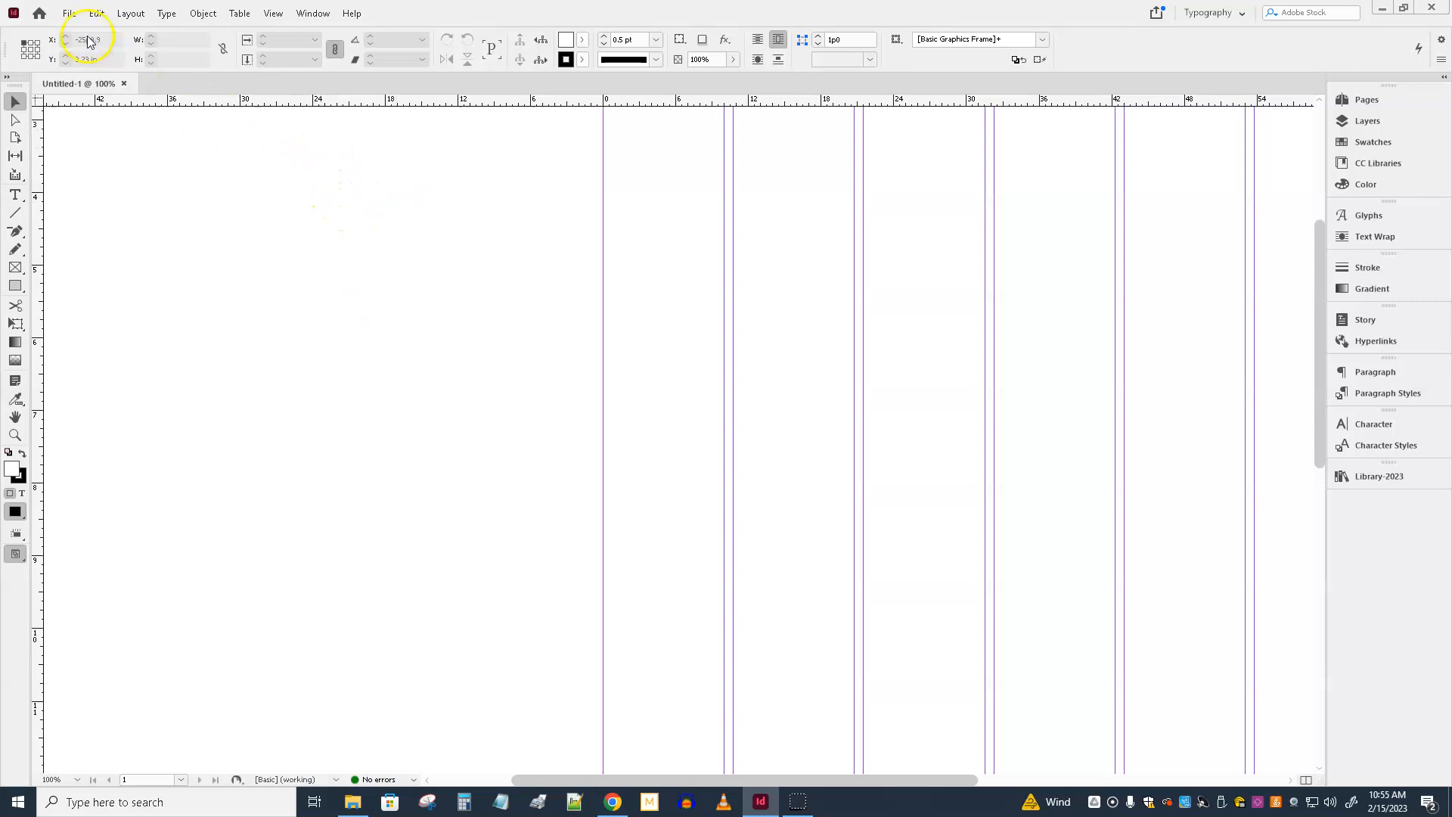
left_click(97, 14)
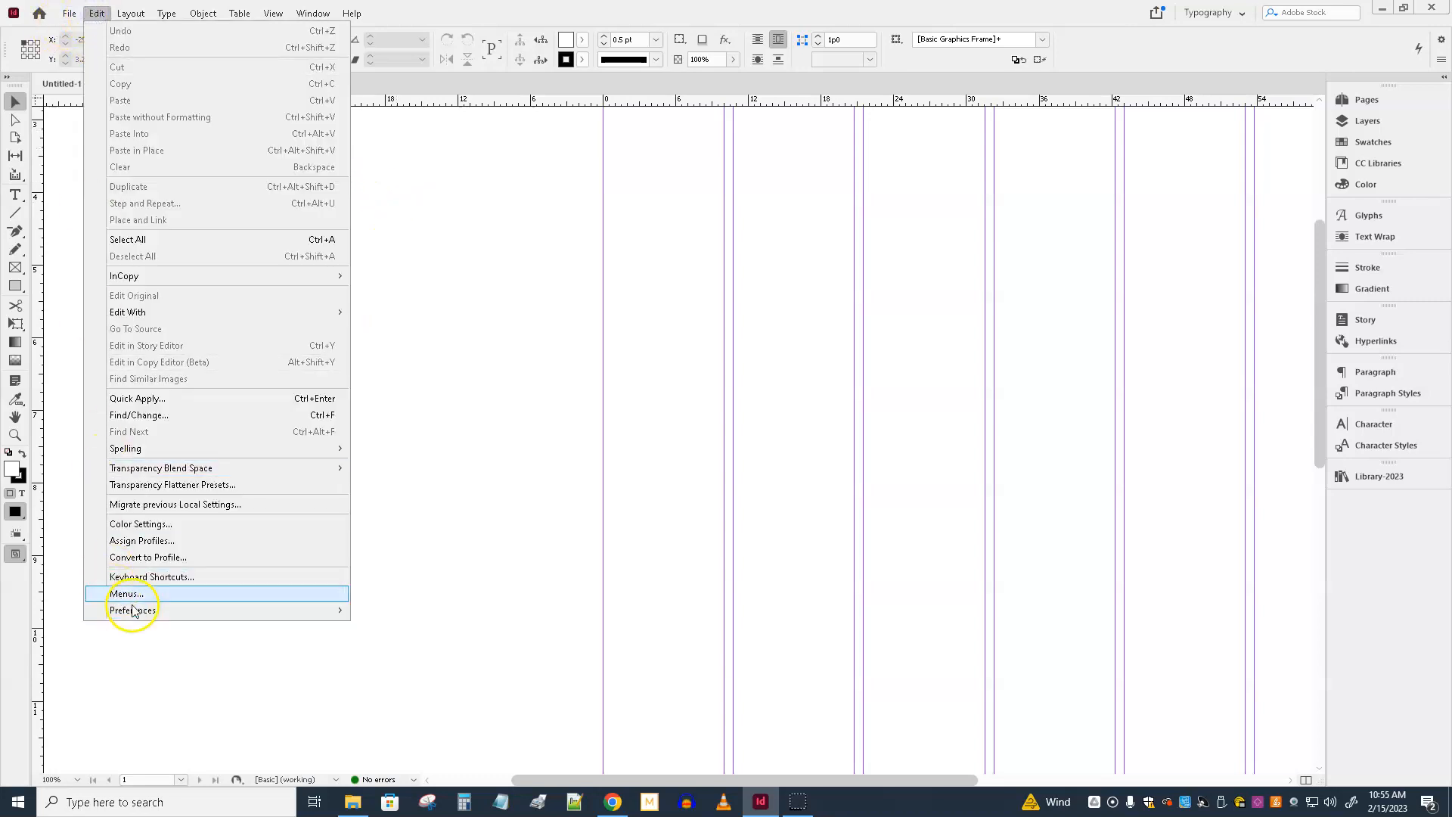
mouse_move(219, 610)
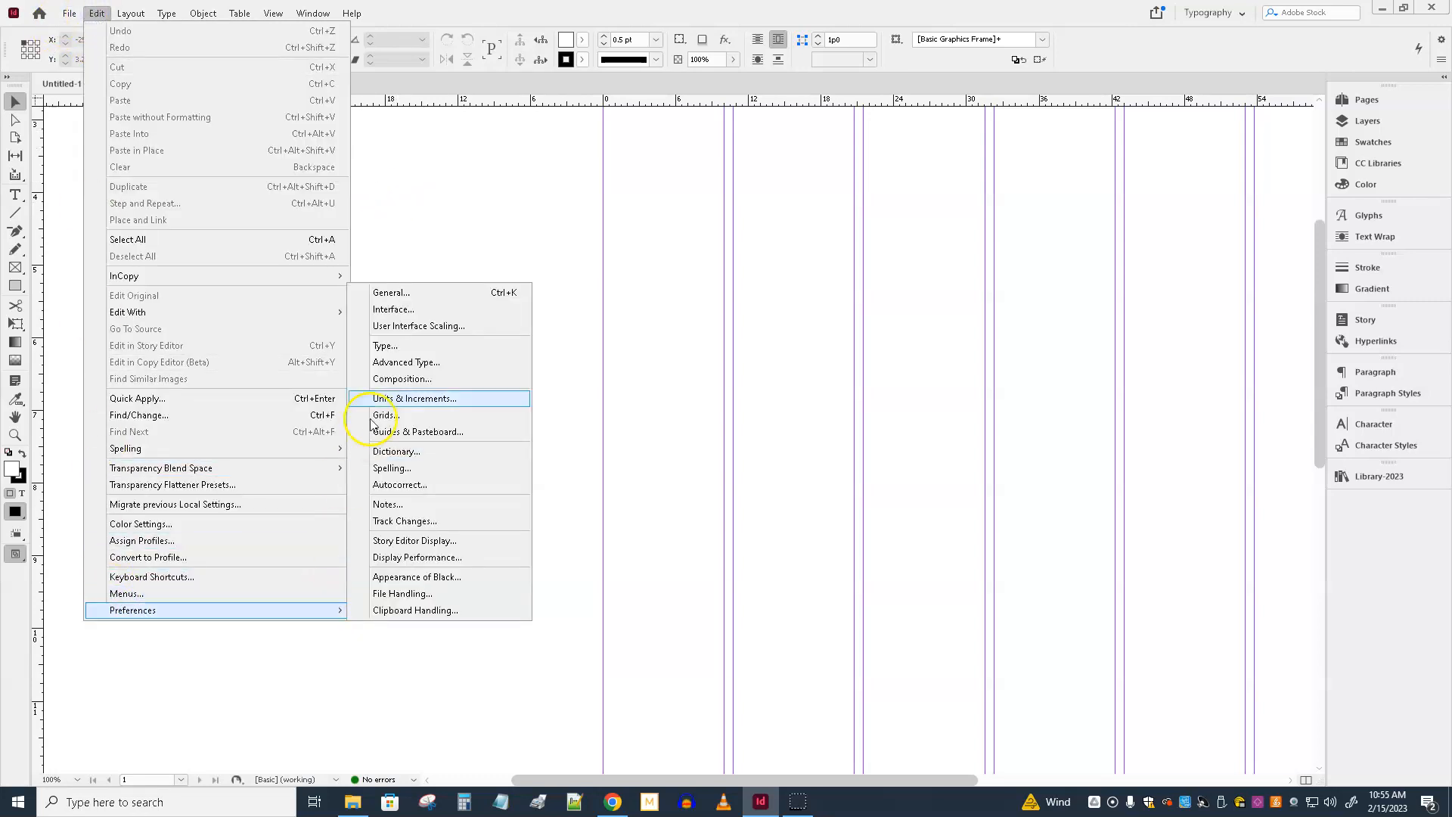
left_click(406, 310)
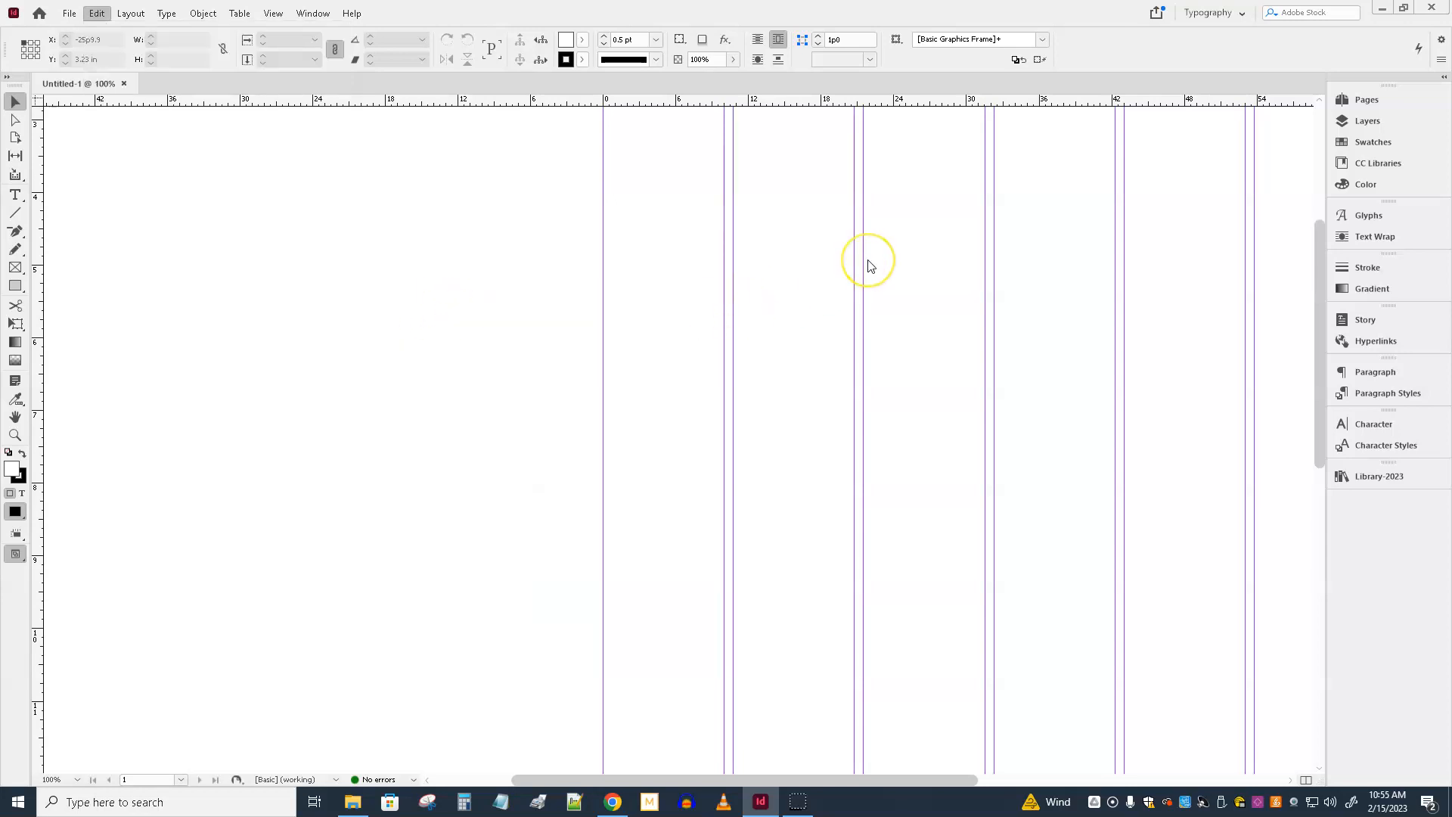
left_click(847, 207)
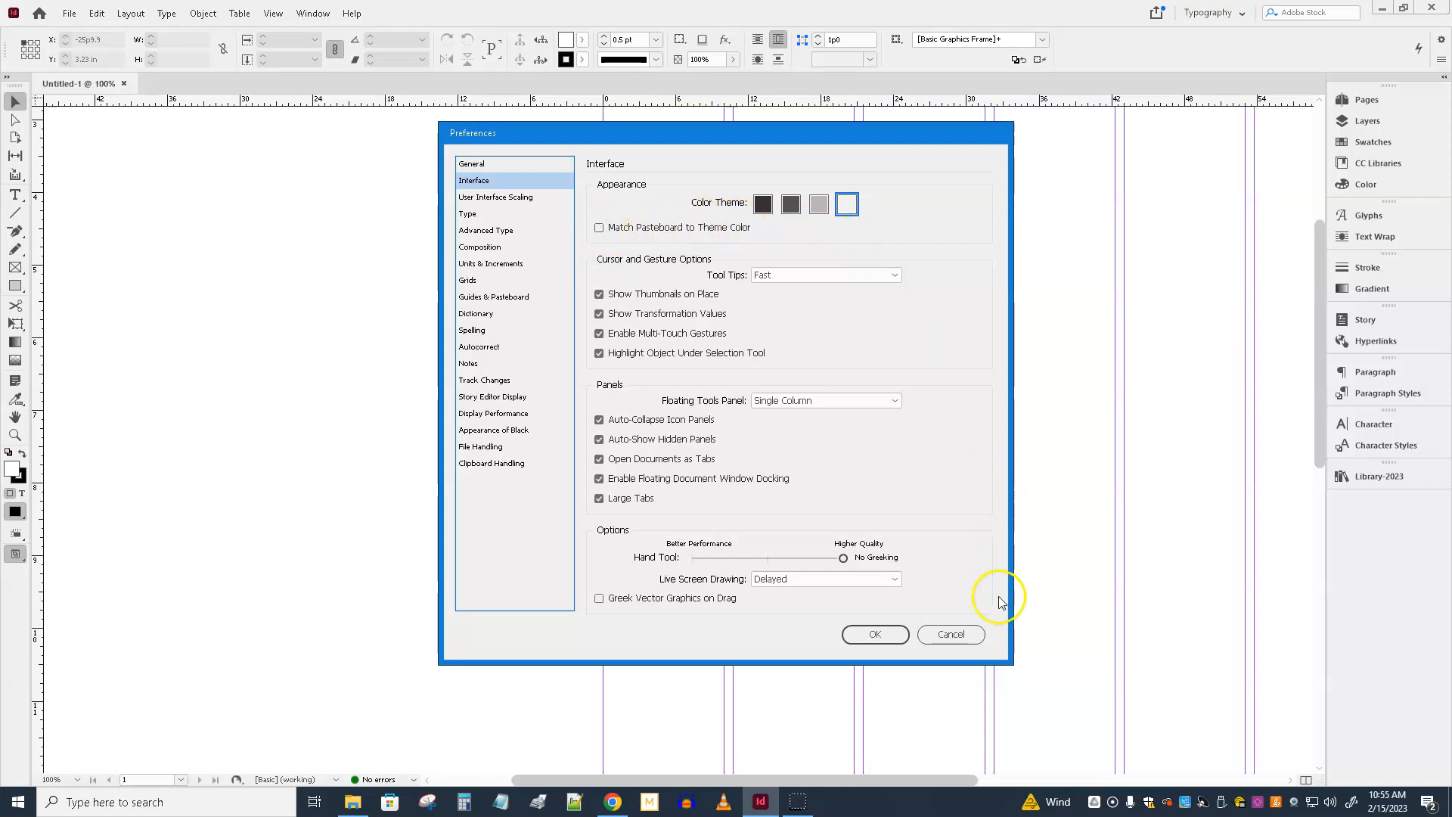
left_click(959, 637)
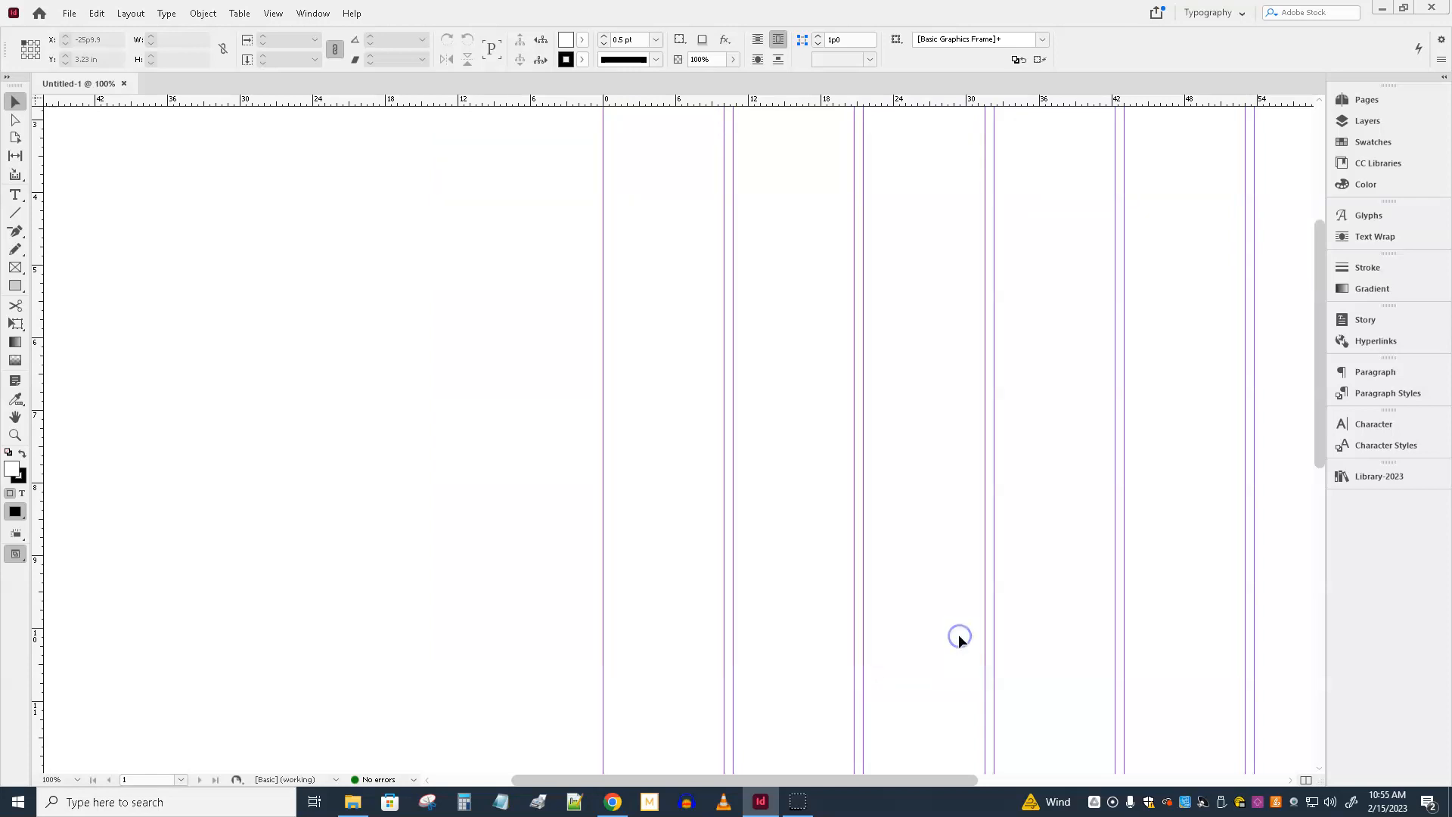
Turn Match Pasteboard to Theme Color on, then off again to restore the white pasteboard.
right_click(384, 320)
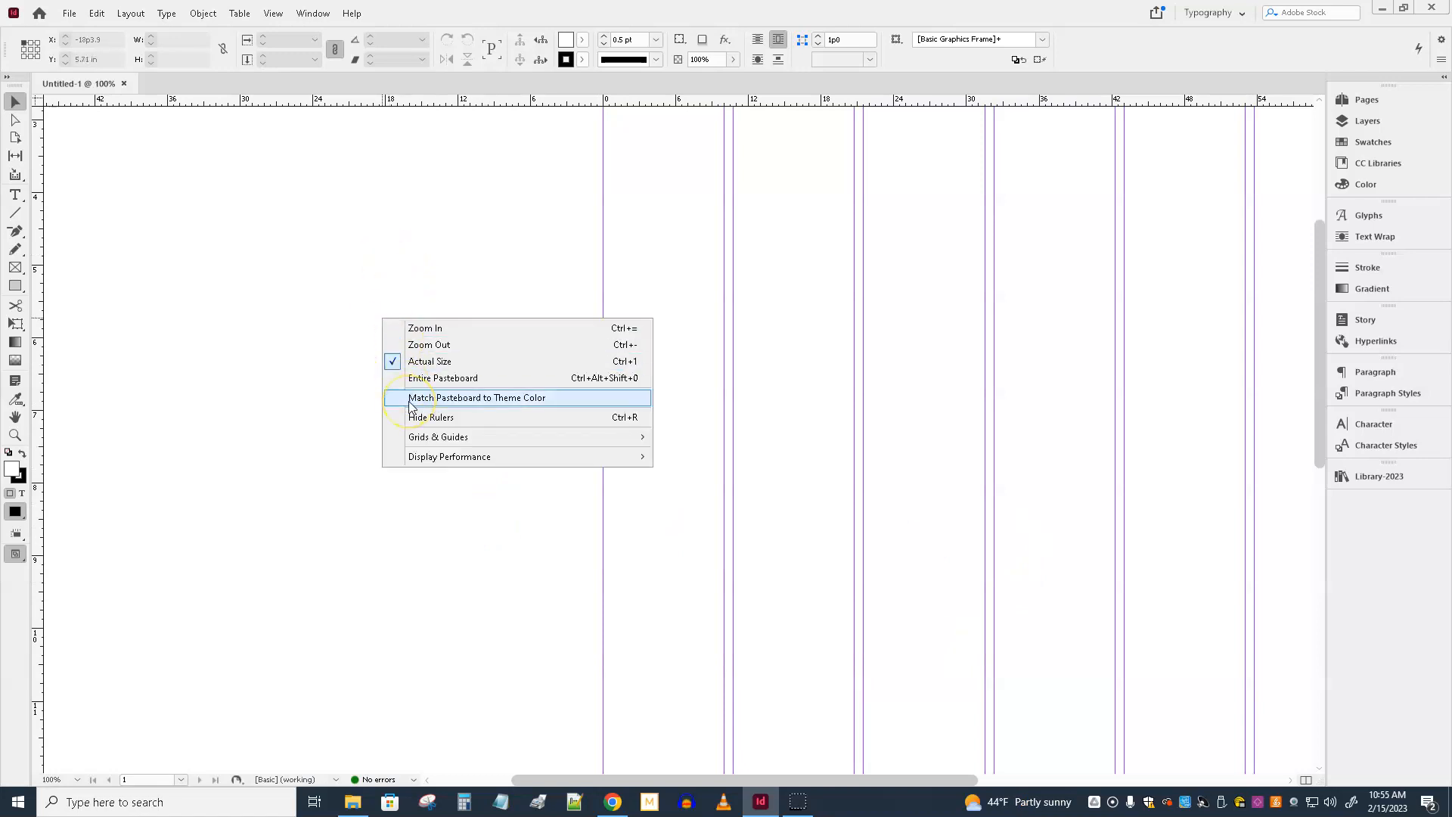
left_click(452, 401)
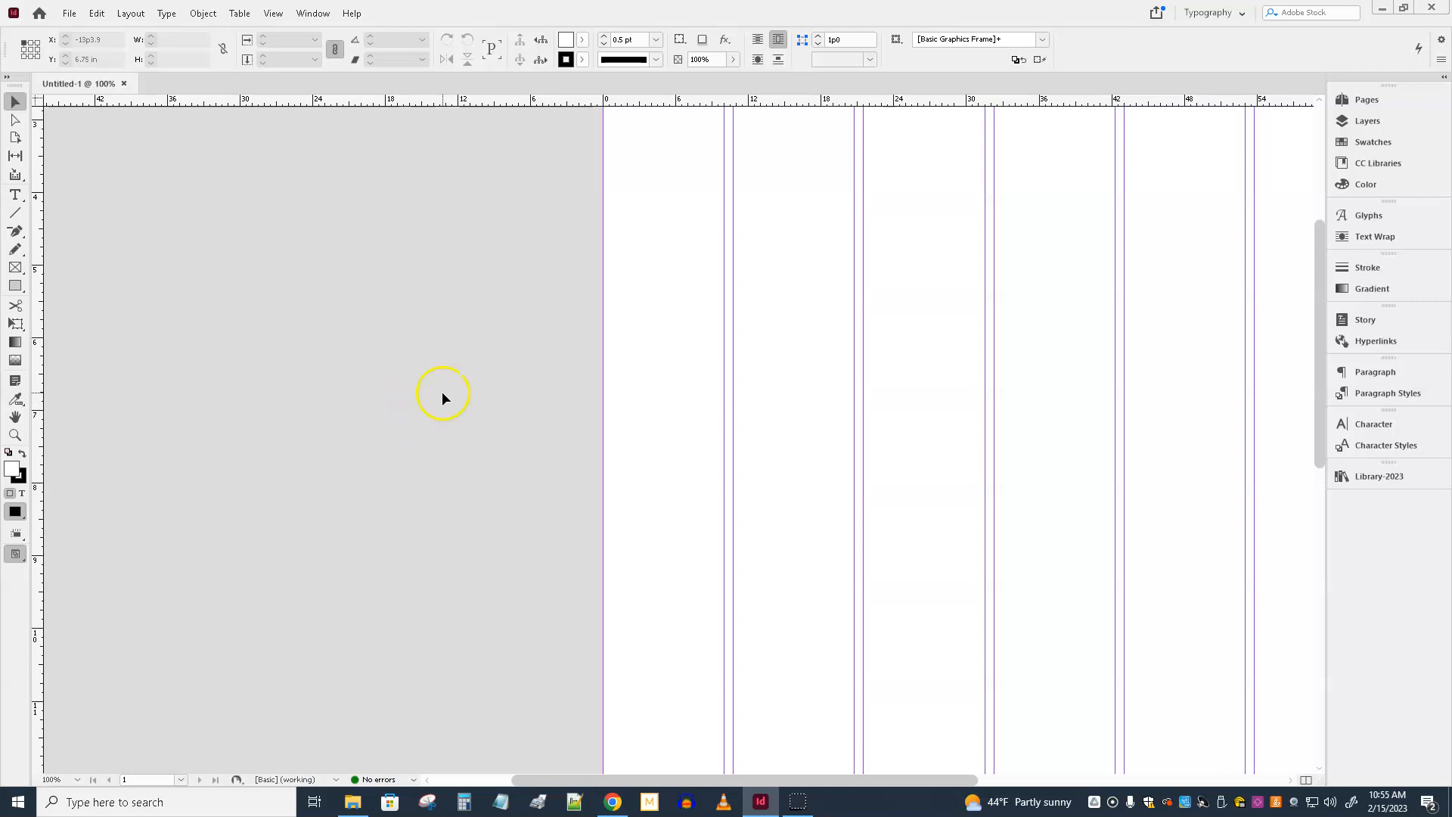
right_click(400, 384)
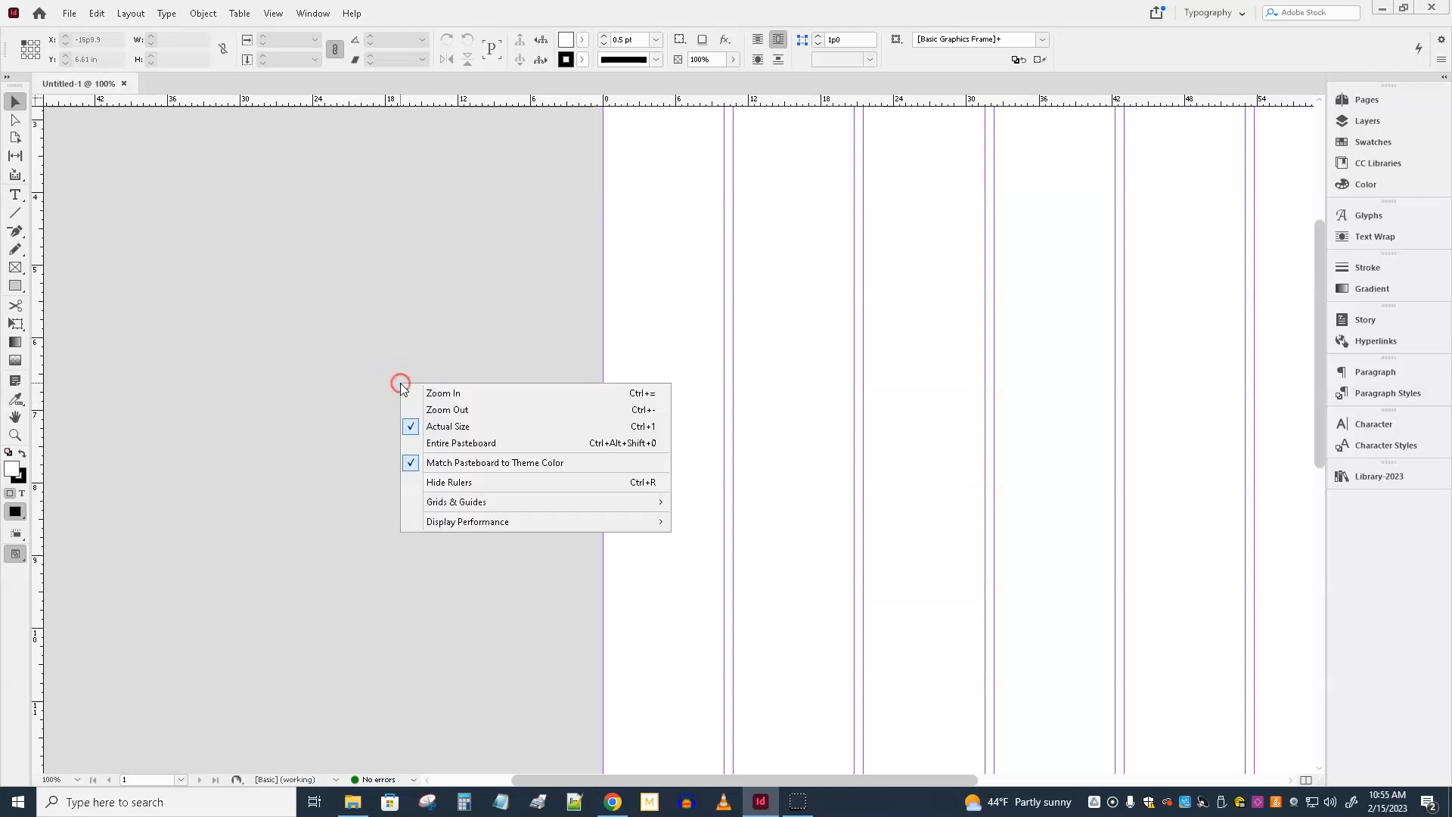
left_click(457, 464)
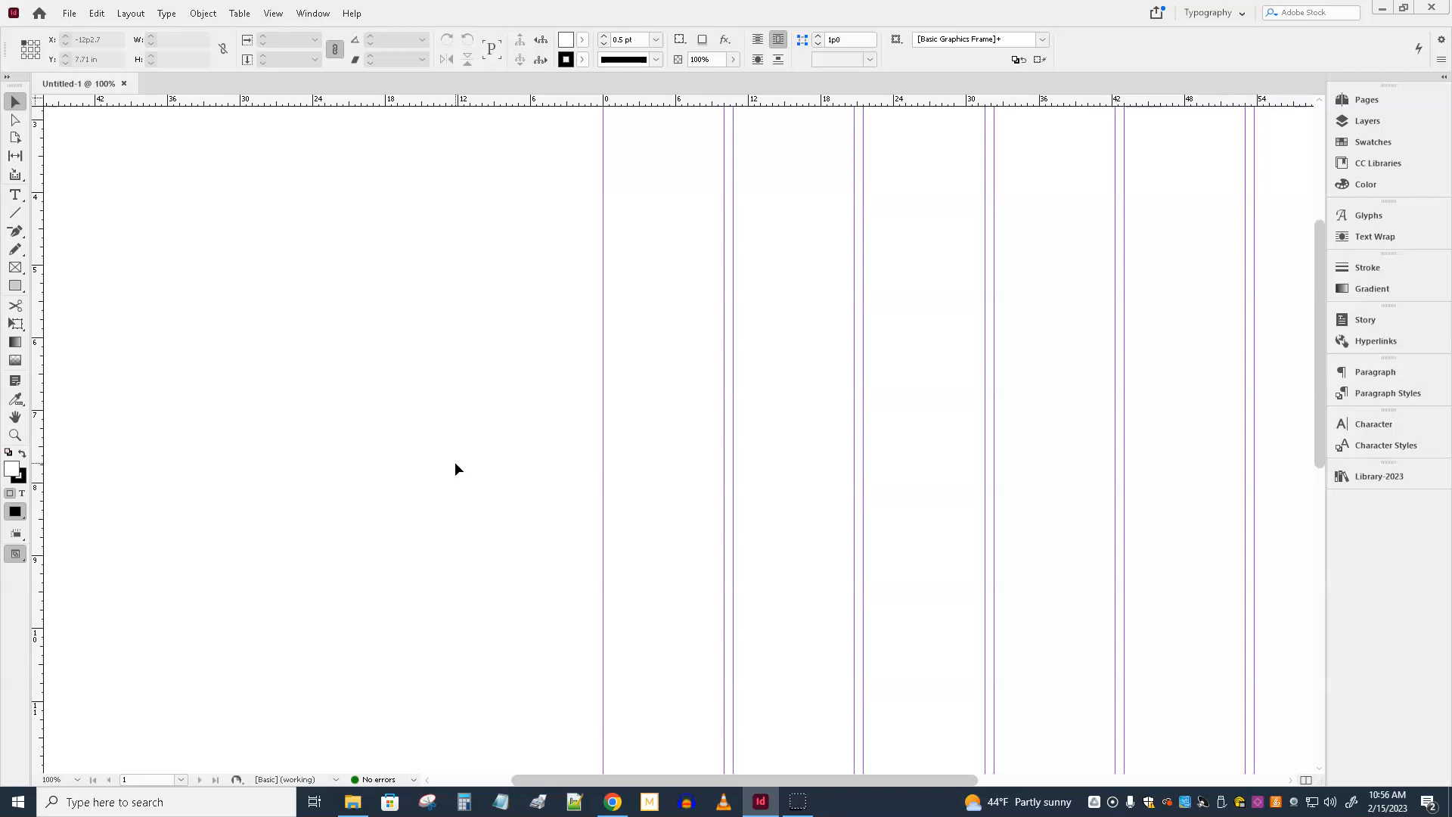
Zoom out to 42% with Fit Page in Window so the entire six-column page shows.
left_click(277, 471)
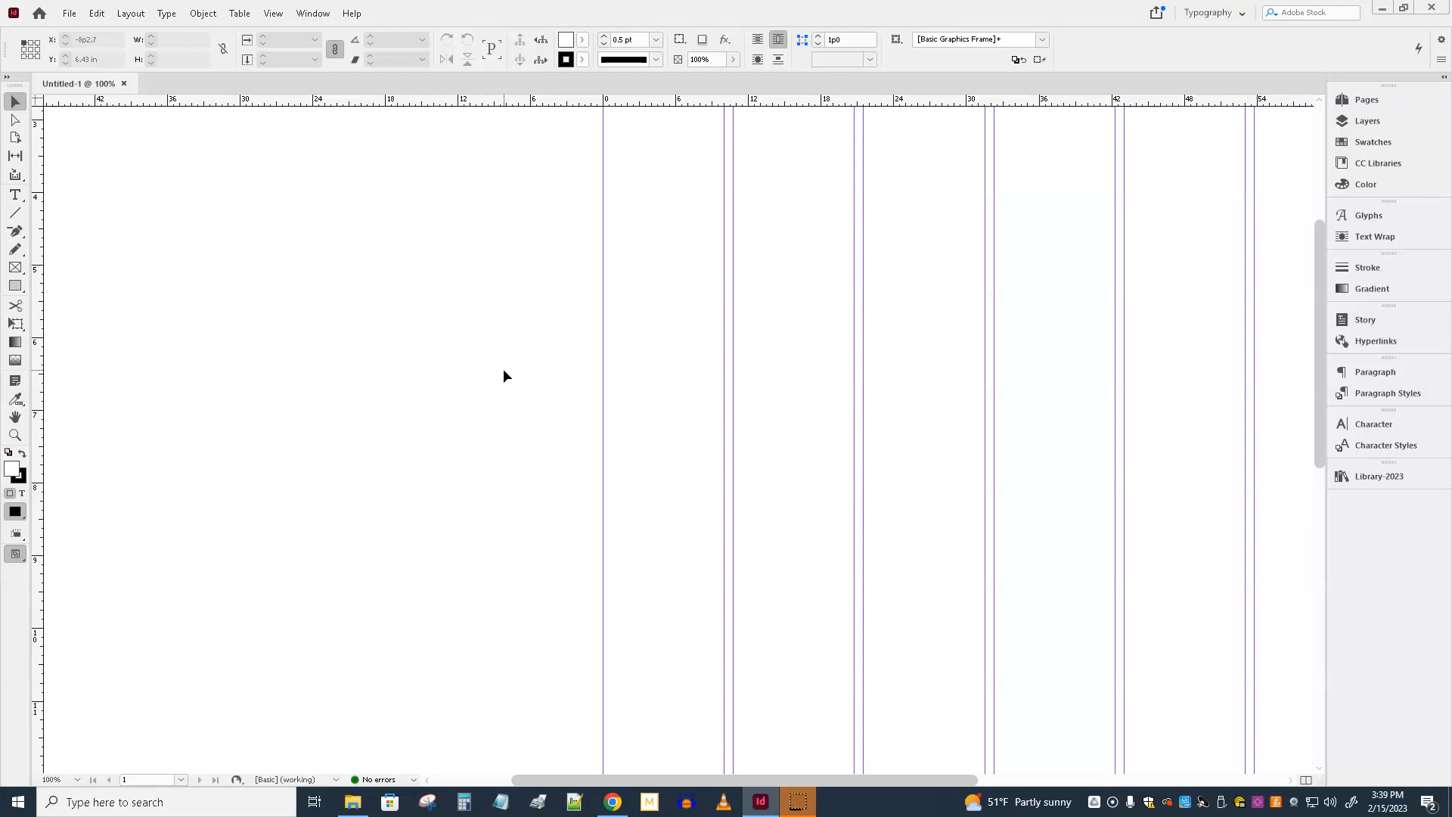
left_click(615, 414)
key("ctrl+0")
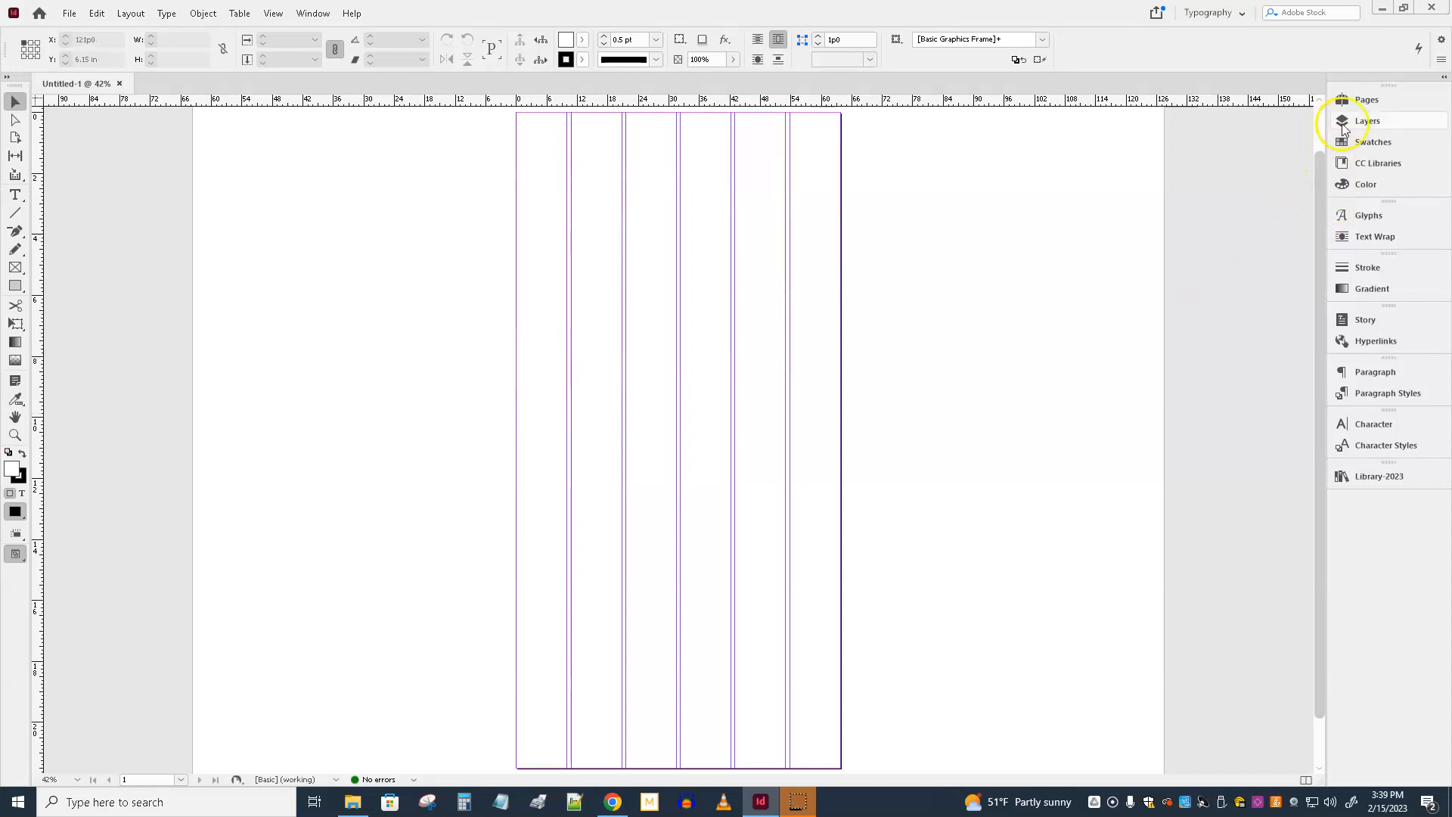
In the Pages panel, apply the B-InsidePages master to page 1.
left_click(1366, 101)
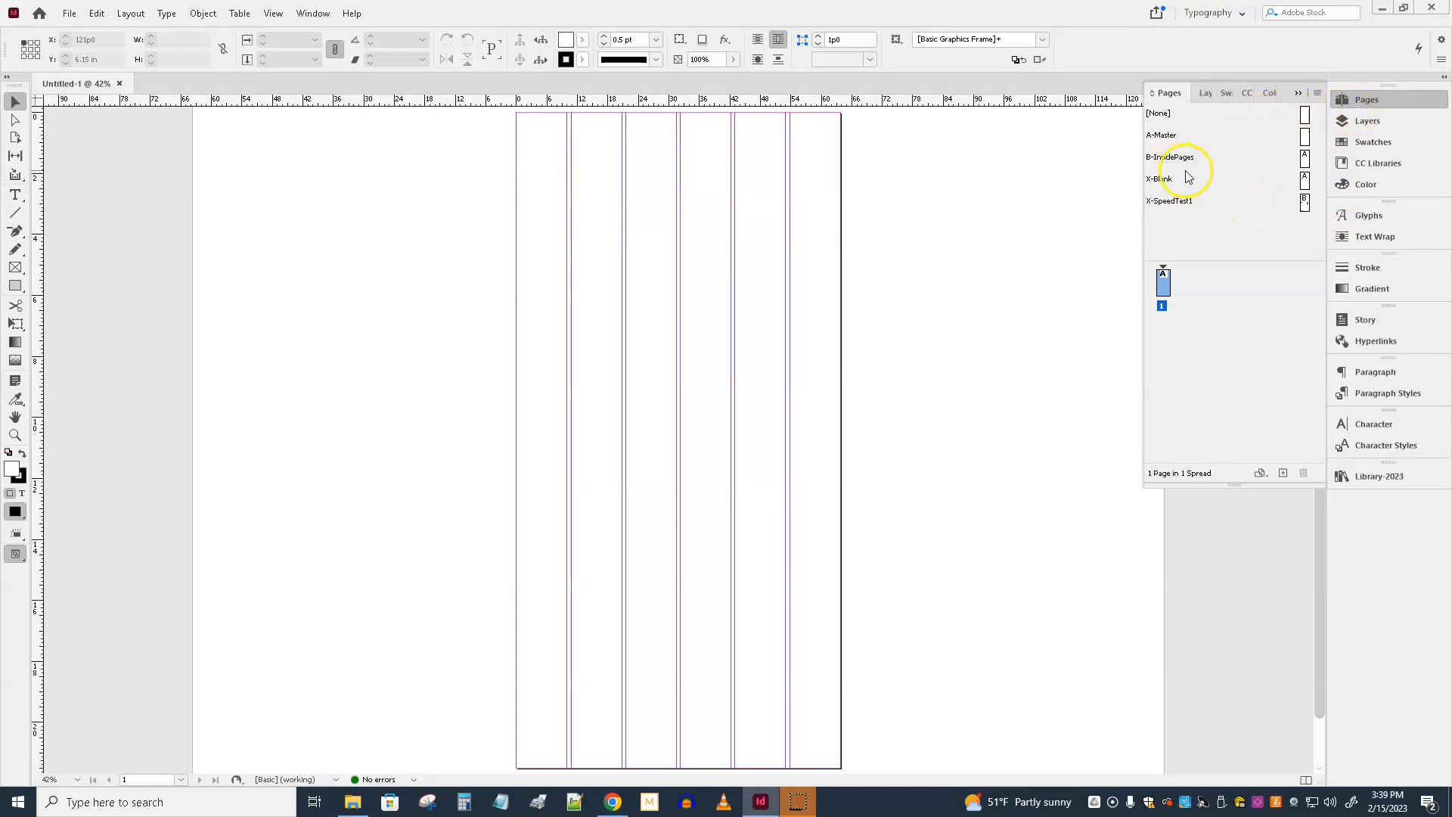
left_click_drag(1223, 260, 1227, 225)
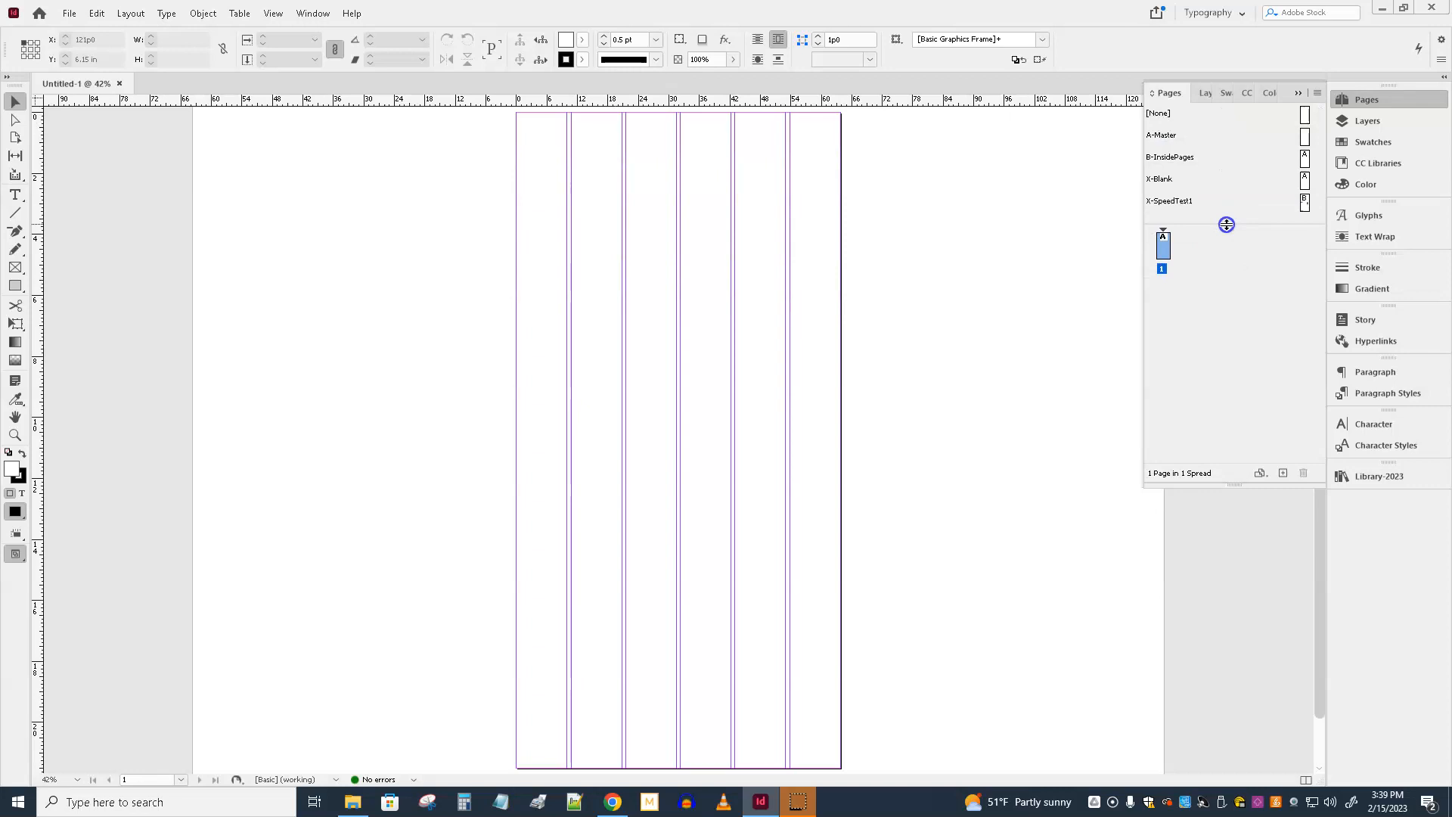
left_click(1304, 158)
left_click_drag(1306, 157, 1166, 252)
left_click(1165, 252)
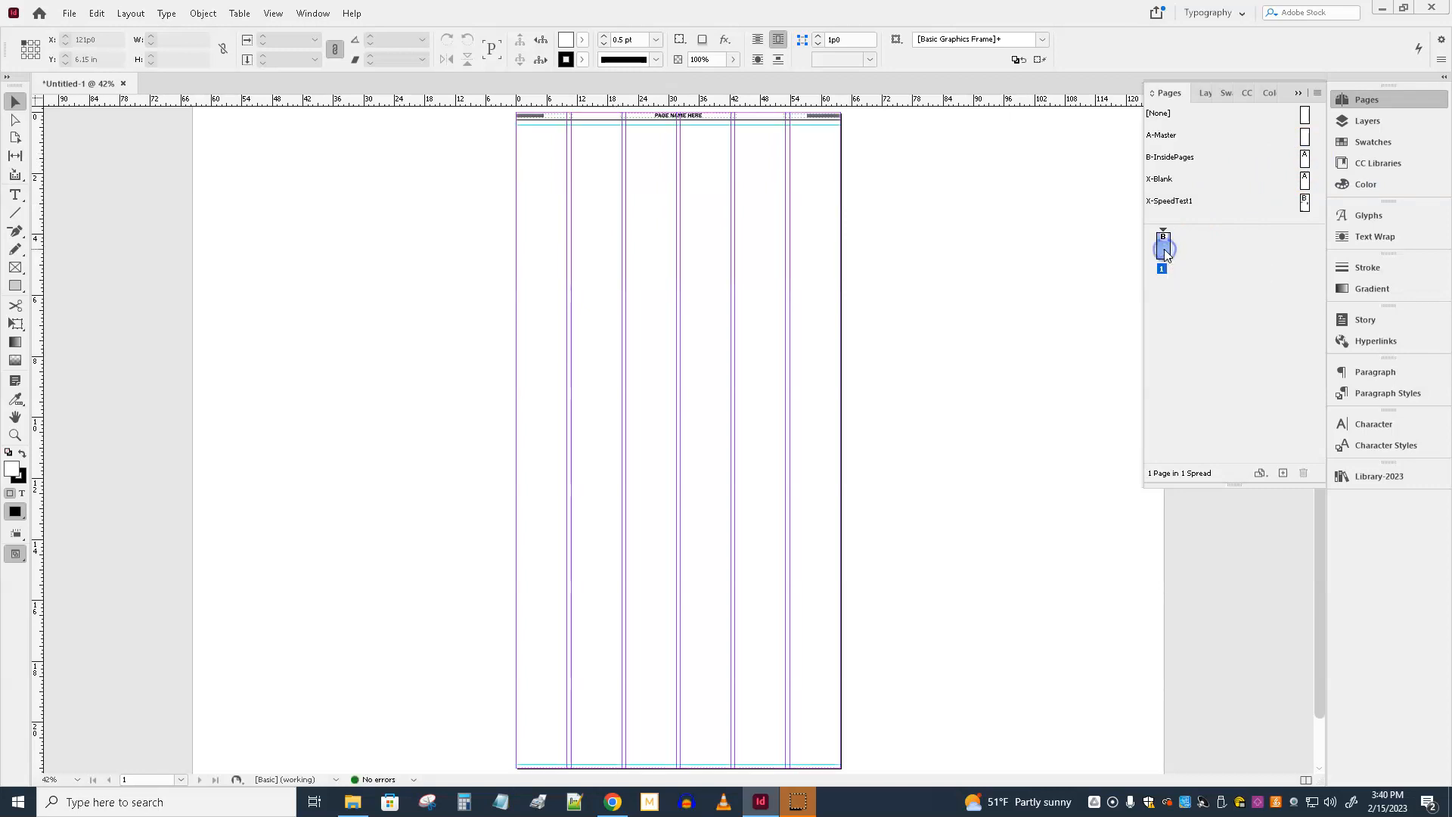
left_click(1305, 158)
left_click(1163, 246)
Add a second page based on the X-SpeedTest1 master below page 1.
left_click(1305, 203)
left_click_drag(1306, 214, 1168, 289)
scroll(761, 338, "up", 8)
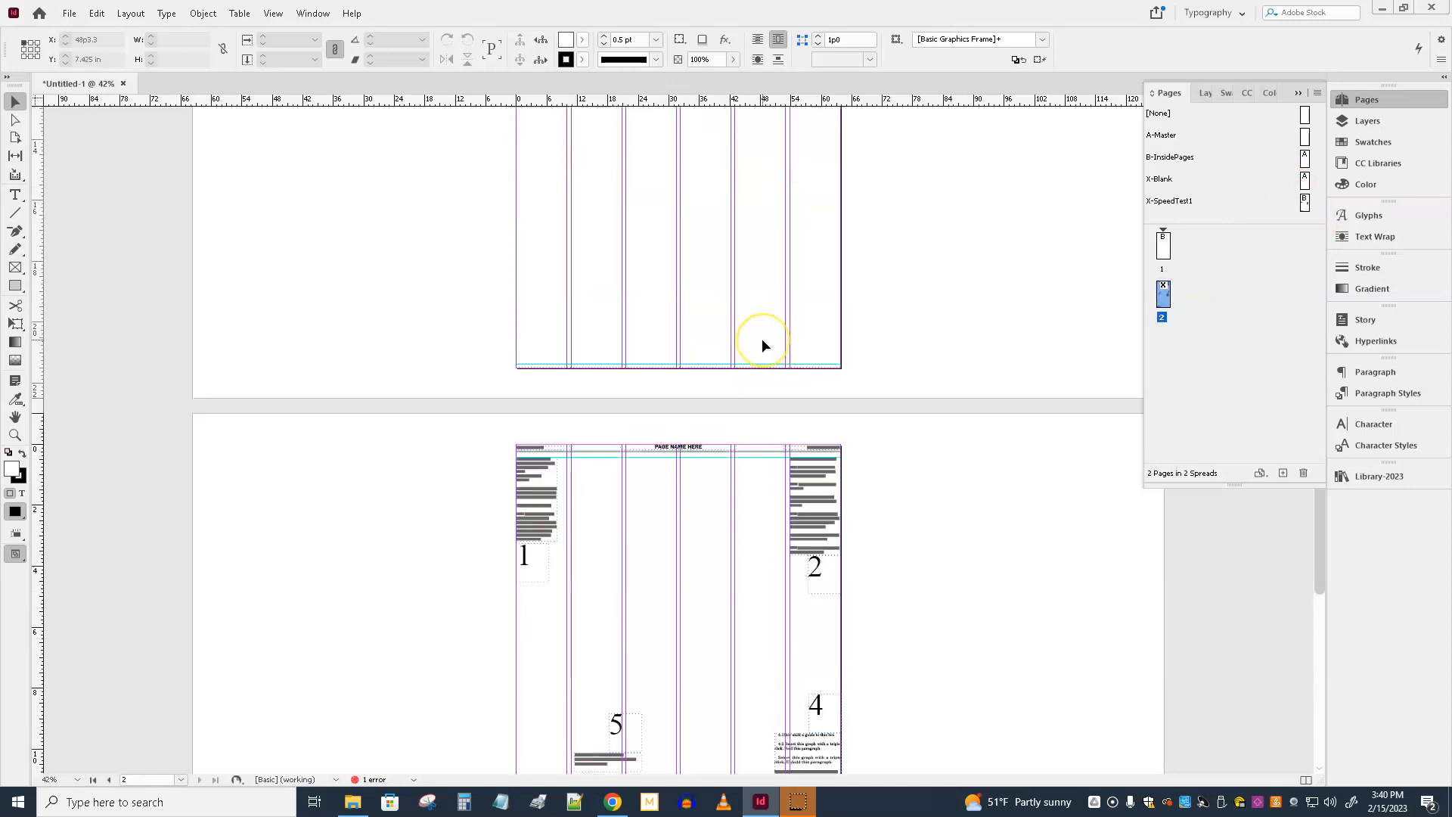
scroll(761, 338, "down", 5)
scroll(761, 338, "up", 5)
left_click(674, 181)
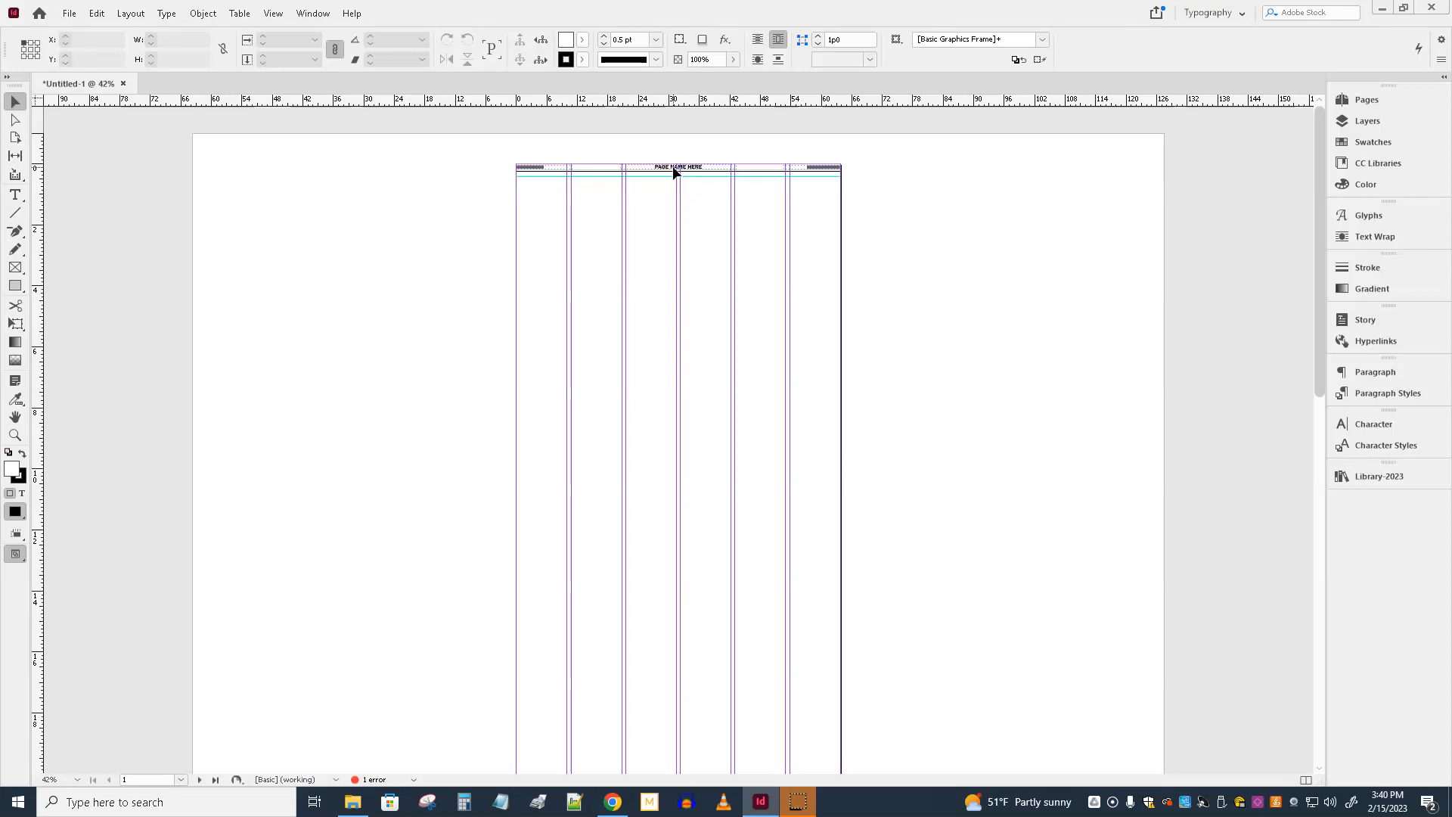
Drag the Quote/refer, 4c 1hed, 3c 2hed and box items from Library-2023 onto page 1.
left_click(1370, 479)
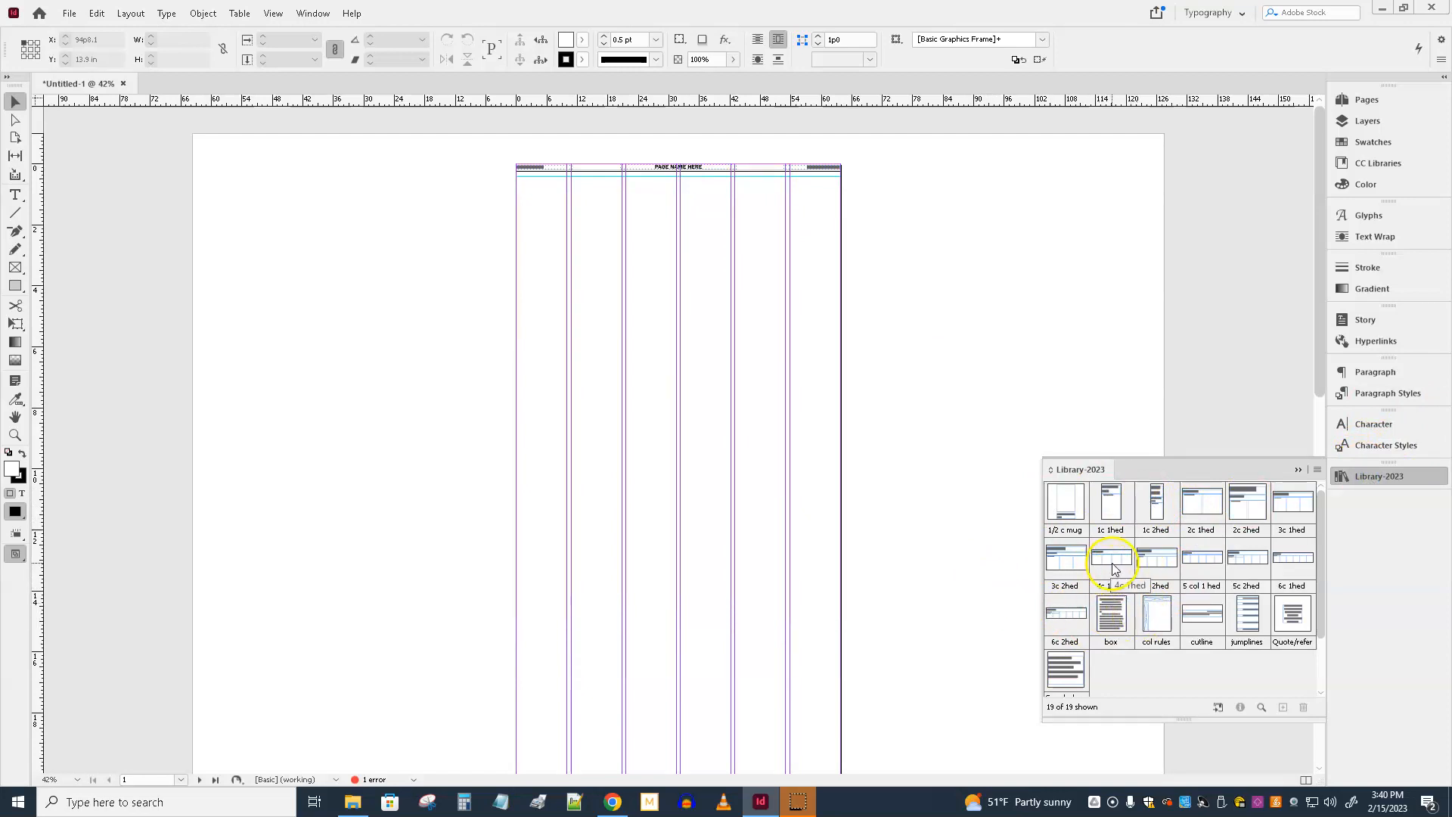
left_click_drag(1293, 615, 534, 216)
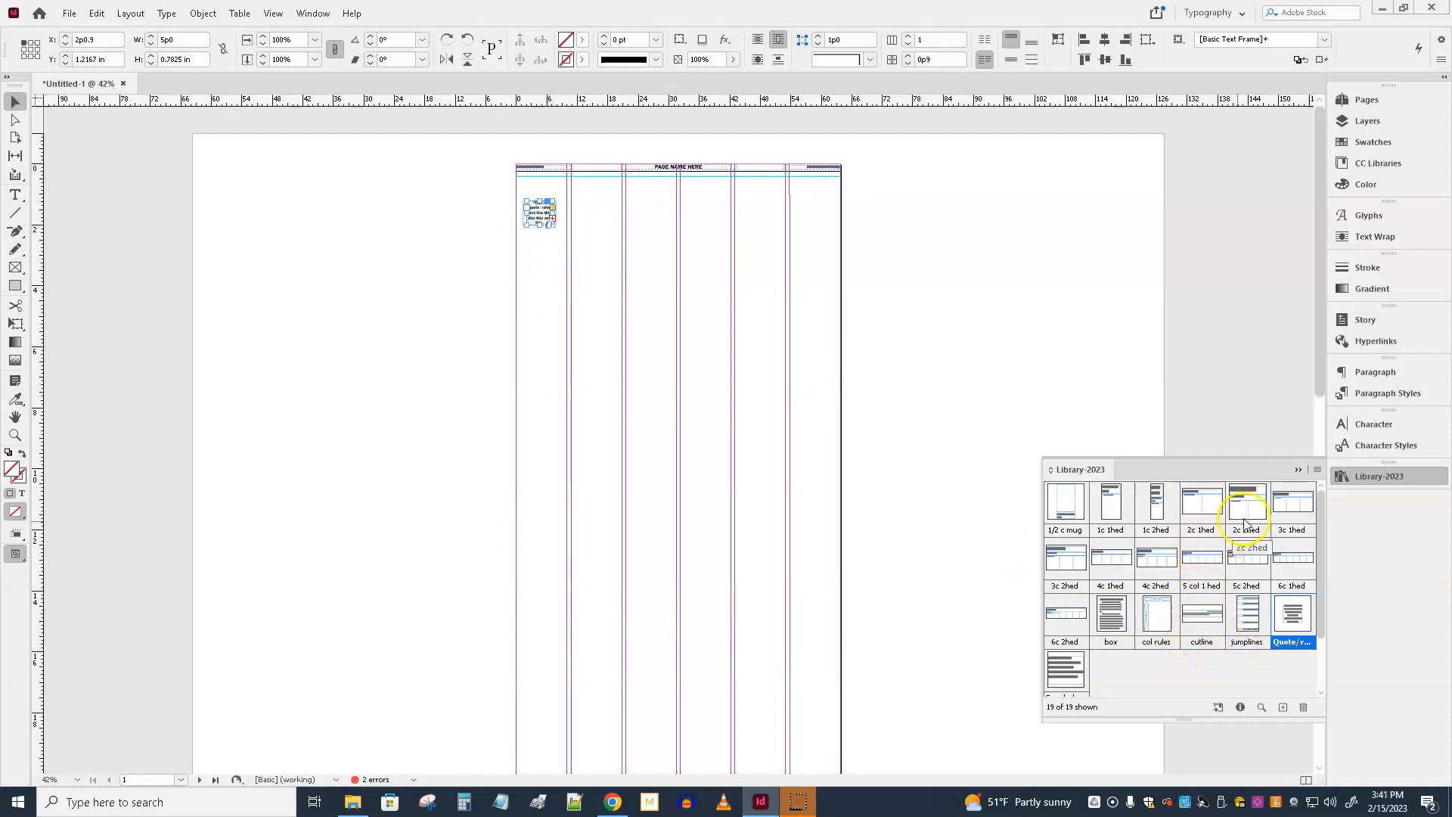
left_click_drag(1109, 558, 726, 227)
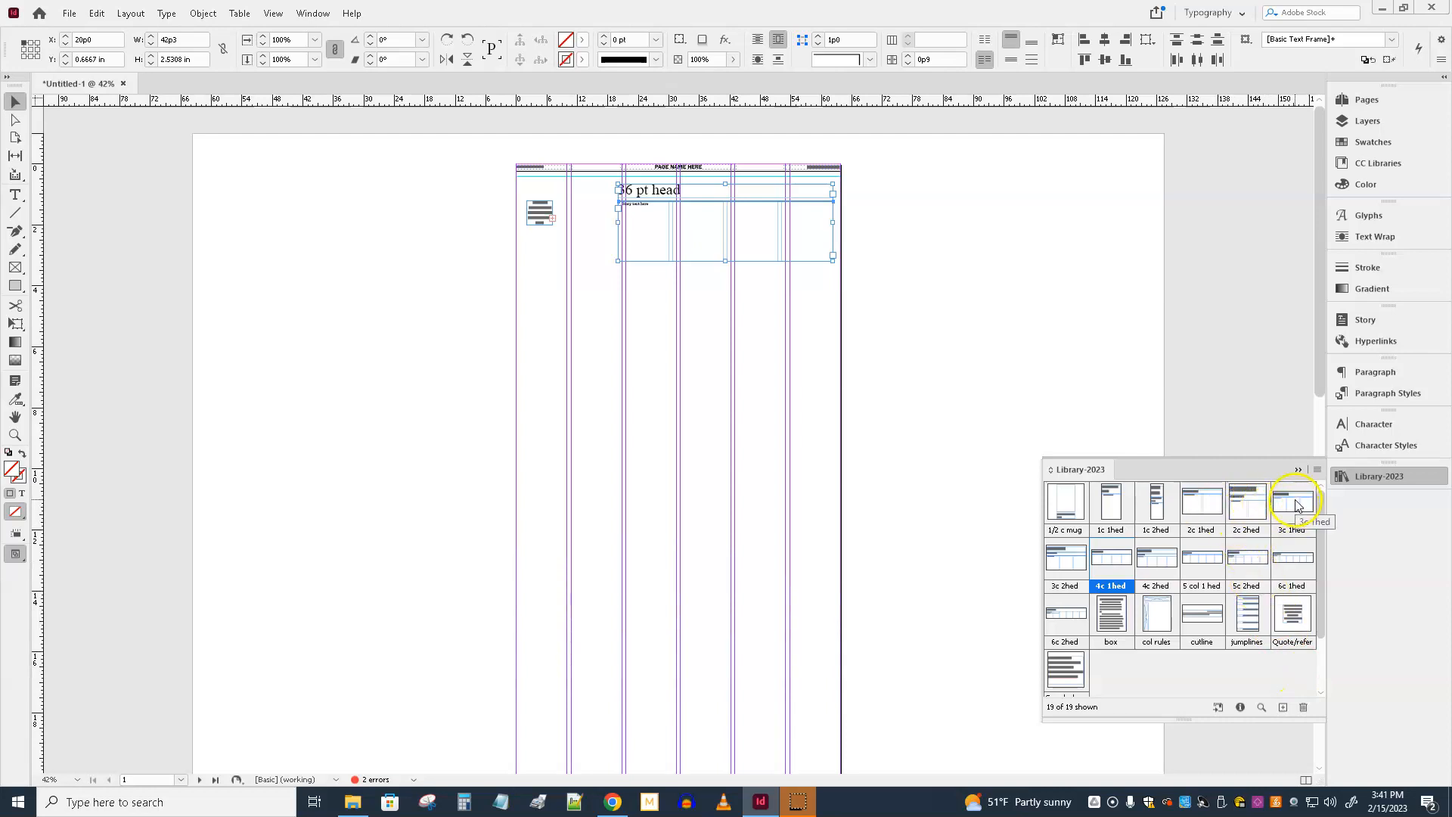
left_click_drag(1066, 558, 606, 690)
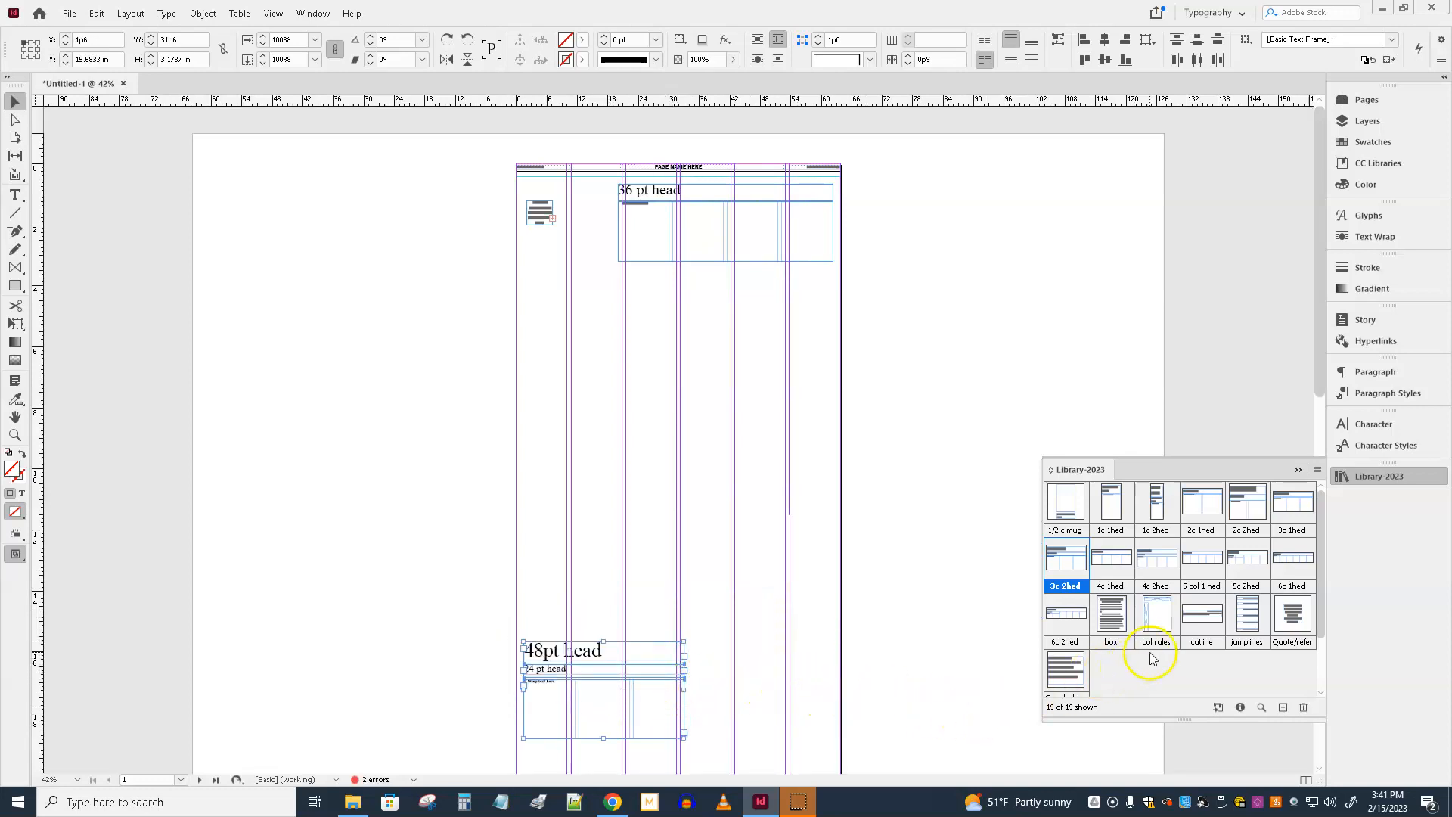
left_click_drag(1121, 621, 787, 683)
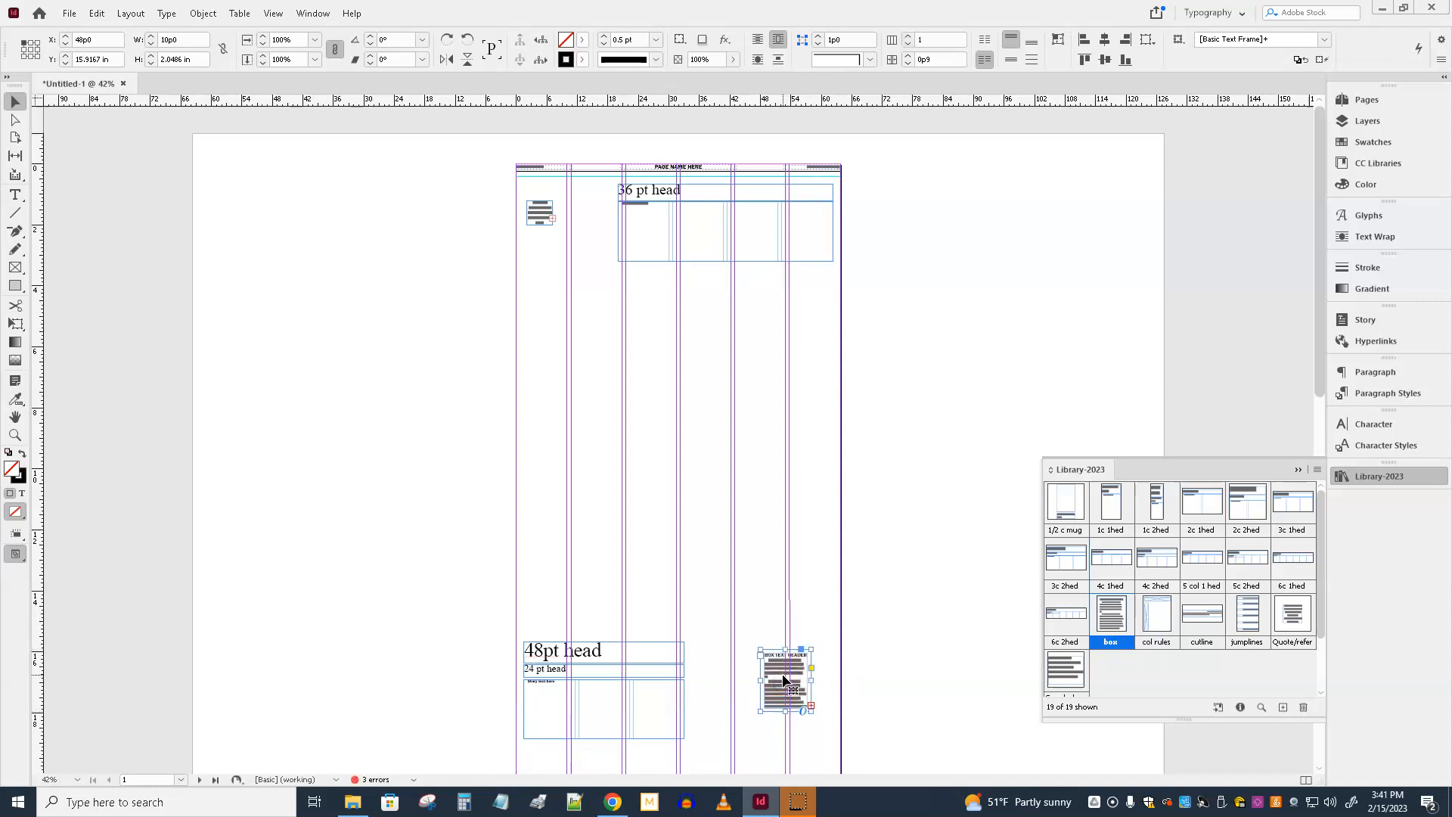
left_click(739, 598)
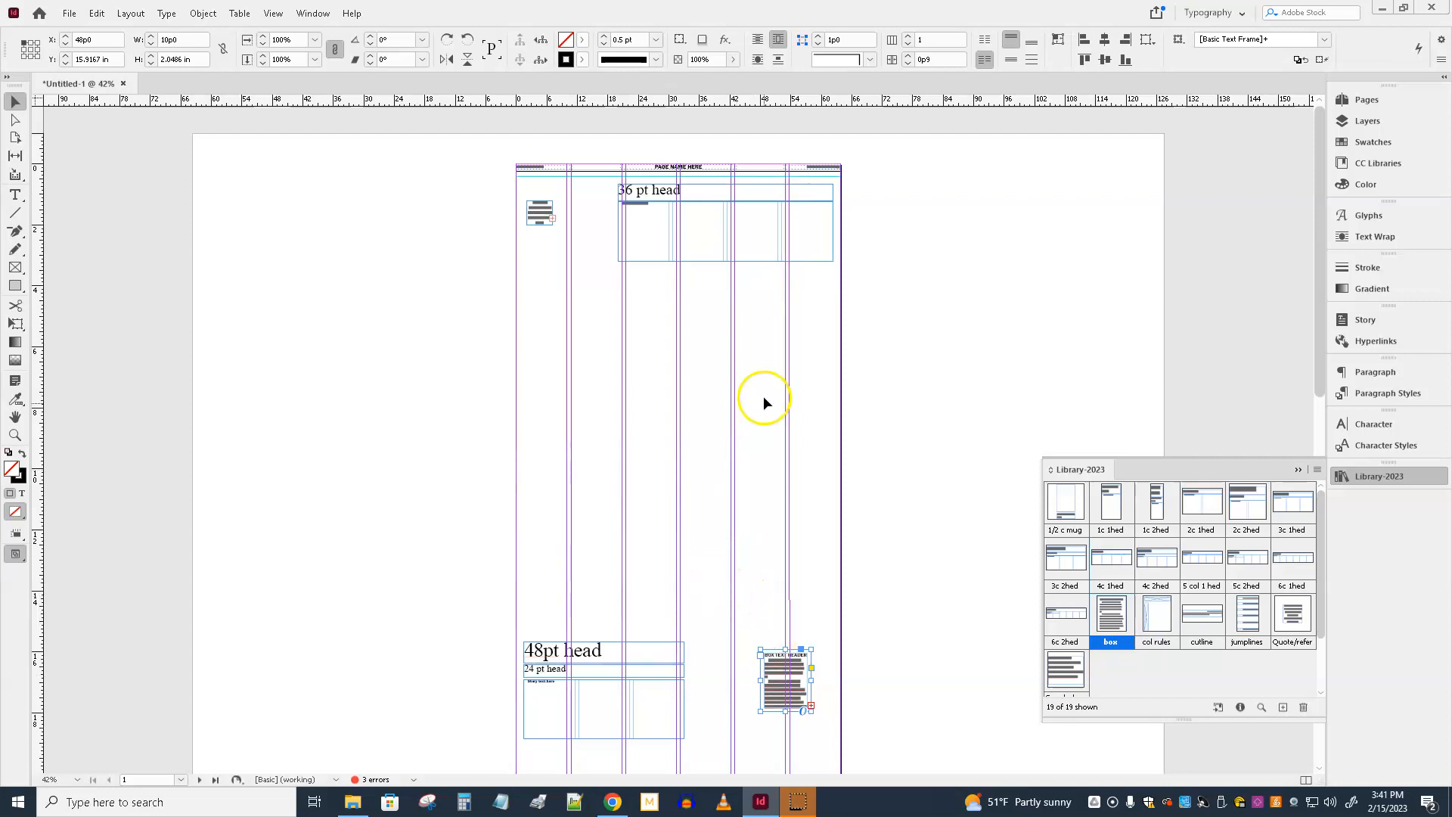
left_click(679, 168)
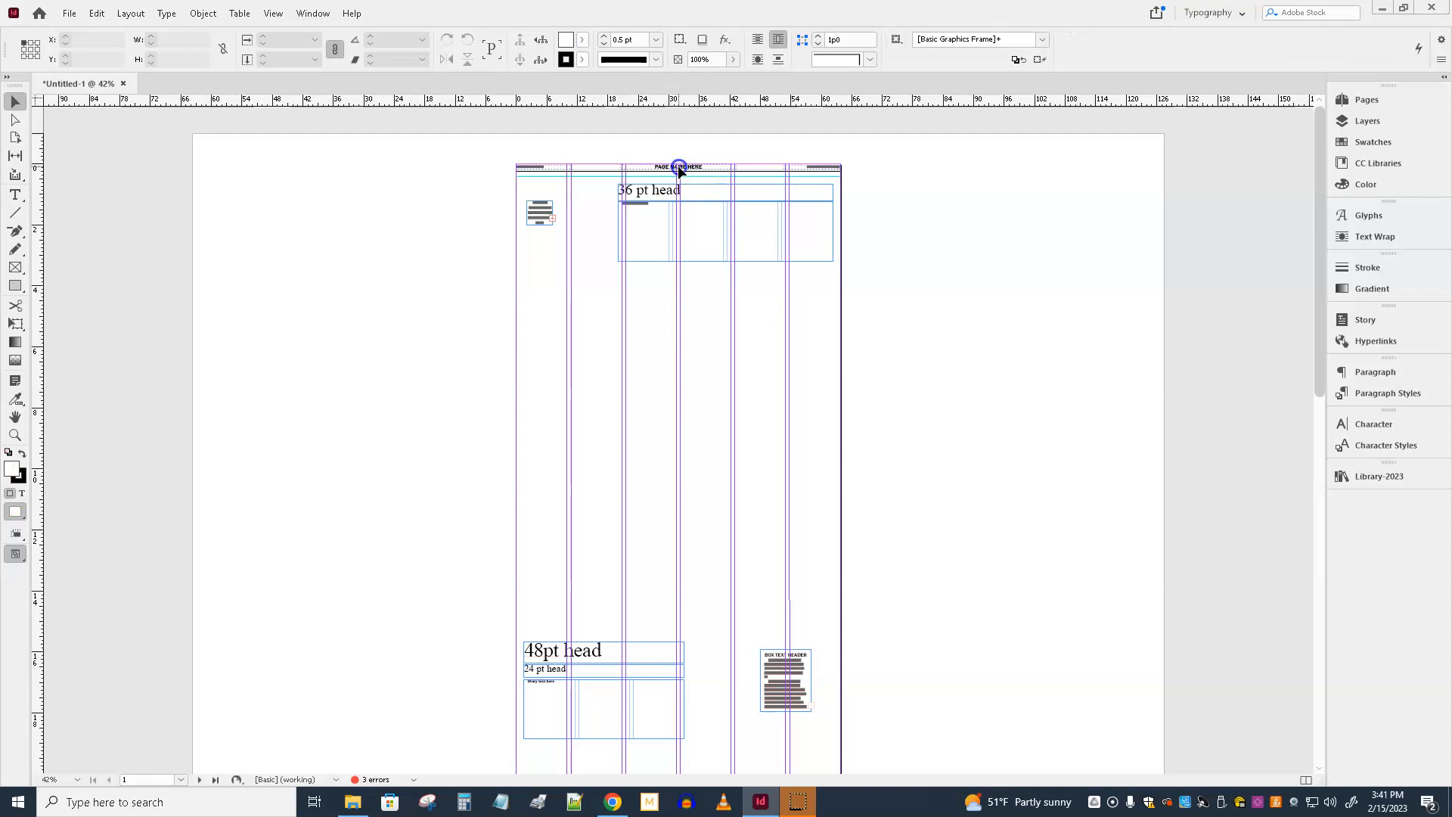
Select the PAGE NAME HERE header frame and zoom in to 200%.
left_click(678, 173)
left_click(679, 168)
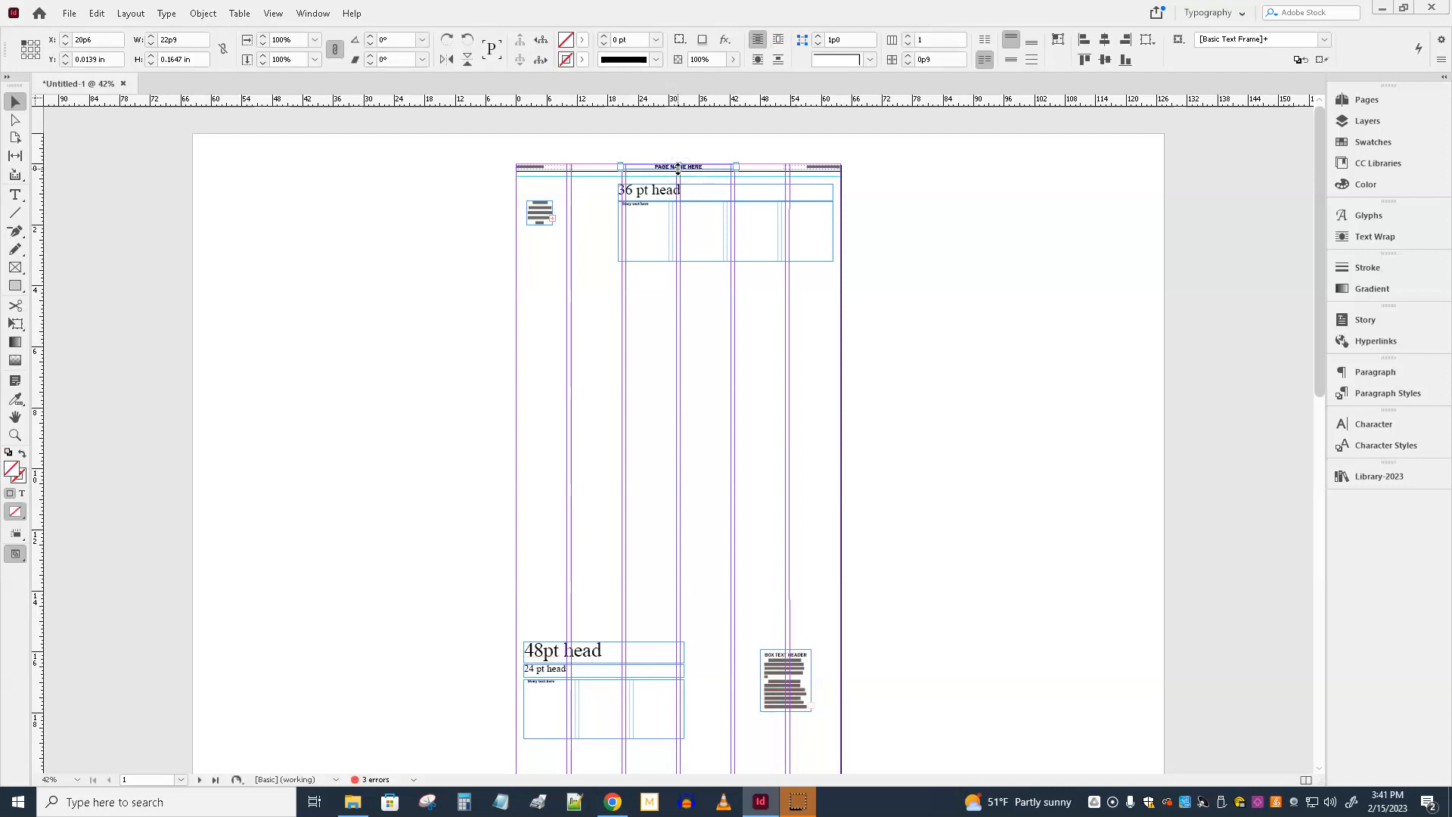
key("ctrl+equal")
key("ctrl+equal")
key("ctrl+equal")
key("ctrl+equal")
key("ctrl+equal")
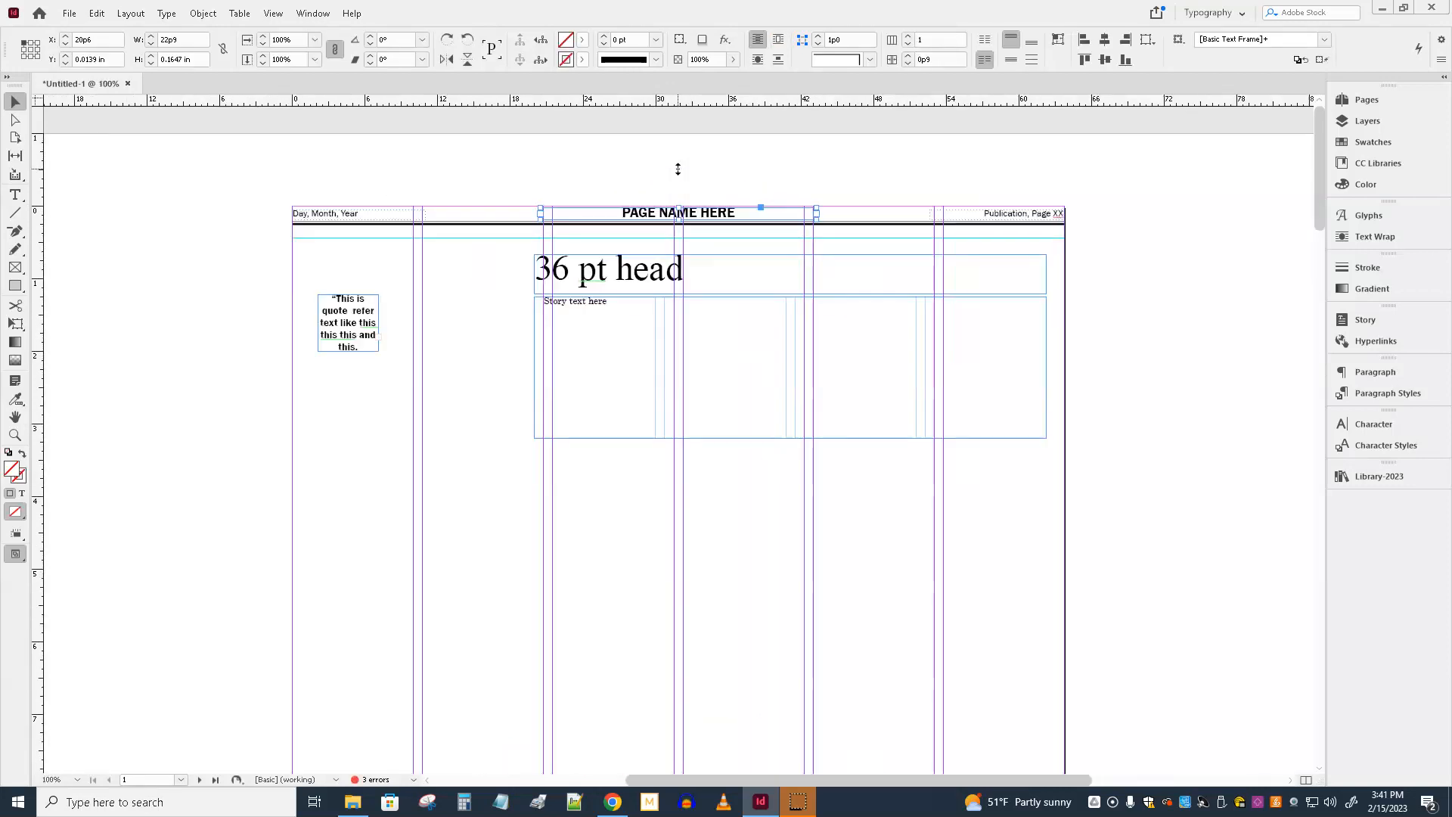
key("ctrl+equal")
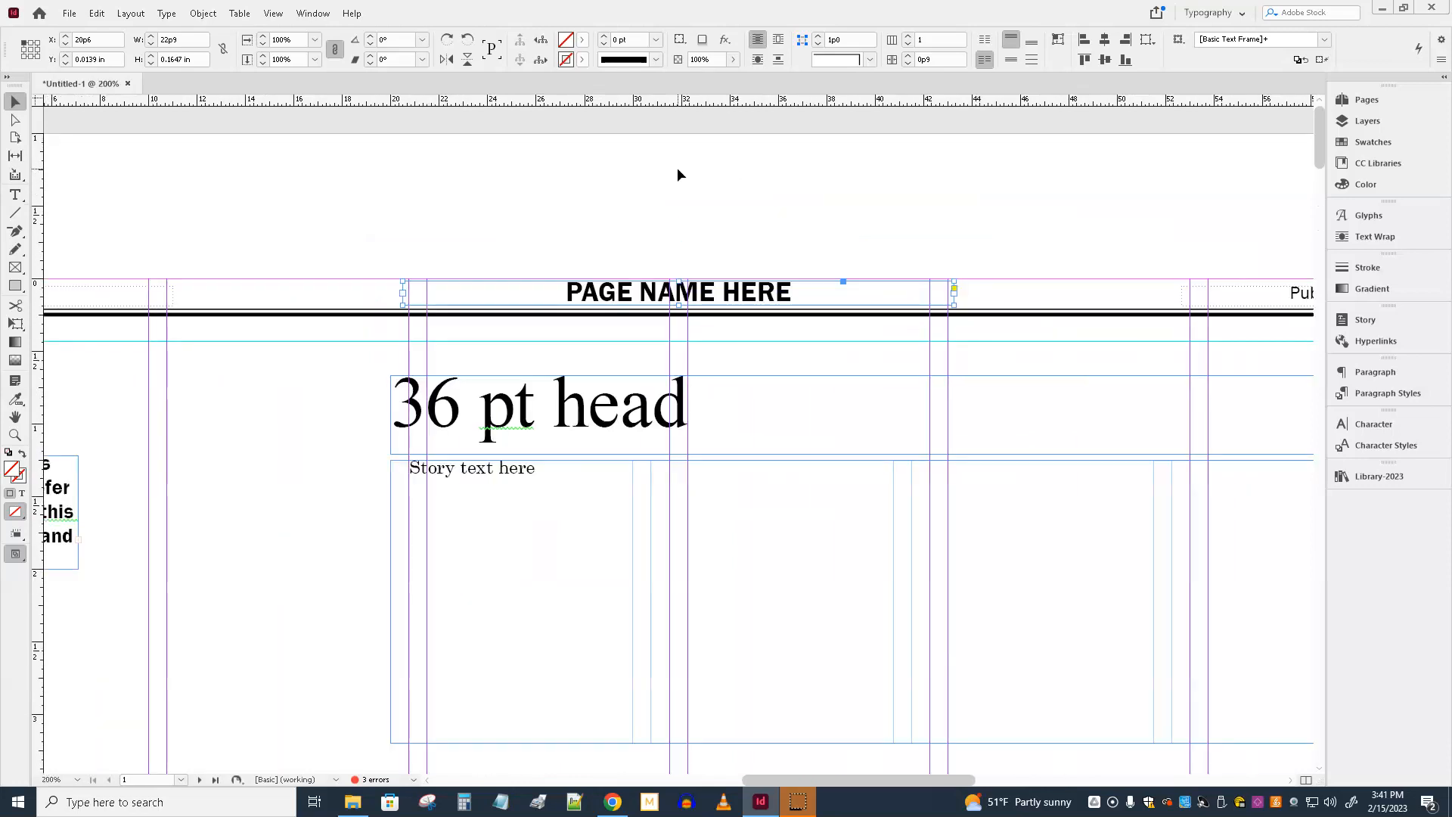
Replace the PAGE NAME HERE placeholder with the author's full name.
triple_click(650, 290)
left_click(616, 289)
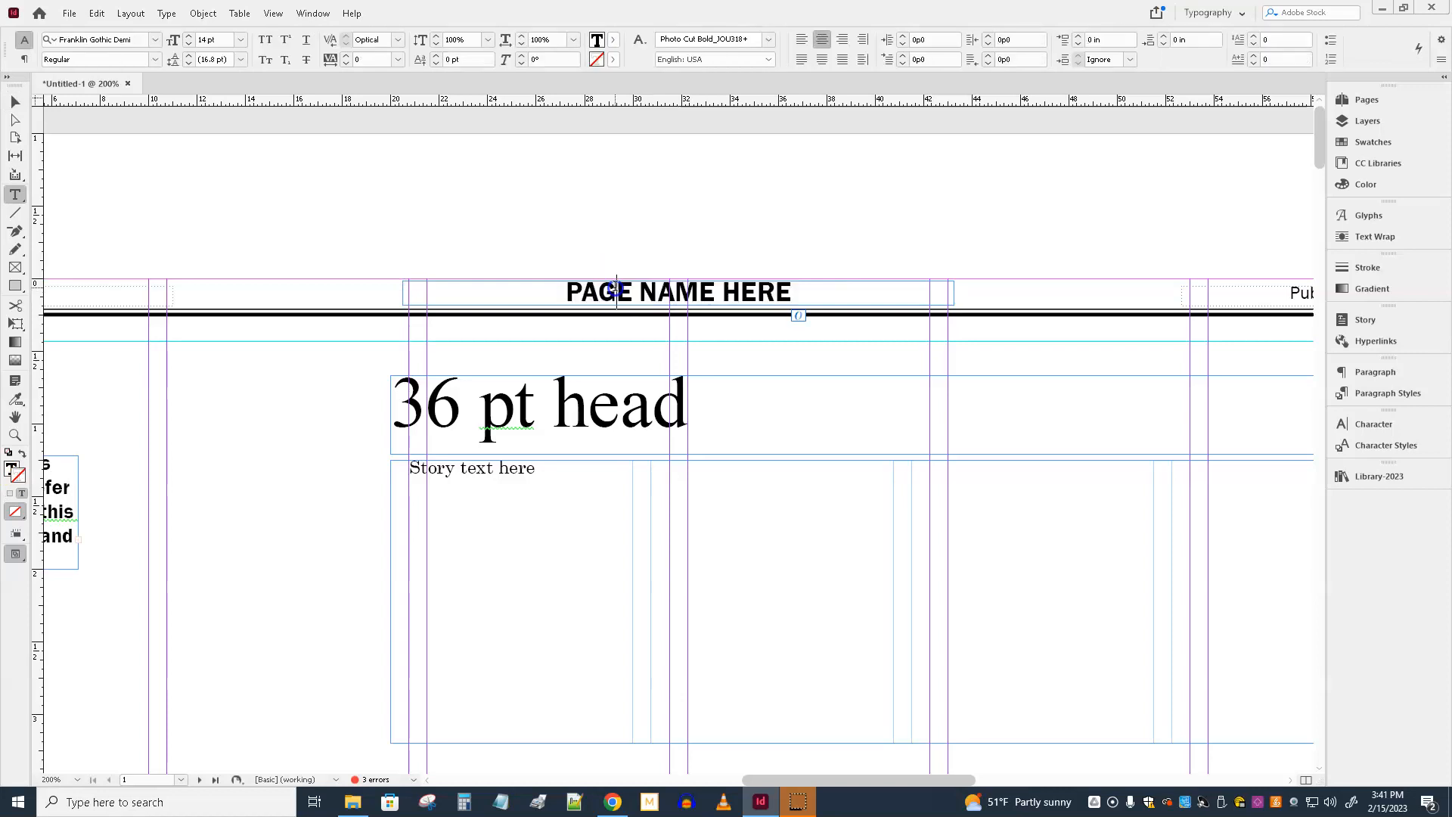
left_click(601, 295)
double_click(601, 294)
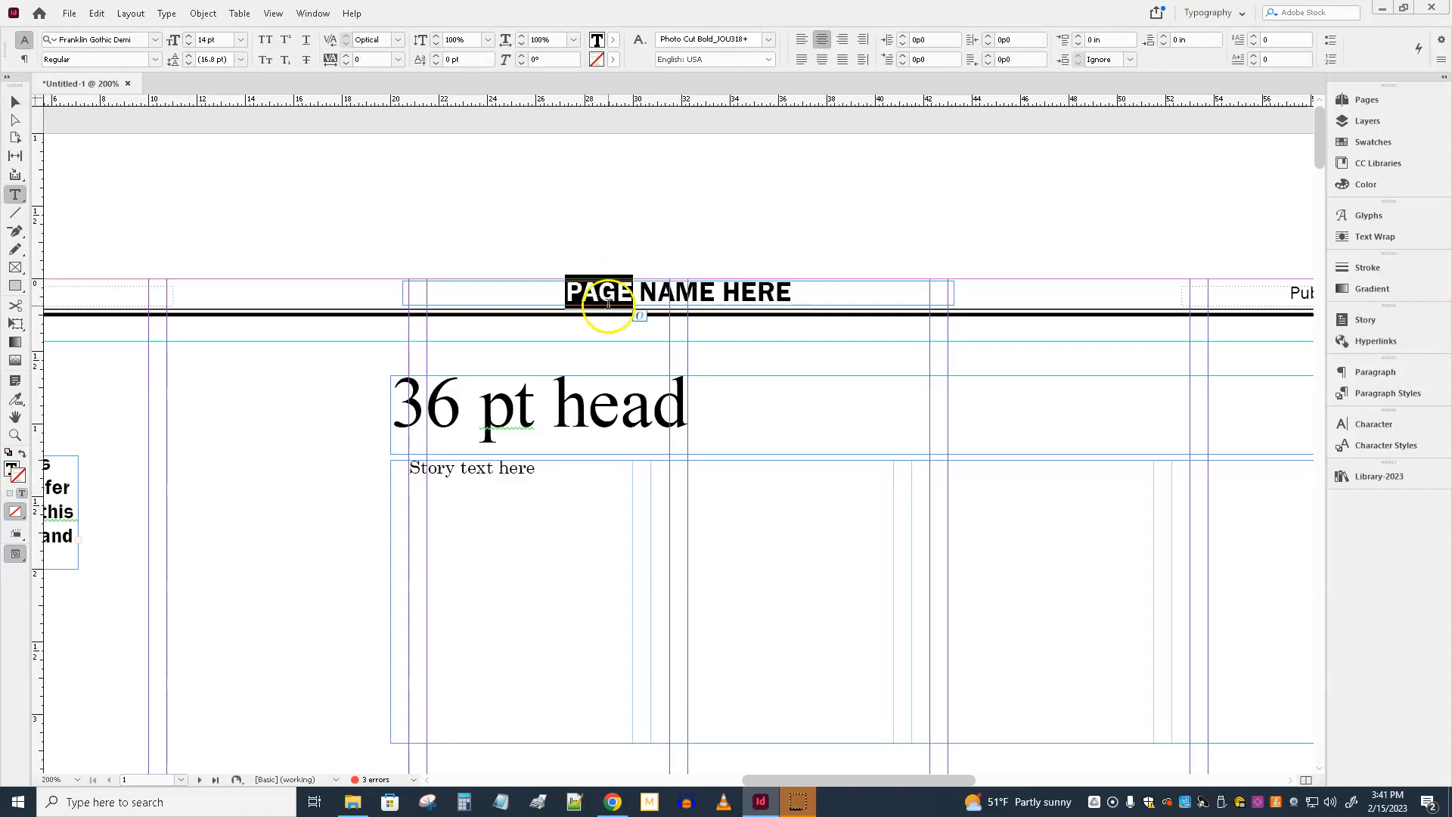
triple_click(649, 290)
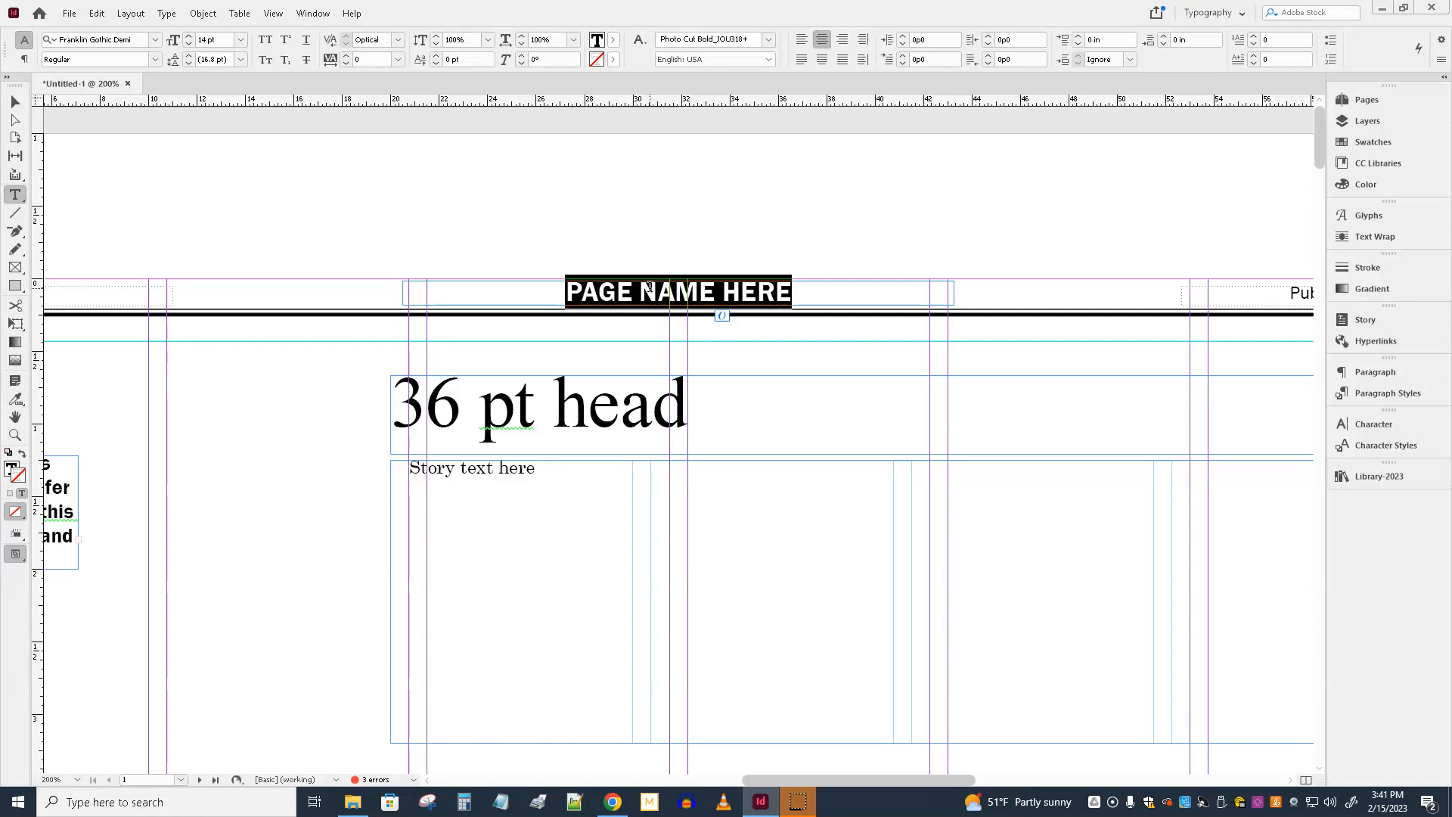
type("Jack dw")
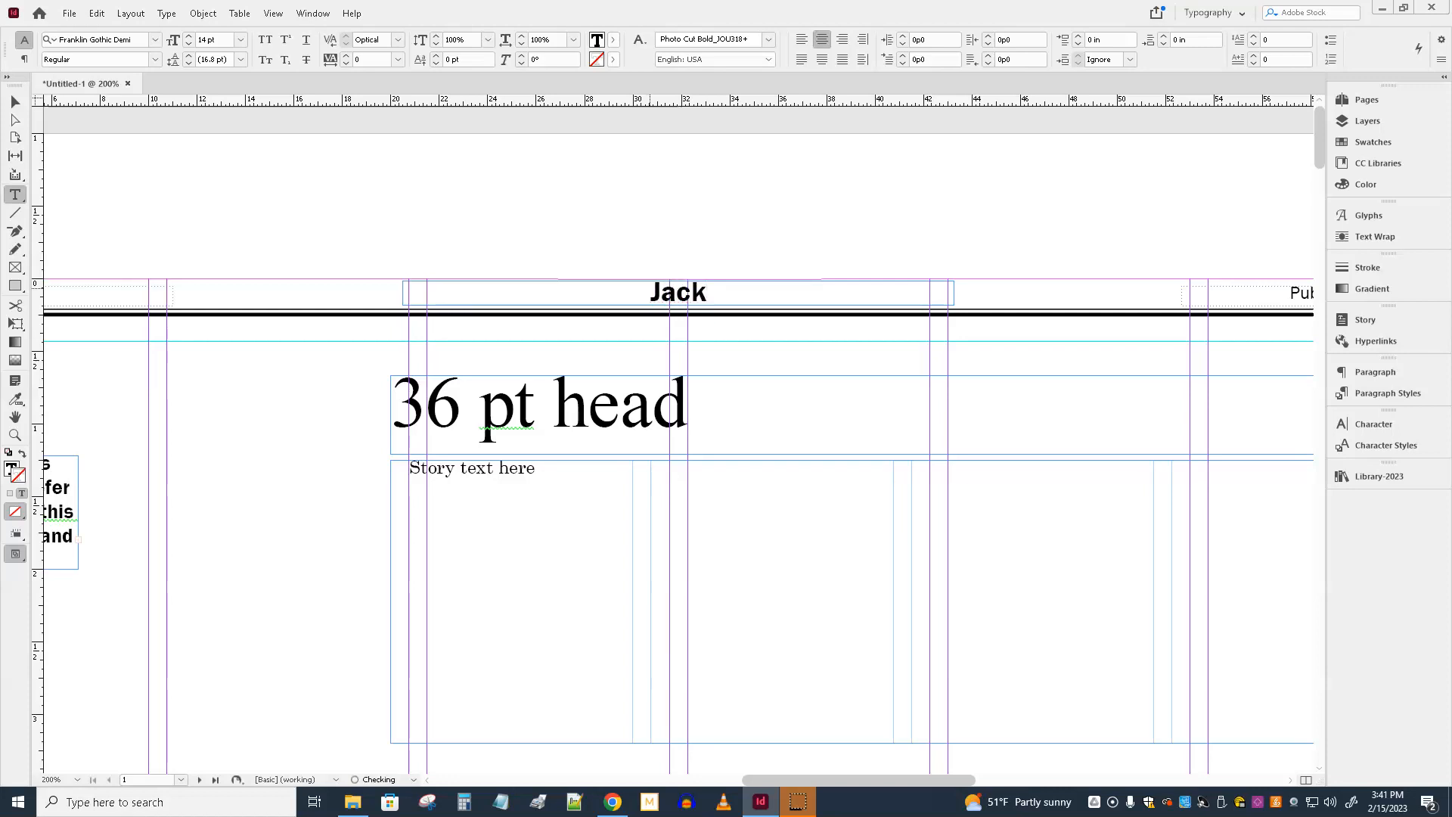
key("BackSpace")
key("BackSpace")
type("Downs")
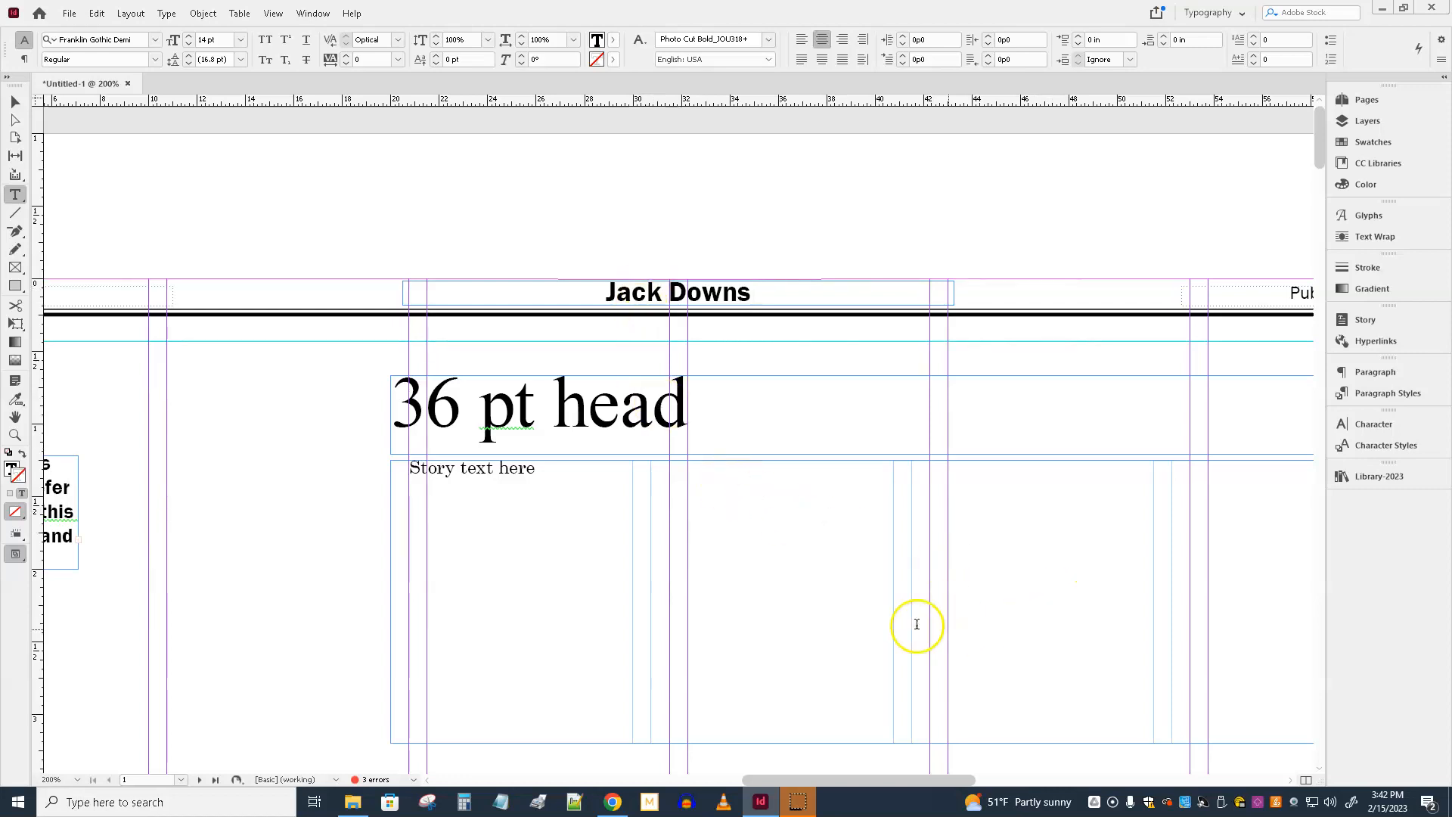
left_click_drag(883, 789, 772, 787)
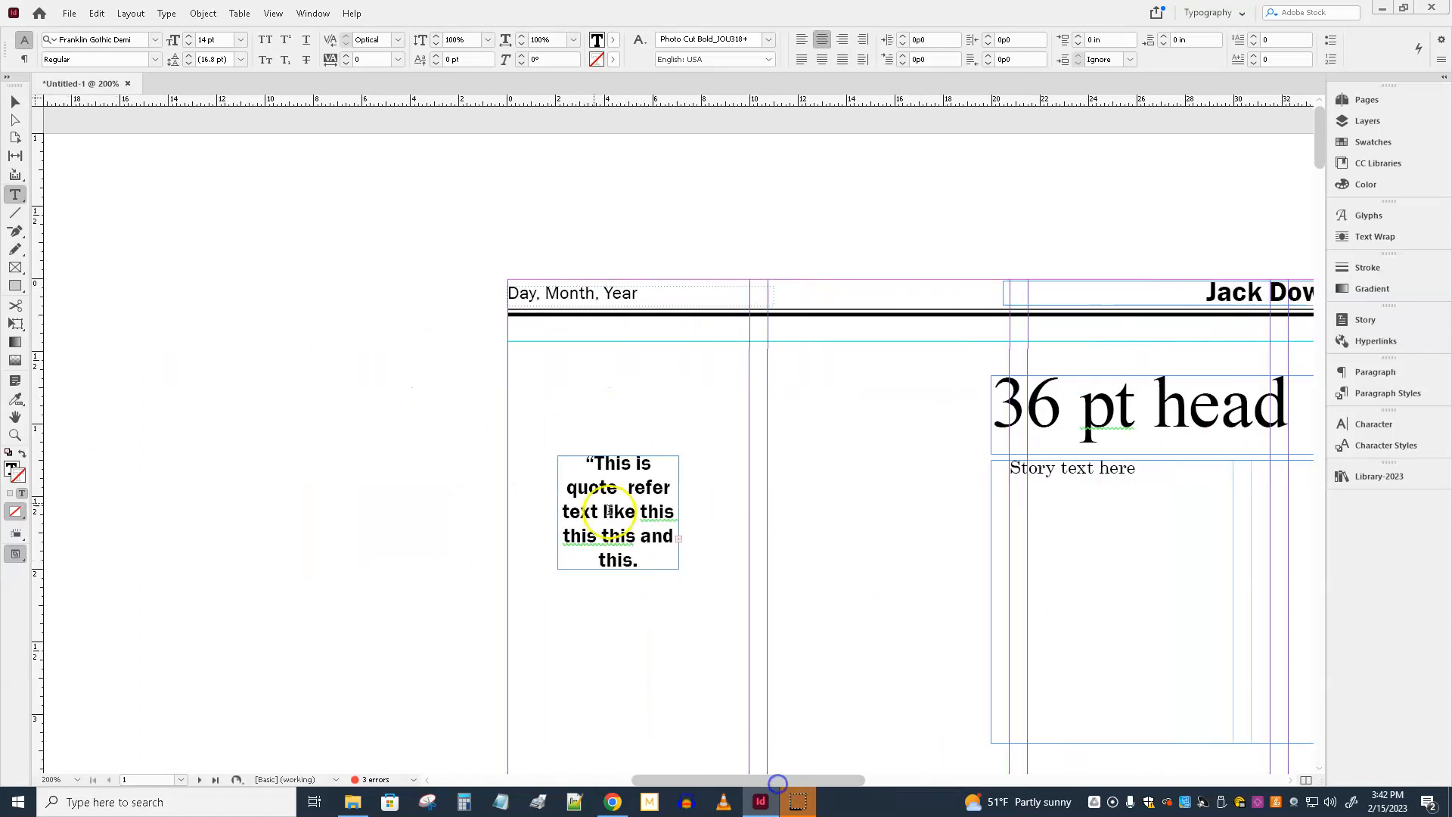
Lengthen the quote frame, type the author's name as attribution, and add a closing ” after 'this.'.
left_click(15, 101)
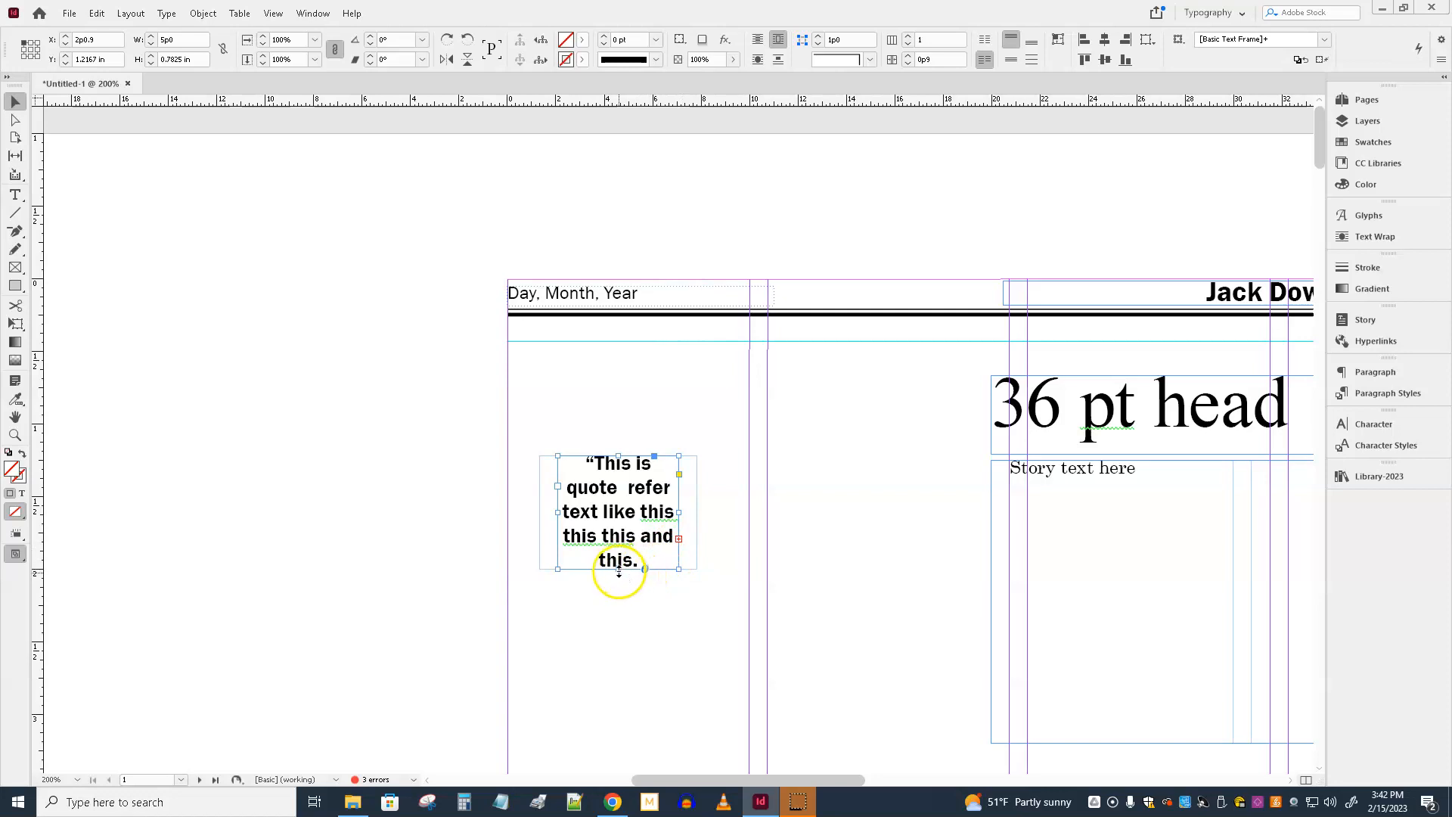
left_click_drag(619, 570, 560, 580)
double_click(597, 602)
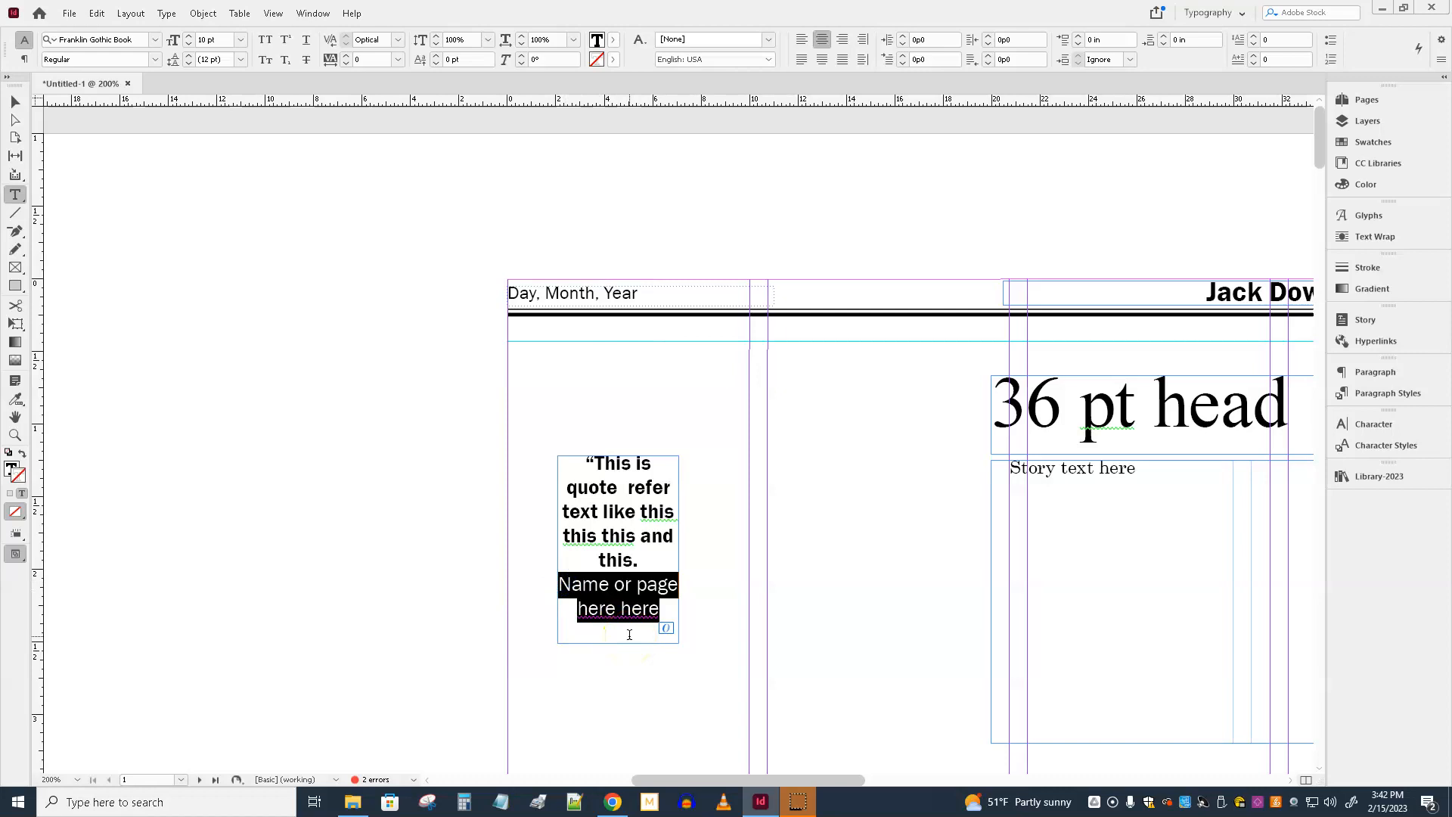
type("Jack Downs")
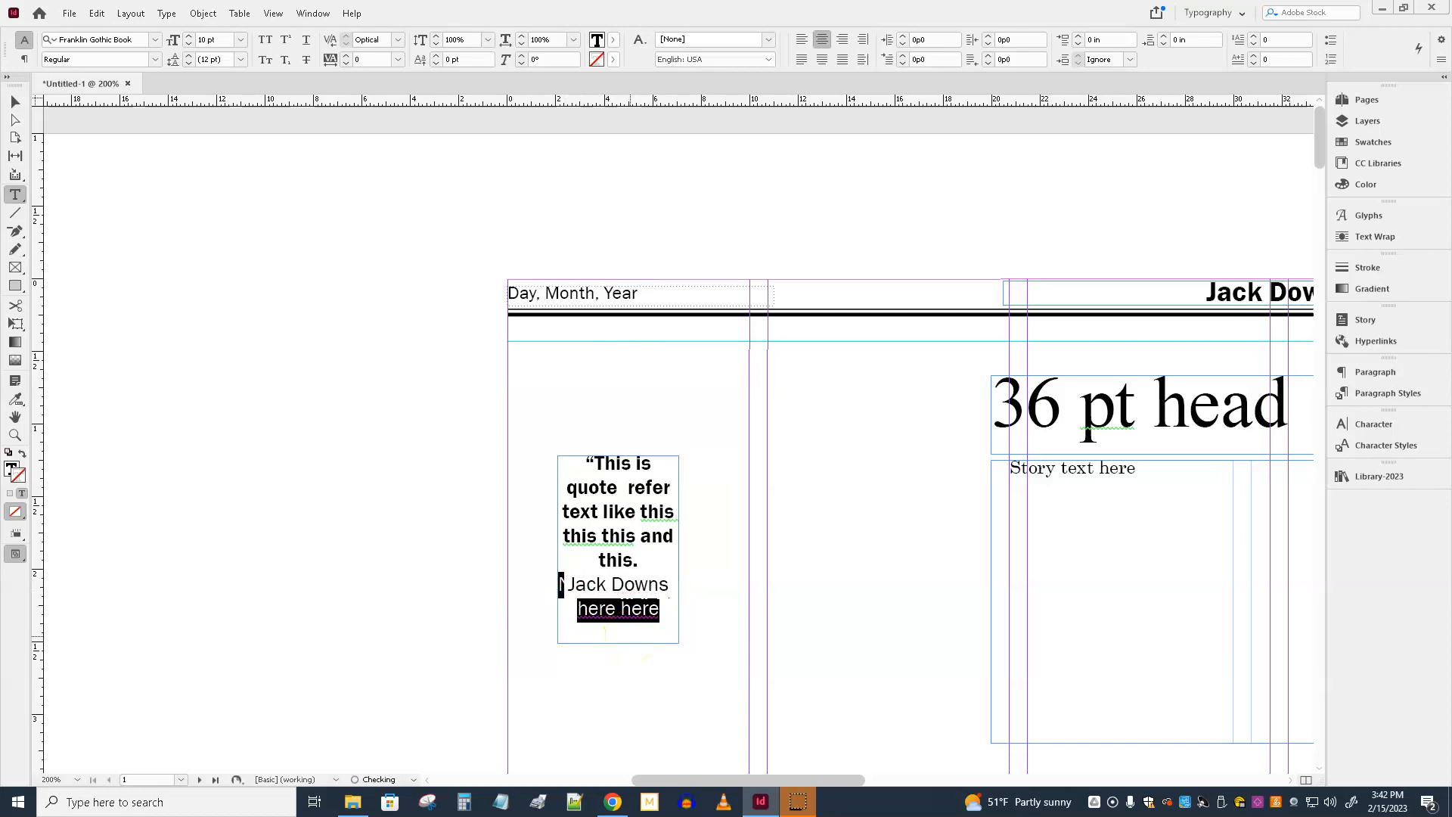
scroll(647, 624, "down", 1)
left_click(652, 599)
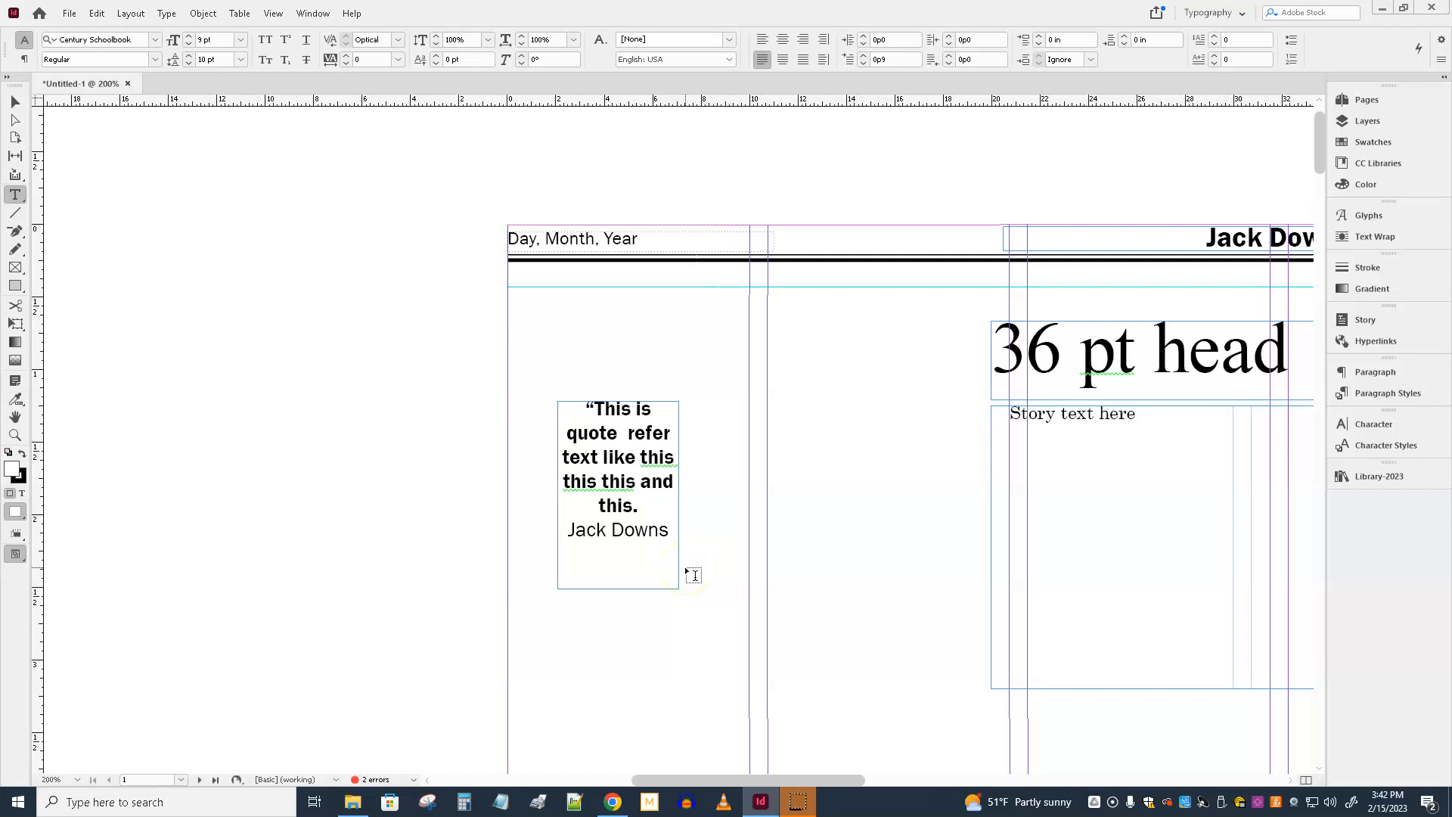
left_click(649, 505)
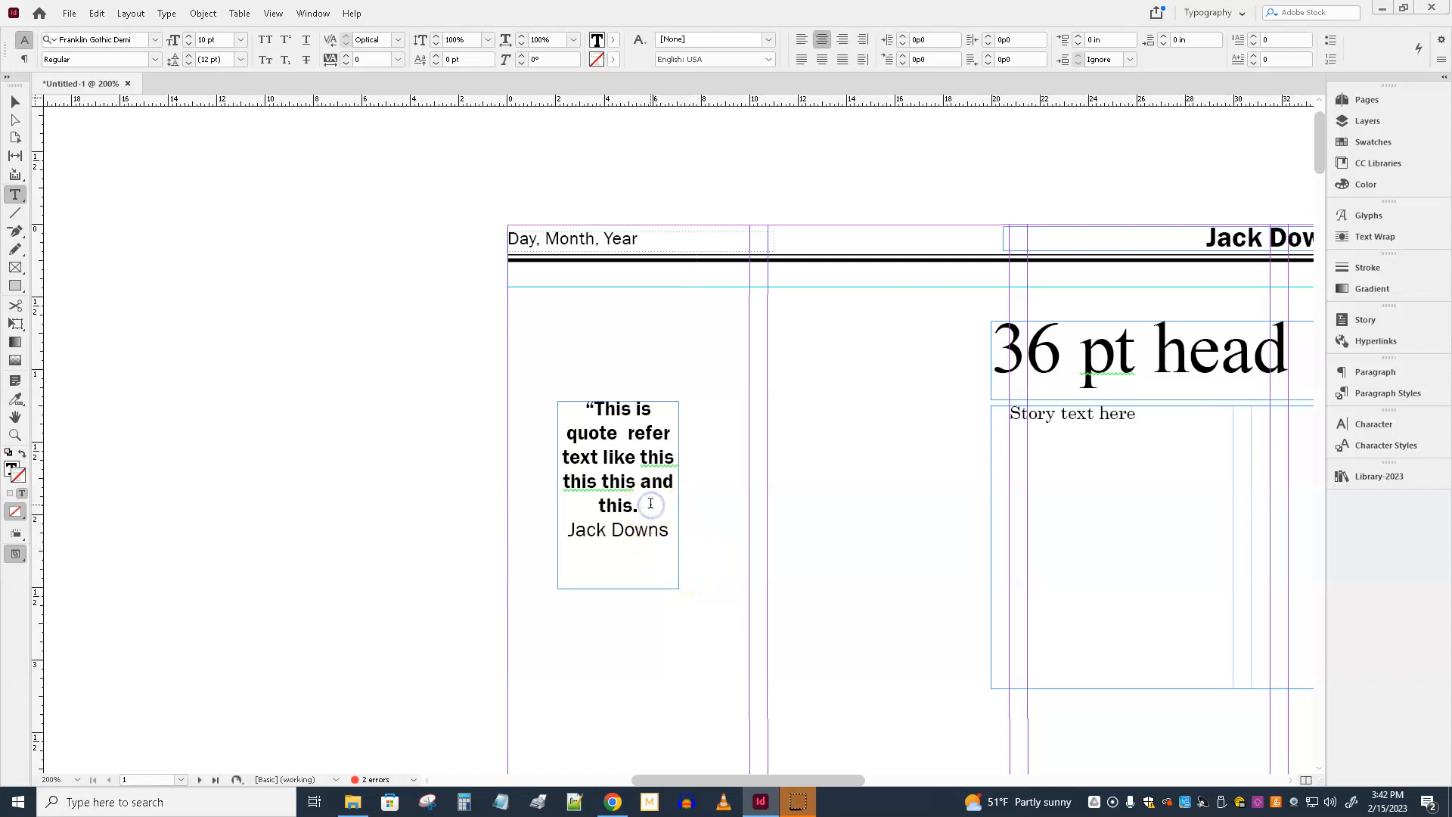
type("”")
Select the whole pull quote story with its attribution and make it italic.
double_click(574, 529)
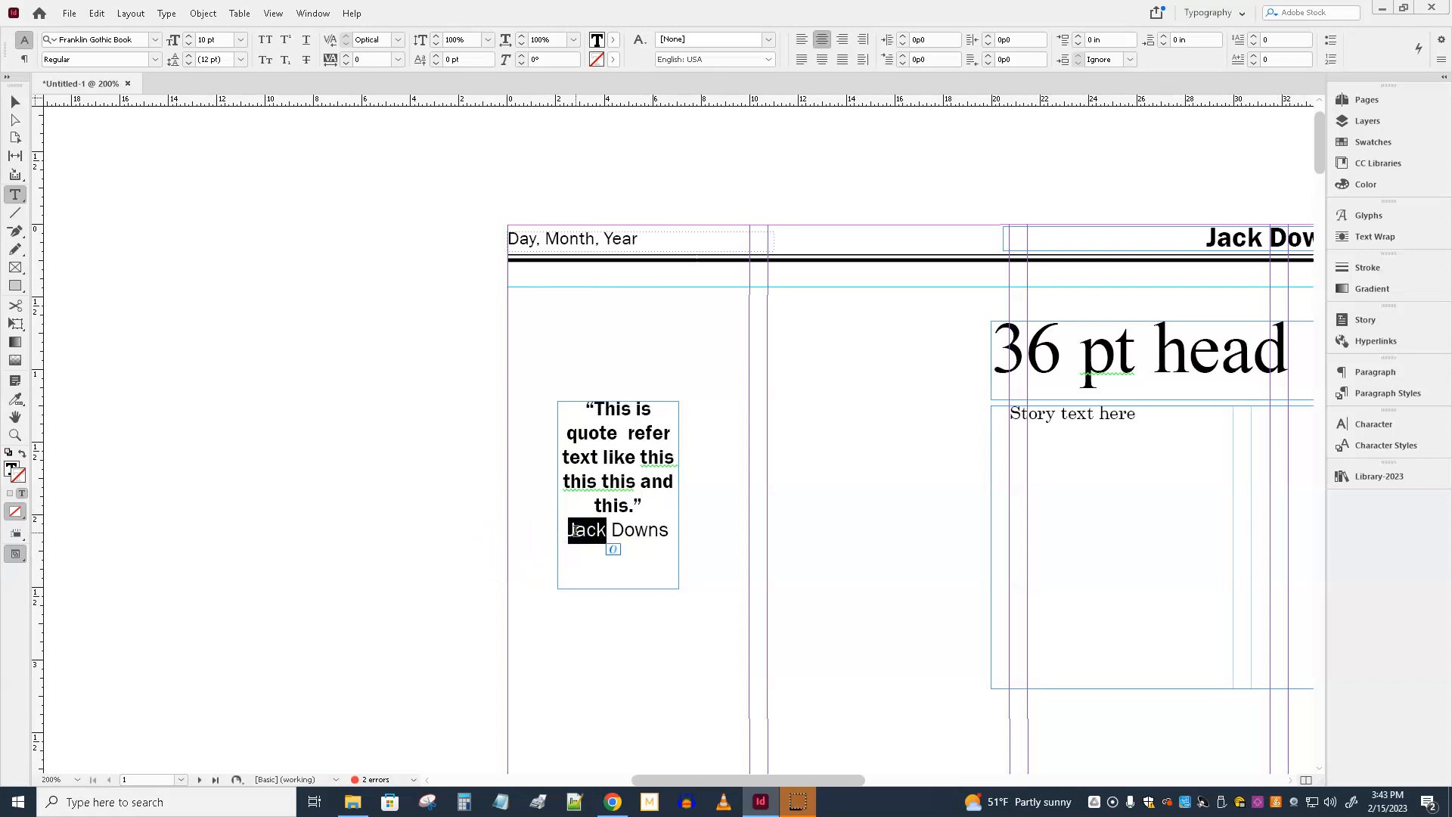
key("ctrl+a")
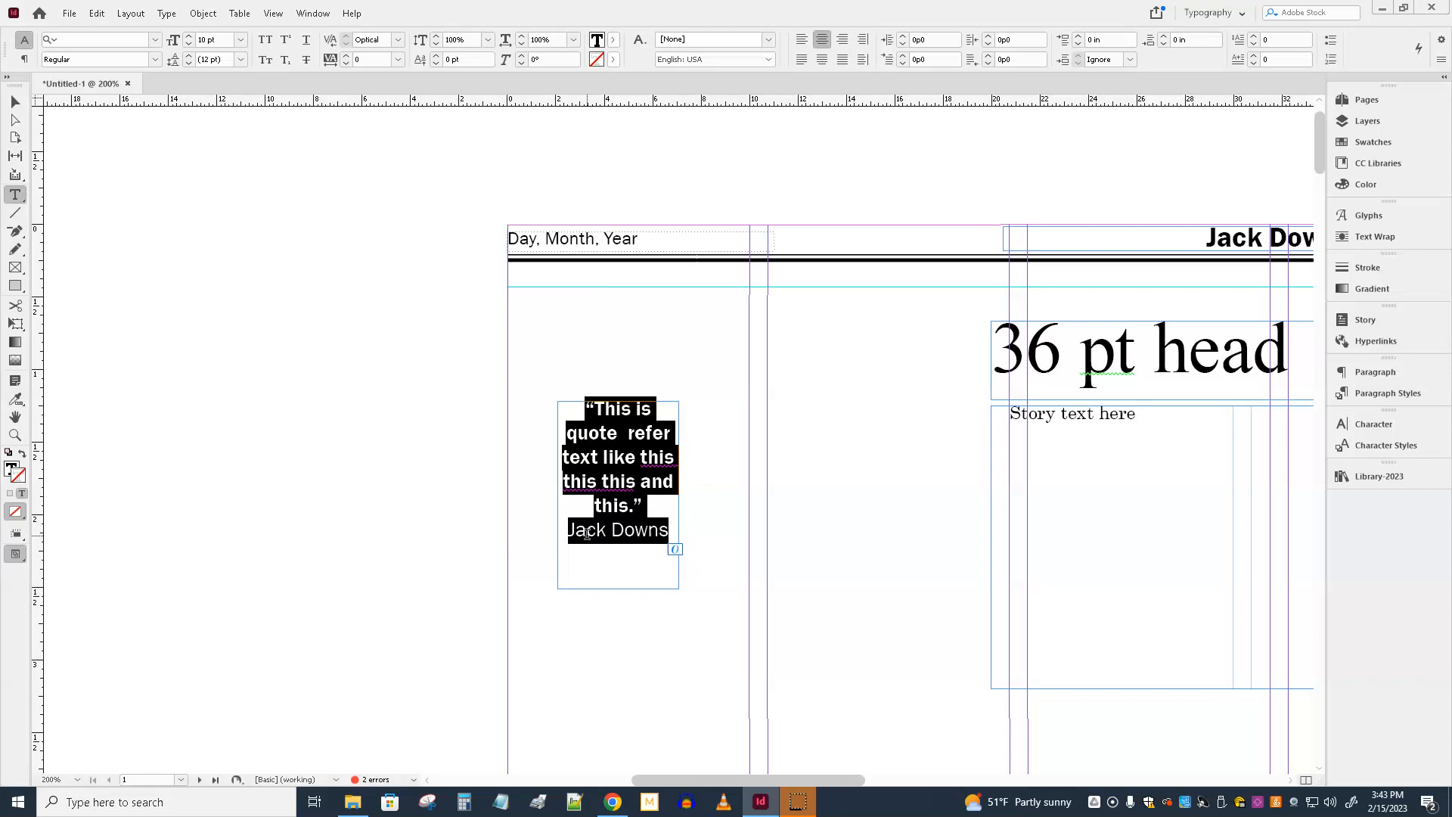
key("Escape")
key("ctrl+shift+i")
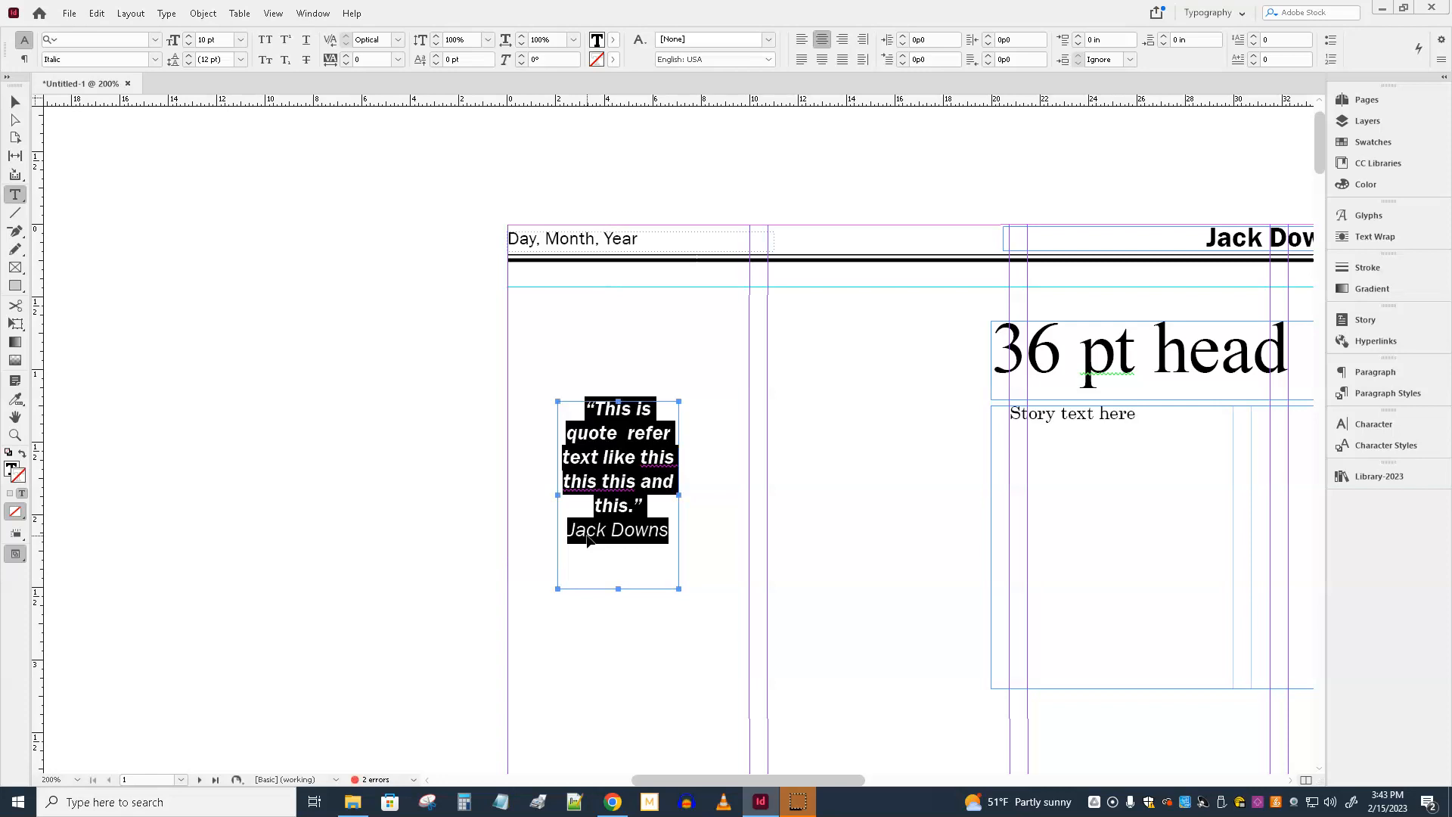
key("ctrl+shift+i")
key("ctrl+shift+i")
Reselect the entire quote story and run Check Spelling, which flags the repeated 'this this'.
left_click(603, 484)
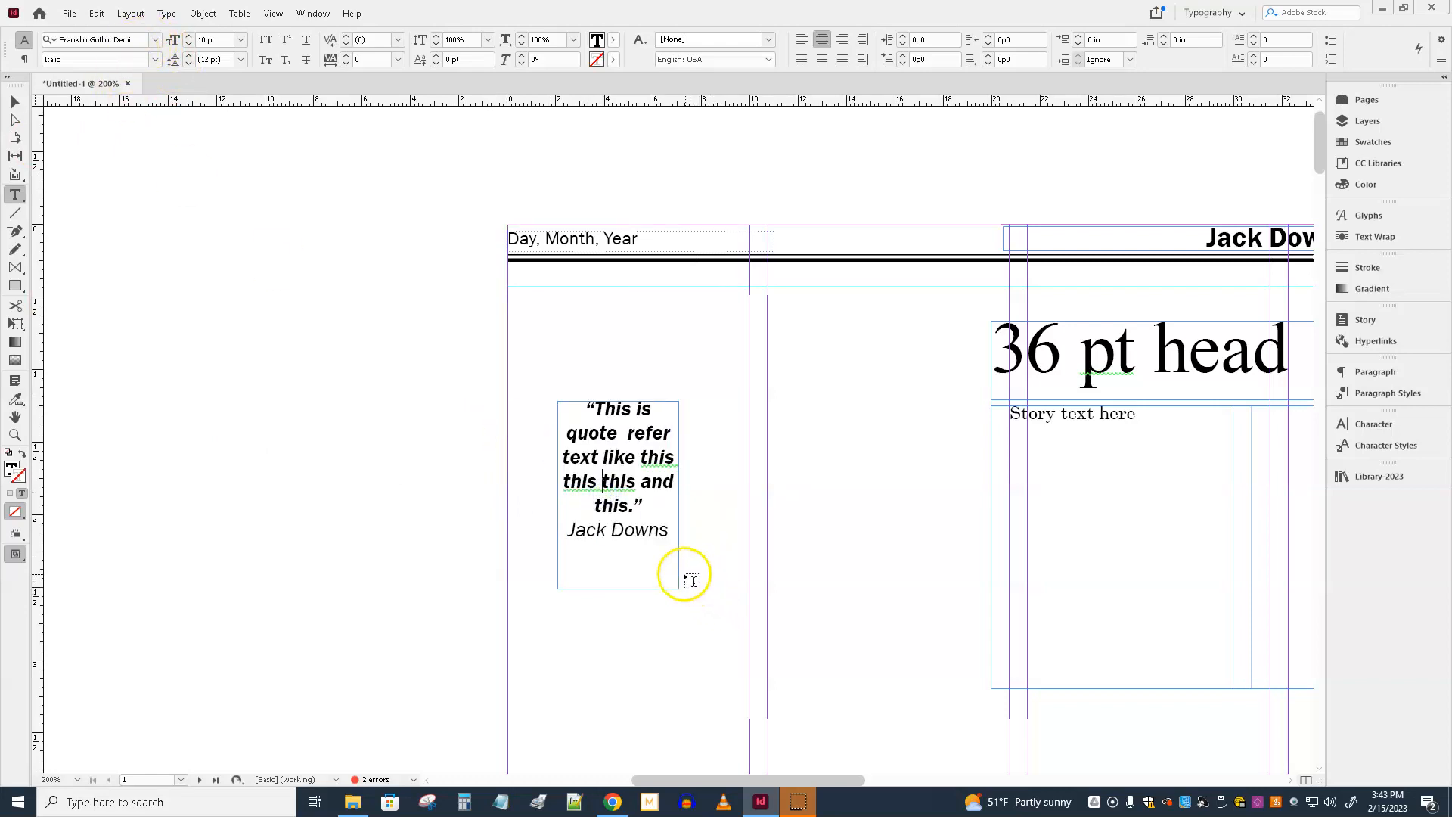
double_click(619, 481)
triple_click(627, 478)
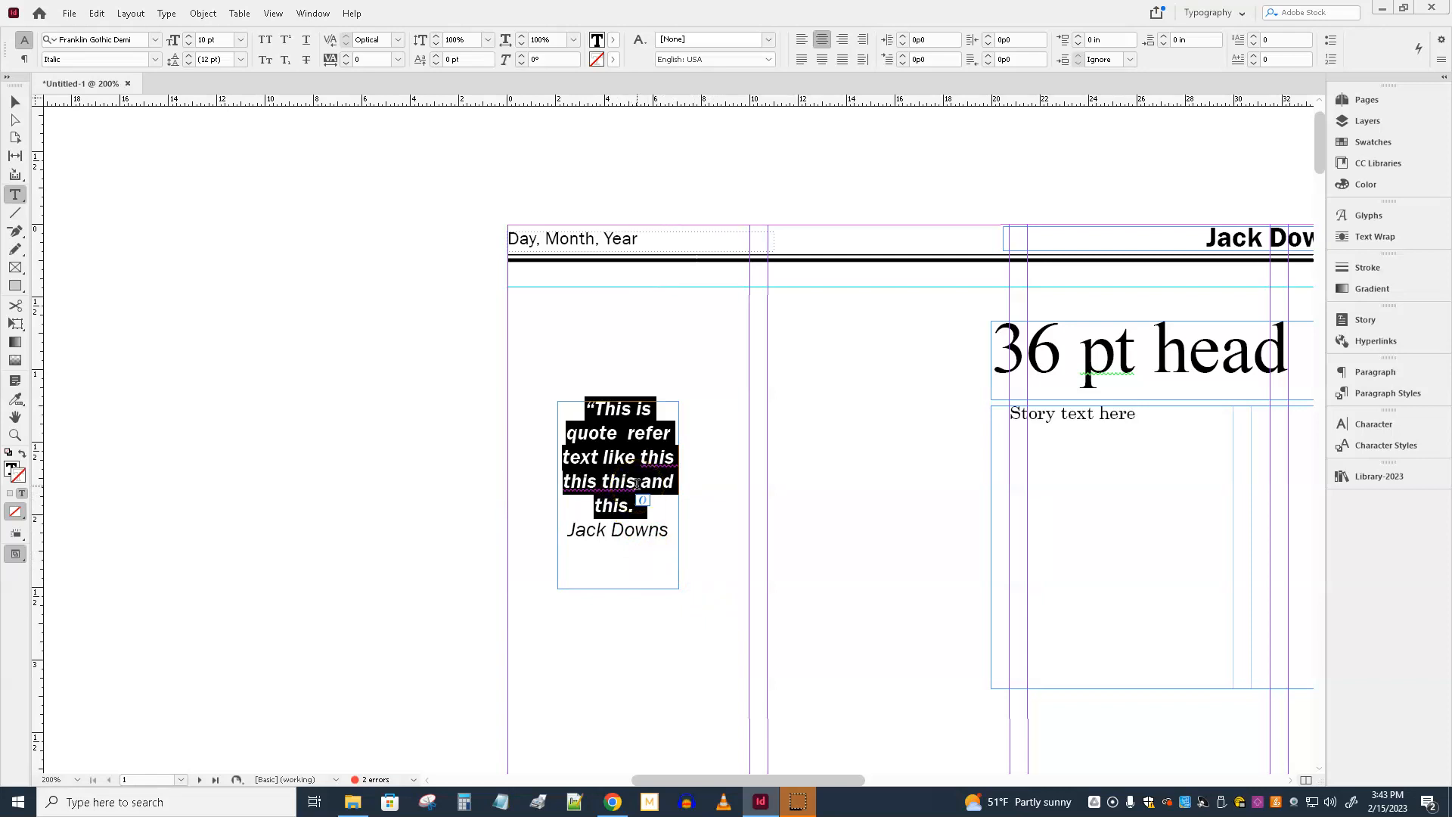
key("ctrl+a")
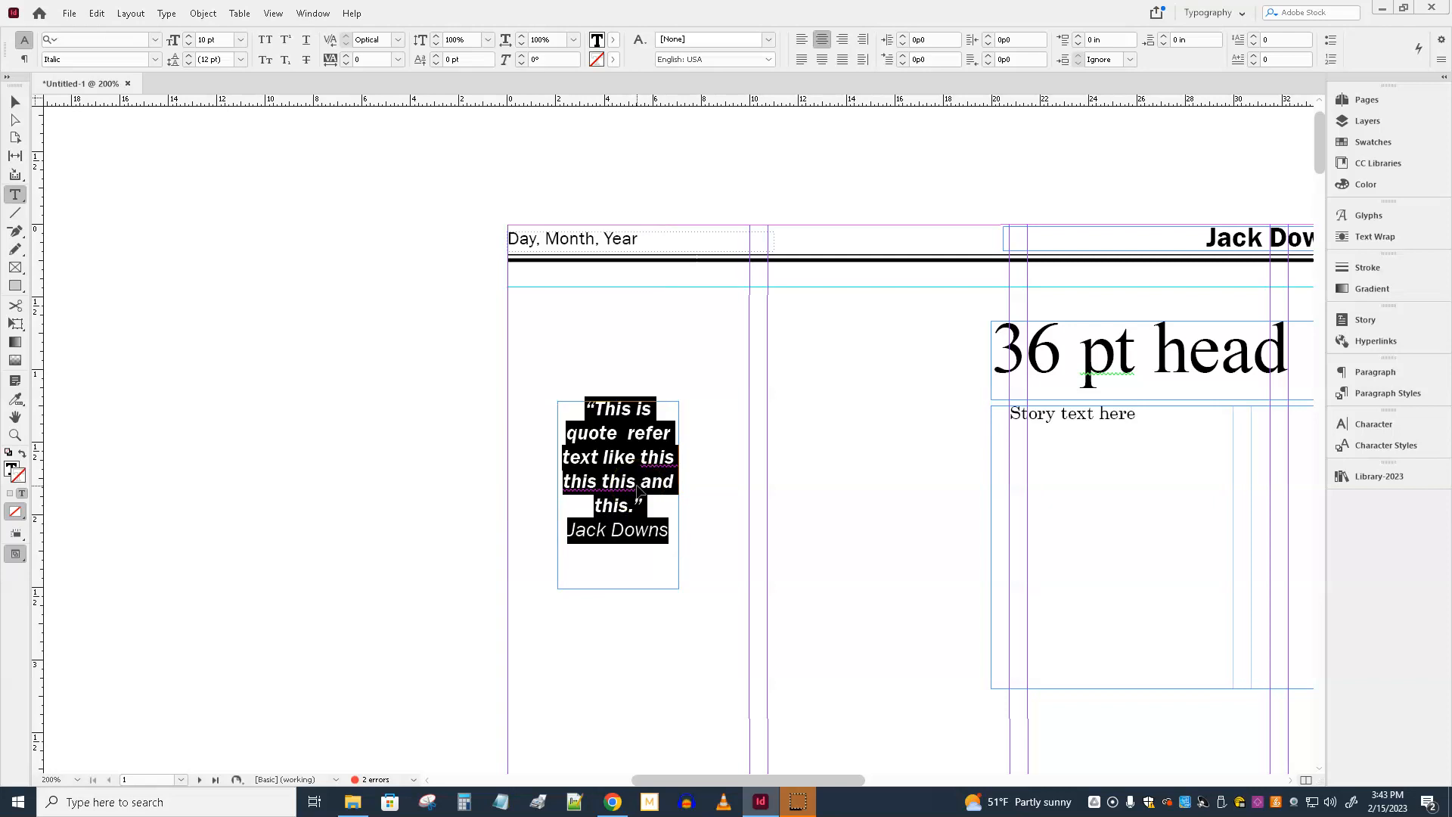
key("ctrl+i")
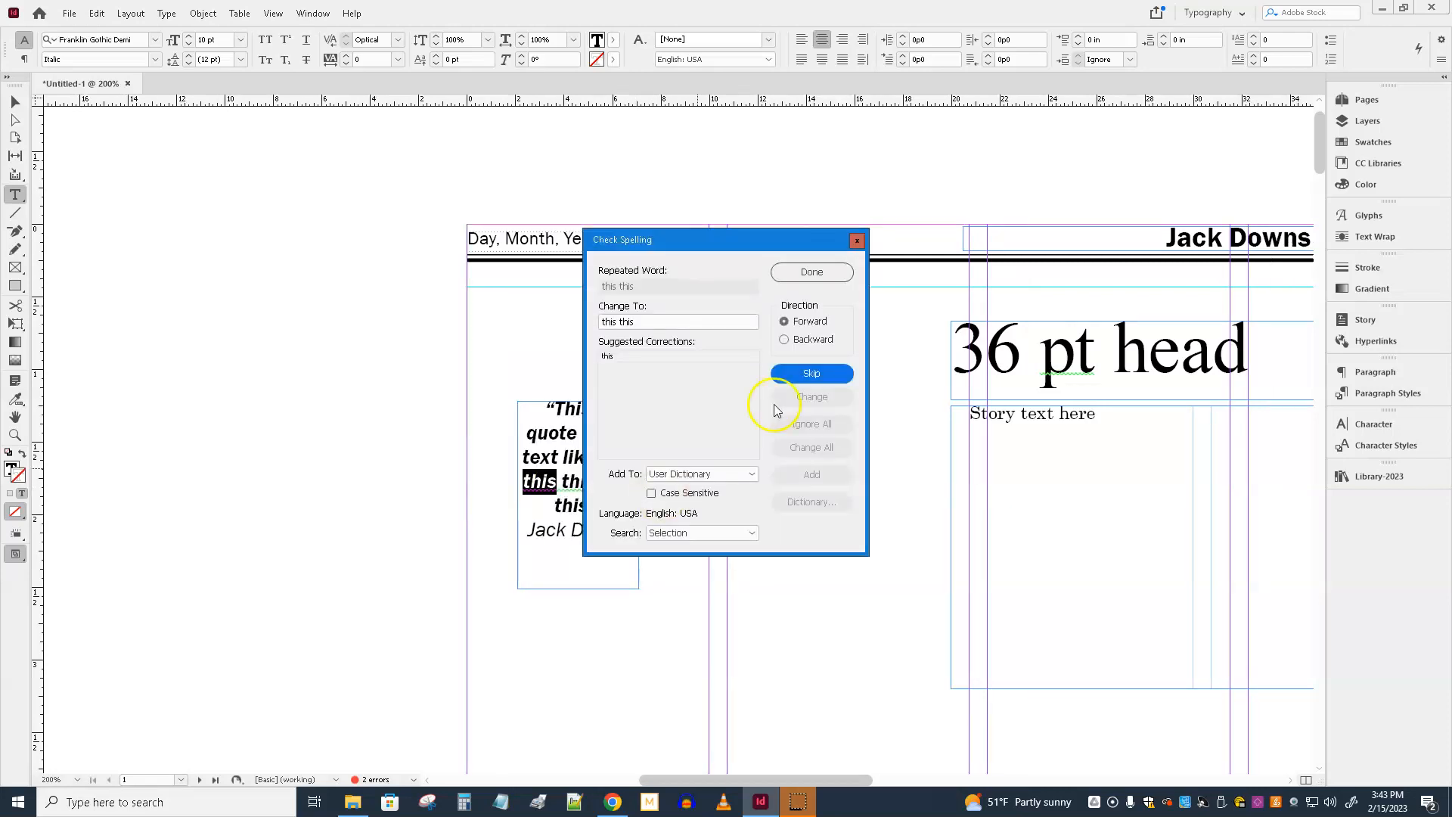
Close Check Spelling and change 'quote' in the pull quote to 'quoteee'.
left_click(857, 242)
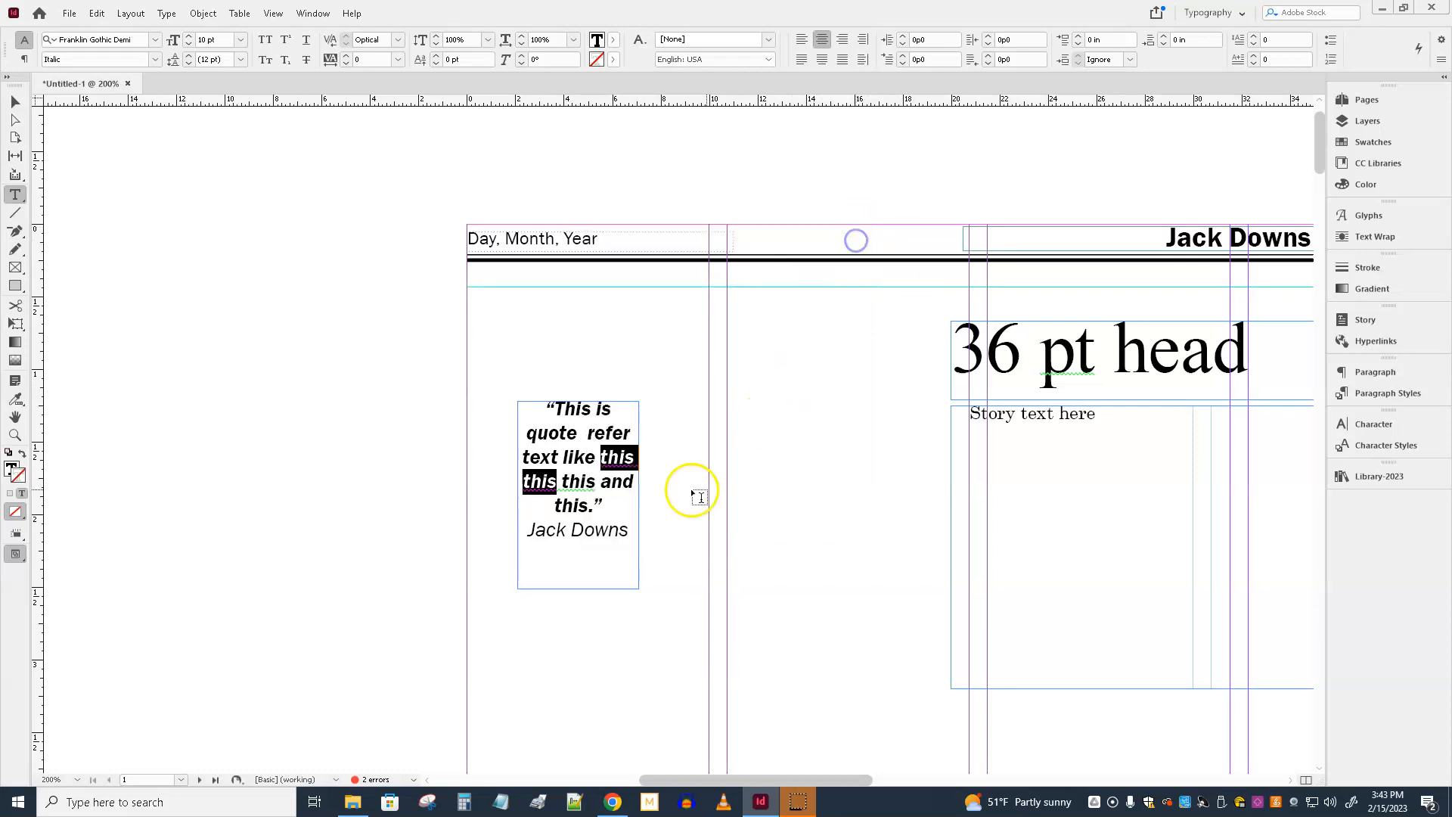
left_click(581, 482)
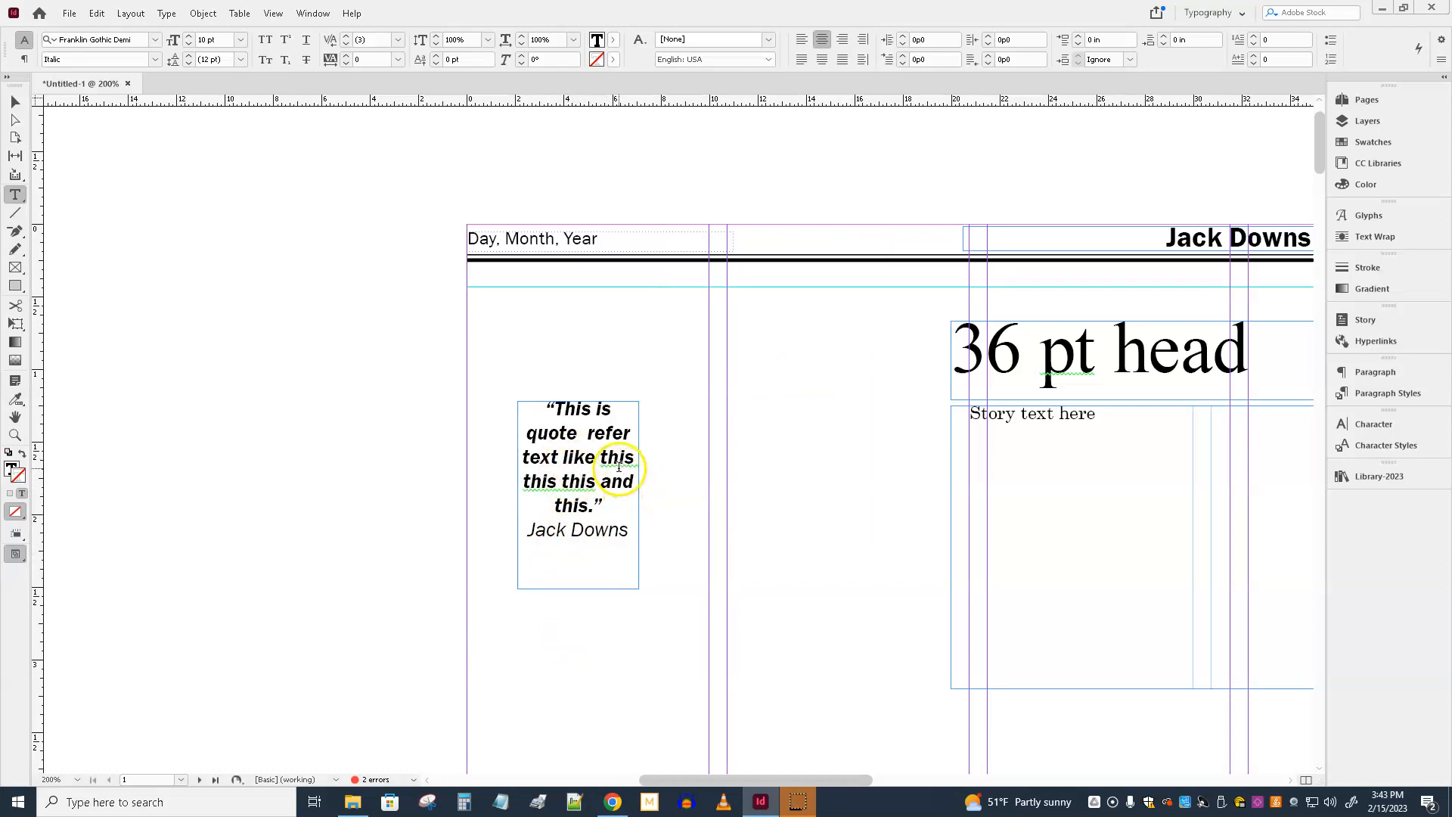
left_click(576, 433)
type("ee")
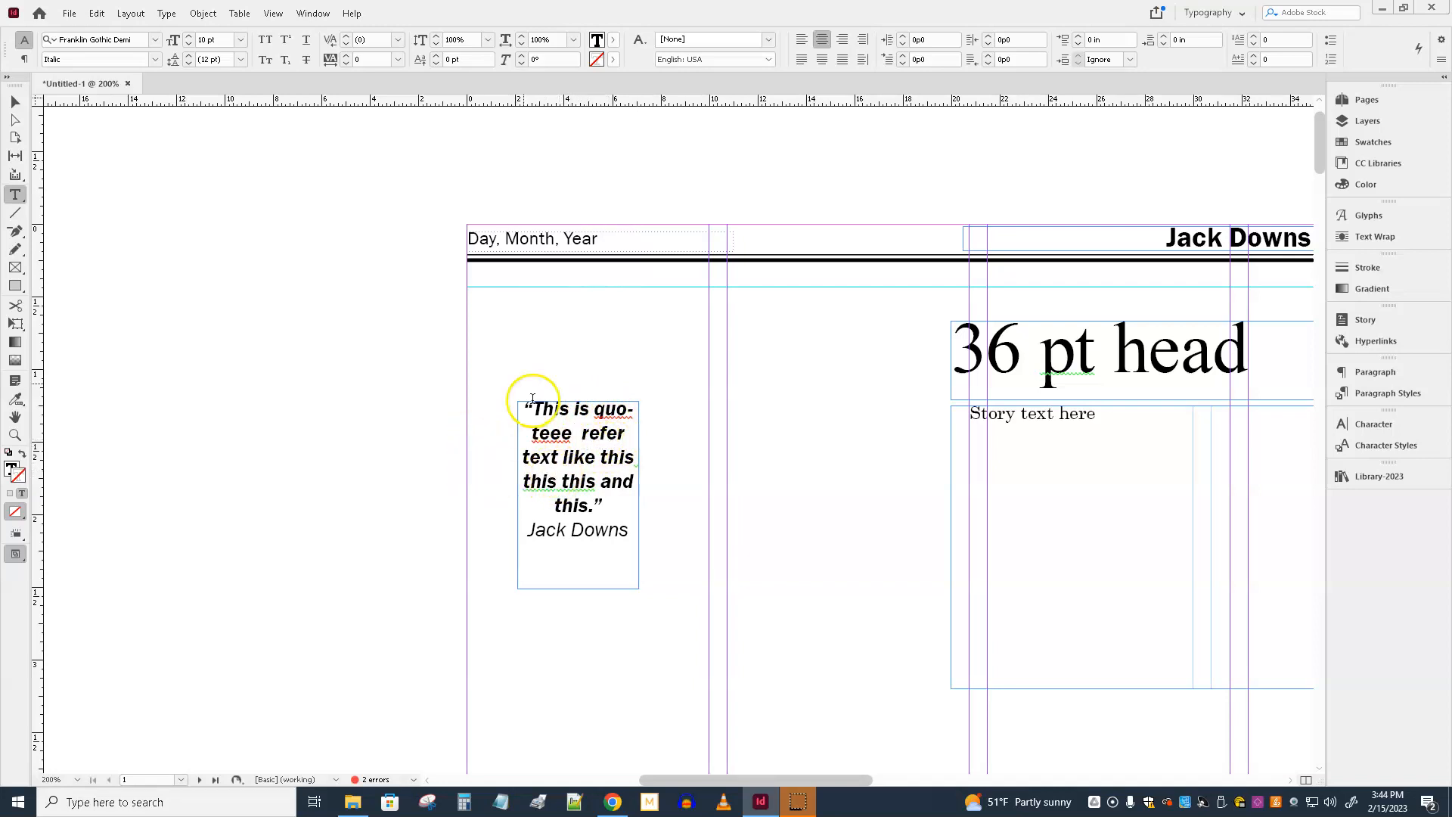
Browse the Edit > Spelling options and dismiss the menu without choosing any.
left_click(97, 14)
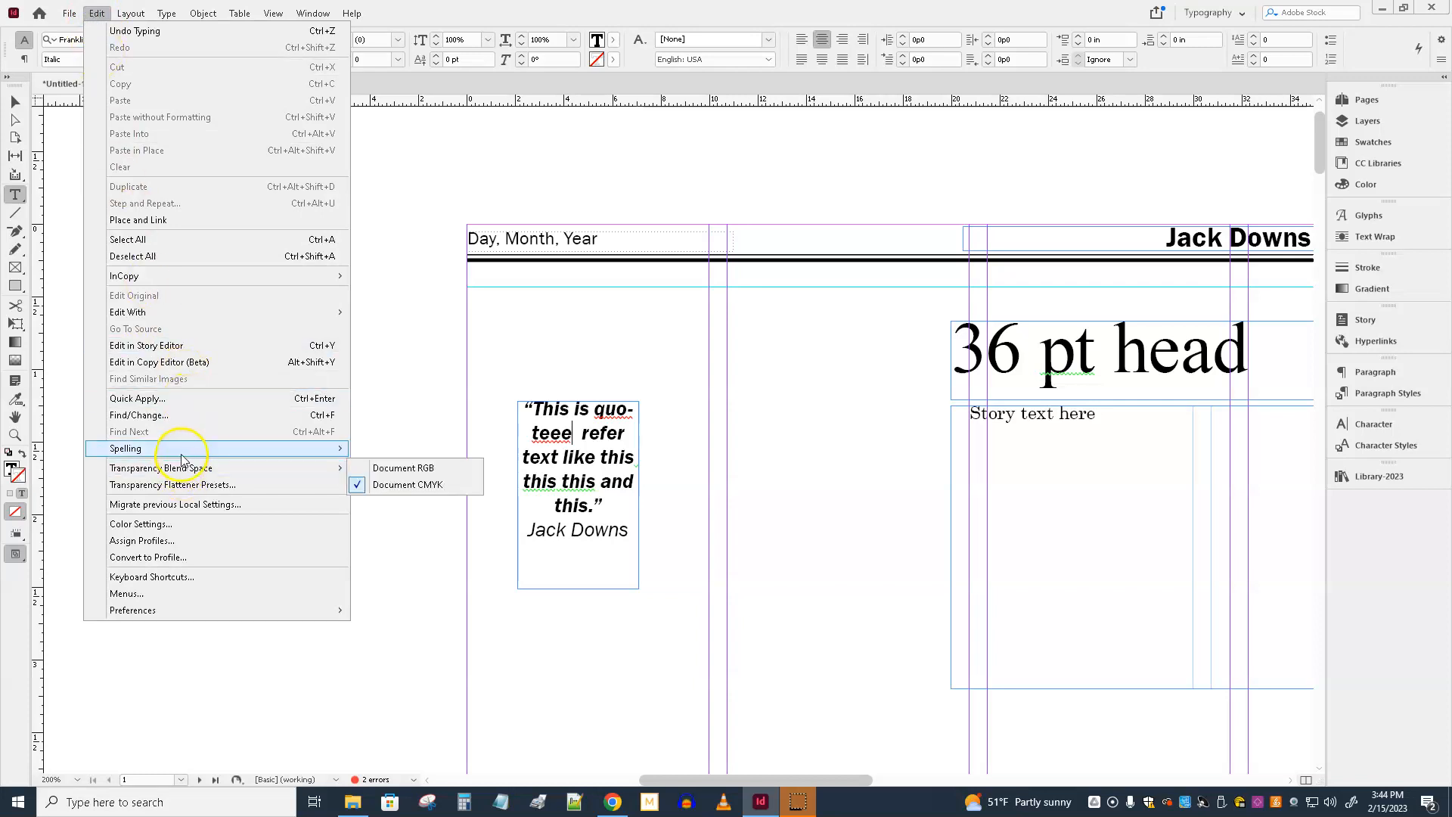
mouse_move(188, 454)
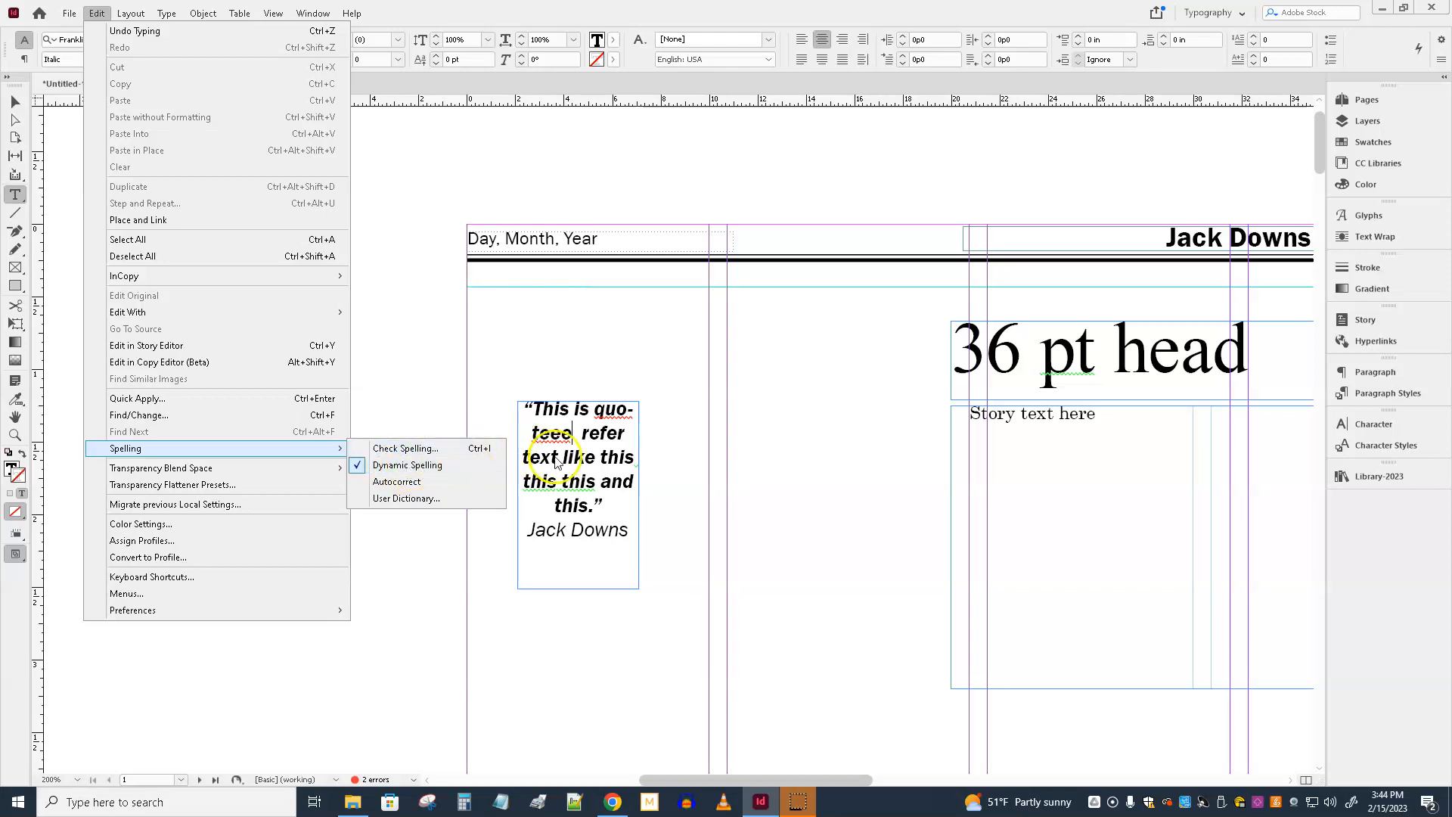
left_click(586, 454)
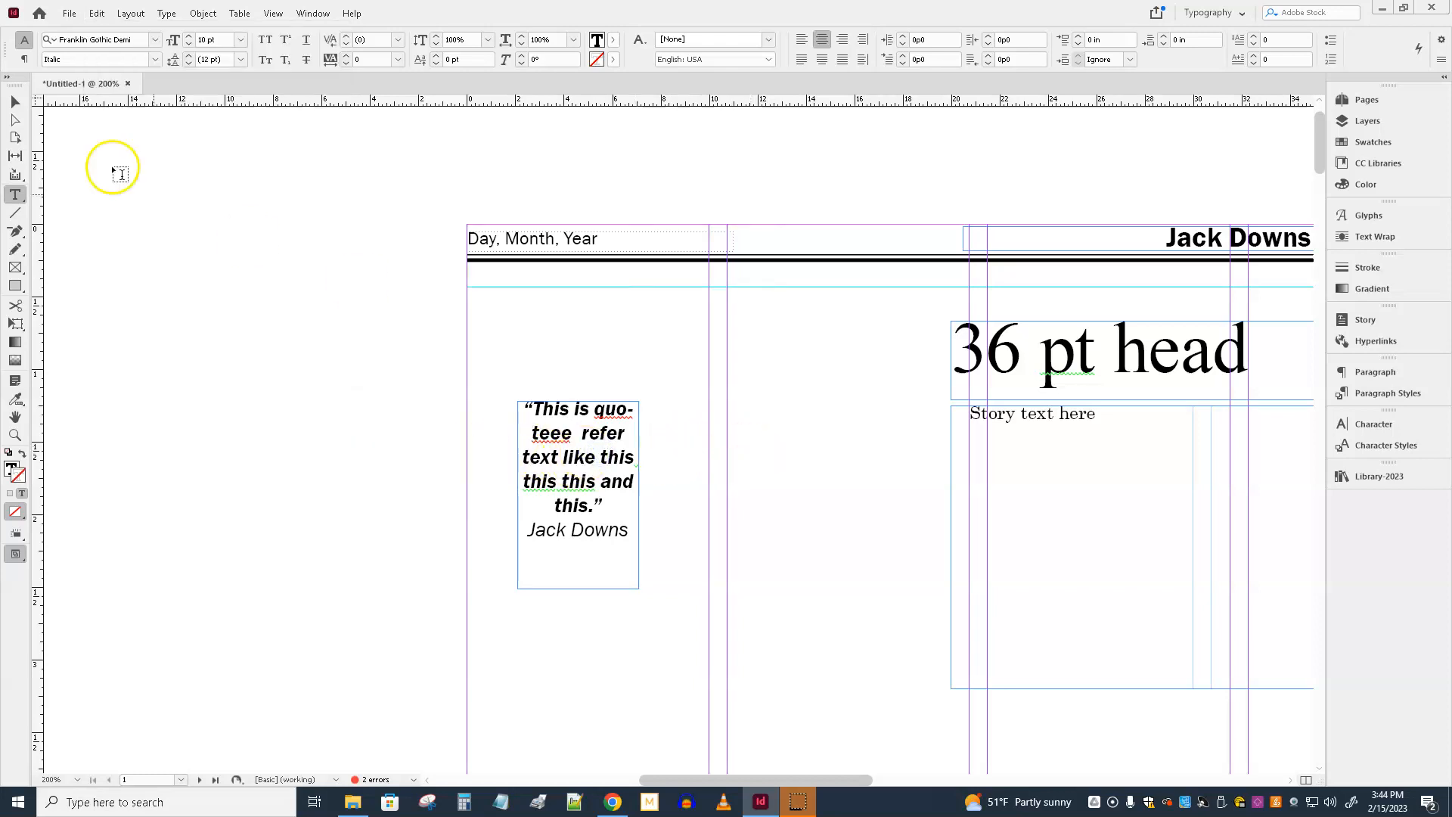
Place snakeboy.doc into the Story text here frame and delete the stray '22 inches' line.
left_click(17, 100)
left_click_drag(801, 383, 270, 361)
left_click(460, 409)
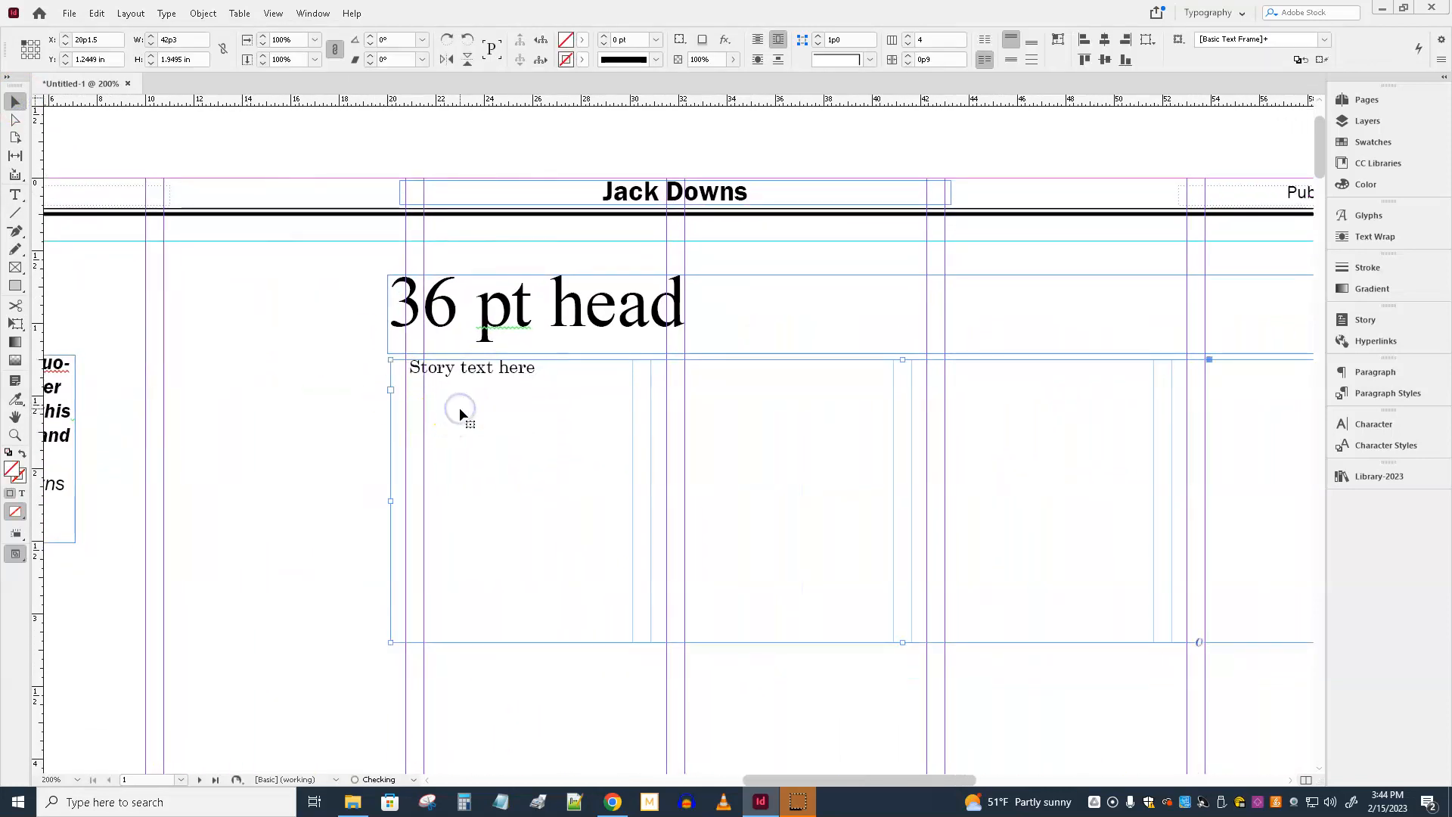
left_click_drag(553, 464, 547, 464)
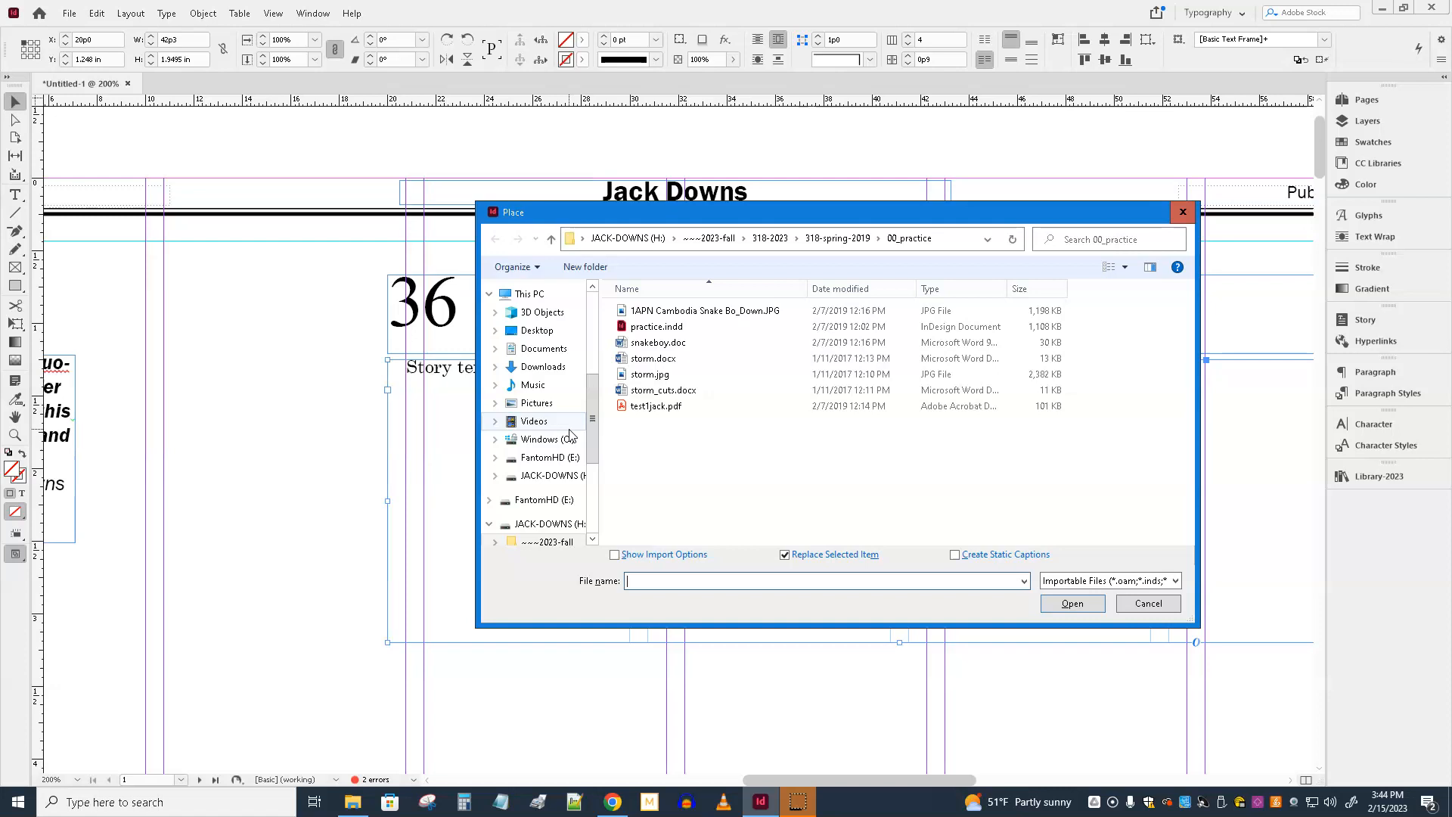
double_click(657, 344)
triple_click(464, 368)
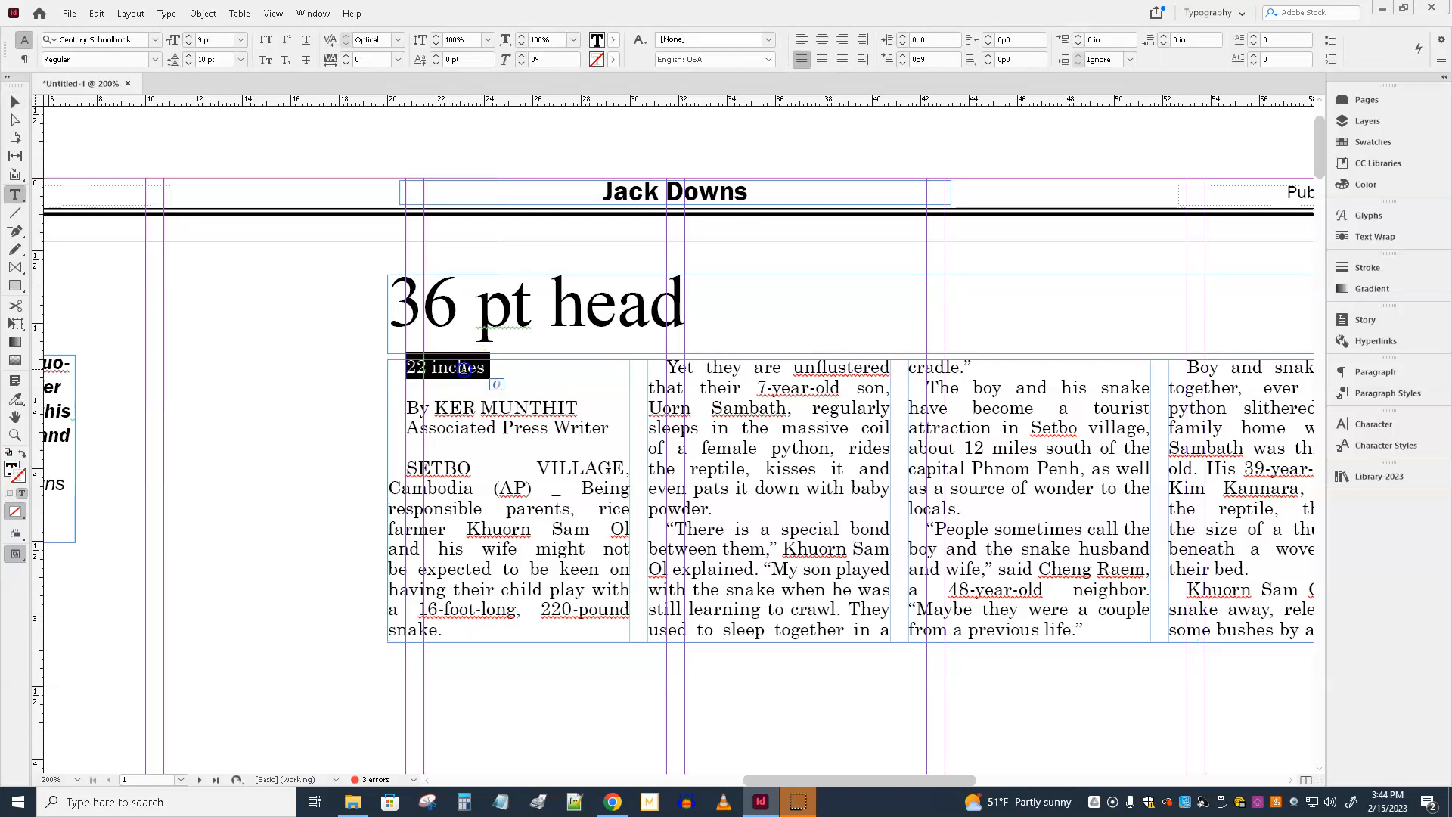
key("BackSpace")
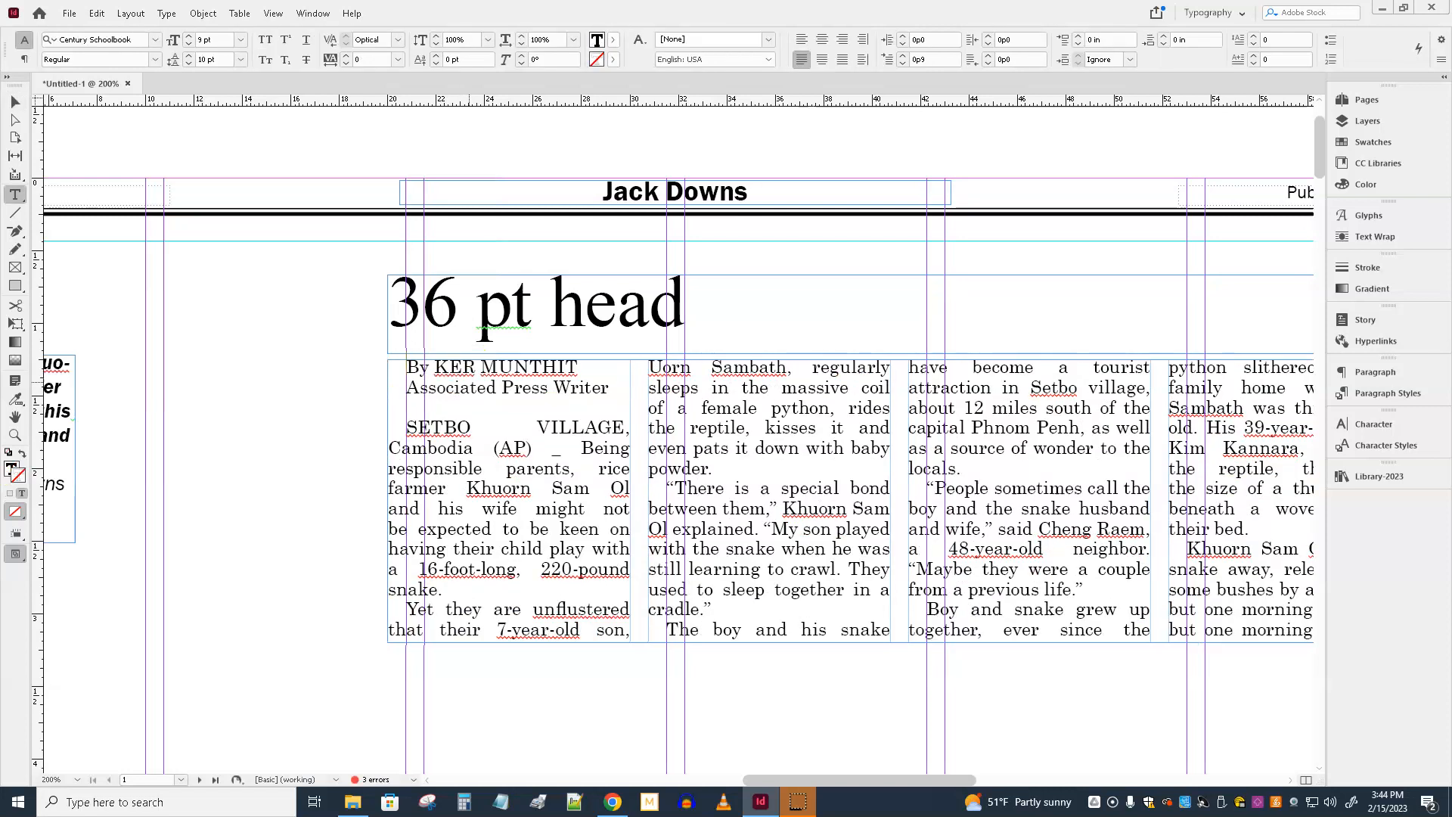
Apply Body_JOU318 to the entire snake story and clear its leftover overrides.
key("ctrl+a")
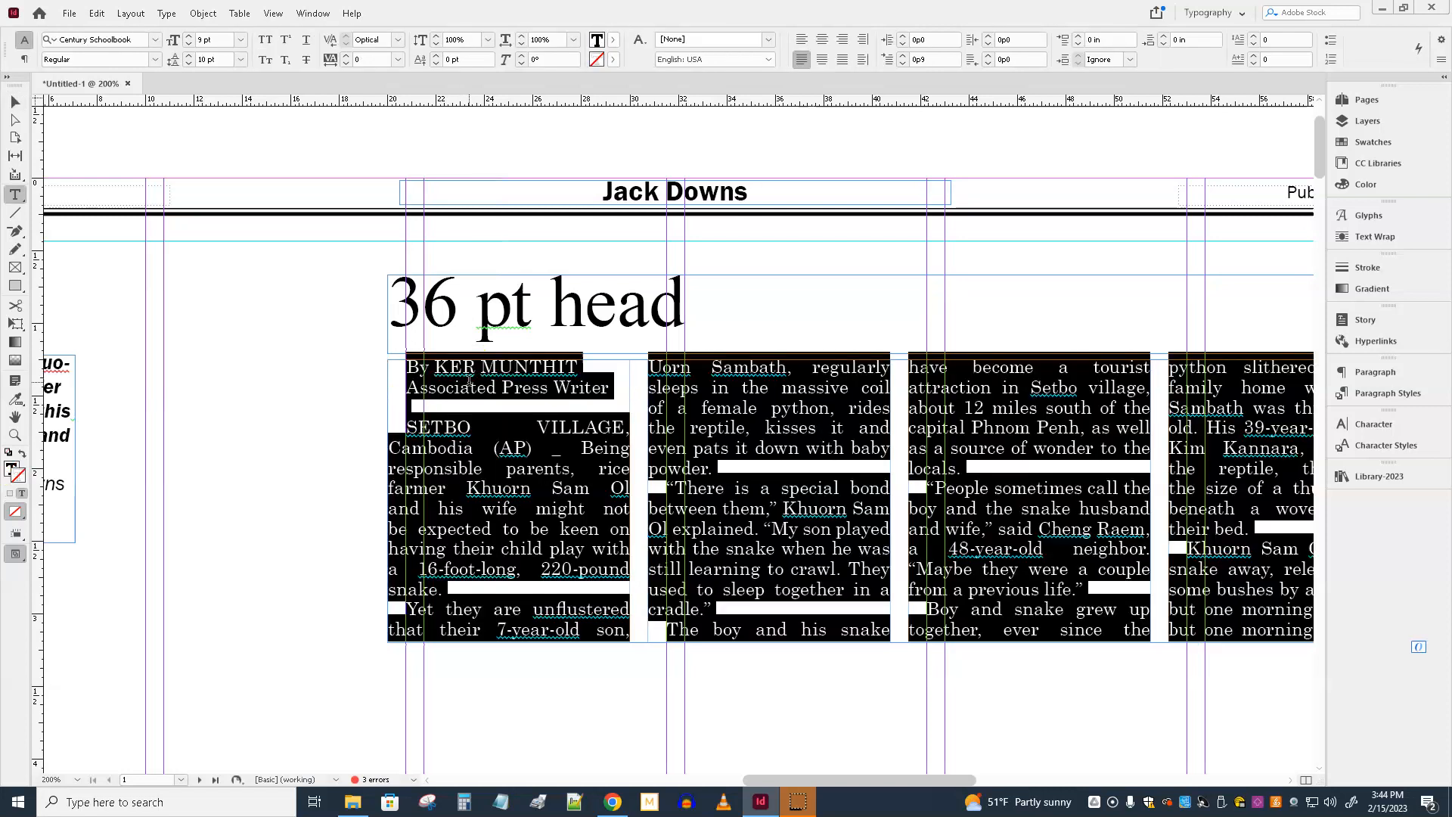
left_click(1383, 400)
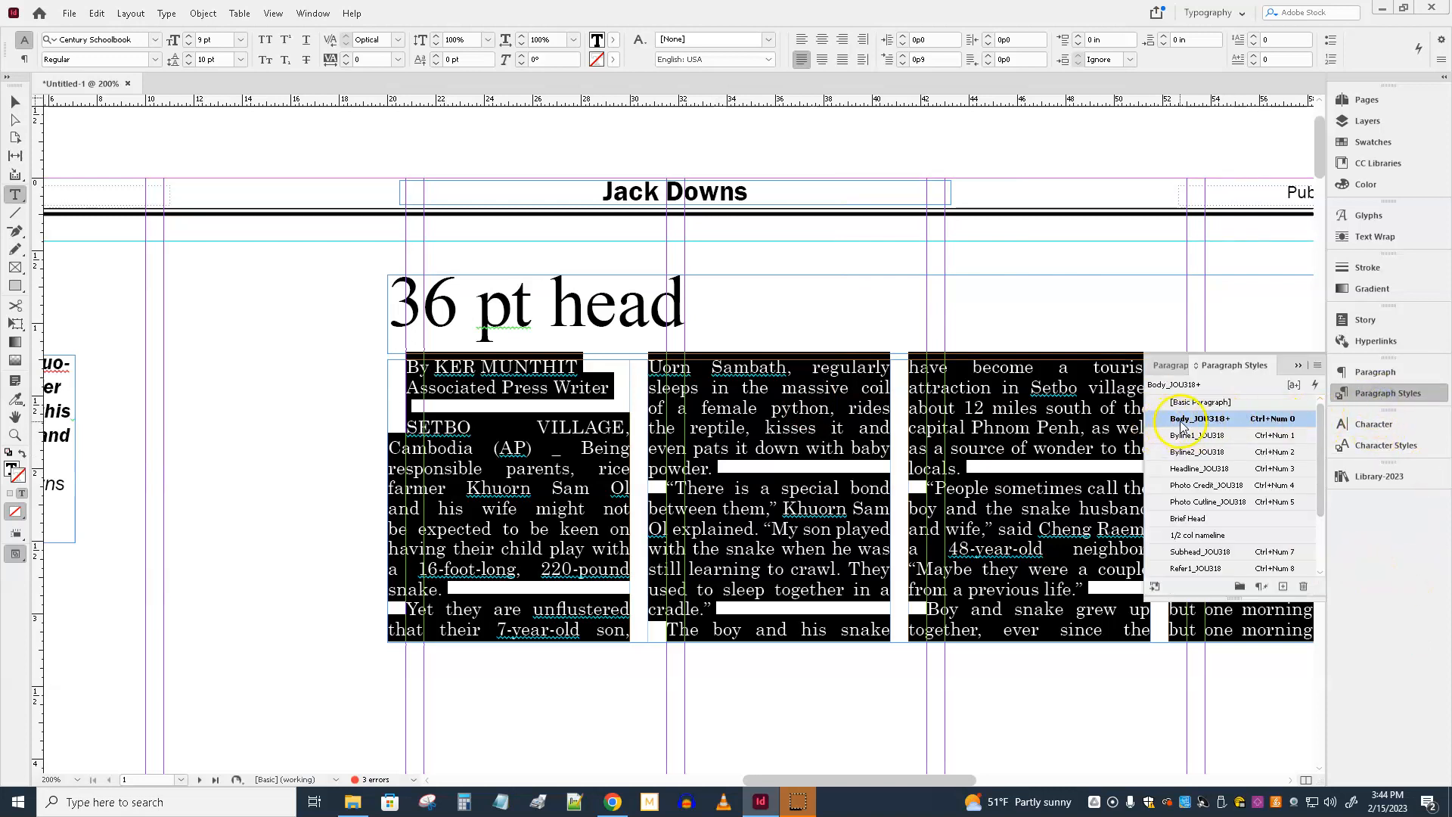
left_click(1182, 420)
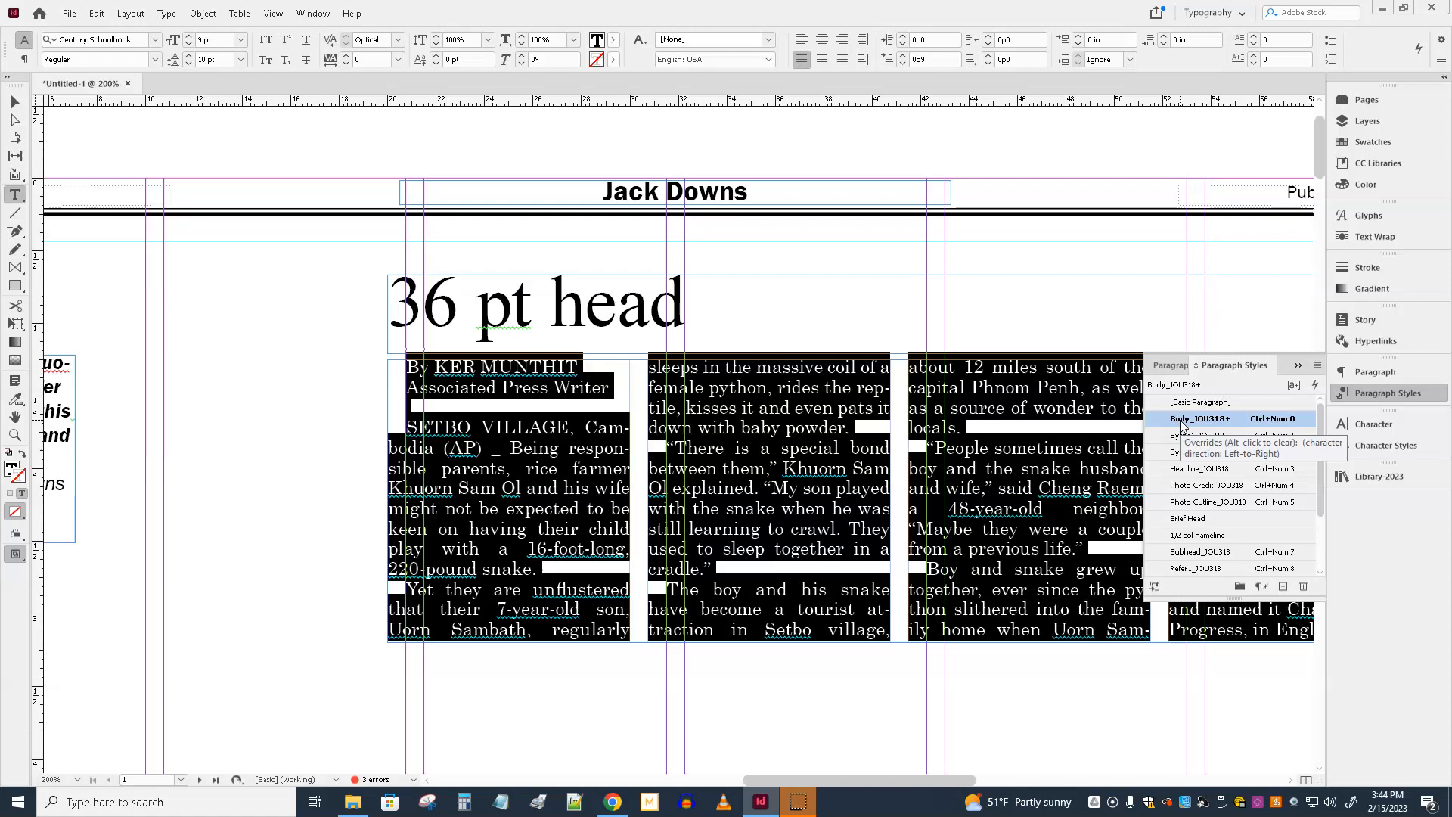
left_click(1233, 420)
left_click(1162, 421)
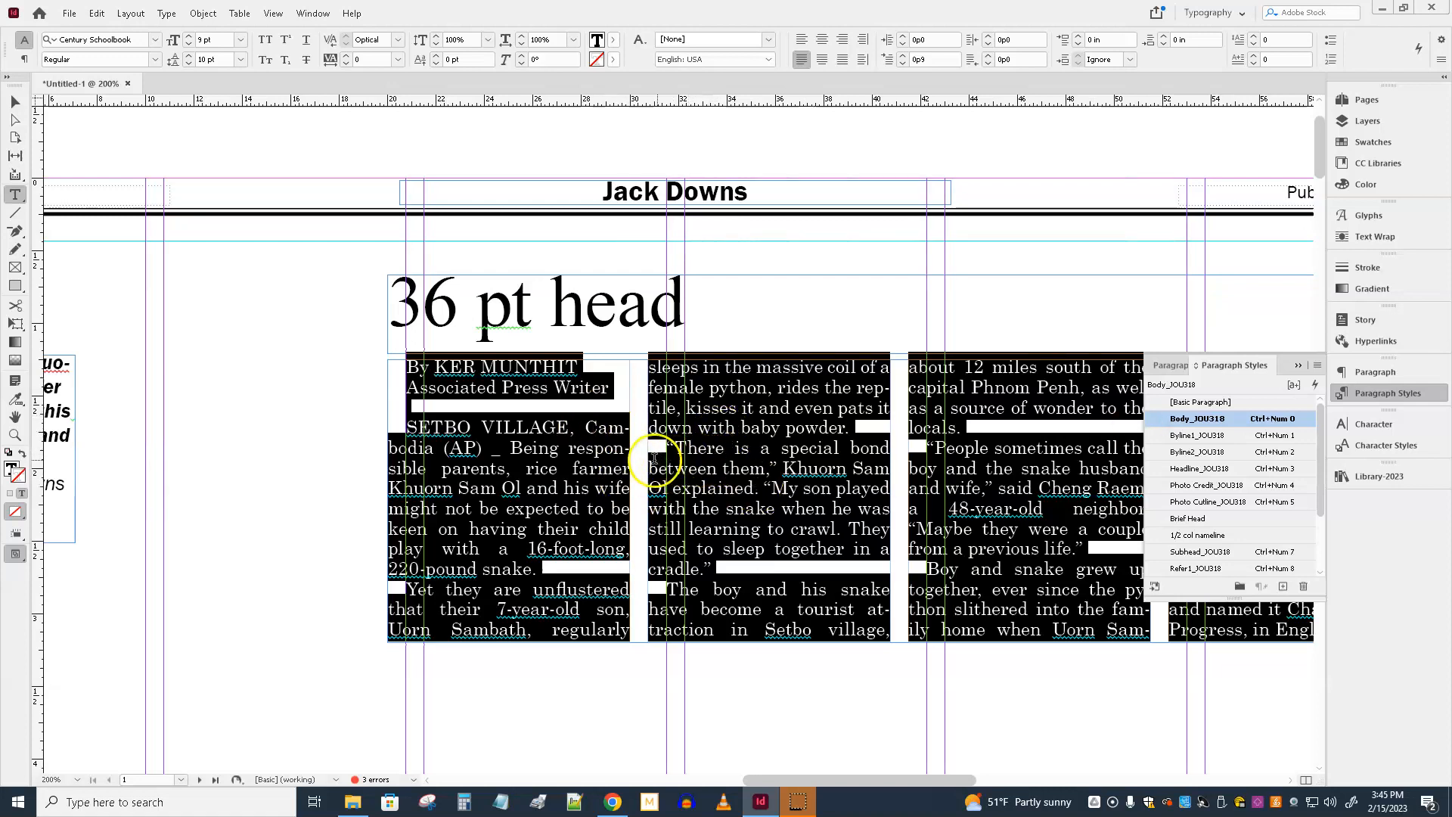
Check the restyled story paragraphs, then put the insertion point in the byline name.
left_click(609, 458)
left_click_drag(417, 427, 845, 609)
triple_click(764, 490)
left_click(764, 490)
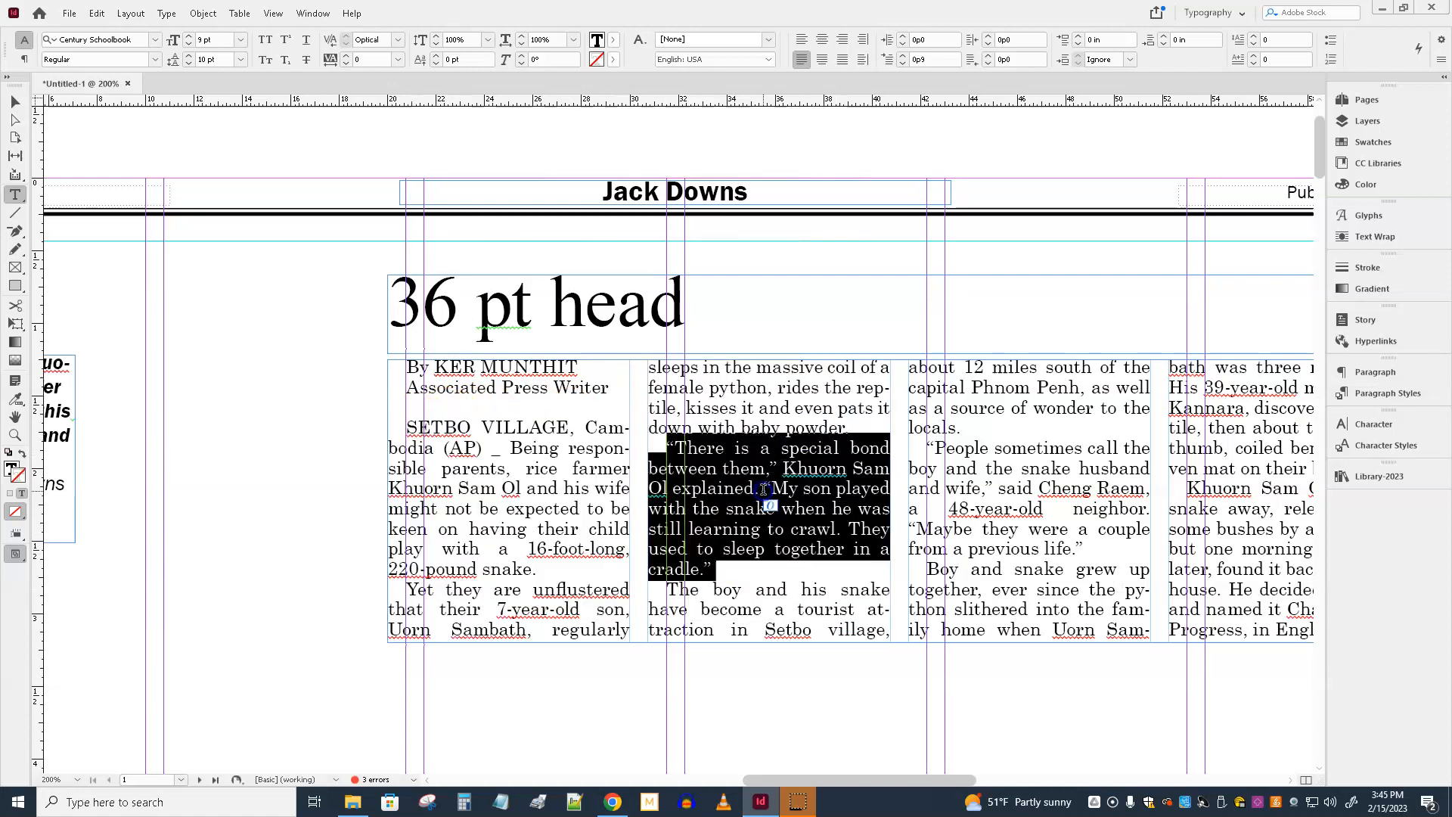
triple_click(764, 490)
left_click(764, 491)
left_click(764, 490)
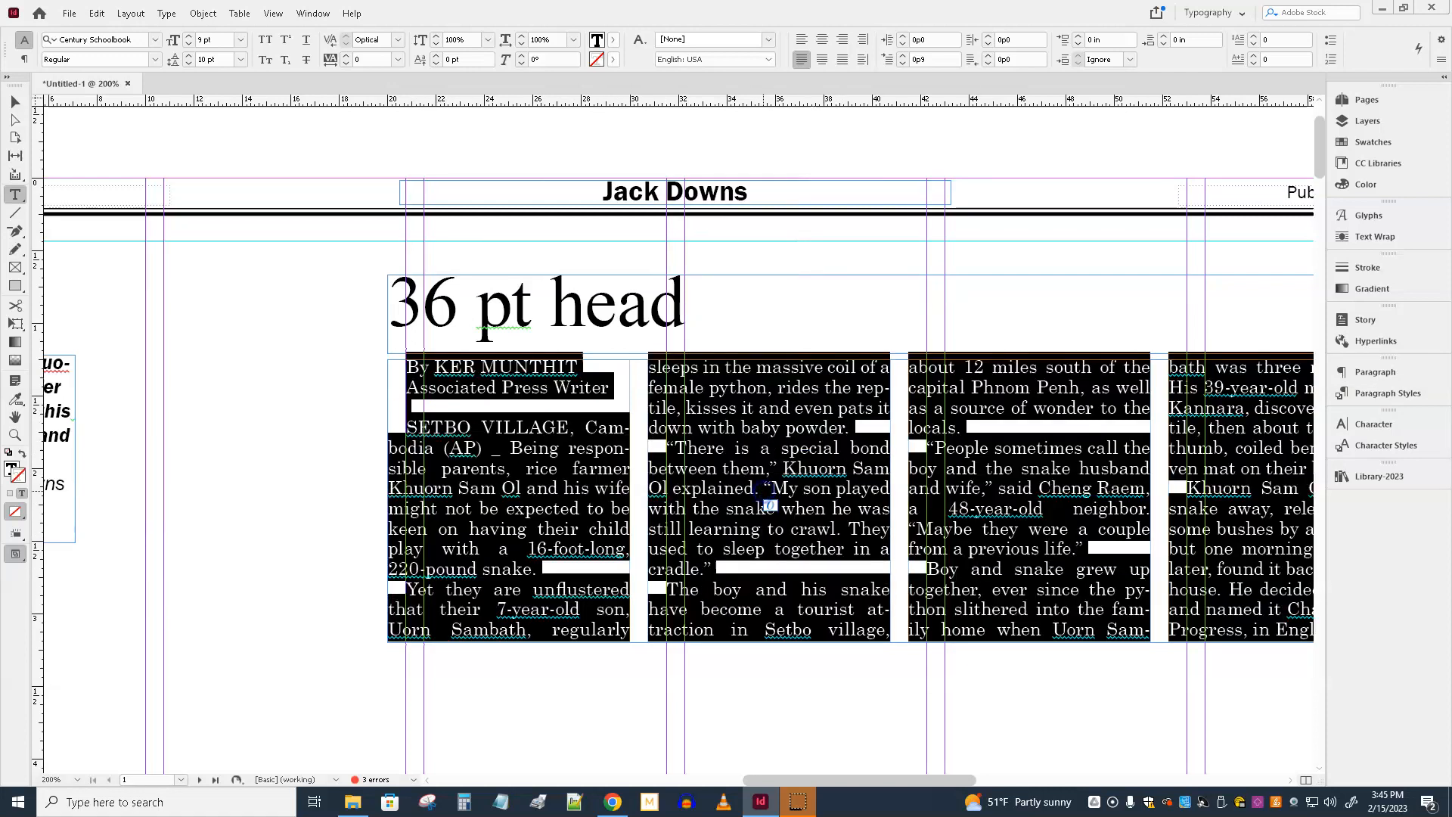
left_click(643, 480)
left_click(500, 376)
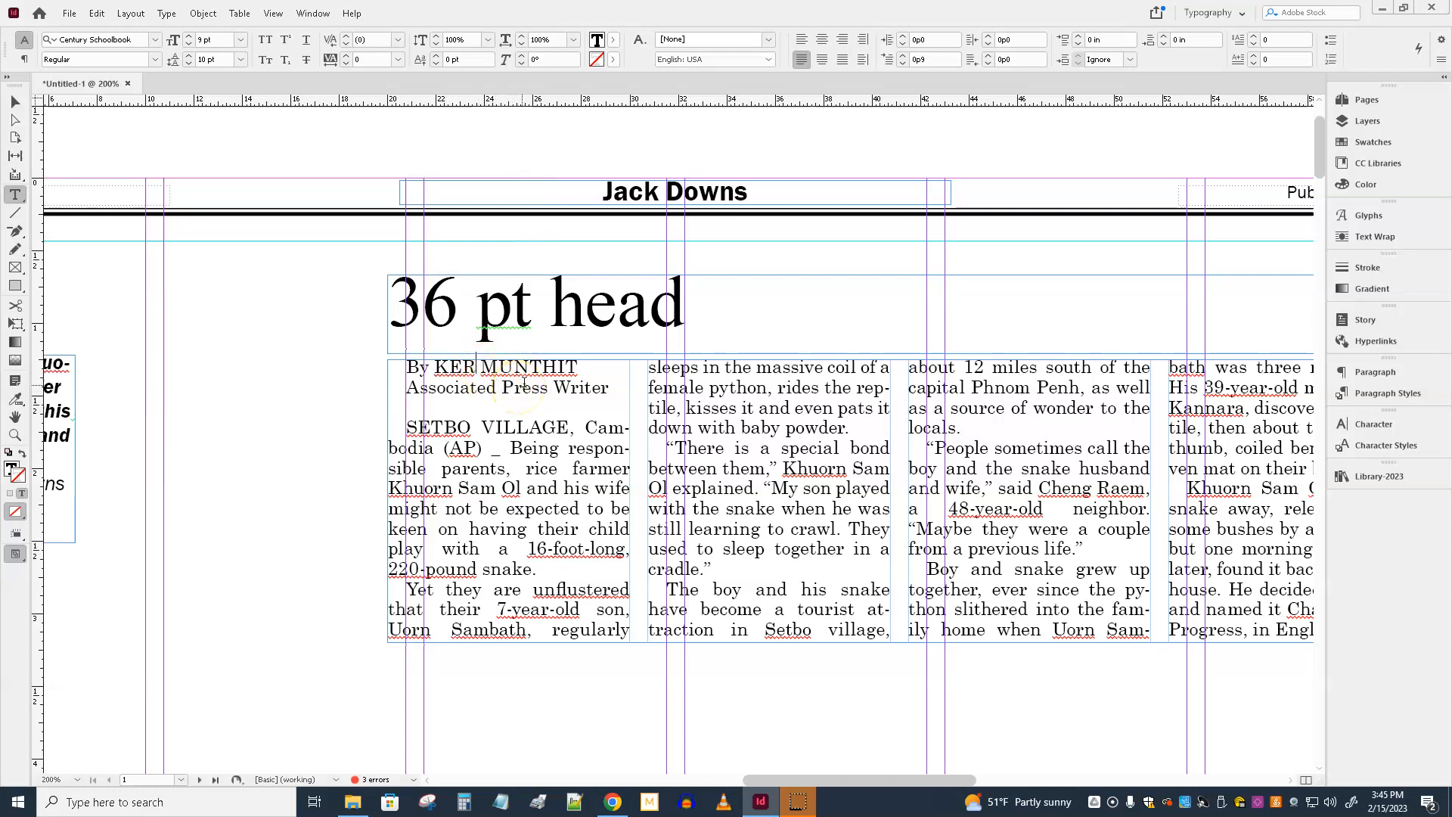
Style the byline name Byline1_JOU318 and the Associated Press Writer line Byline2_JOU318.
left_click(1389, 392)
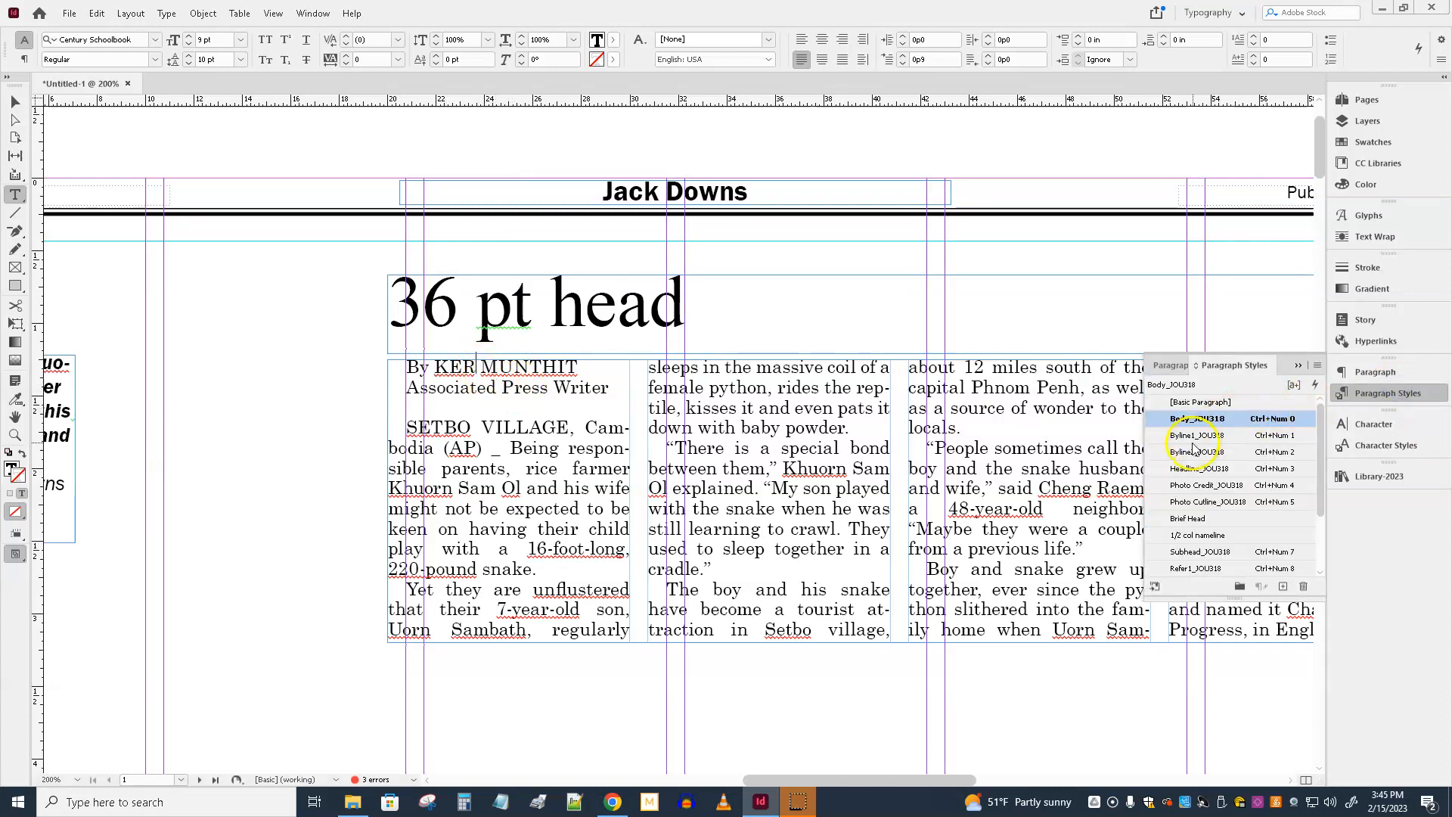
left_click(1197, 436)
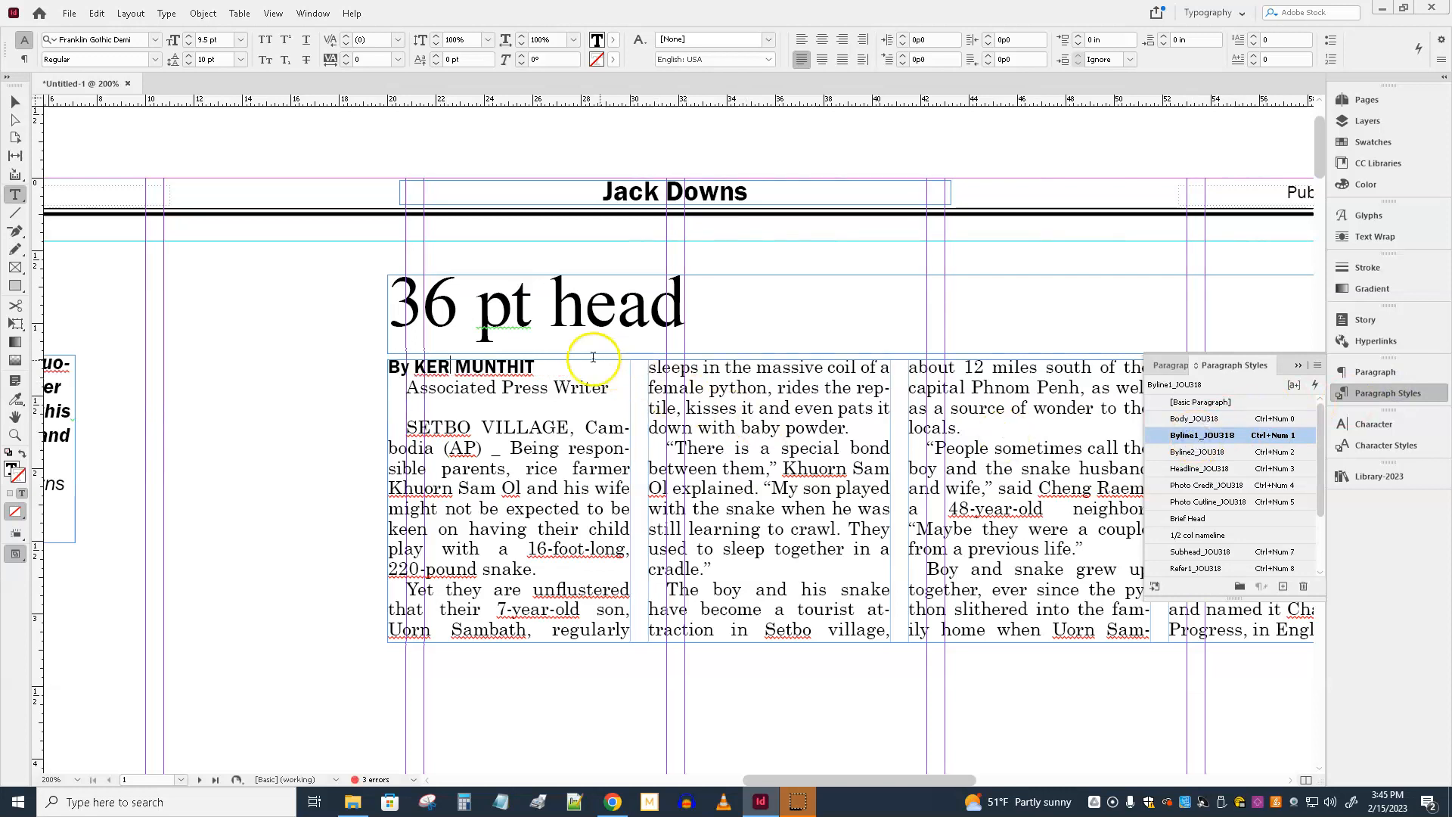
left_click_drag(409, 391, 543, 397)
left_click(544, 394)
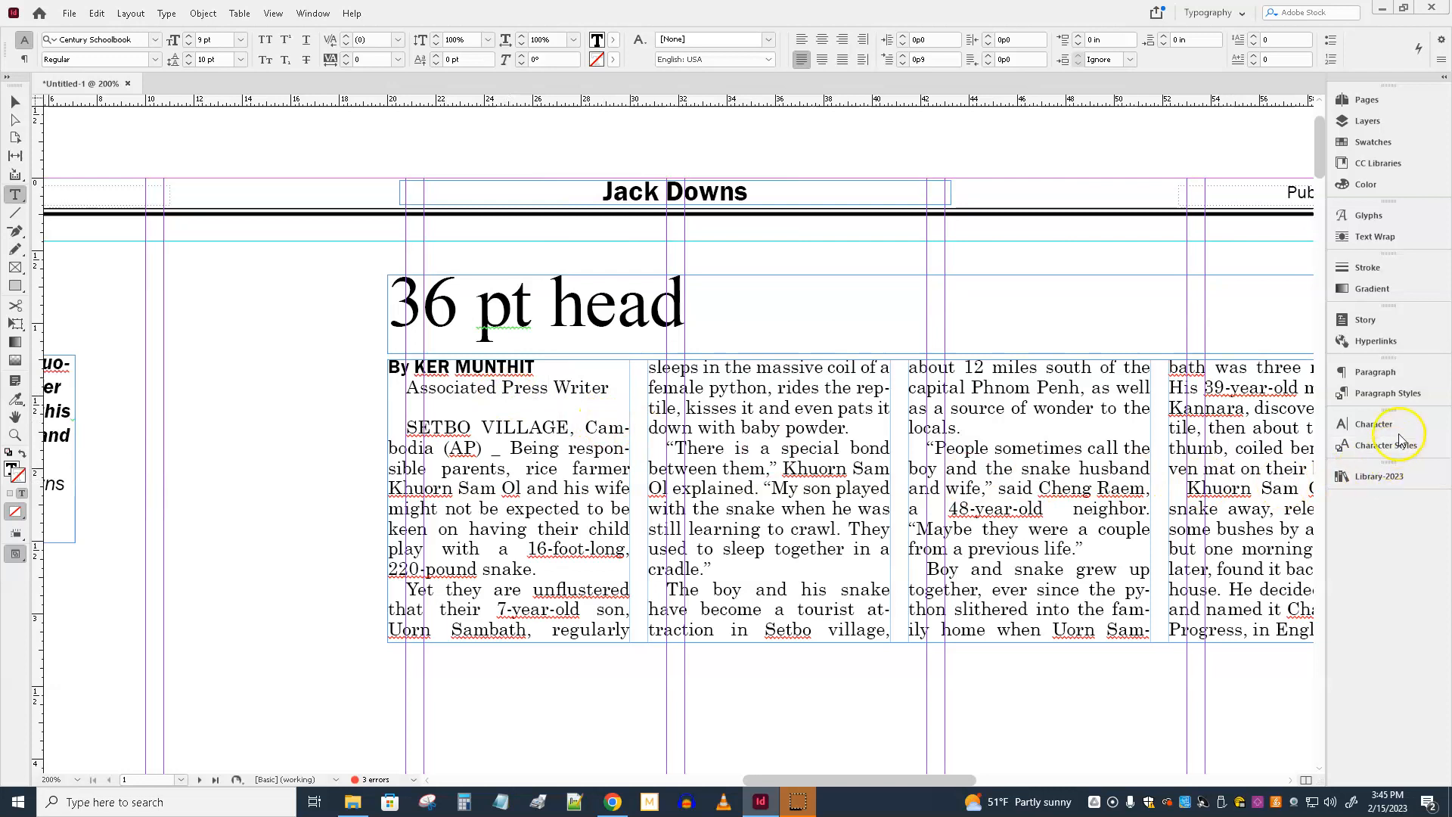
left_click(1385, 395)
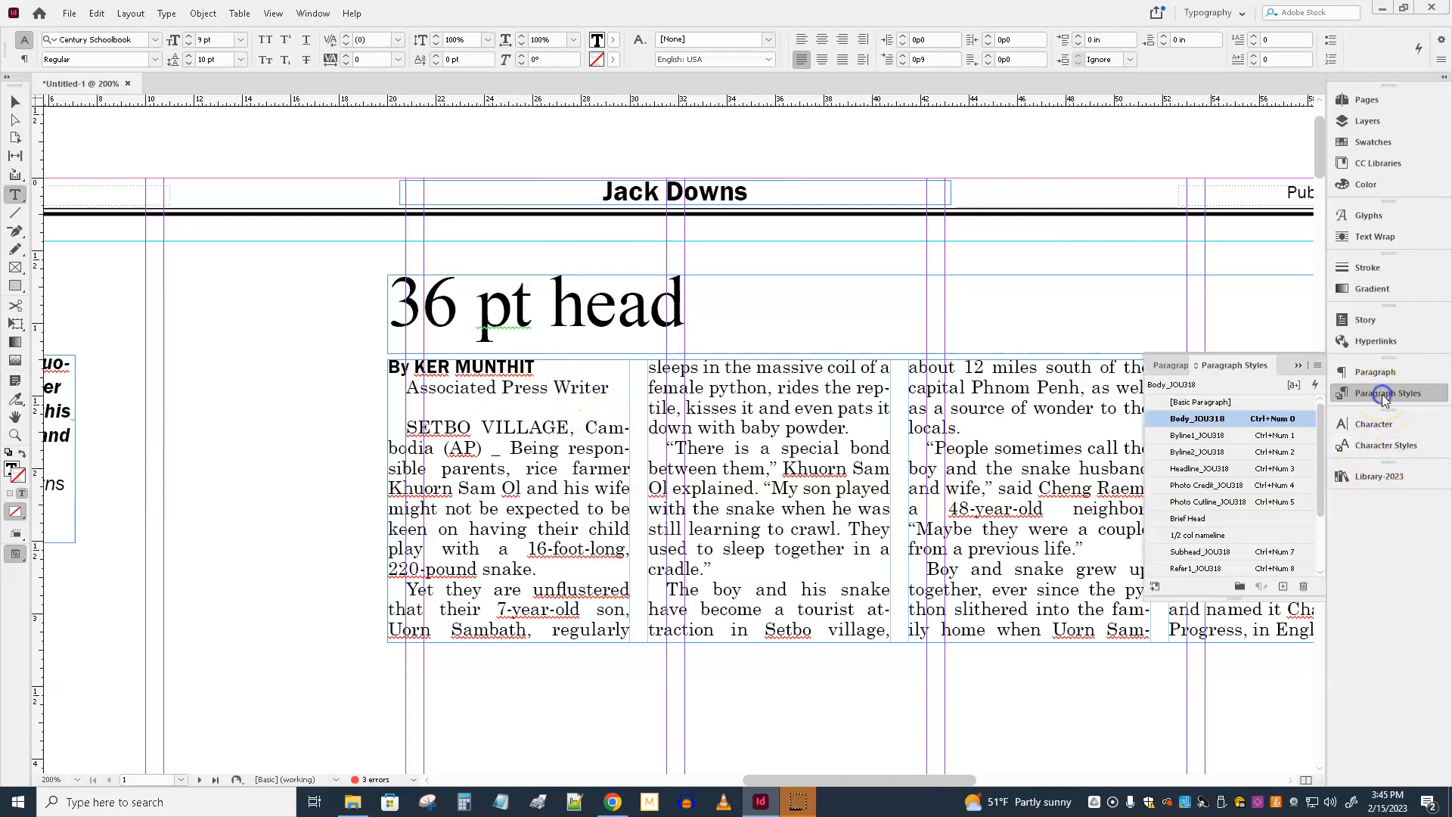
left_click(1199, 453)
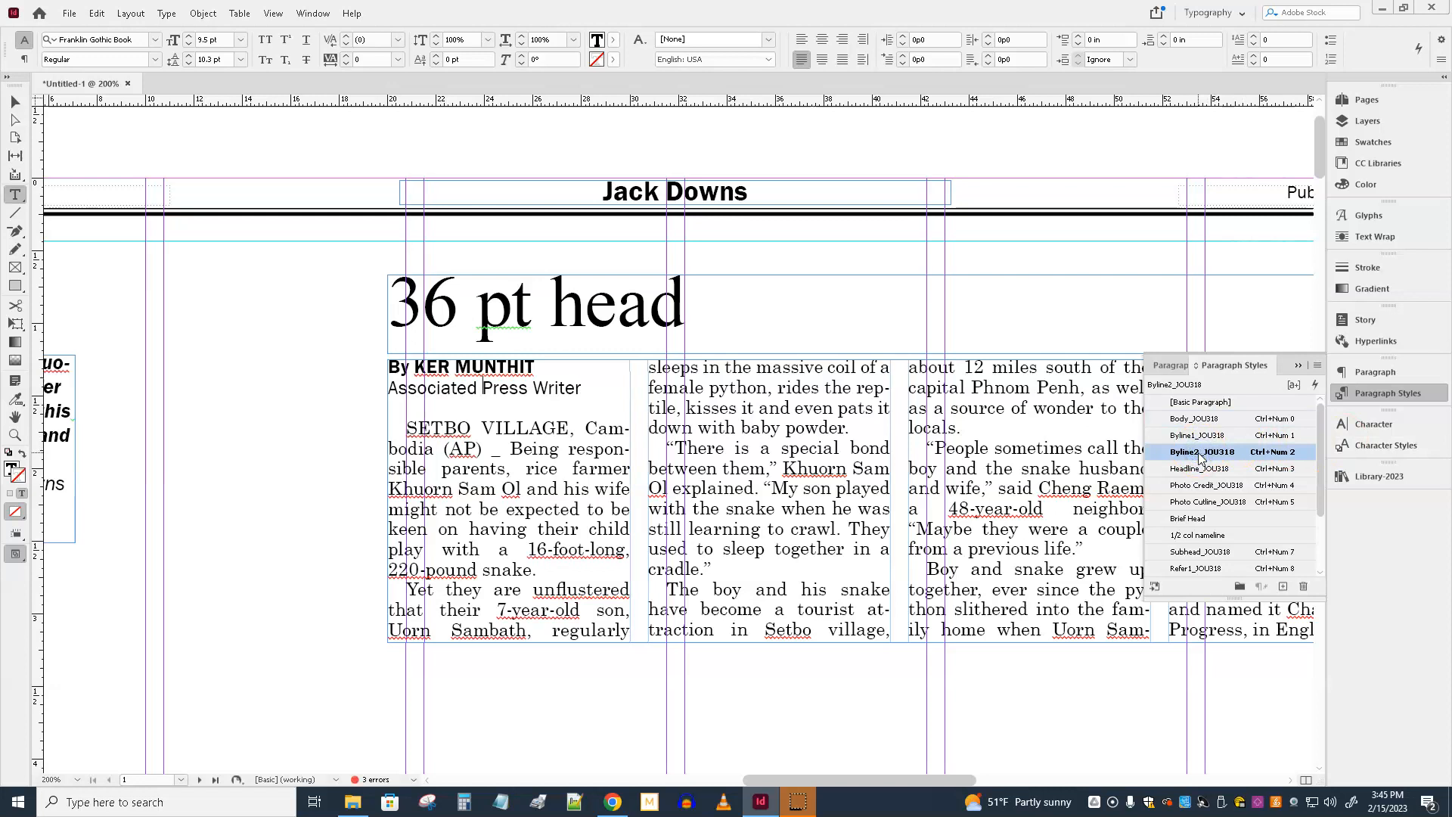
Close the Paragraph Styles list and return to the Selection tool.
left_click(575, 427)
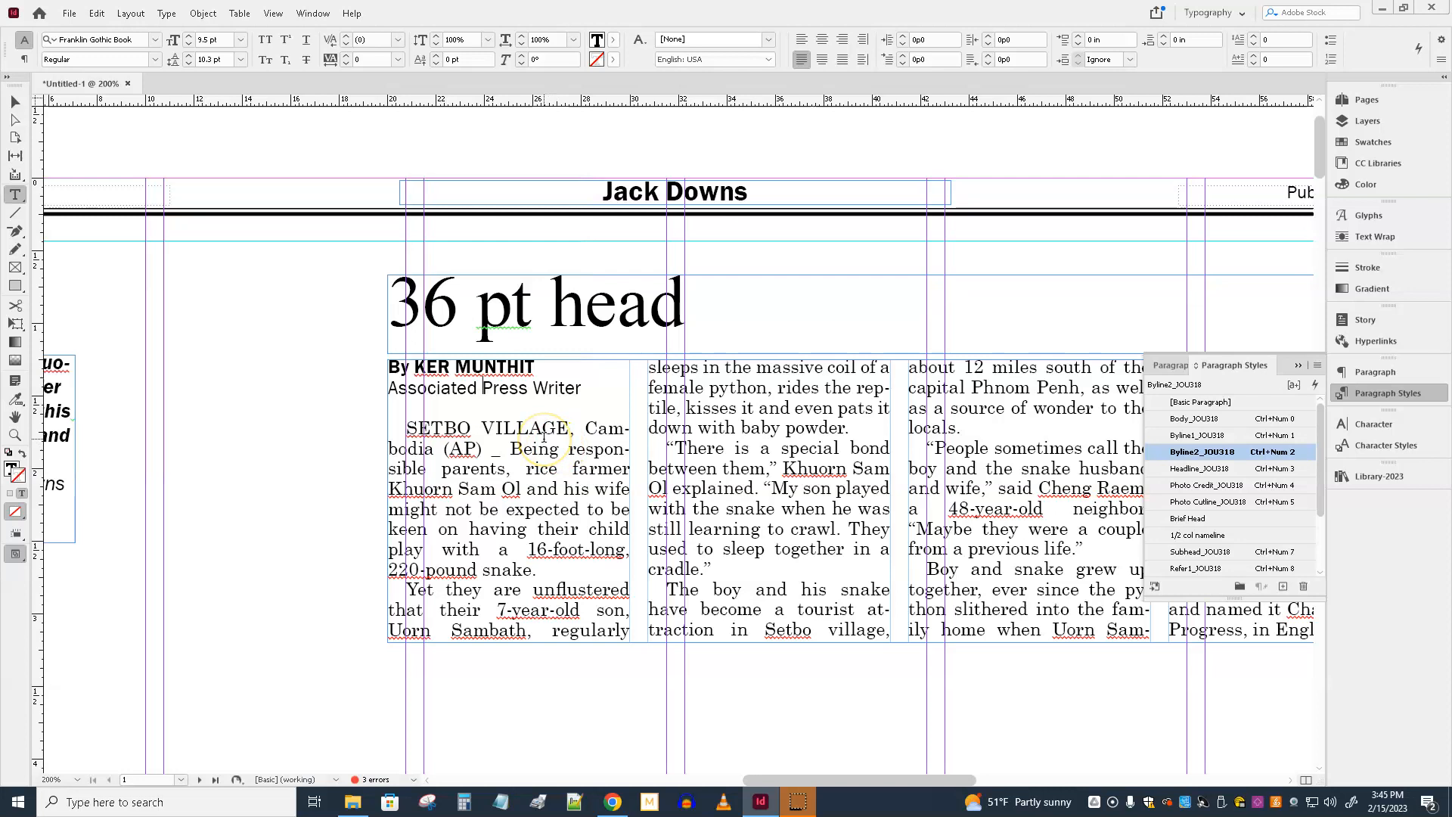
left_click(521, 423)
left_click(1298, 366)
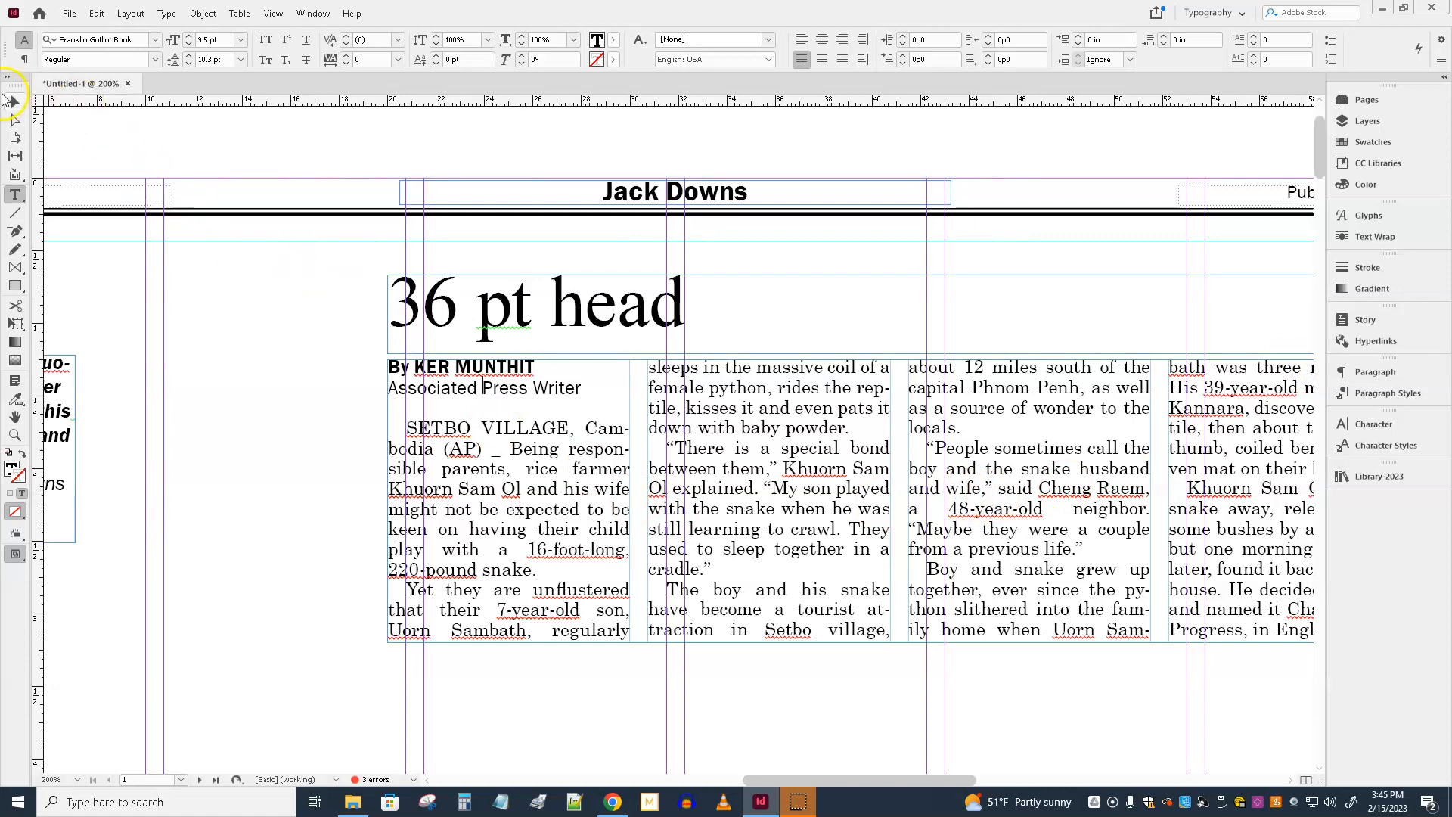
left_click(14, 101)
Deepen the snake story frame so the text reflows to its end, then select the Jack Downs paragraph.
left_click(771, 684)
left_click_drag(862, 705, 707, 581)
left_click(701, 464)
left_click_drag(721, 503, 720, 563)
left_click(722, 658)
left_click(719, 580)
scroll(892, 671, "up", 3)
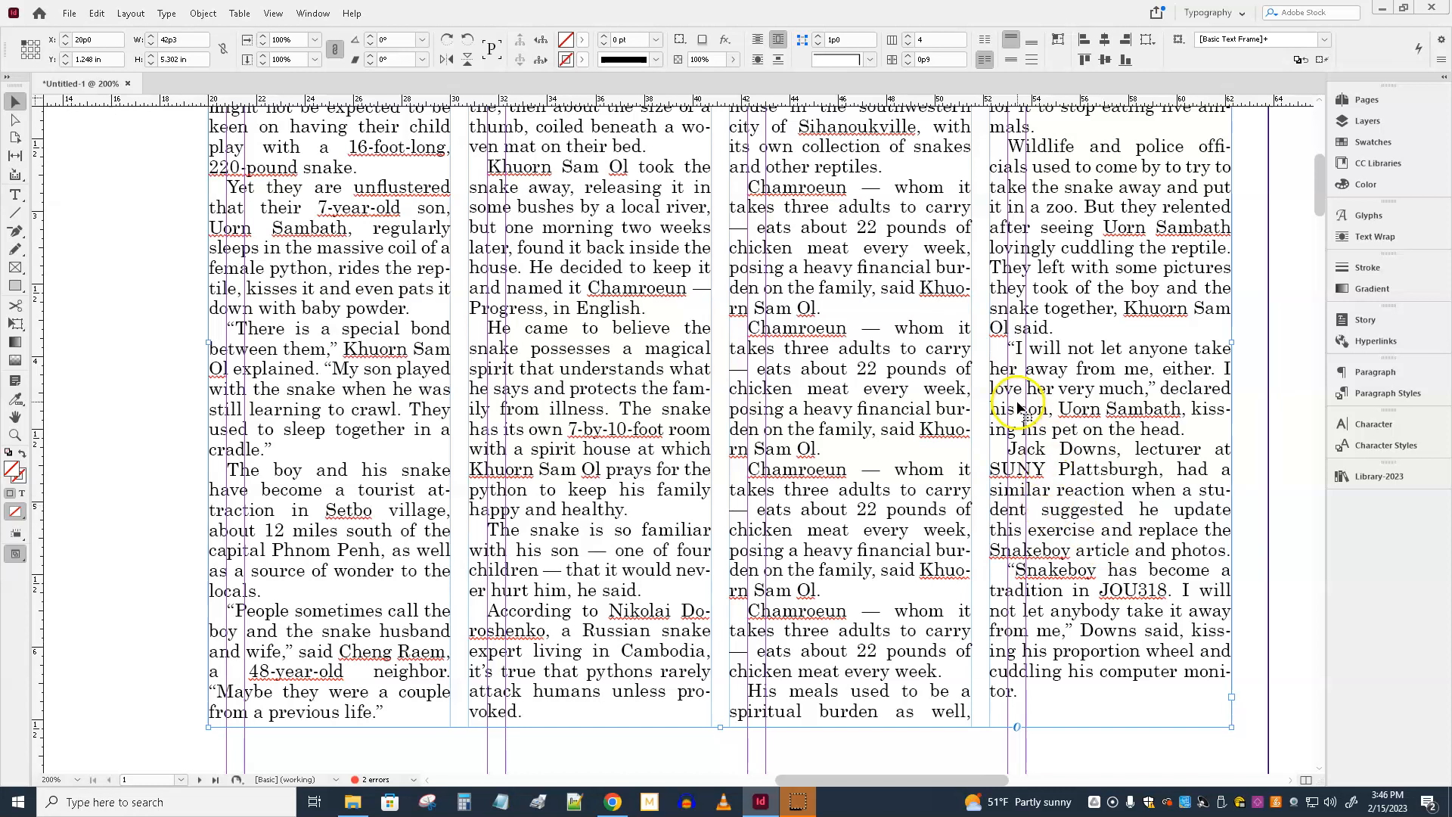
triple_click(1104, 528)
left_click(1105, 527)
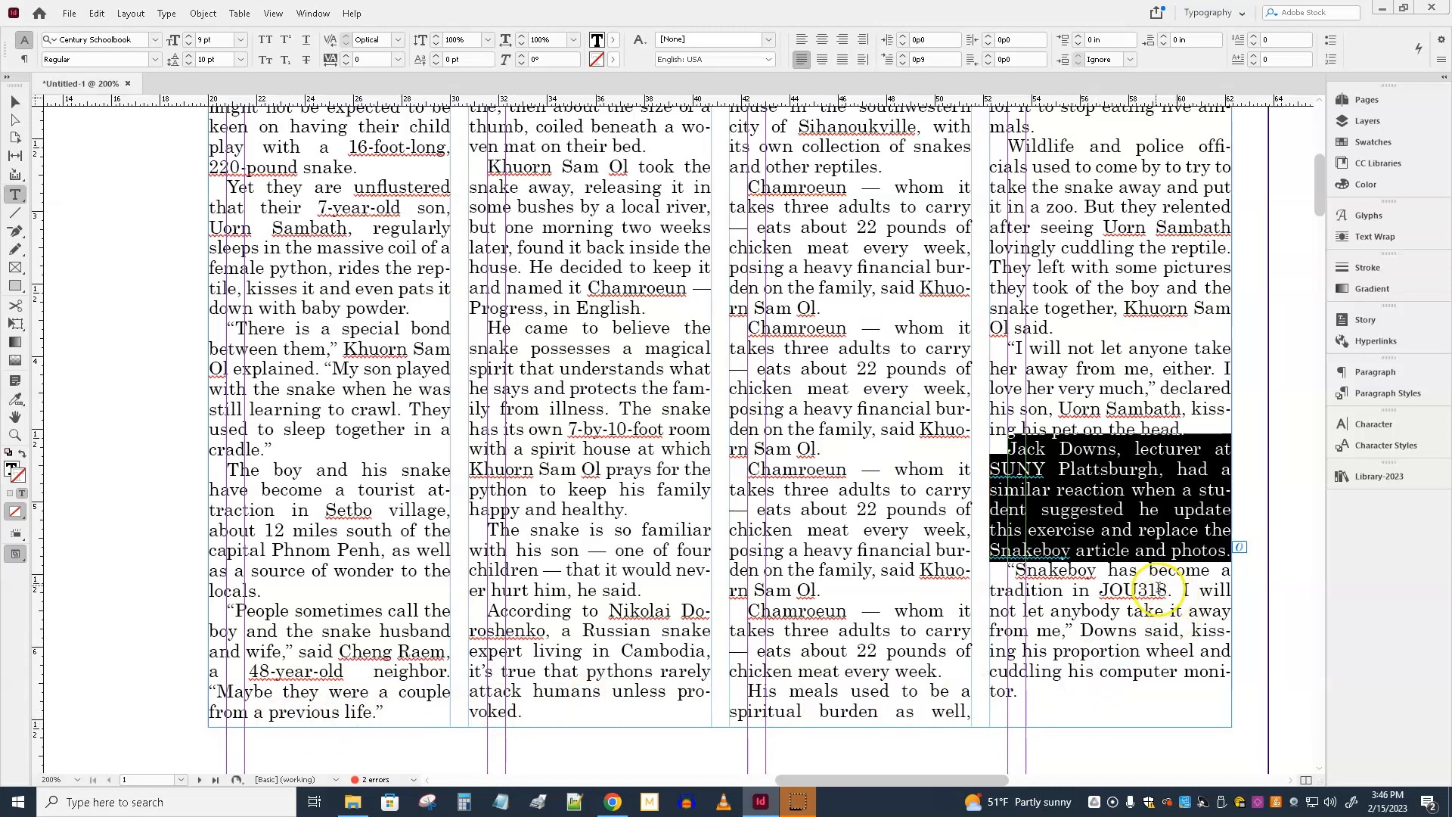
left_click(1134, 550)
left_click_drag(1008, 452, 1128, 538)
left_click(1104, 482)
double_click(1097, 506)
double_click(1097, 505)
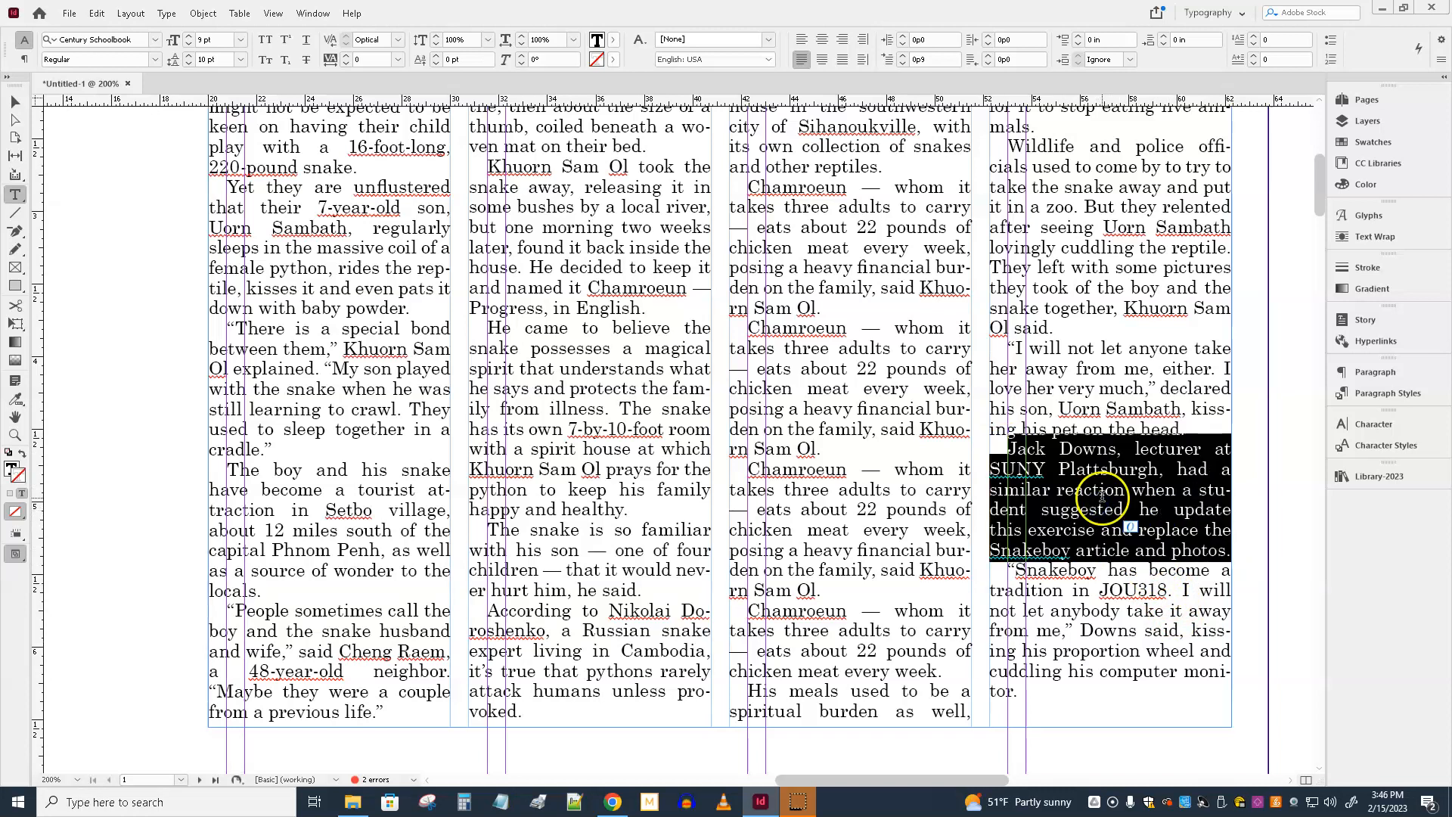
triple_click(1100, 490)
left_click(1101, 491)
triple_click(1056, 355)
left_click(1055, 356)
triple_click(1050, 521)
left_click(1050, 520)
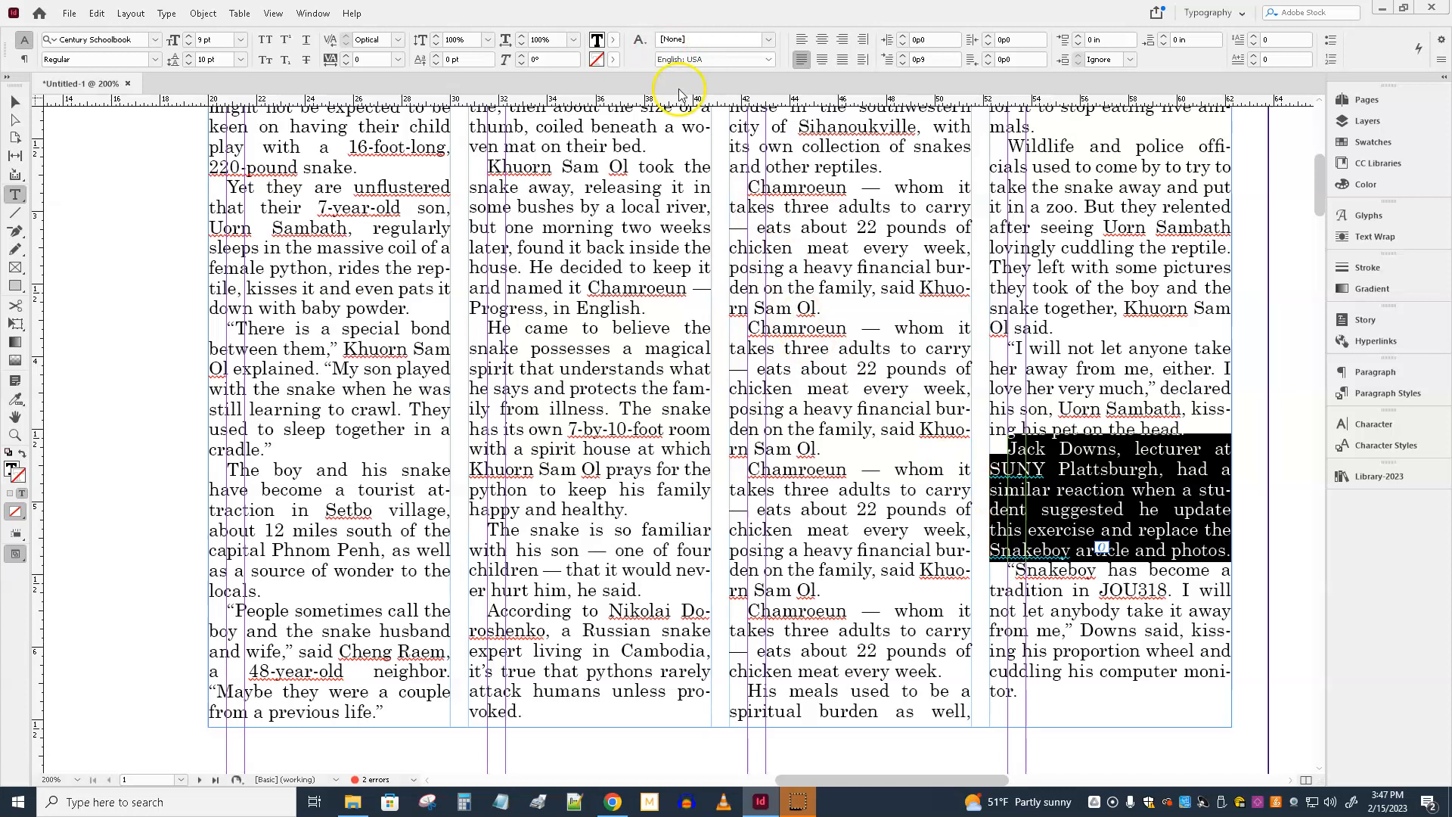
left_click(506, 42)
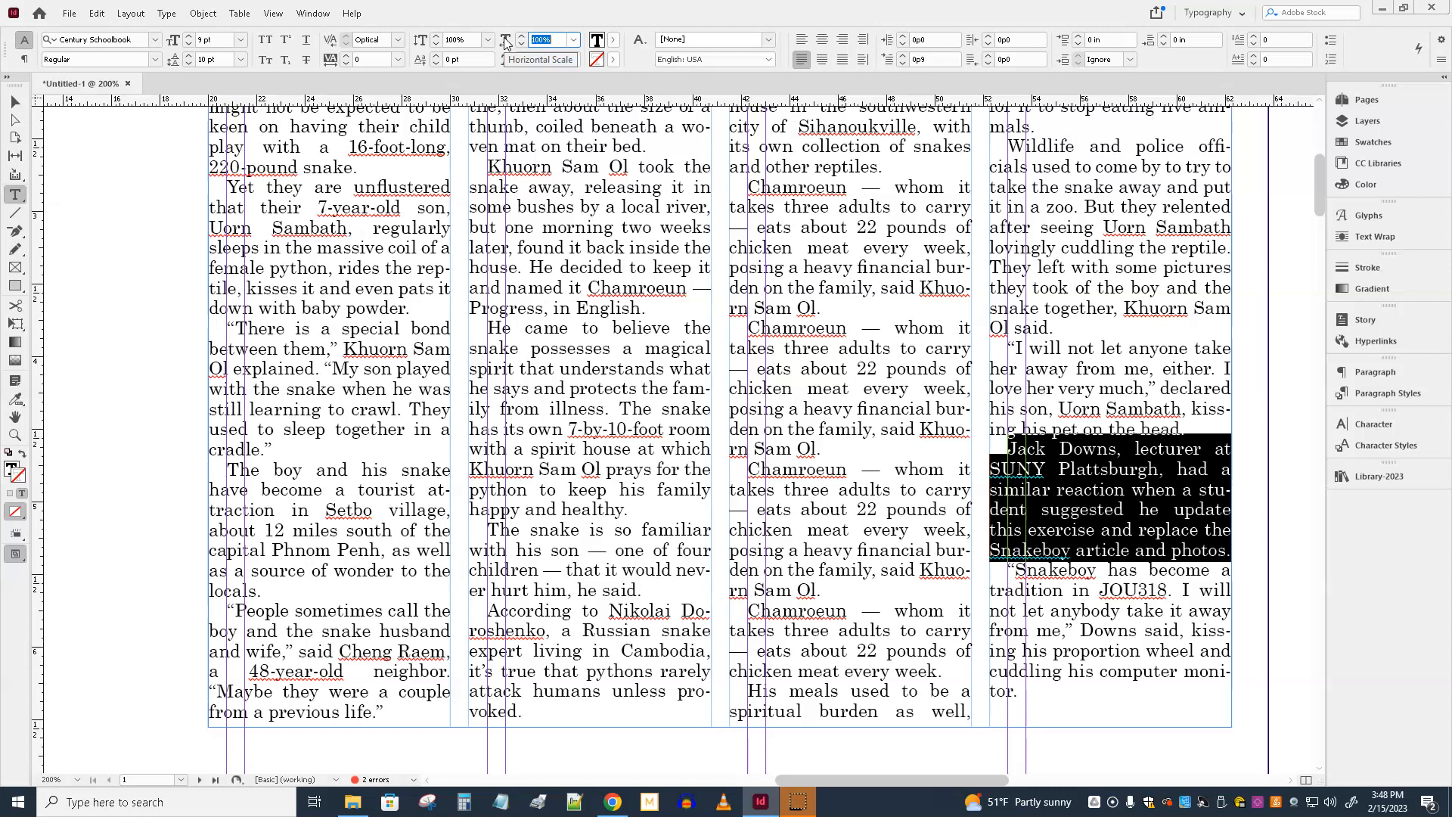
Set tracking 10 on Jack Downs, and 101% horizontal scale with tracking 10 on Snakeboy.
left_click(346, 55)
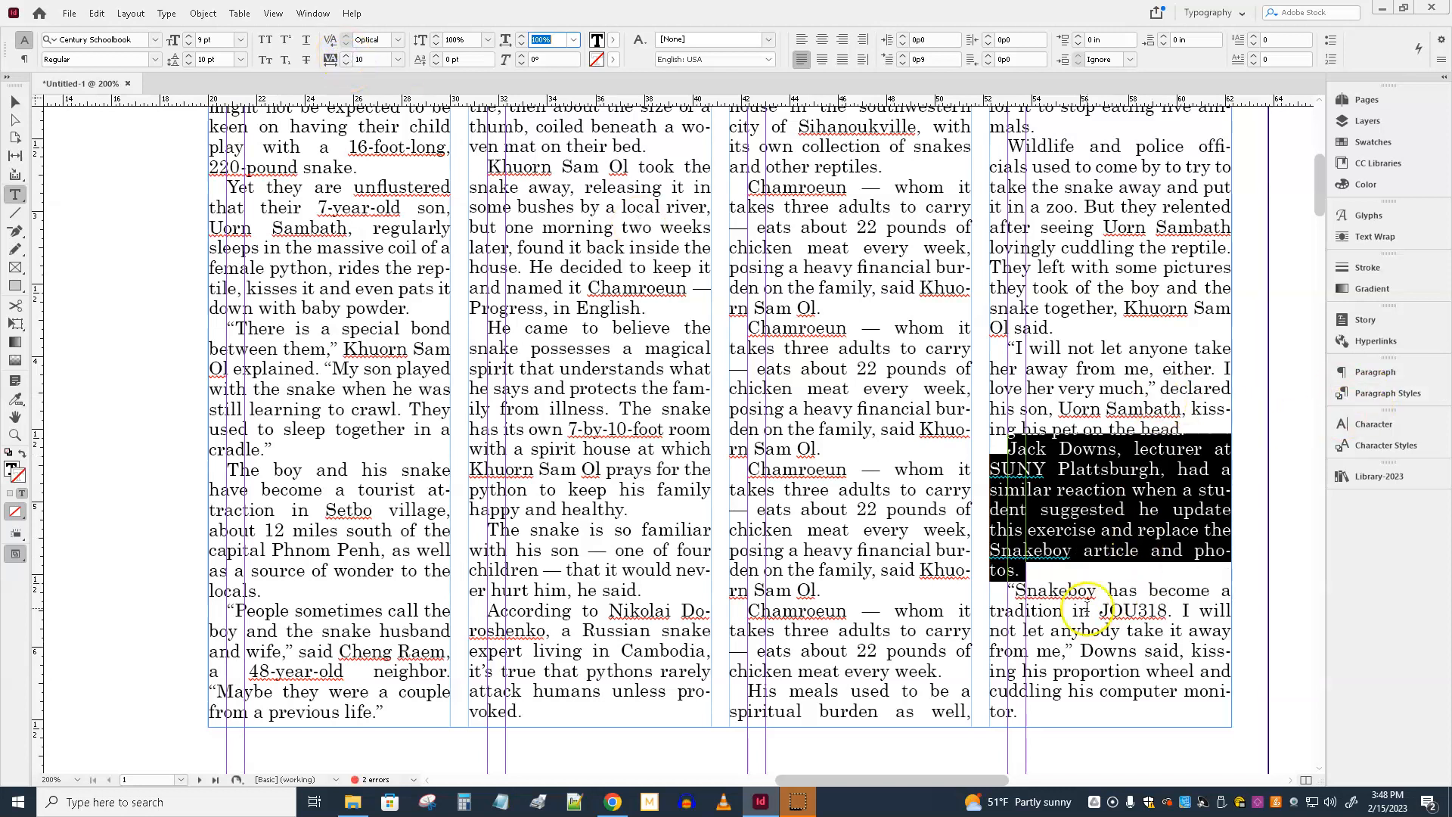
left_click_drag(1022, 712, 993, 713)
left_click_drag(524, 712, 501, 714)
triple_click(1063, 658)
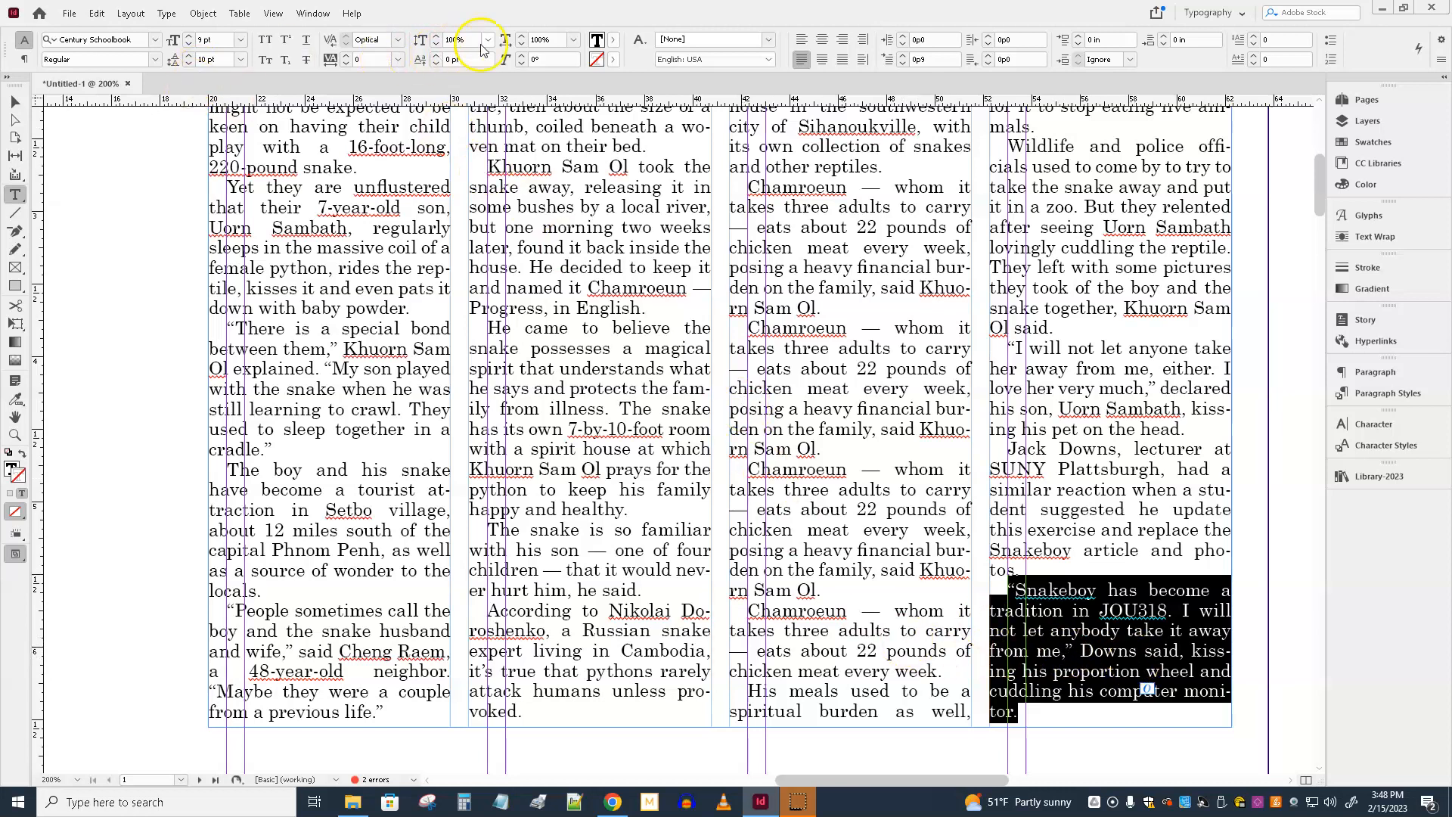
left_click(521, 35)
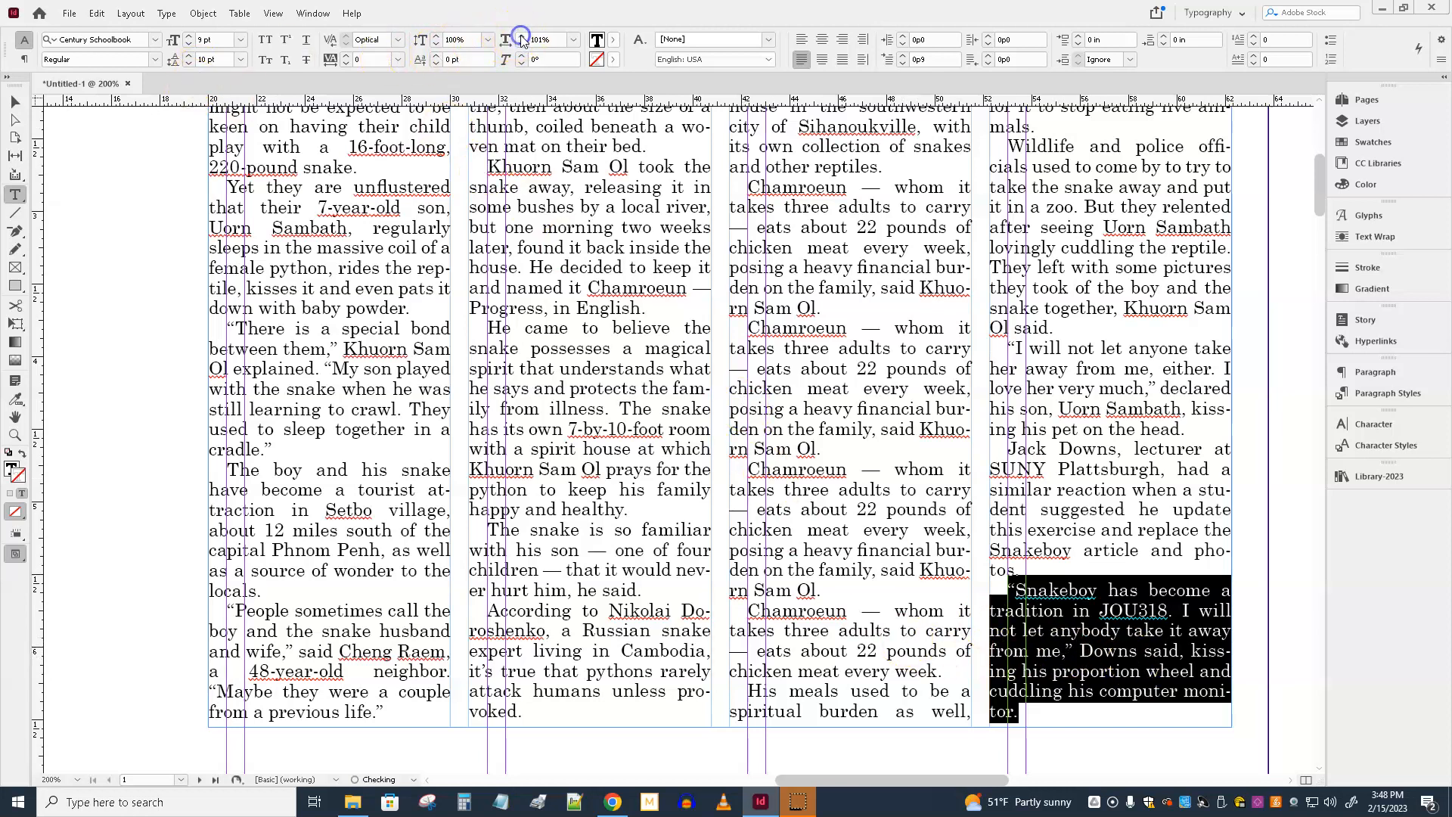
left_click(346, 56)
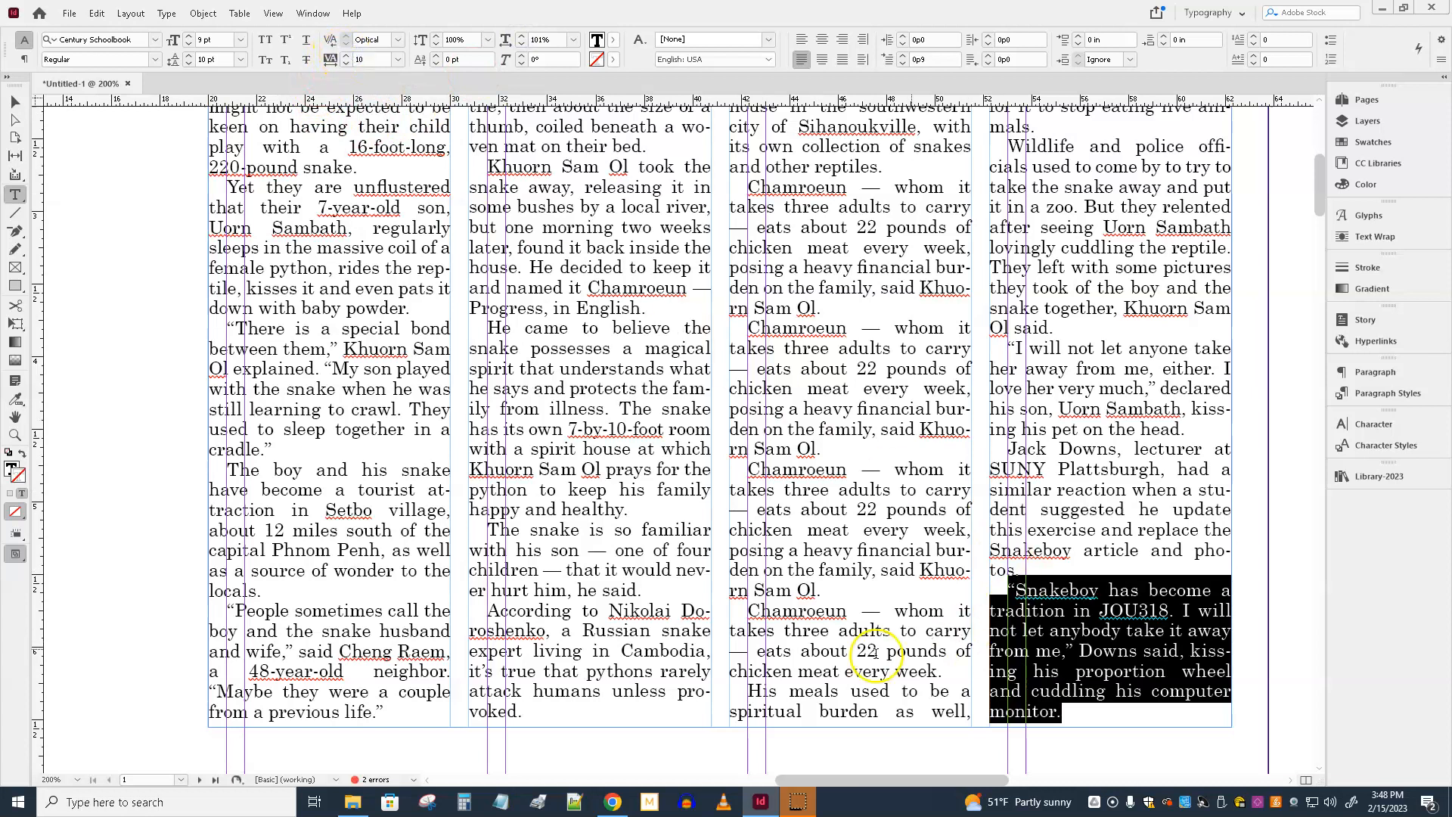
Give the Doroshenko paragraph tracking 20 and 102% horizontal scale.
triple_click(532, 694)
left_click(532, 695)
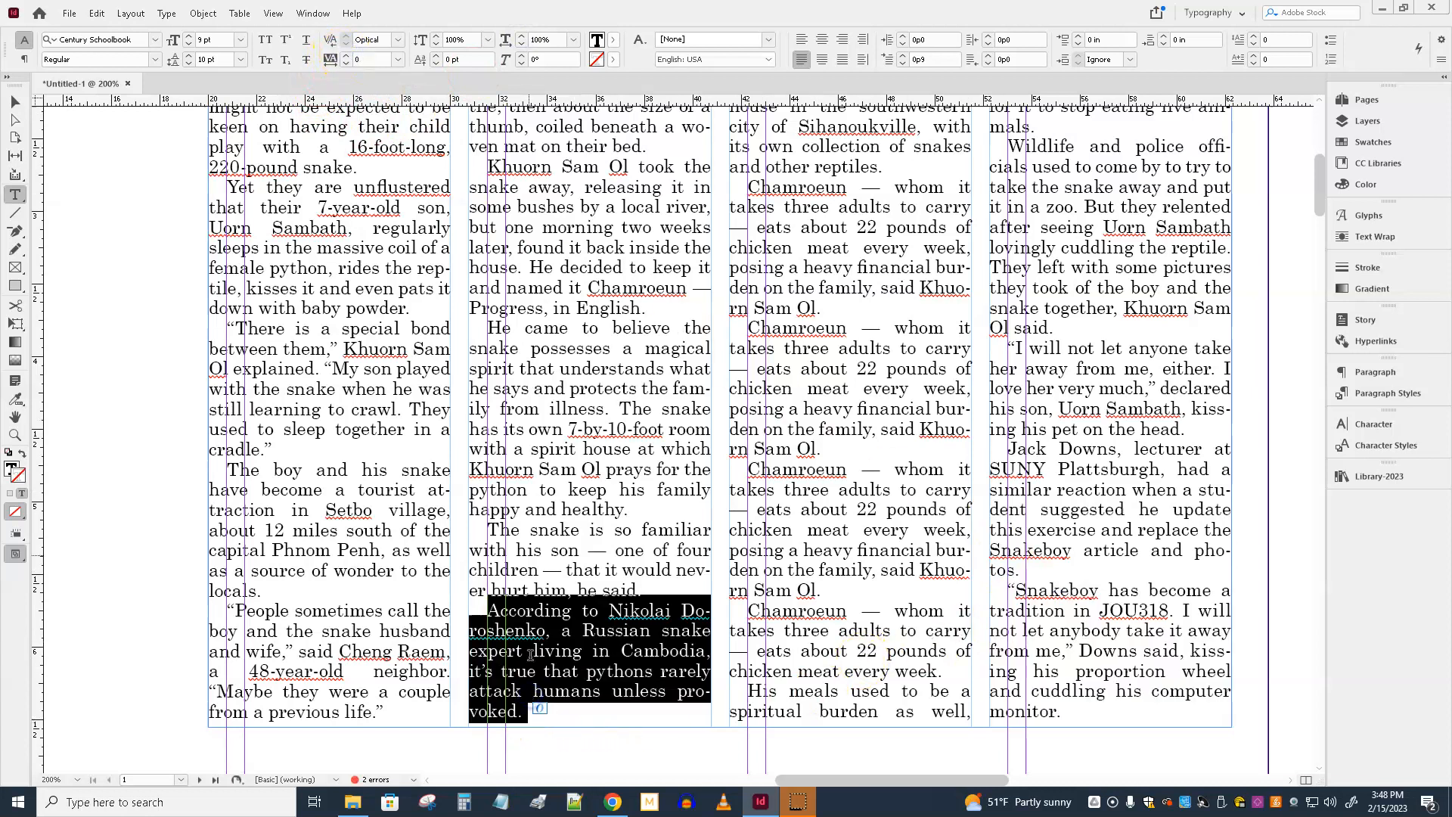
left_click(346, 56)
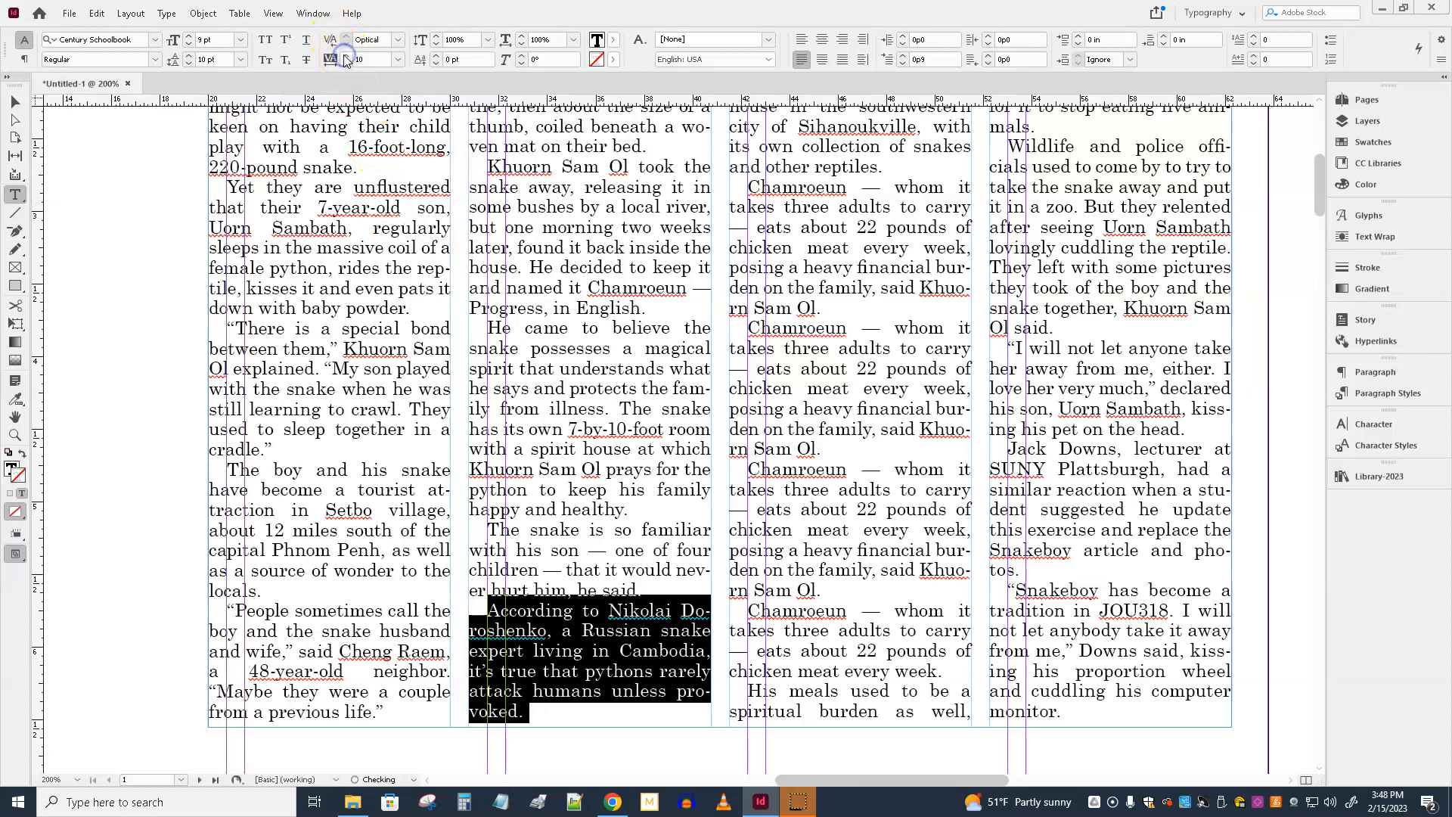
left_click(522, 36)
left_click(522, 37)
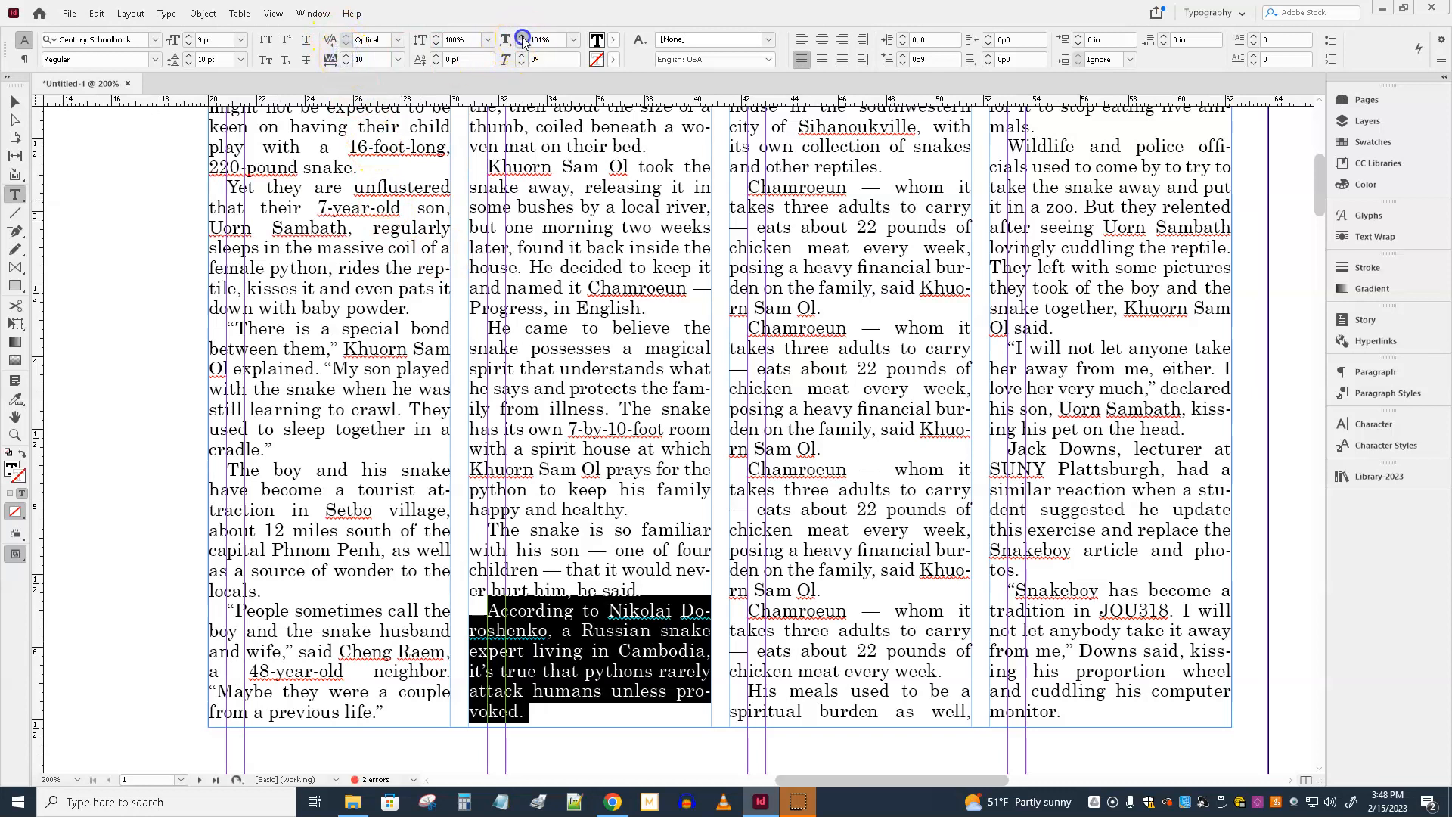
left_click(346, 56)
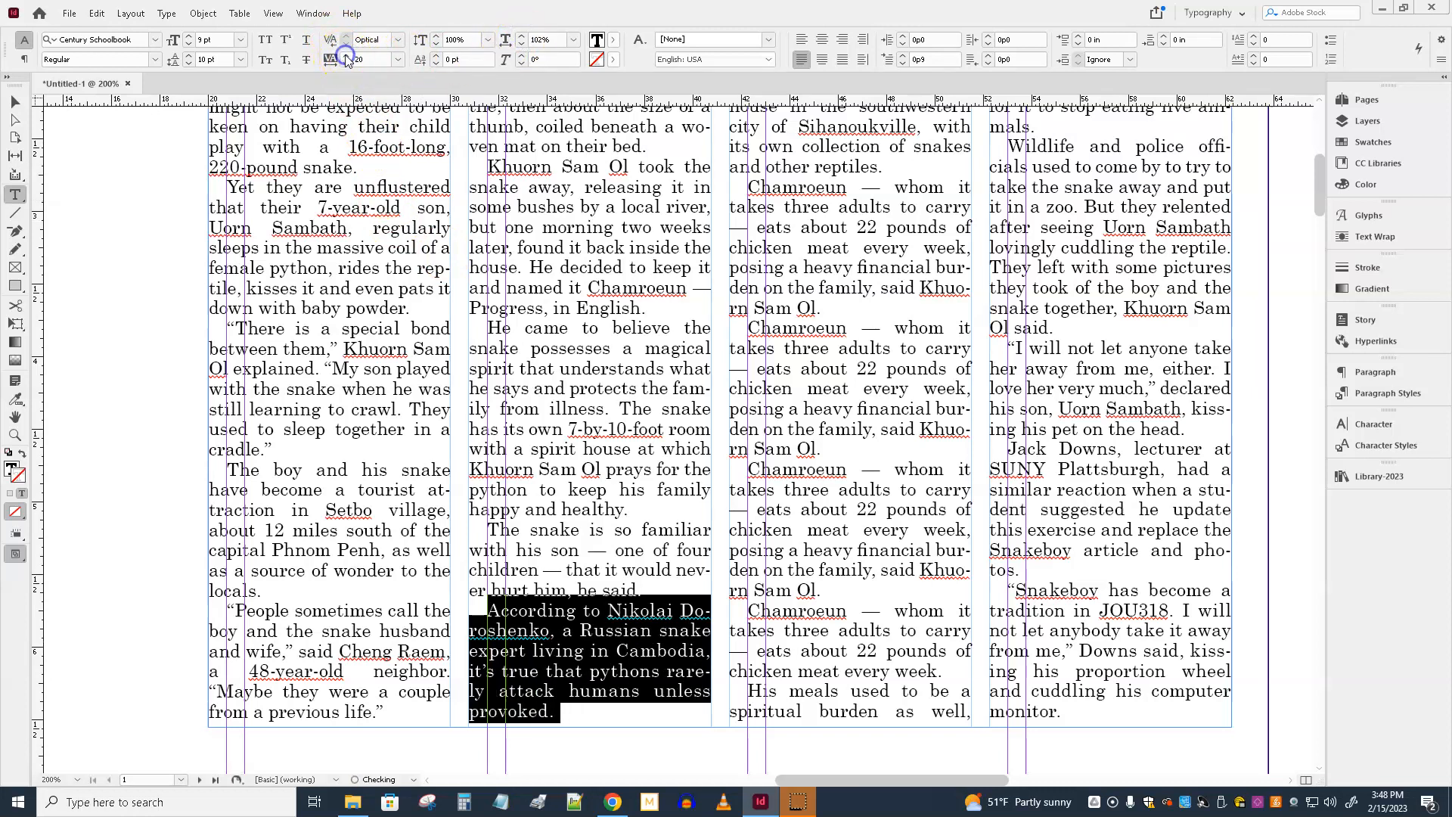
left_click(575, 685)
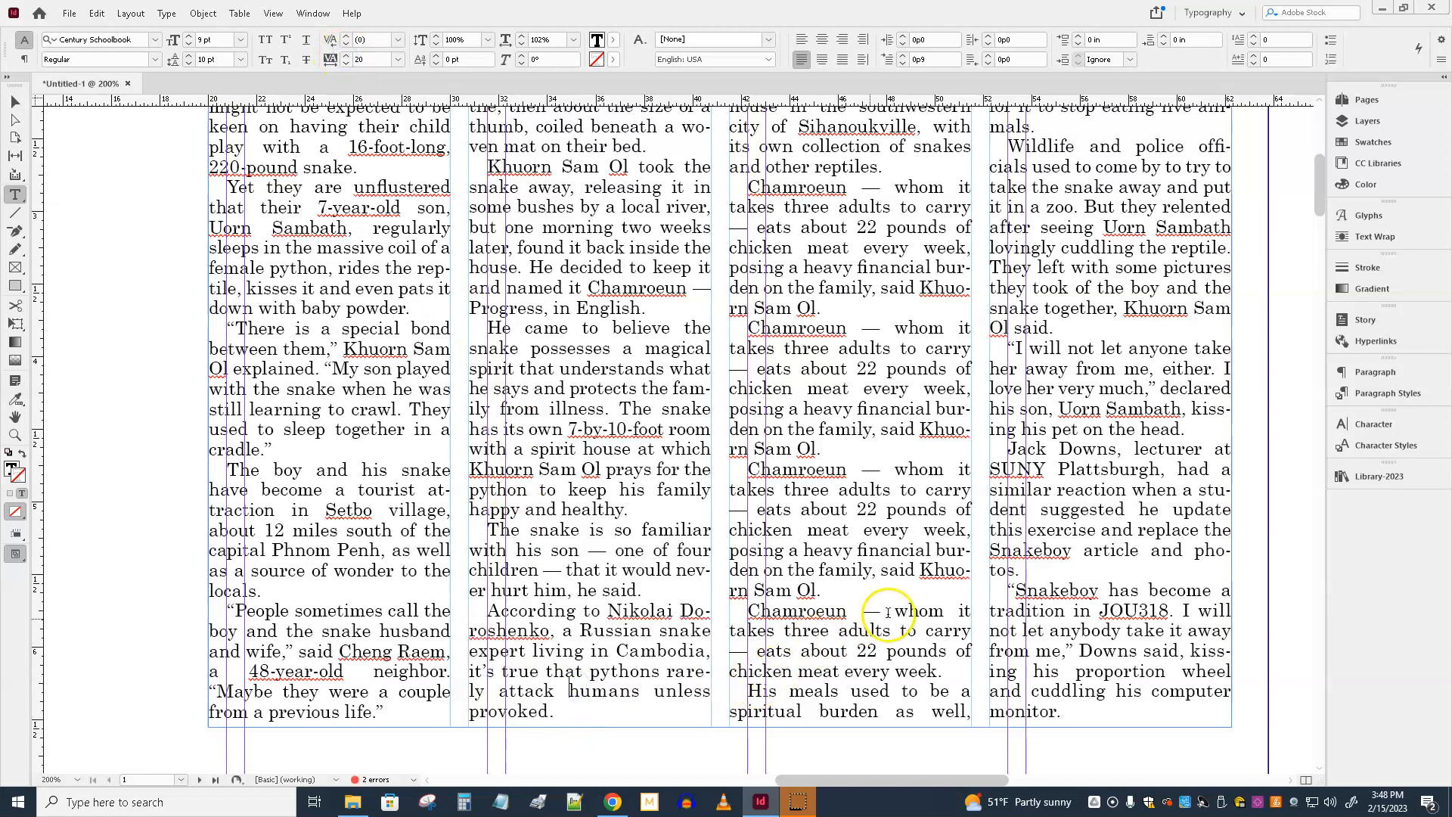
scroll(890, 611, "up", 4)
scroll(890, 609, "up", 2)
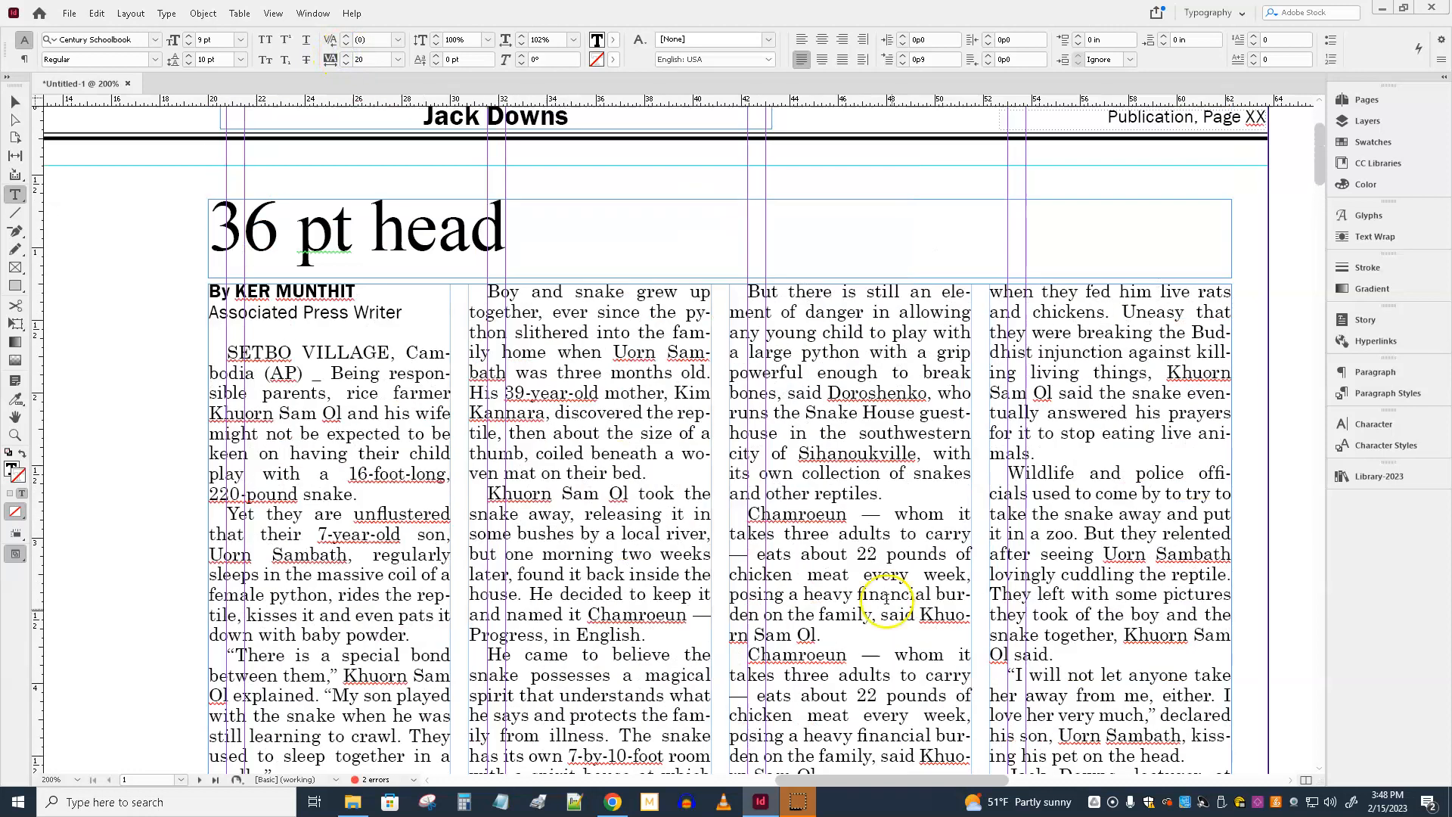
scroll(672, 478, "down", 2)
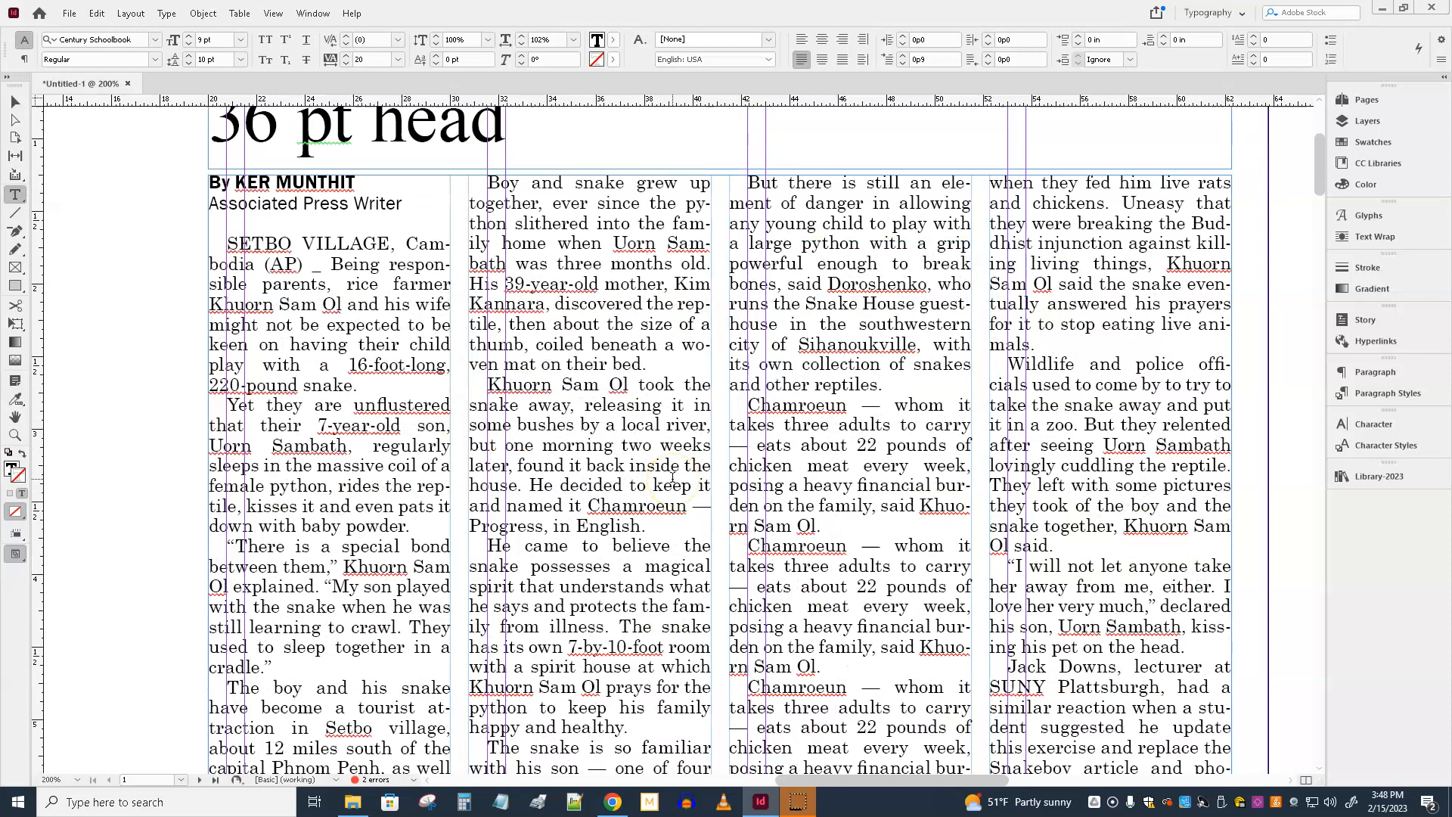
scroll(675, 473, "down", 3)
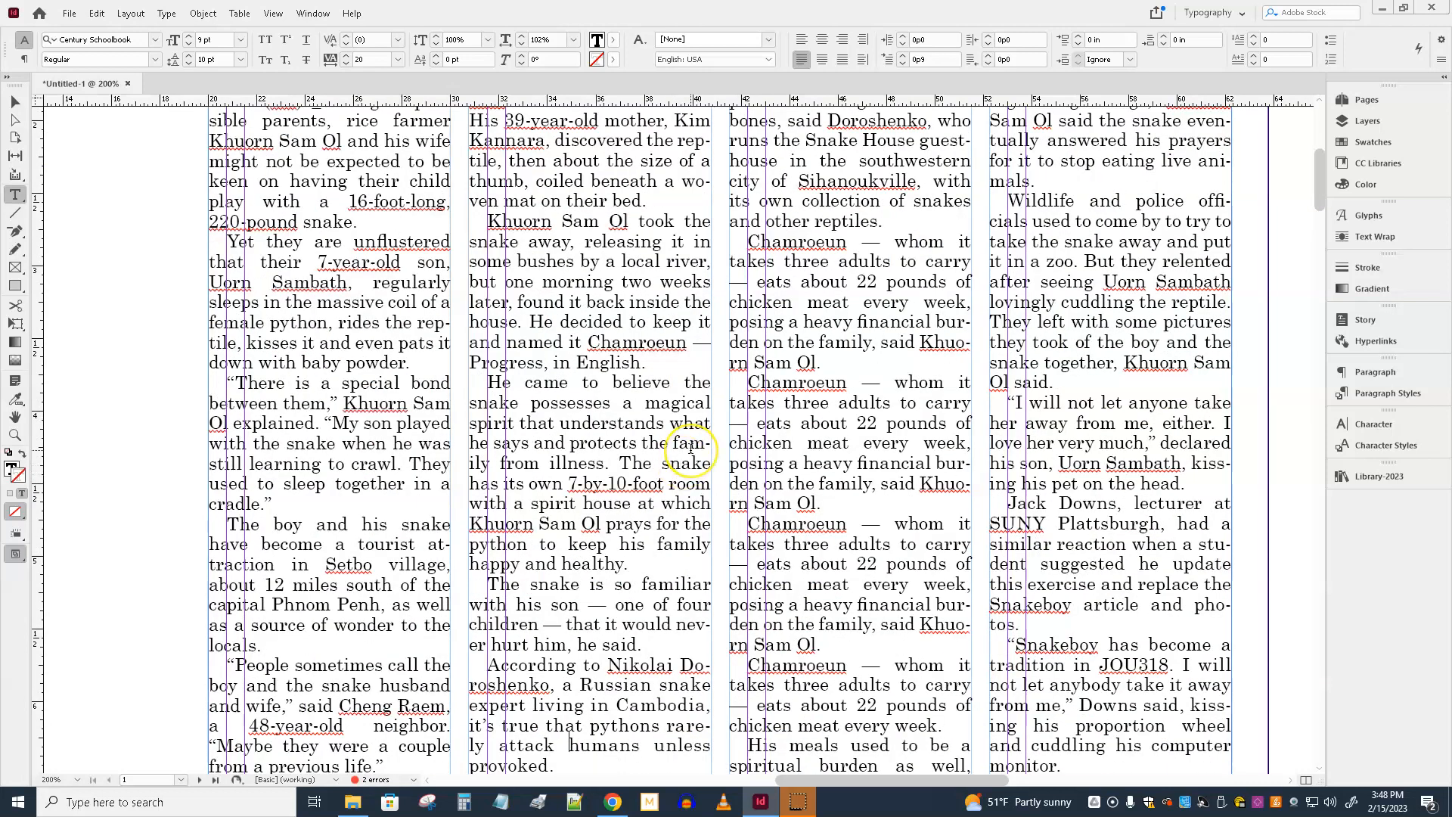
scroll(690, 448, "down", 3)
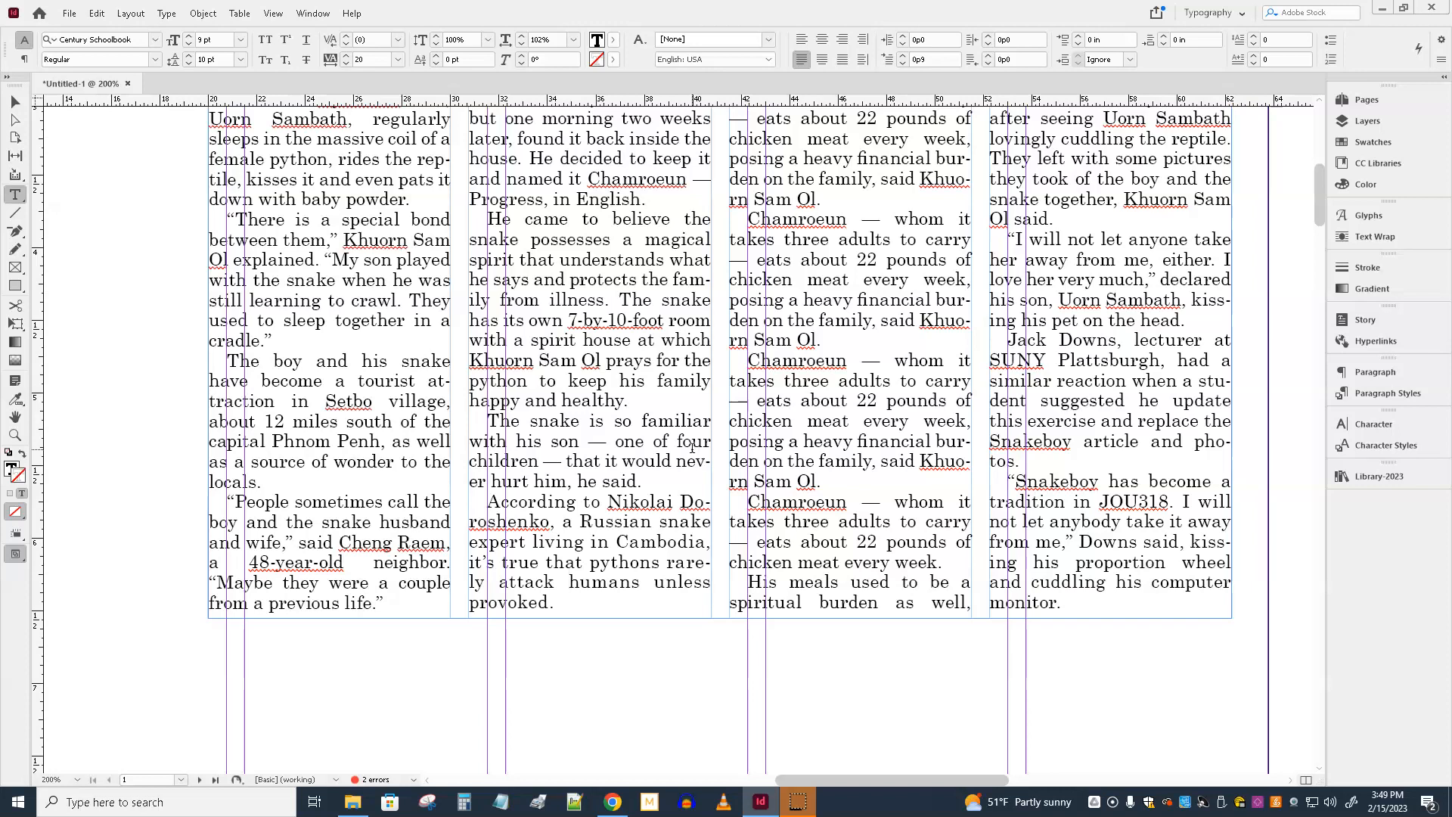
scroll(691, 448, "up", 10)
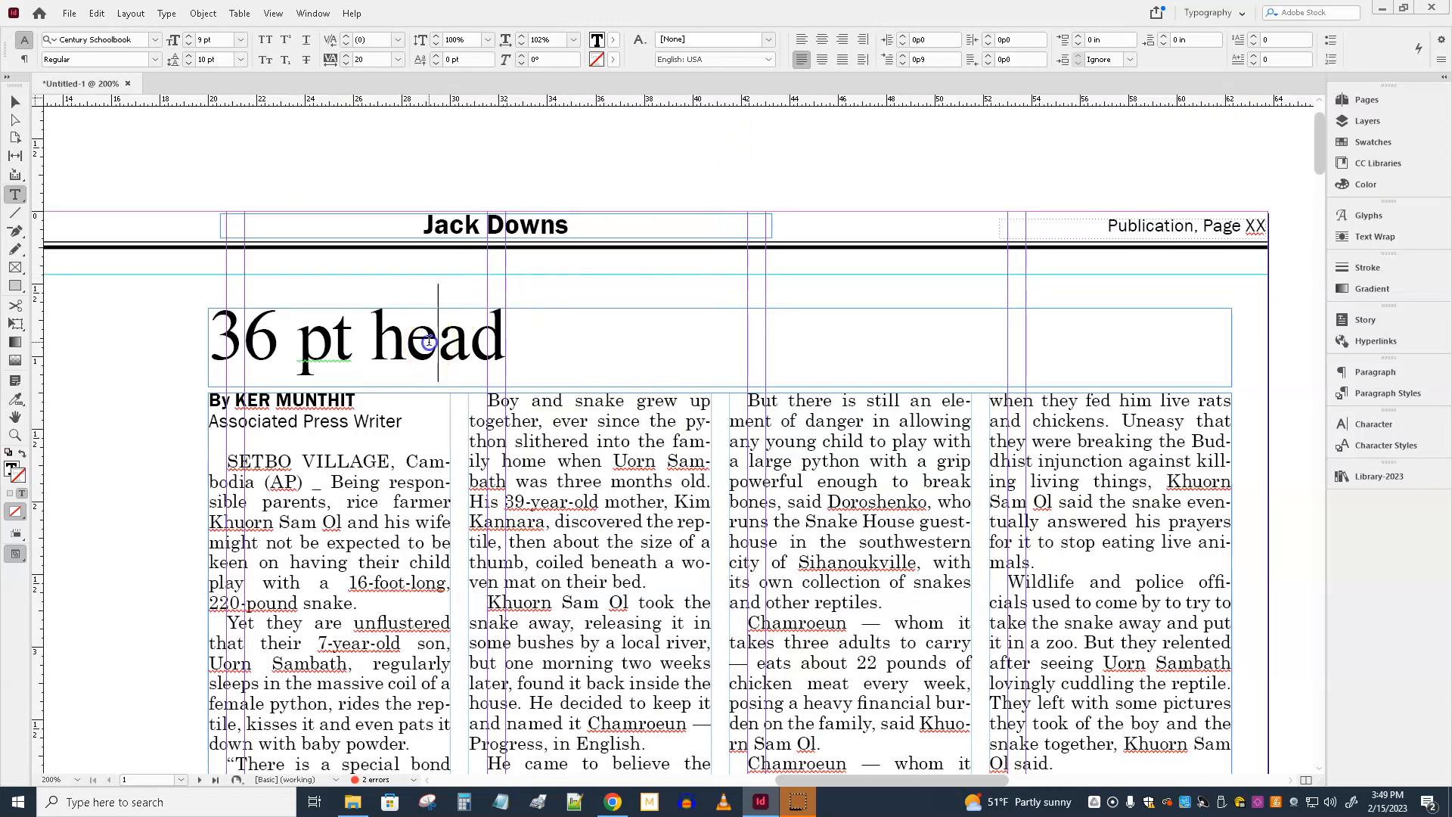
triple_click(429, 341)
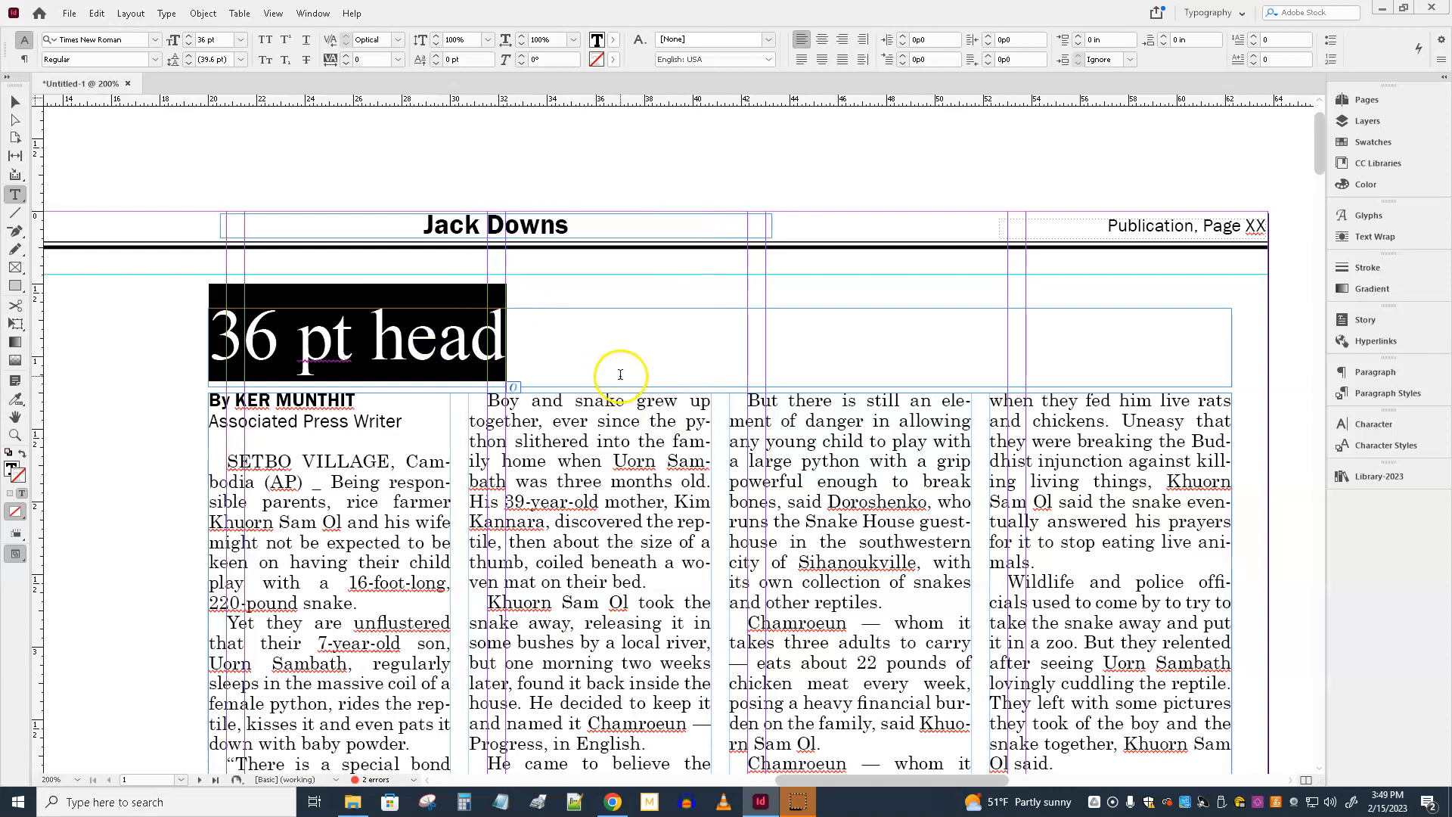
left_click(1197, 346)
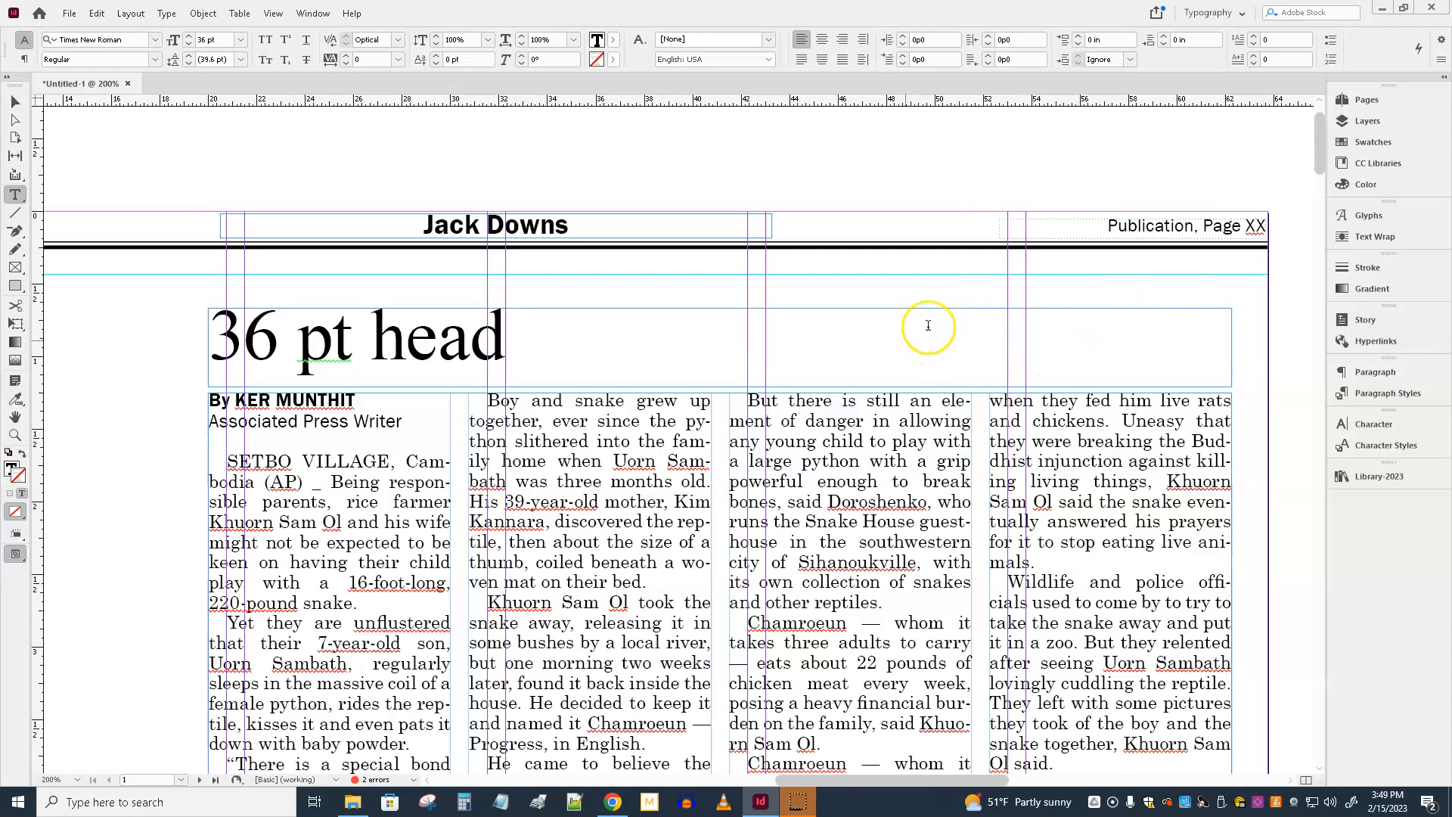
left_click_drag(505, 344, 198, 350)
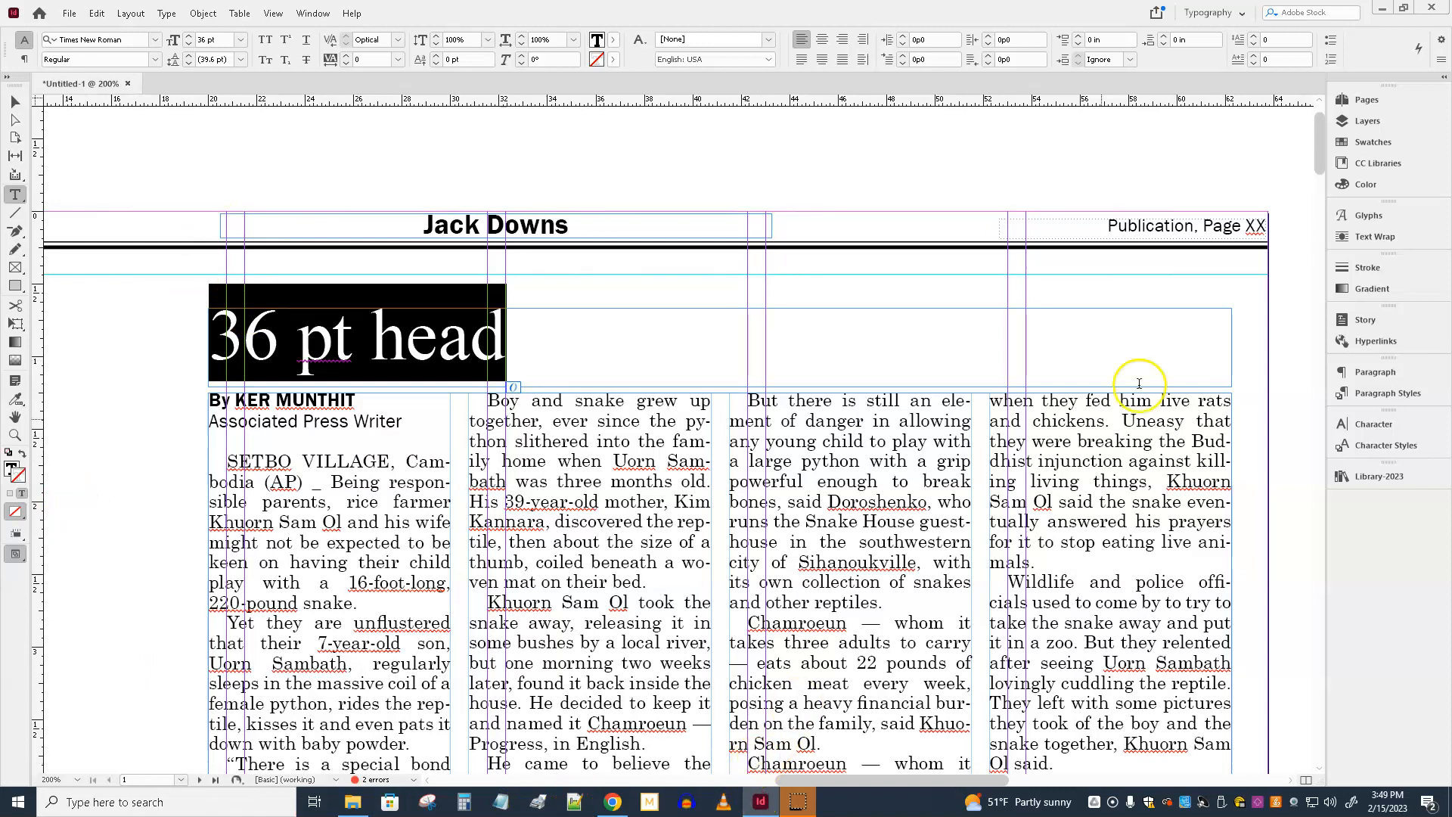
Fit the page, then zoom in on the 48pt head module and select its Story text here frame.
left_click(83, 149)
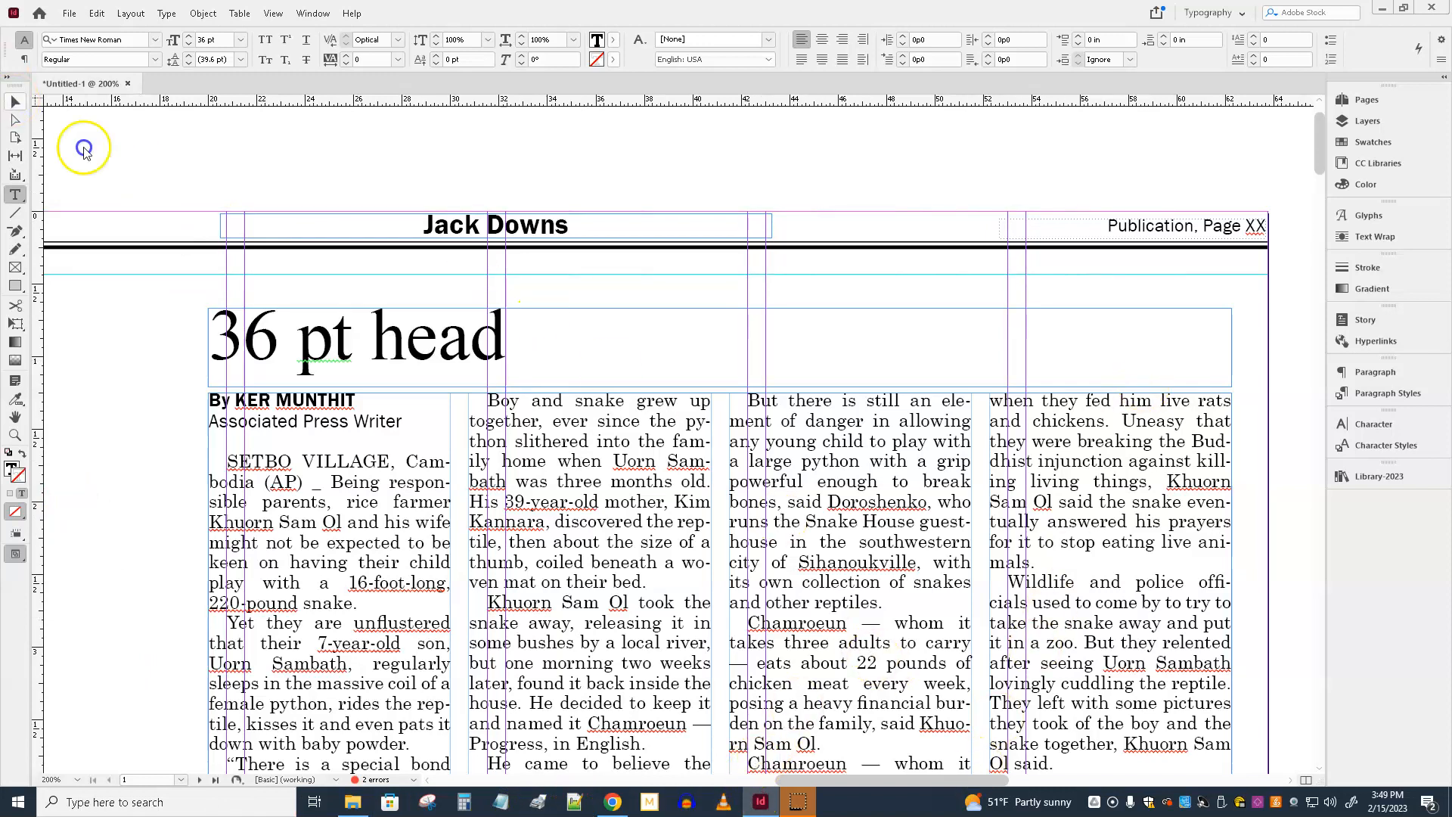
key("v")
left_click(534, 384)
key("ctrl+0")
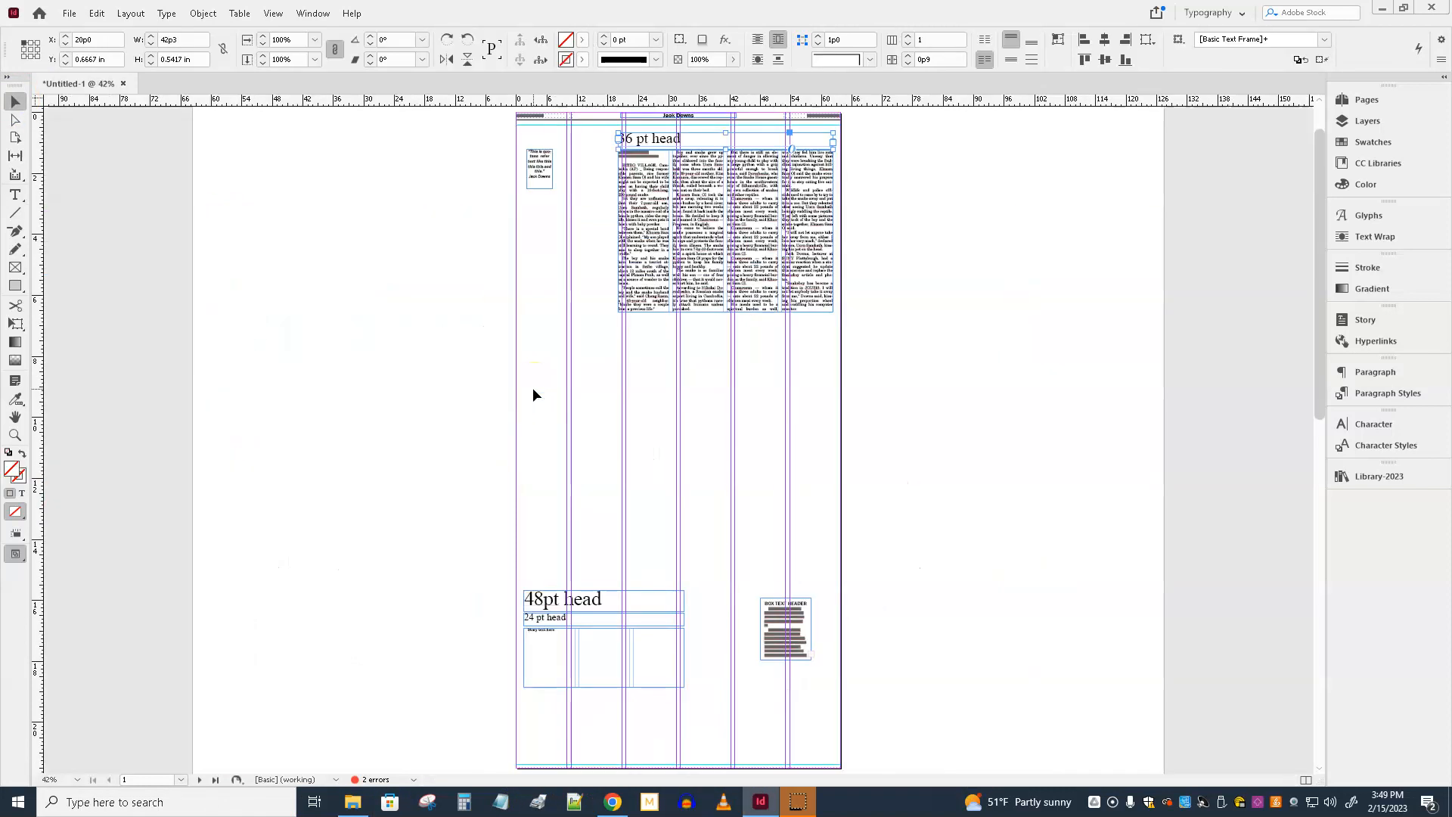
left_click(560, 604)
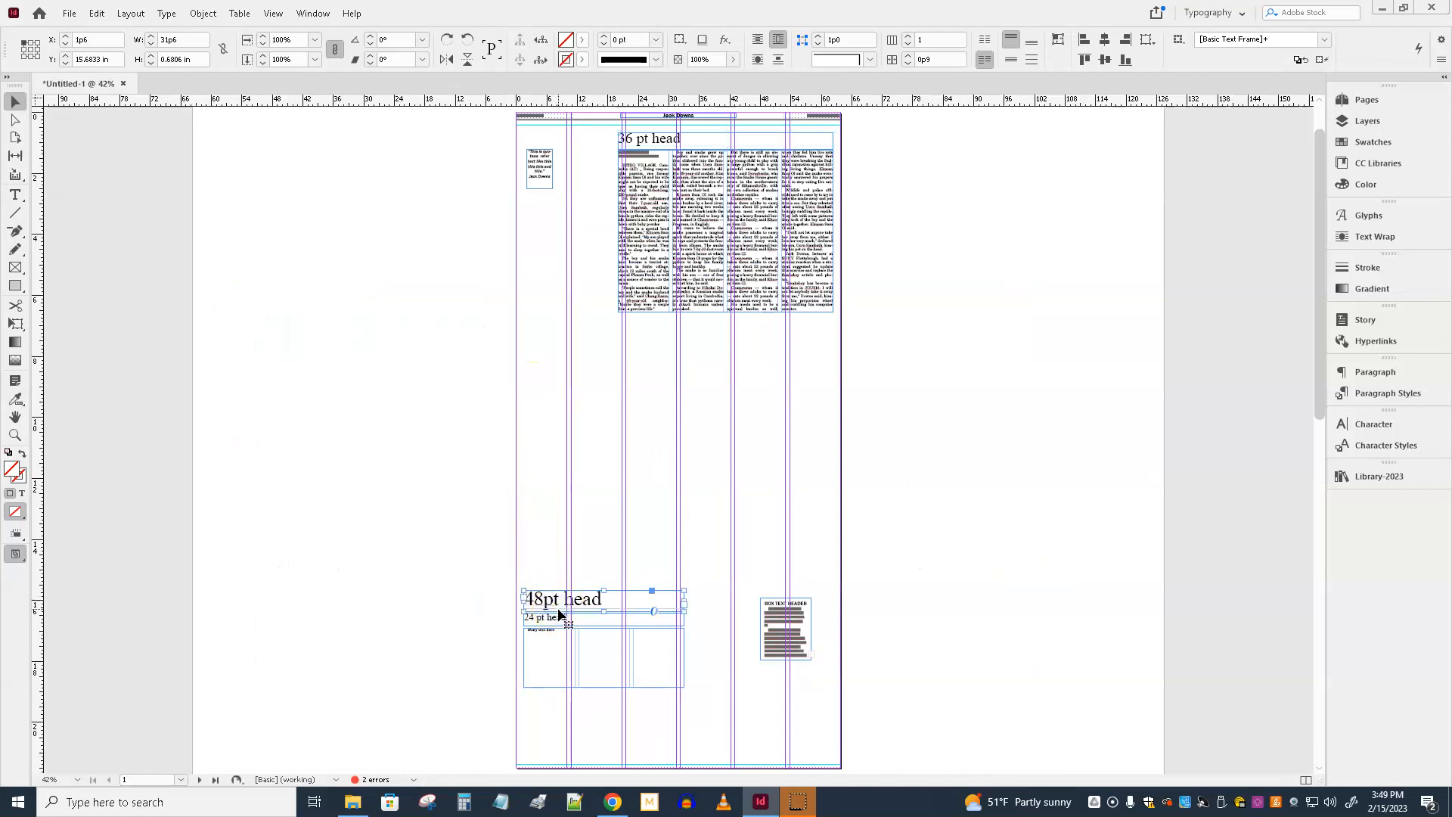
key("ctrl+equal")
key("ctrl+equal")
key("ctrl+equal")
key("ctrl+equal")
key("ctrl+equal")
key("ctrl+equal")
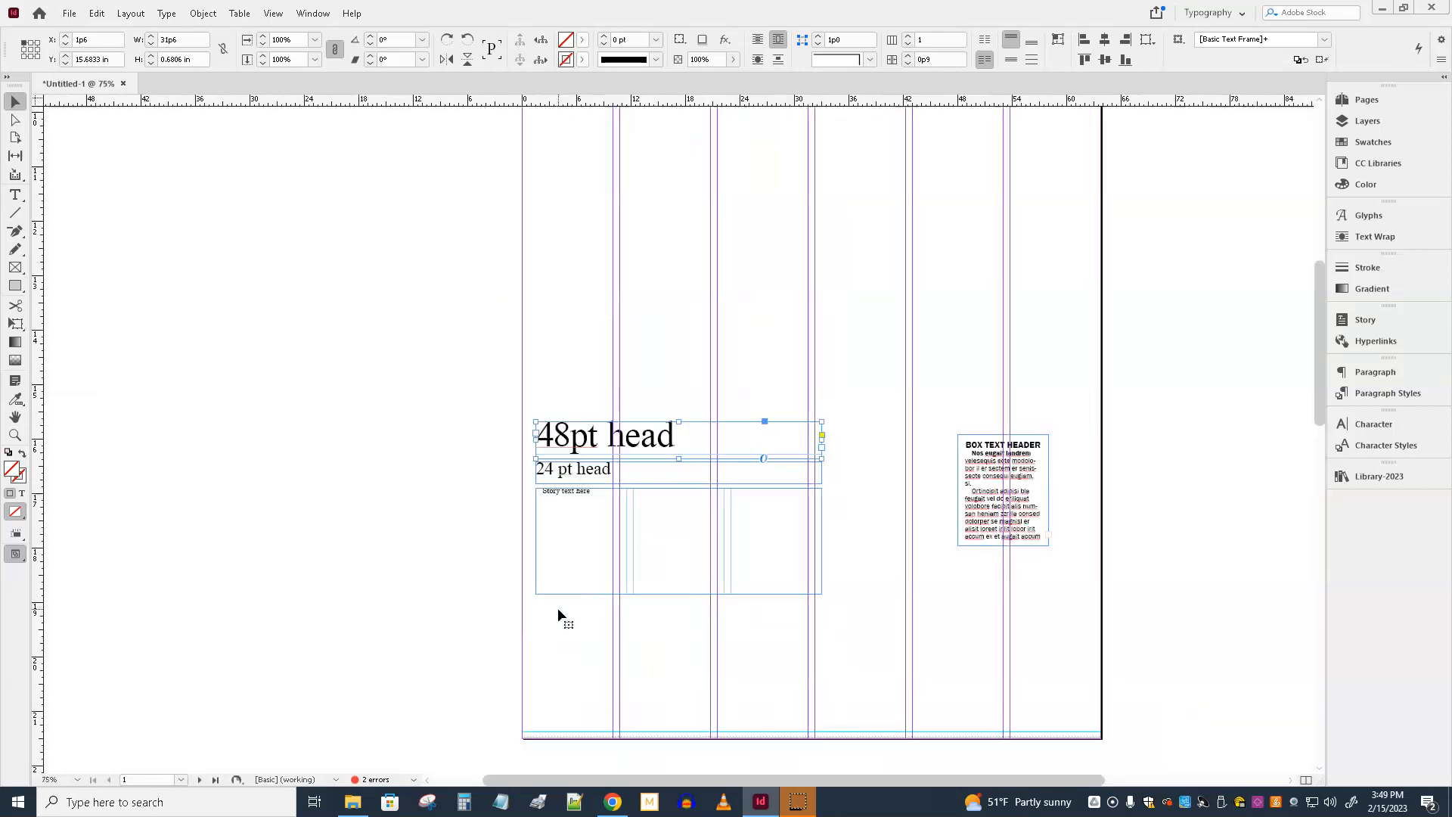
scroll(568, 617, "down", 5)
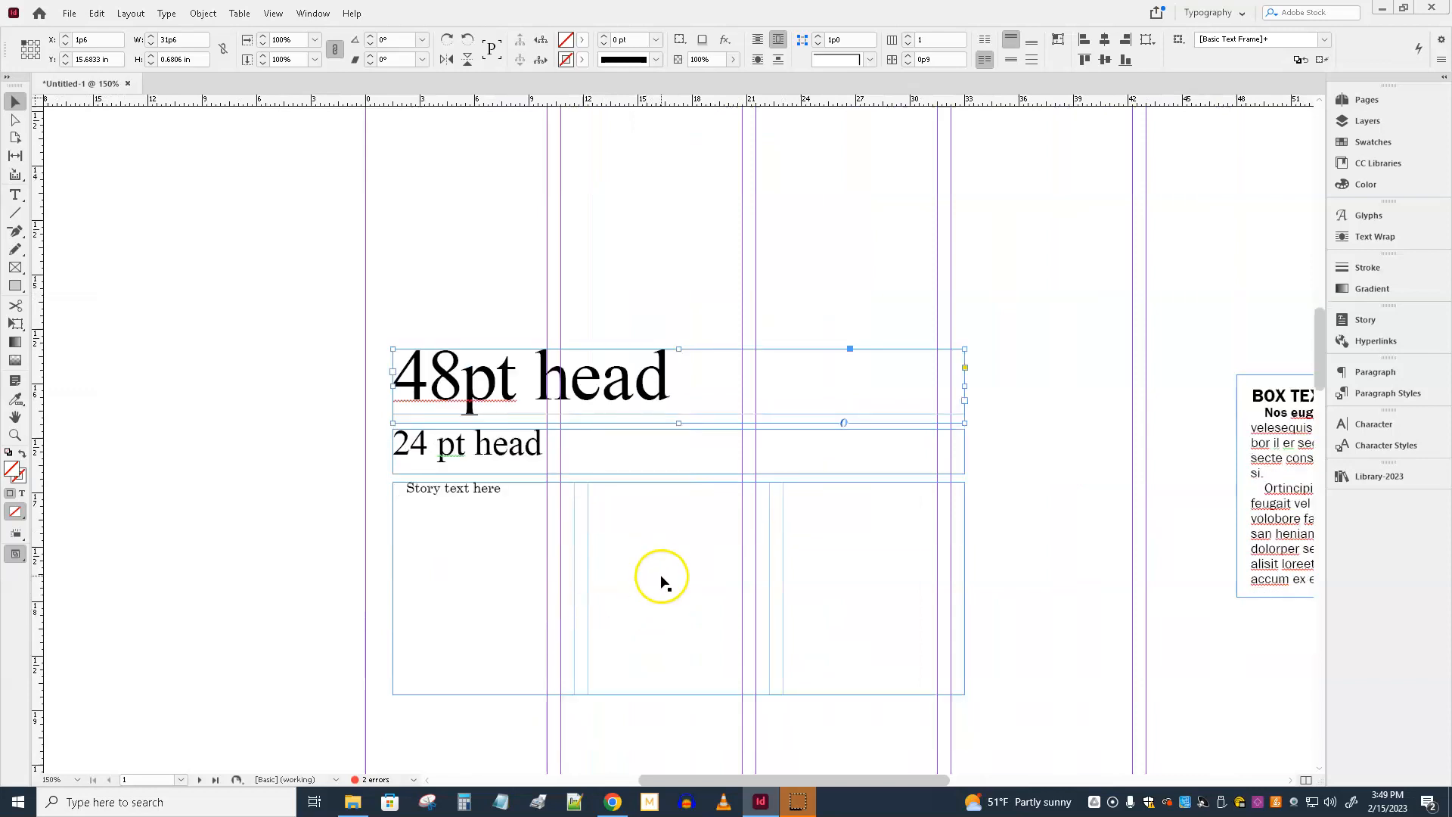
left_click(463, 370)
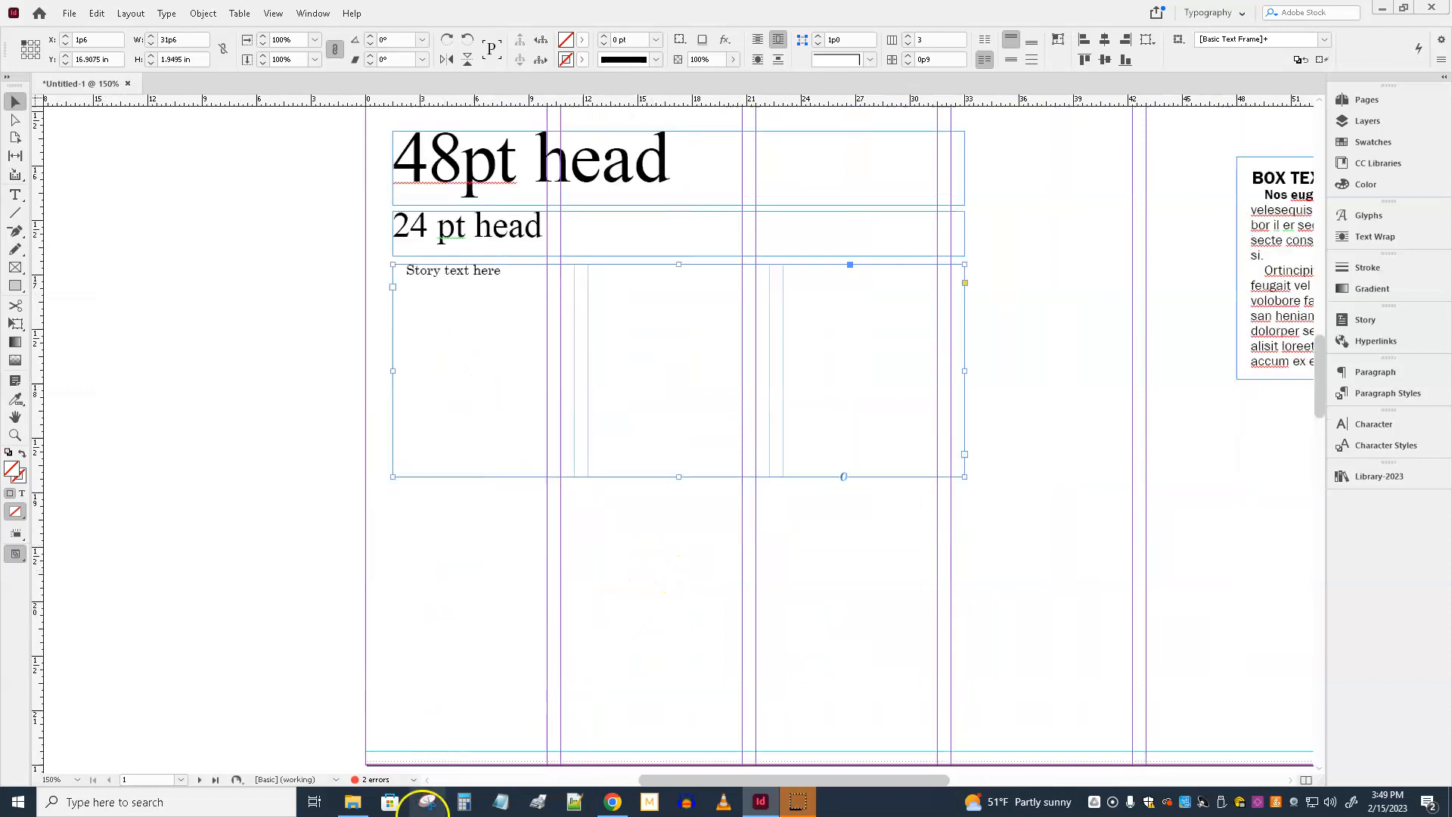
left_click(353, 808)
Open the 00_practice folder and drag snakeboy.doc onto the InDesign page as a new frame.
left_click(334, 235)
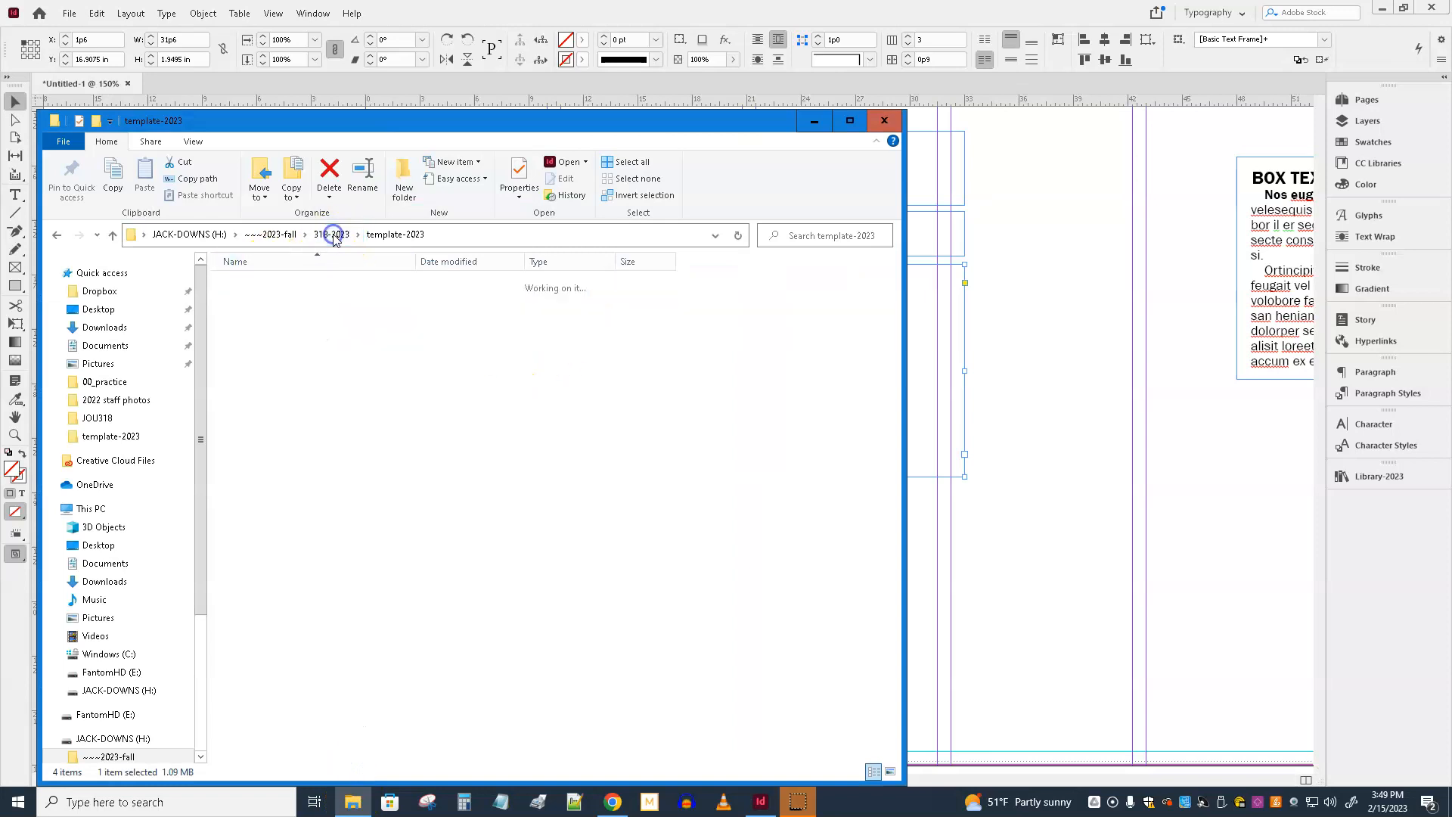
left_click(261, 285)
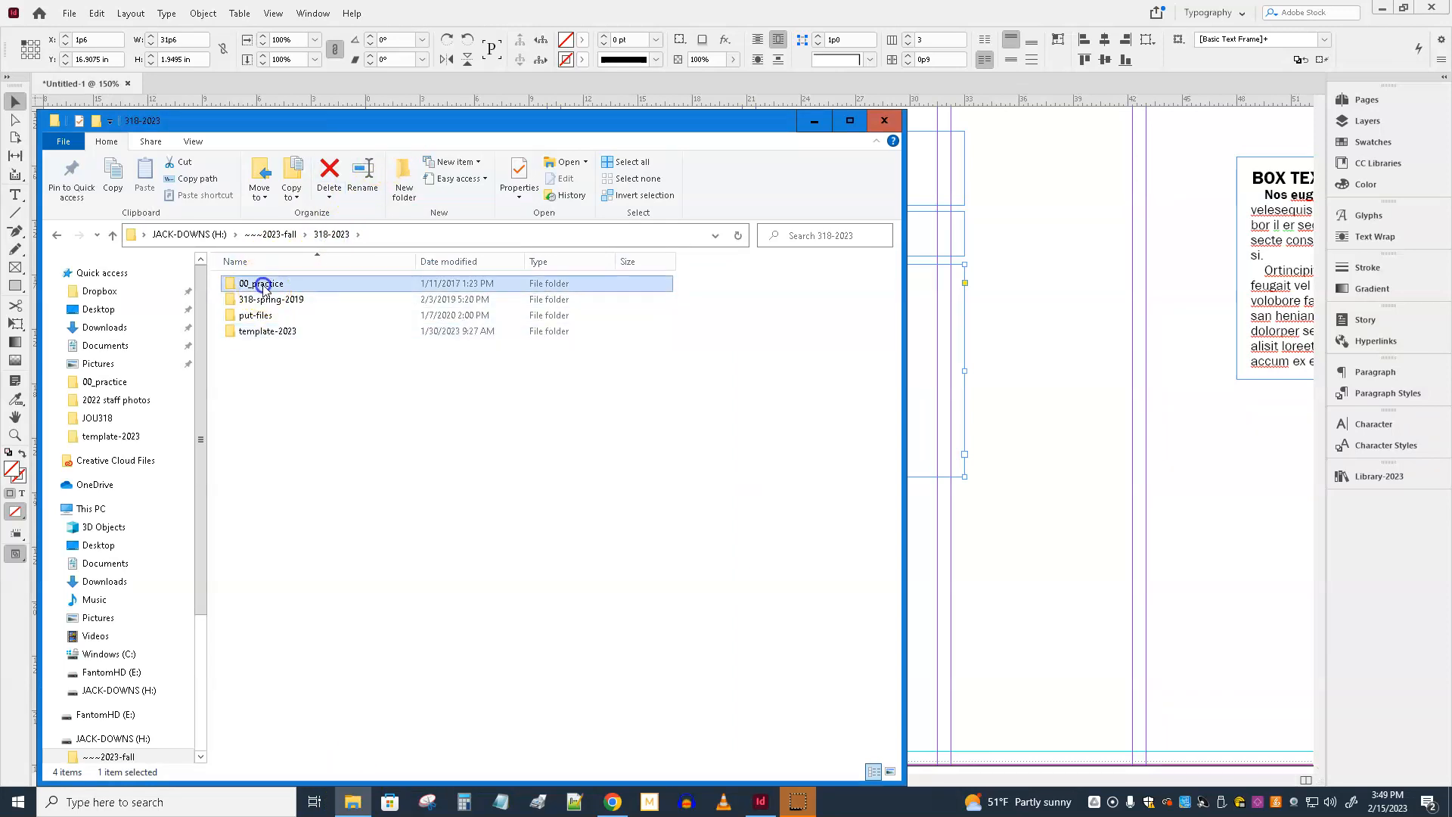
double_click(261, 285)
left_click_drag(353, 121, 1003, 100)
left_click_drag(929, 297, 438, 330)
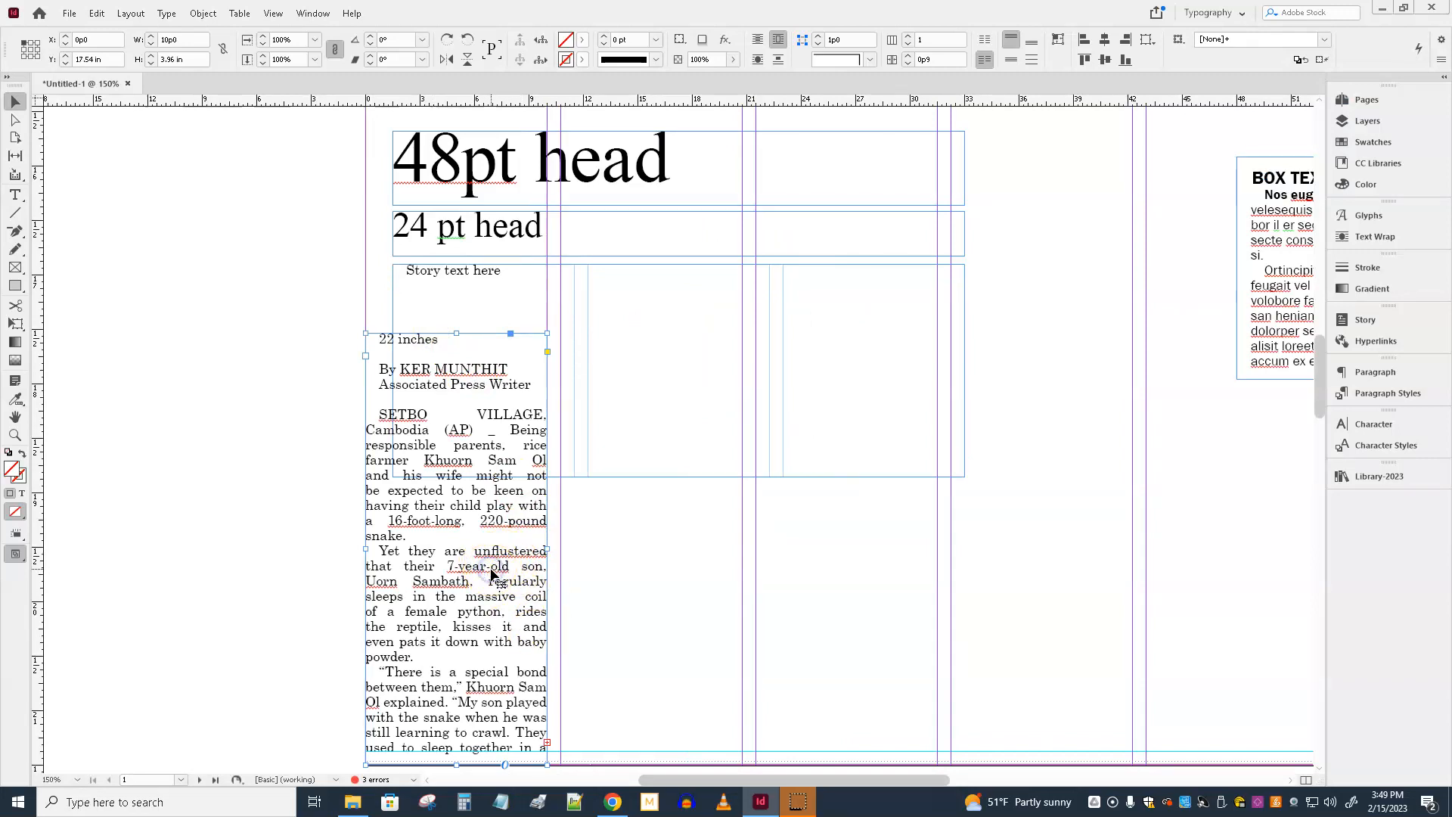
Undo the new frame and delete the Story text here placeholder from the story frame.
key("ctrl+z")
left_click(466, 291)
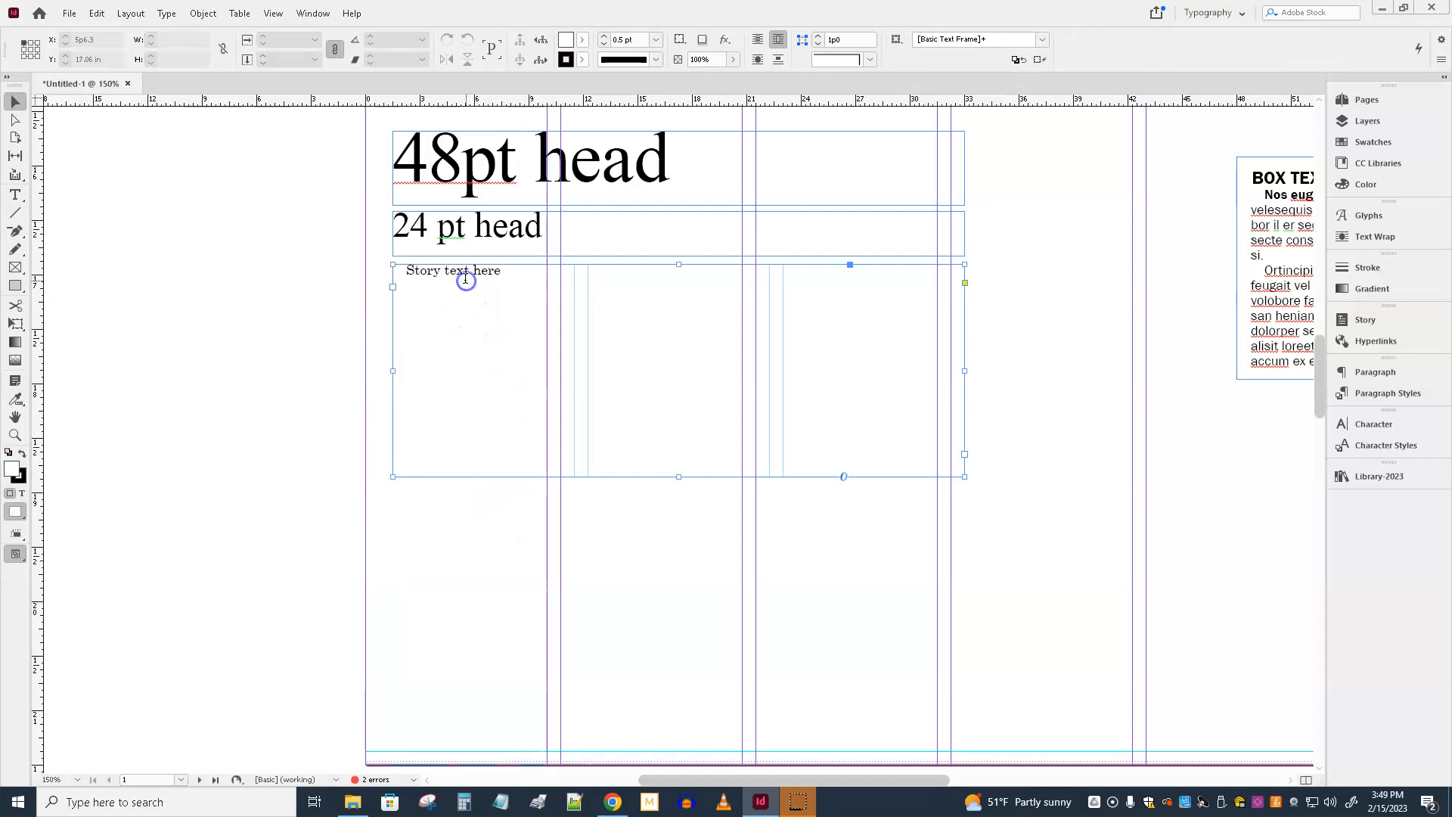
double_click(466, 280)
left_click_drag(507, 274, 363, 278)
key("BackSpace")
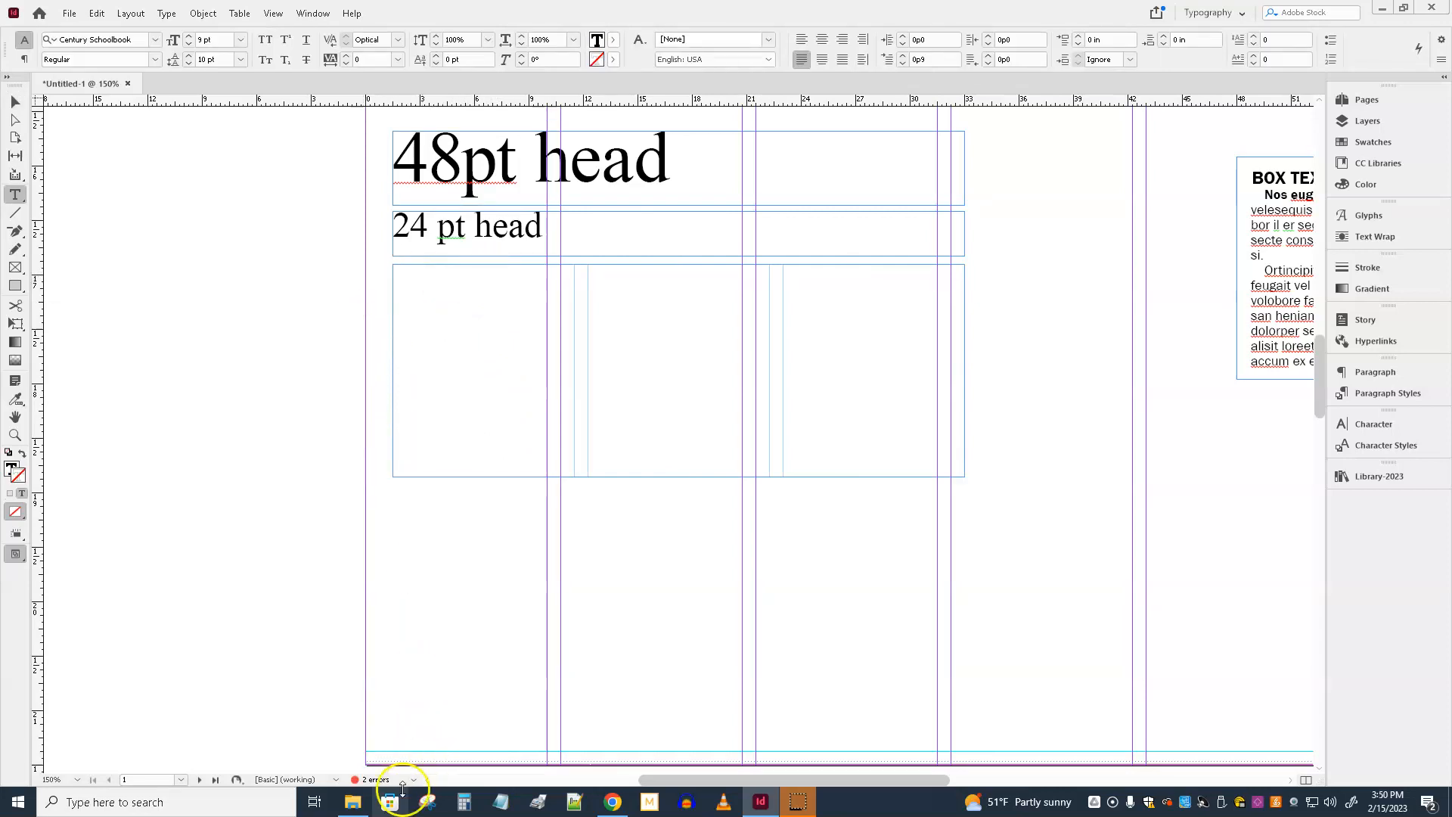
Drag snakeboy.doc into the empty story frame so it flows across three columns.
left_click(353, 802)
left_click_drag(917, 290, 557, 340)
left_click(411, 339)
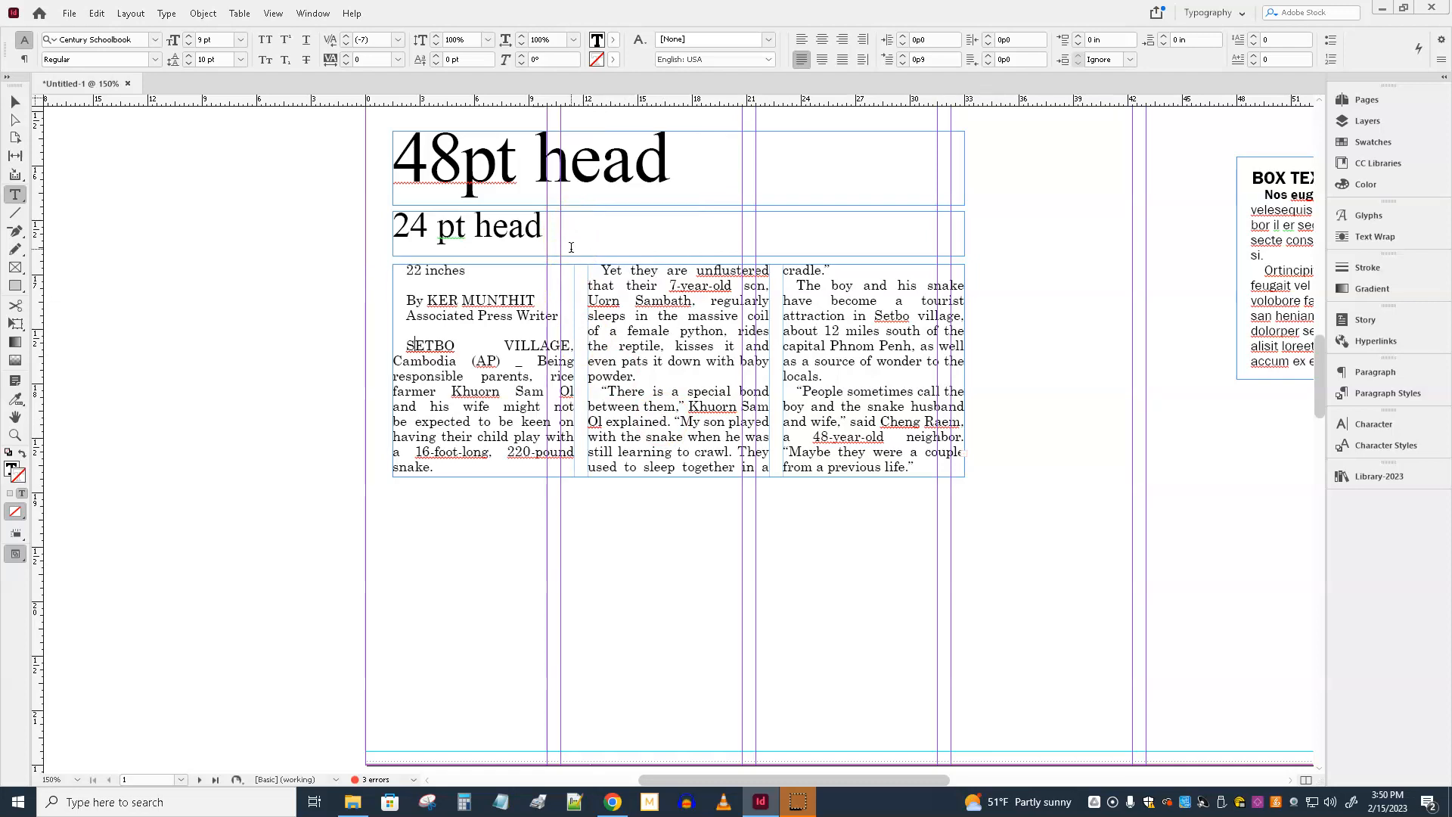
left_click(15, 101)
scroll(1103, 411, "up", 3)
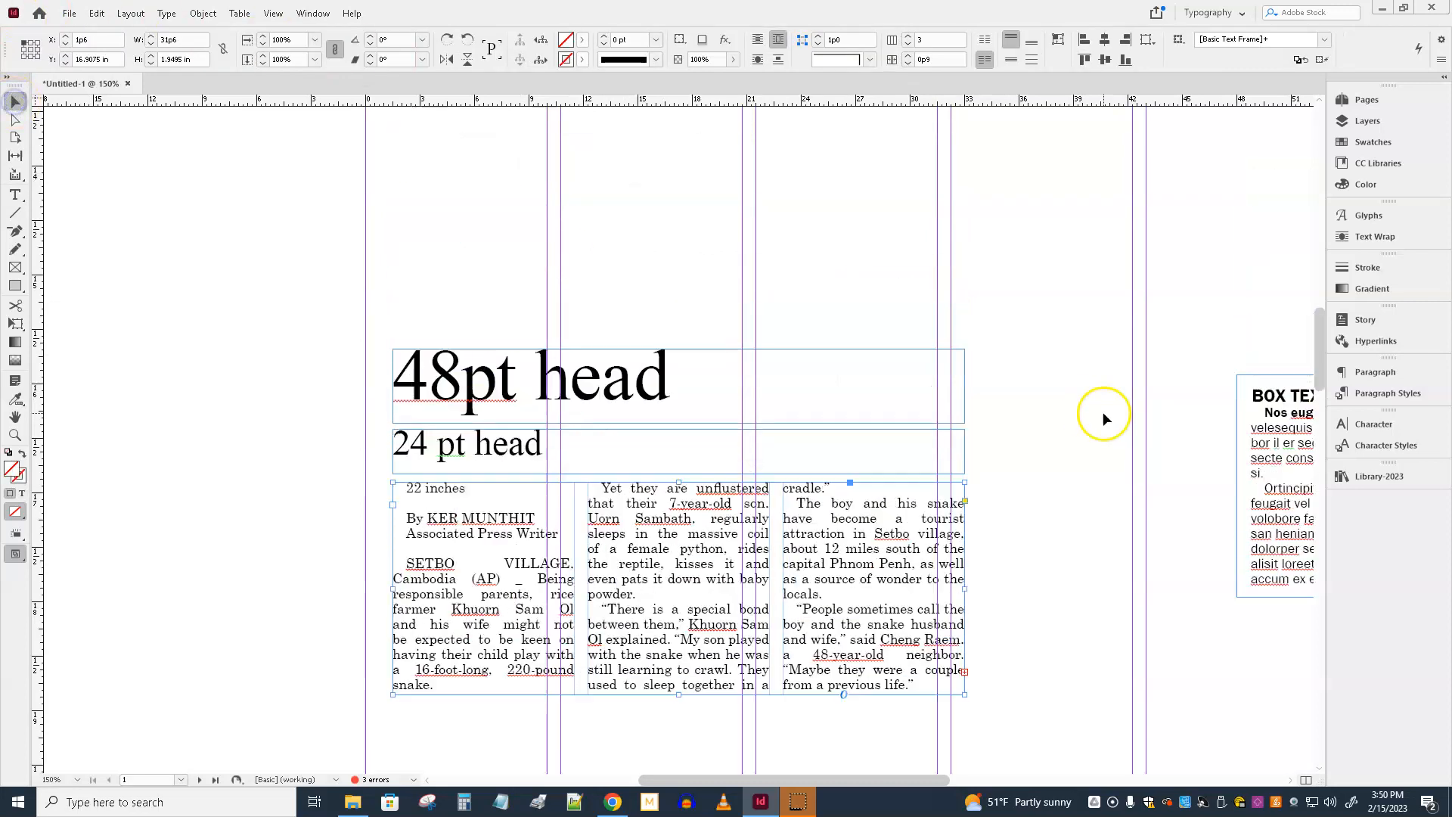
scroll(1103, 412, "up", 5)
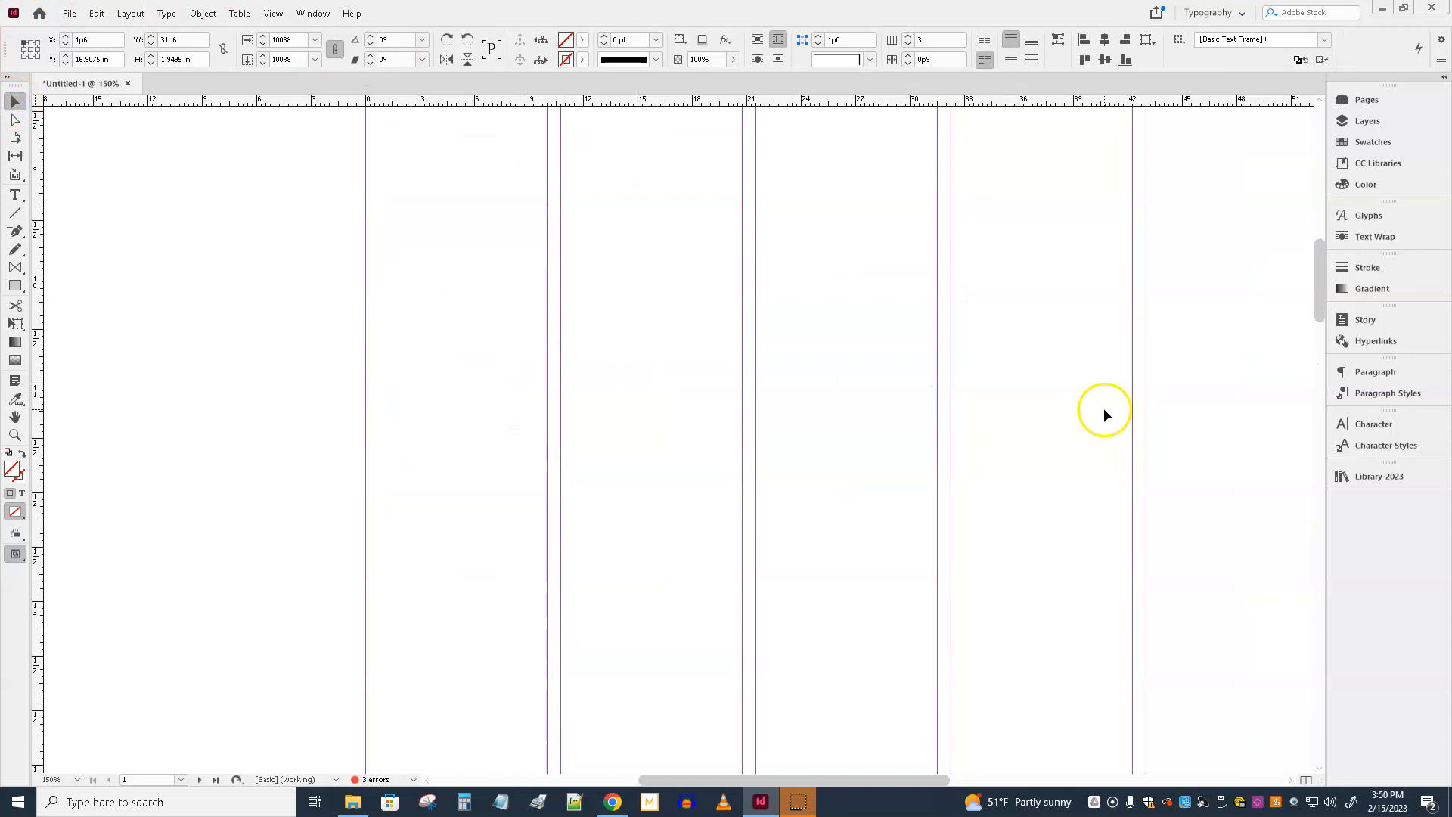
left_click(16, 287)
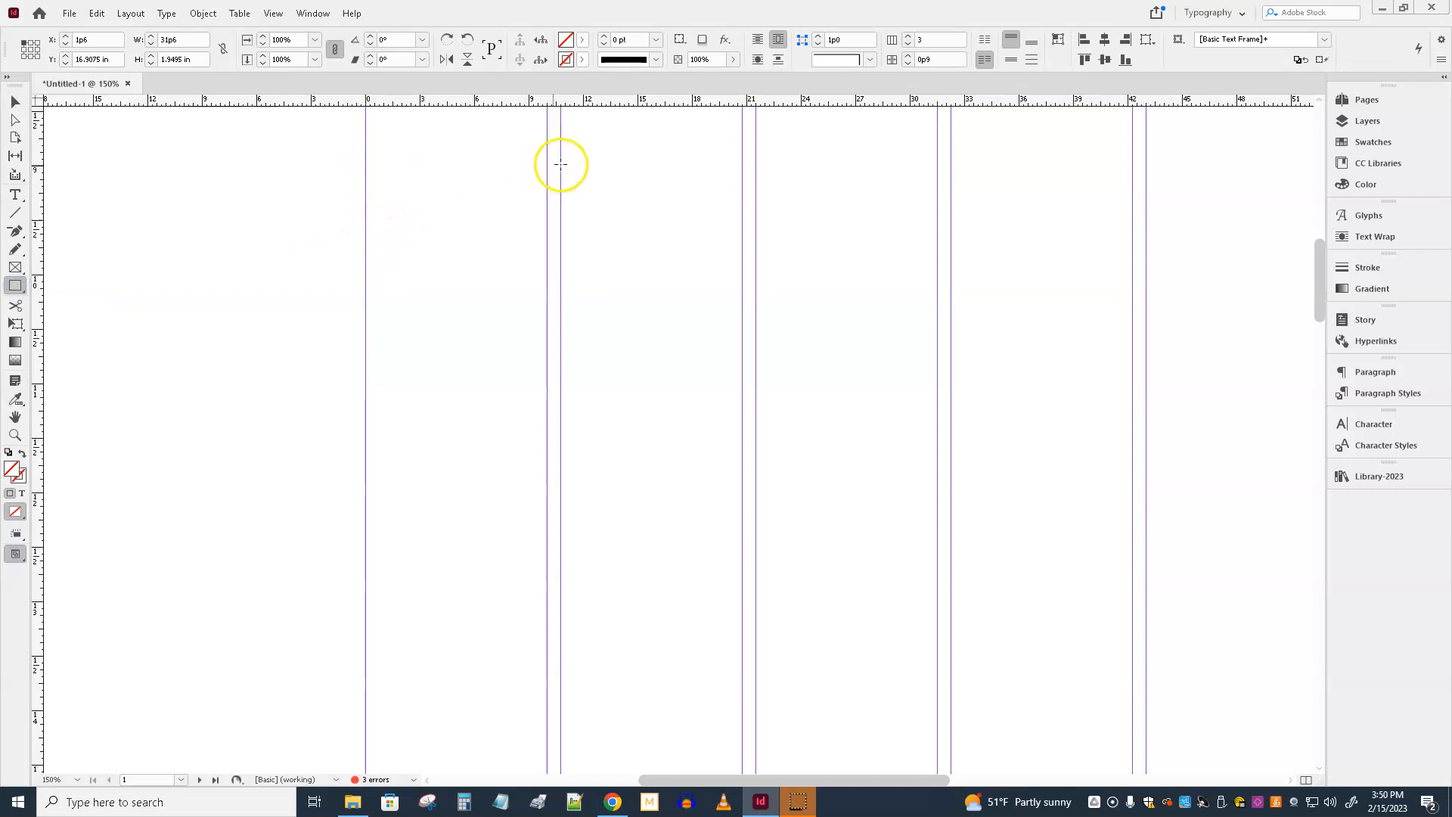
Draw a frame across the two middle columns and place the snake photo from 00_practice.
left_click_drag(560, 164, 937, 507)
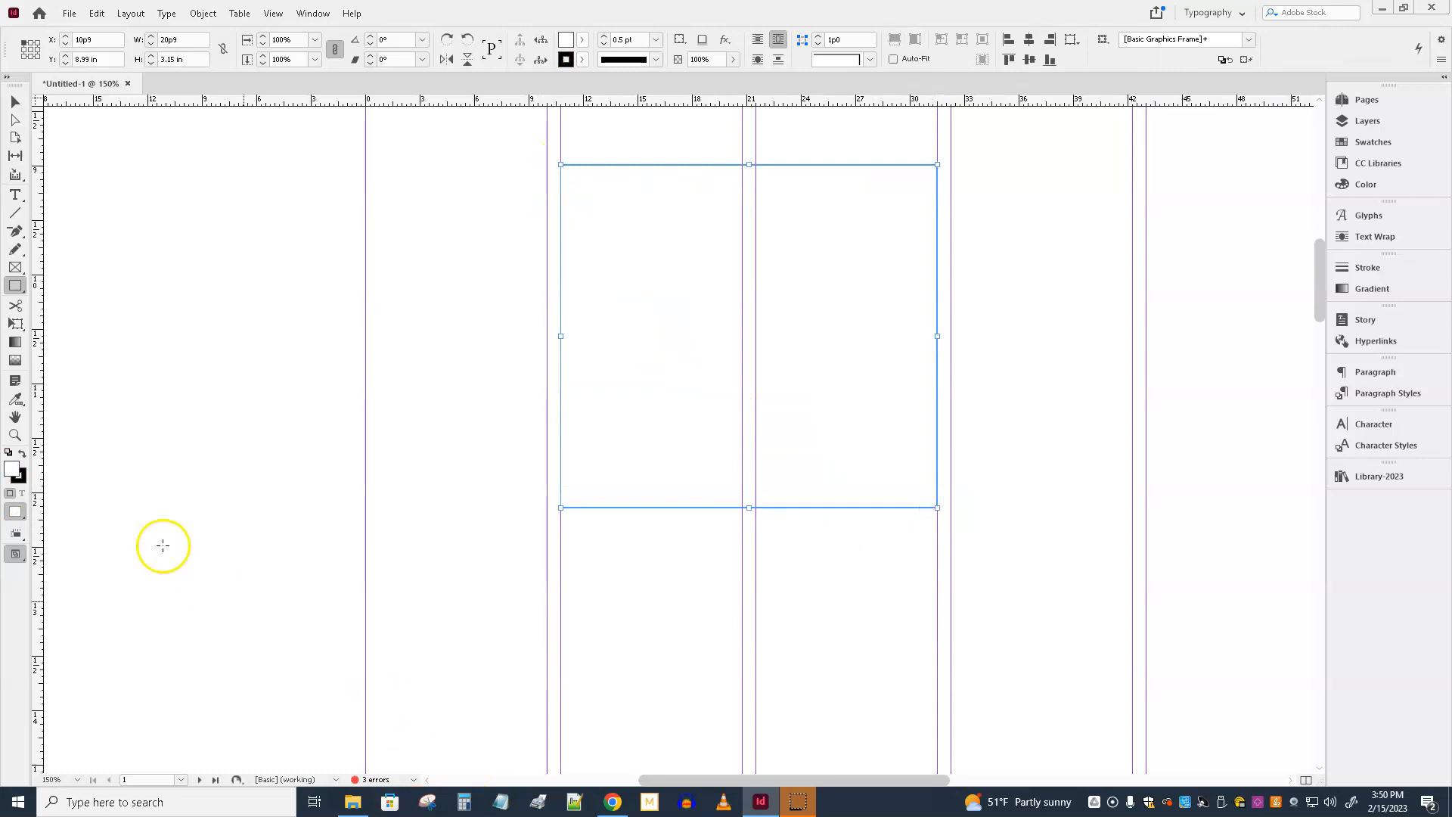
left_click(16, 102)
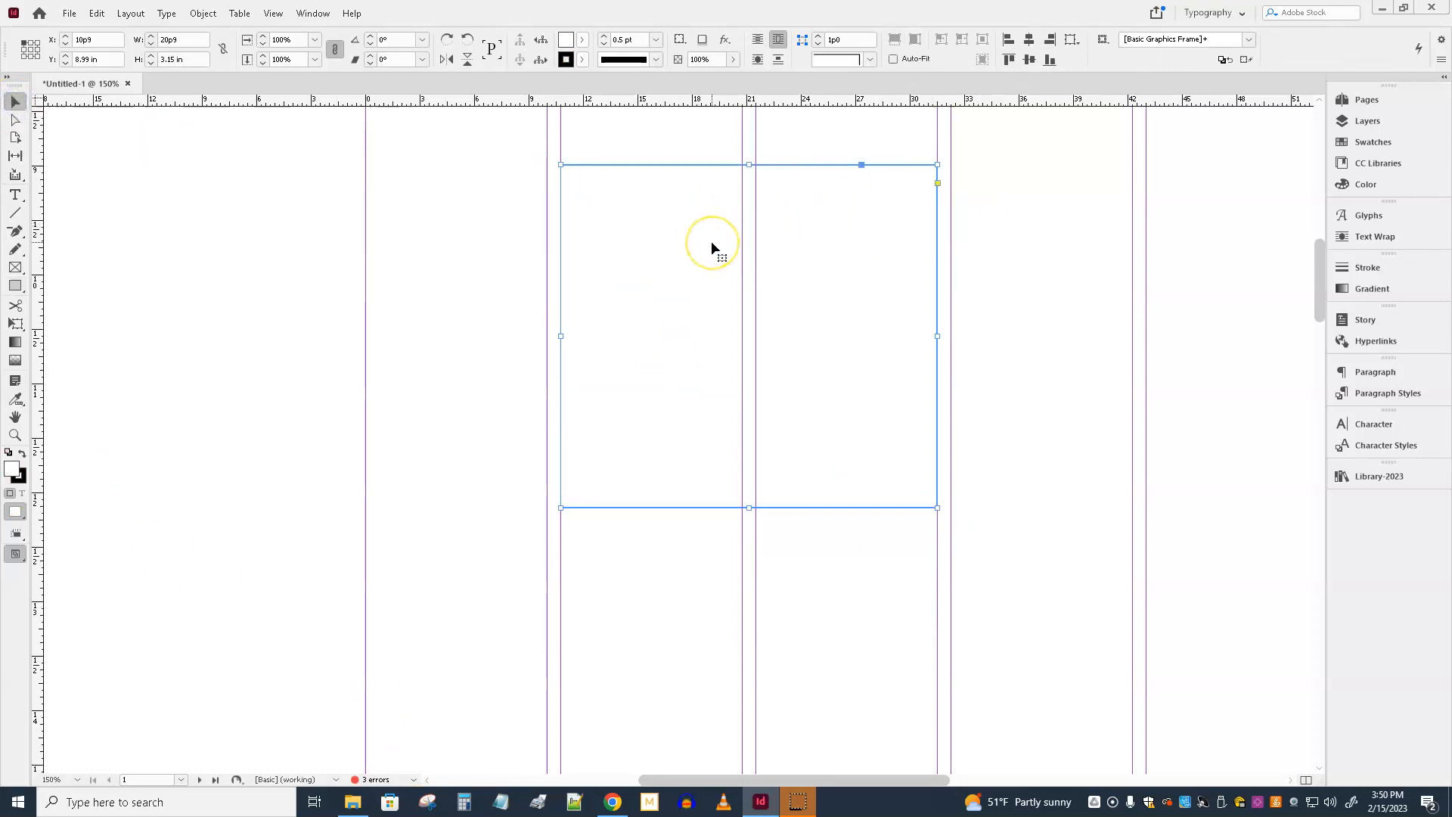
key("ctrl+d")
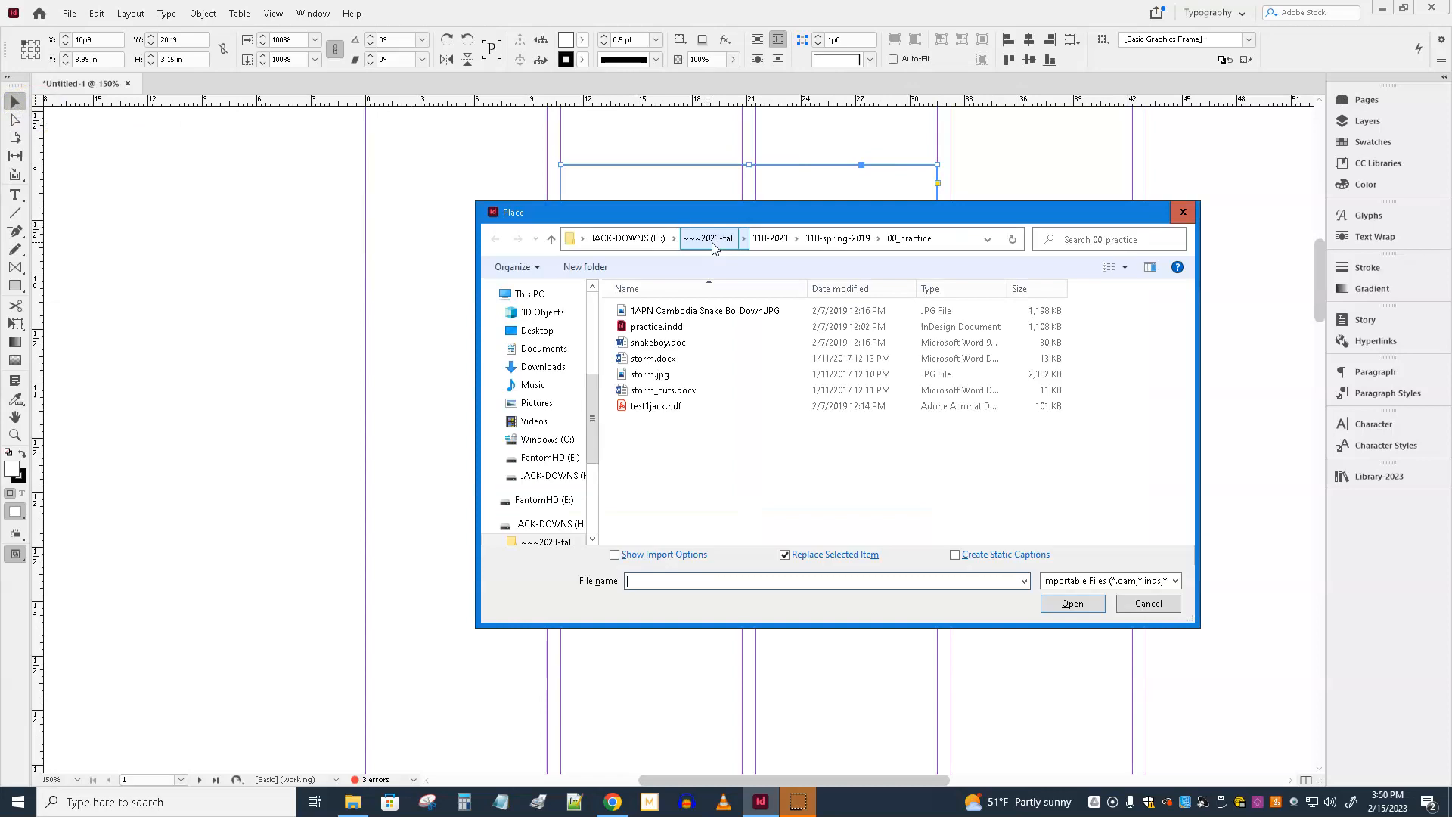
double_click(685, 314)
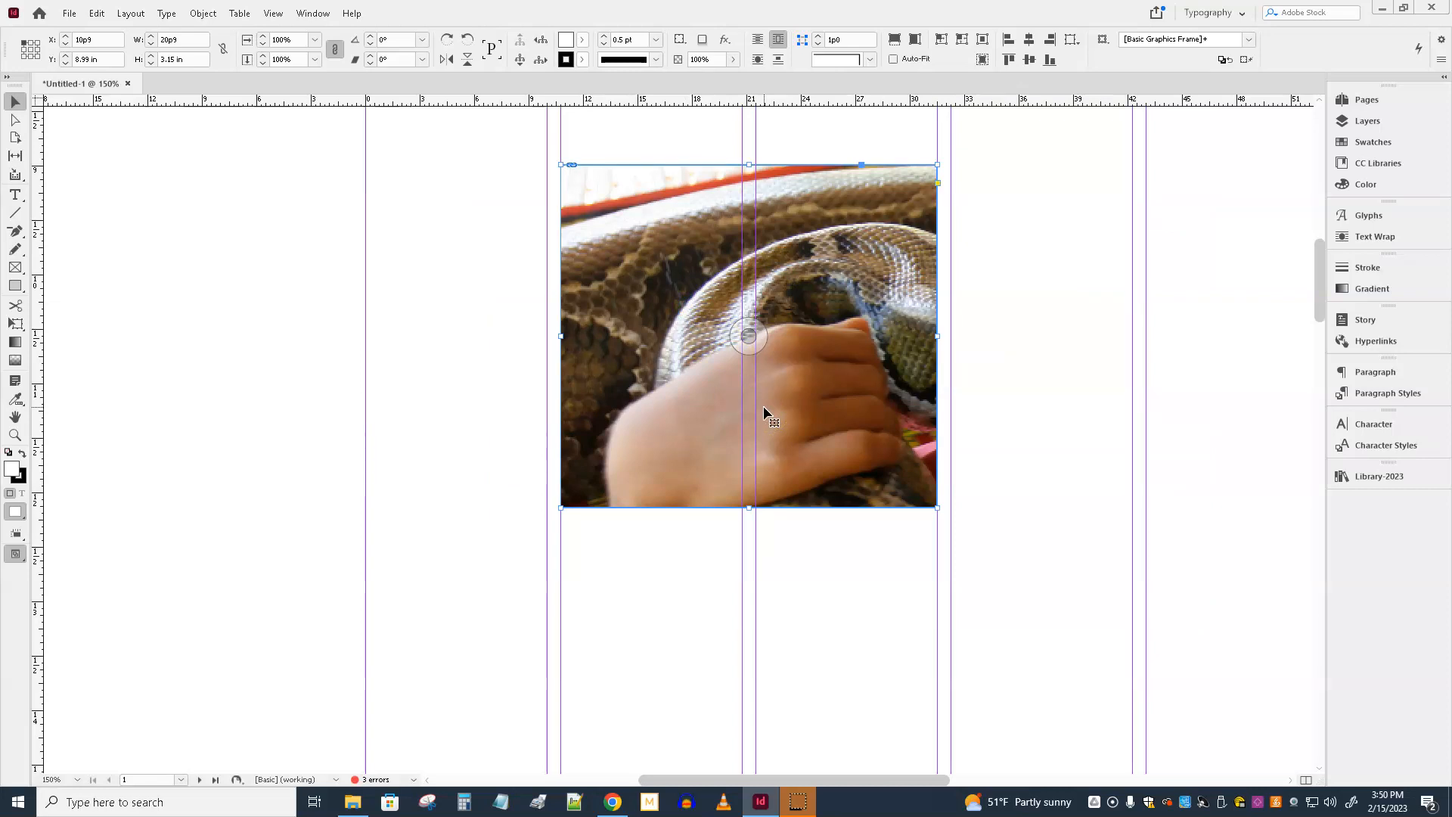
Shift the snake photo up and left inside its frame, then reselect the frame.
left_click(16, 121)
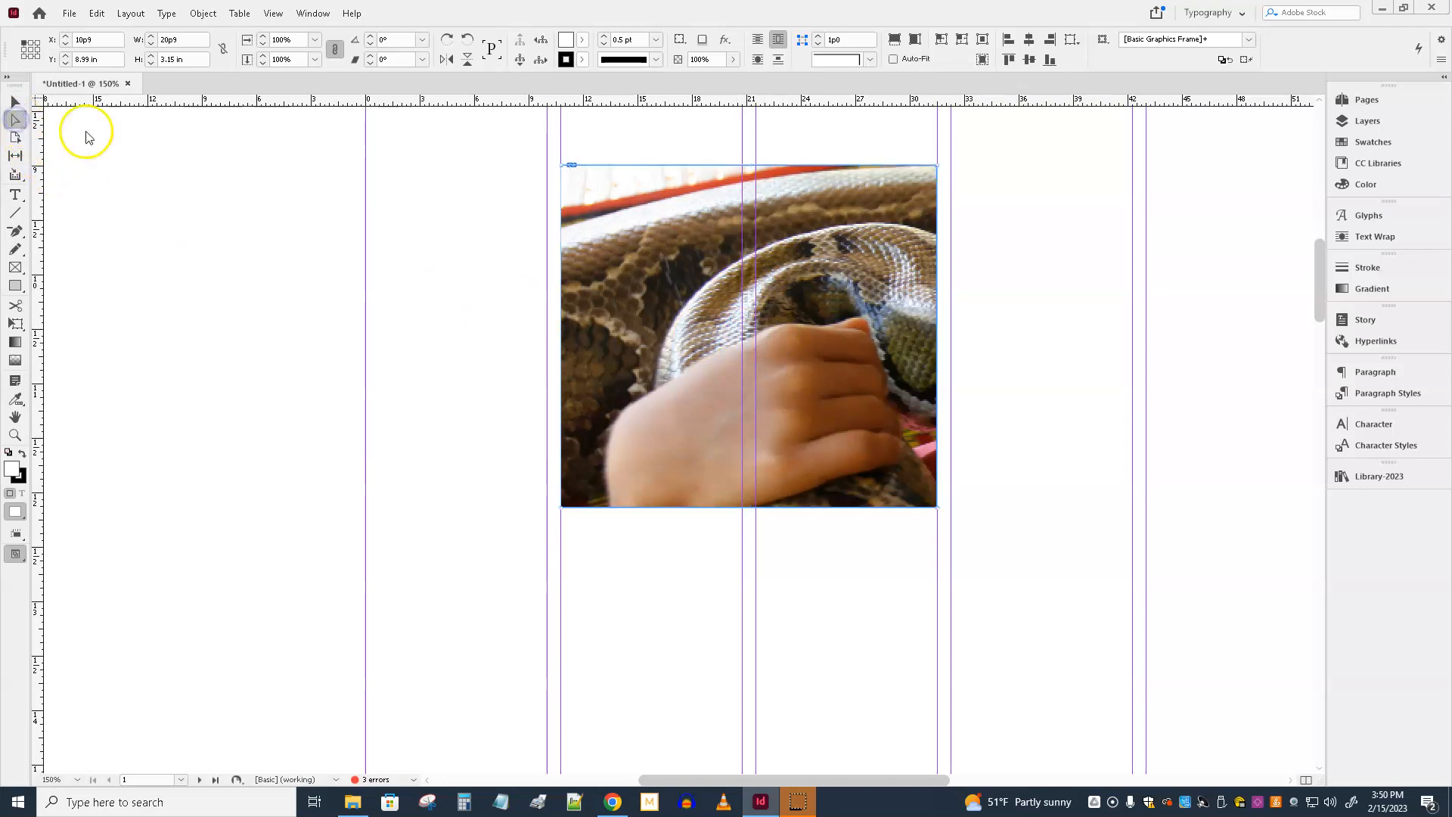
left_click(662, 285)
mouse_move(663, 288)
left_mouse_down()
mouse_move(633, 269)
mouse_move(649, 274)
left_mouse_up()
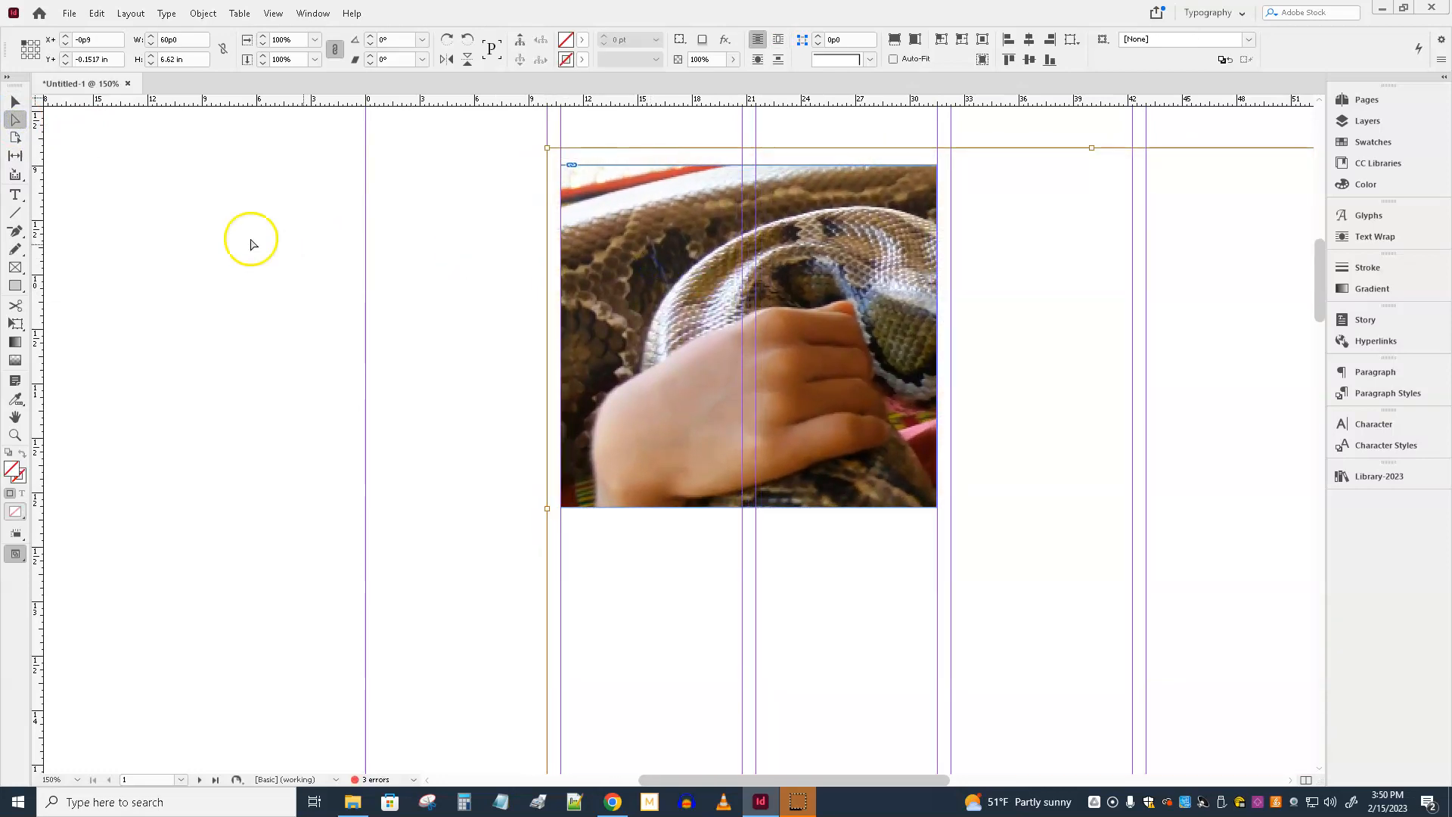
left_click(15, 101)
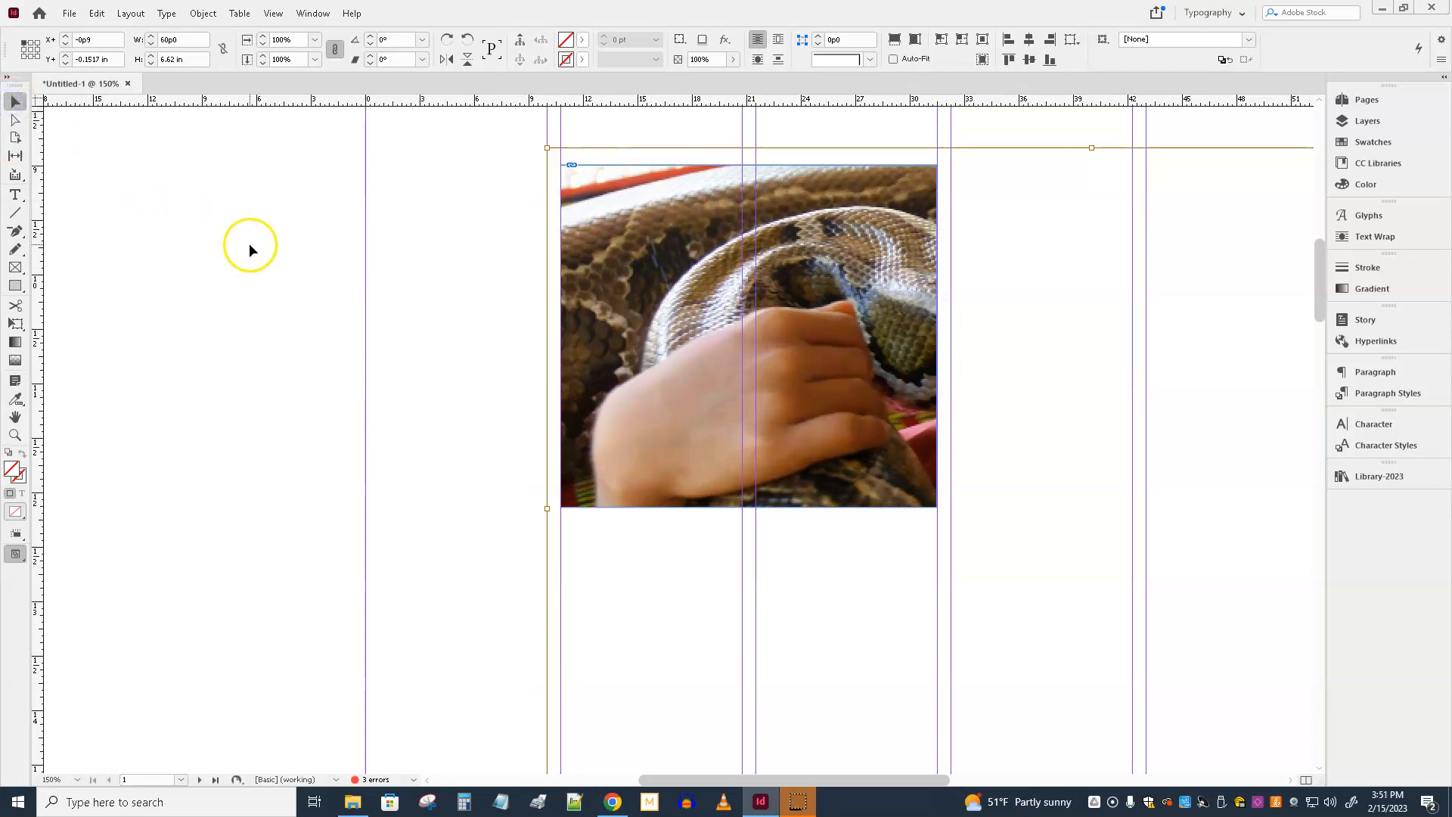
left_click(417, 243)
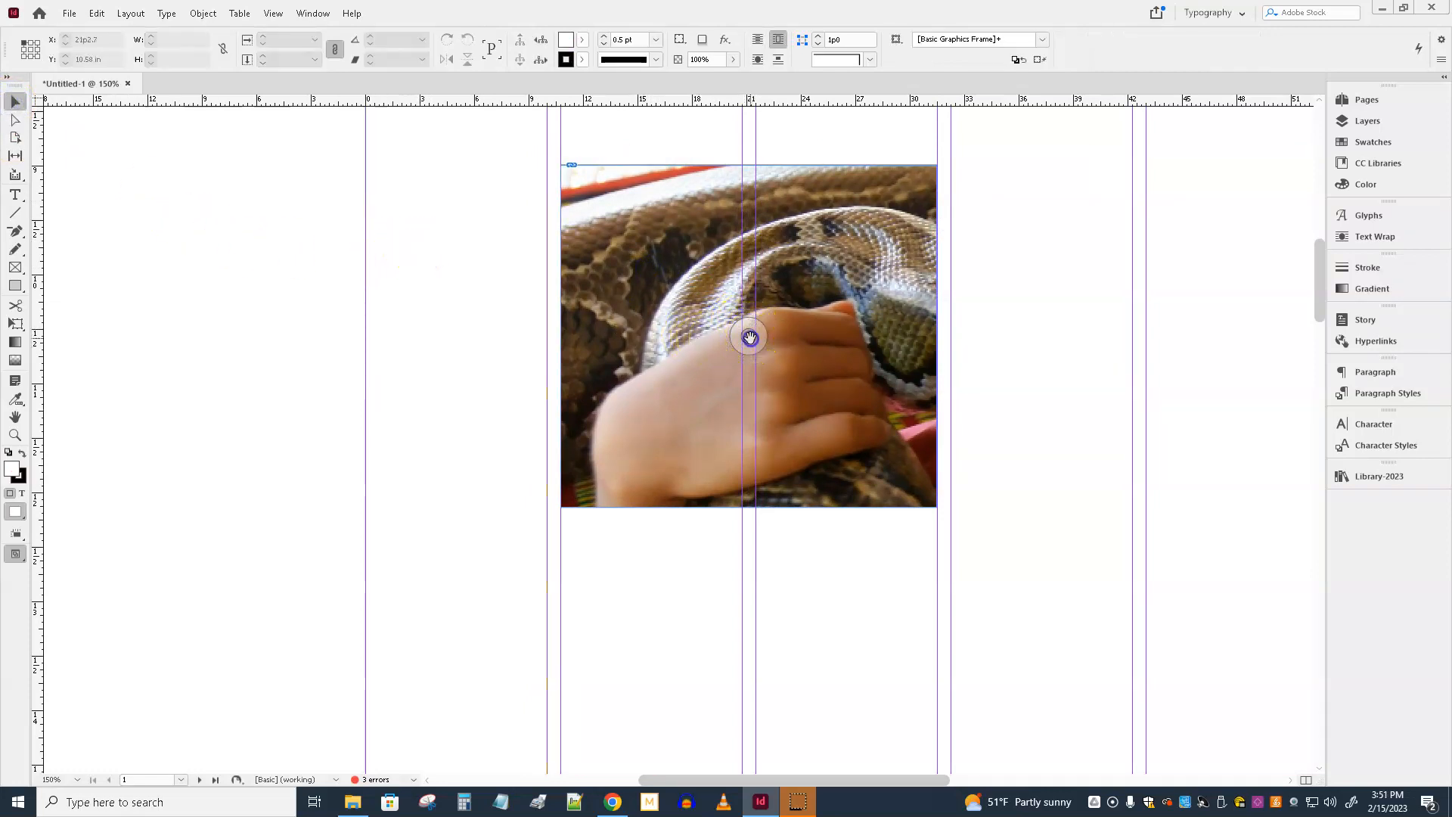
left_click_drag(750, 340, 755, 343)
left_click(266, 361)
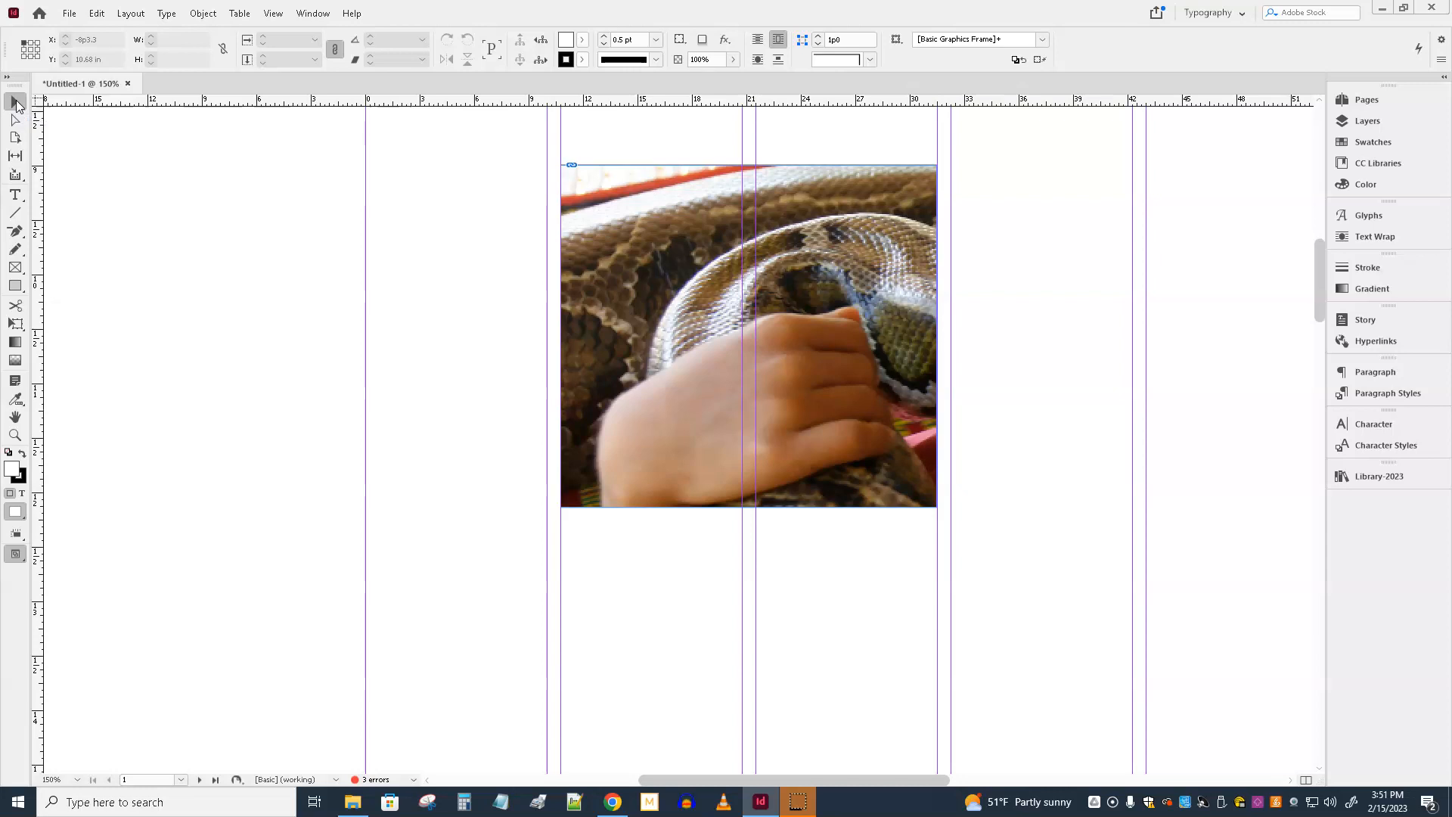
left_click(600, 251)
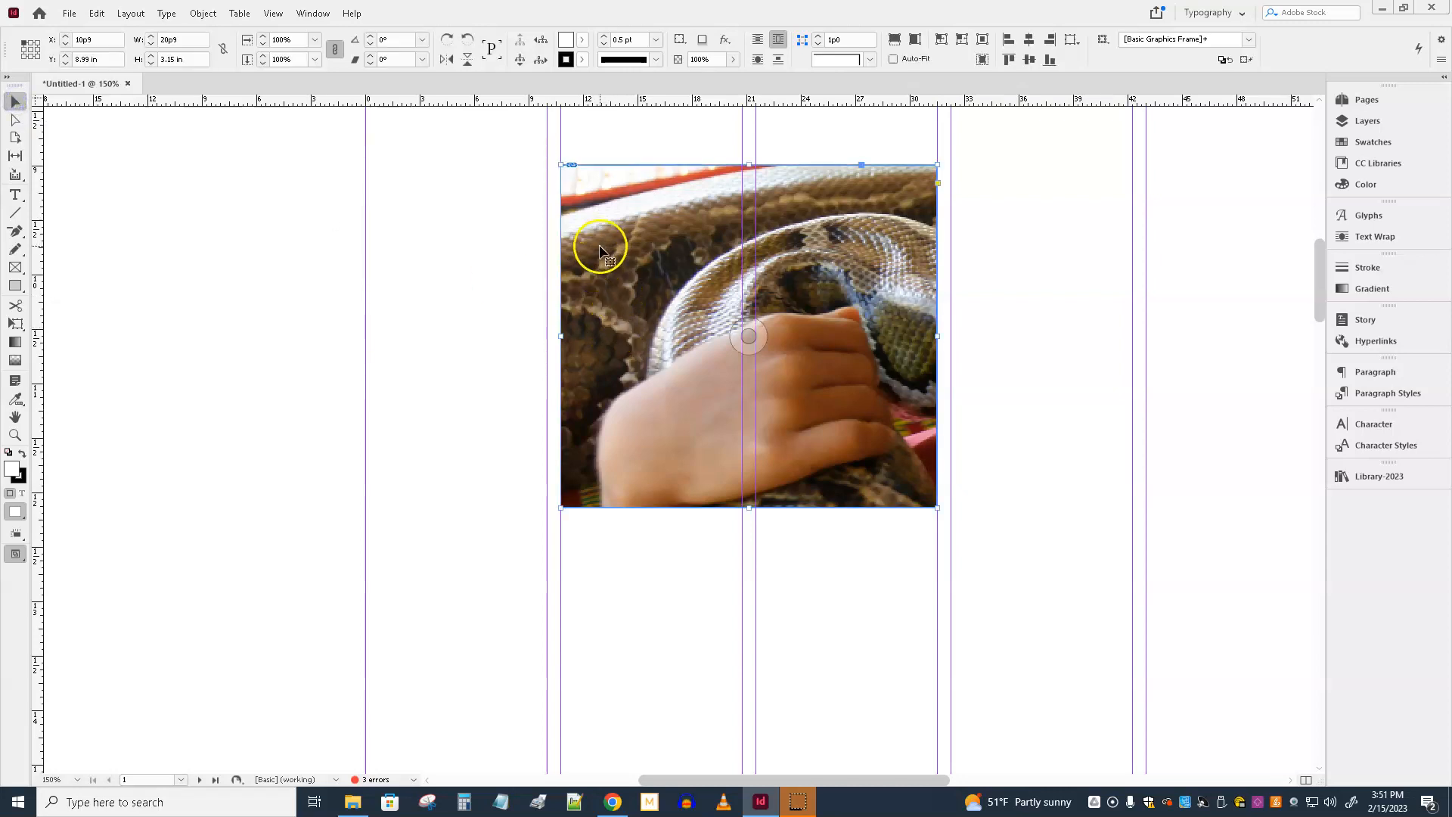
Fit the snake photo proportionally in its frame and trim the frame to the picture's height.
right_click(632, 241)
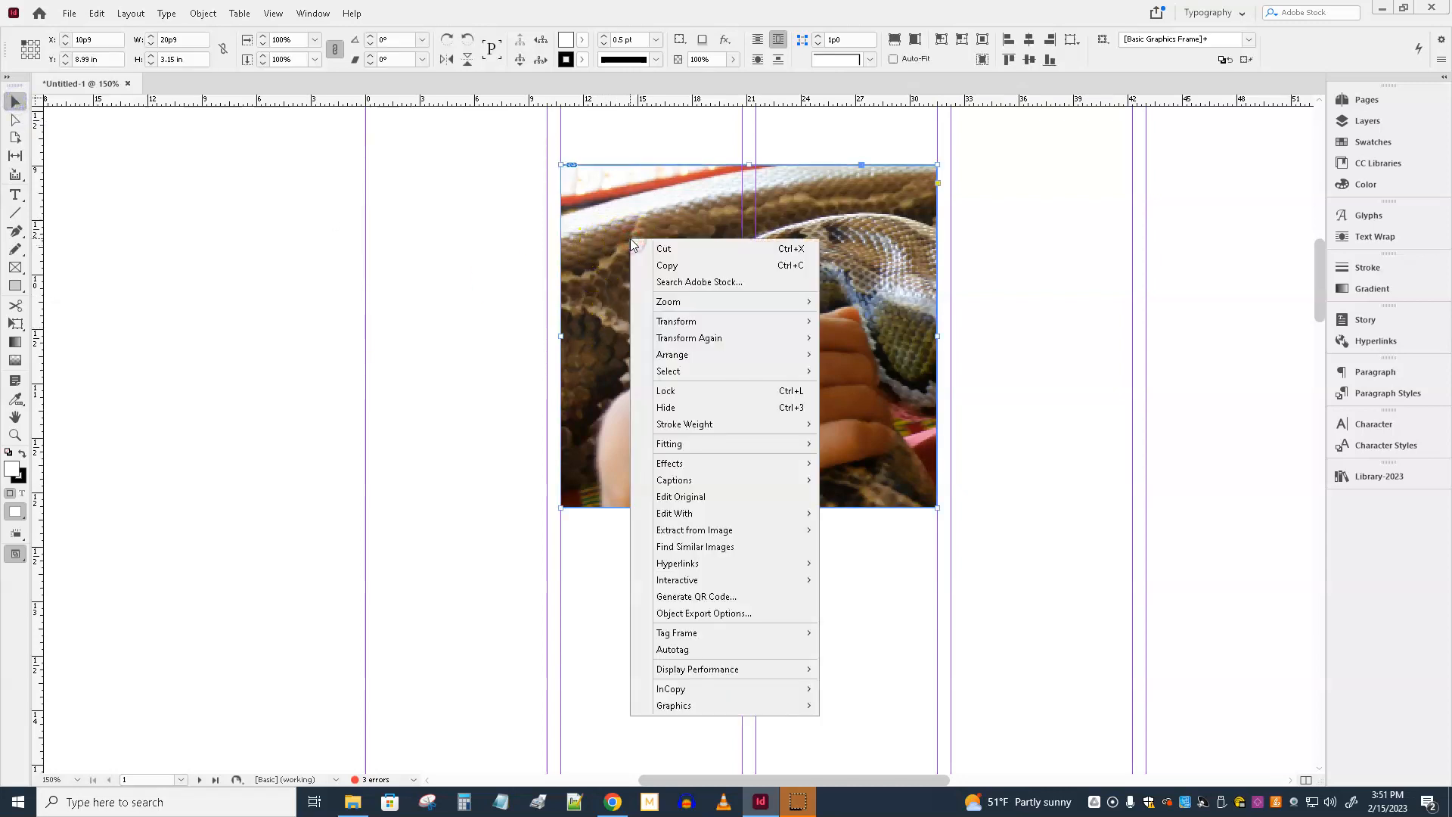
mouse_move(711, 449)
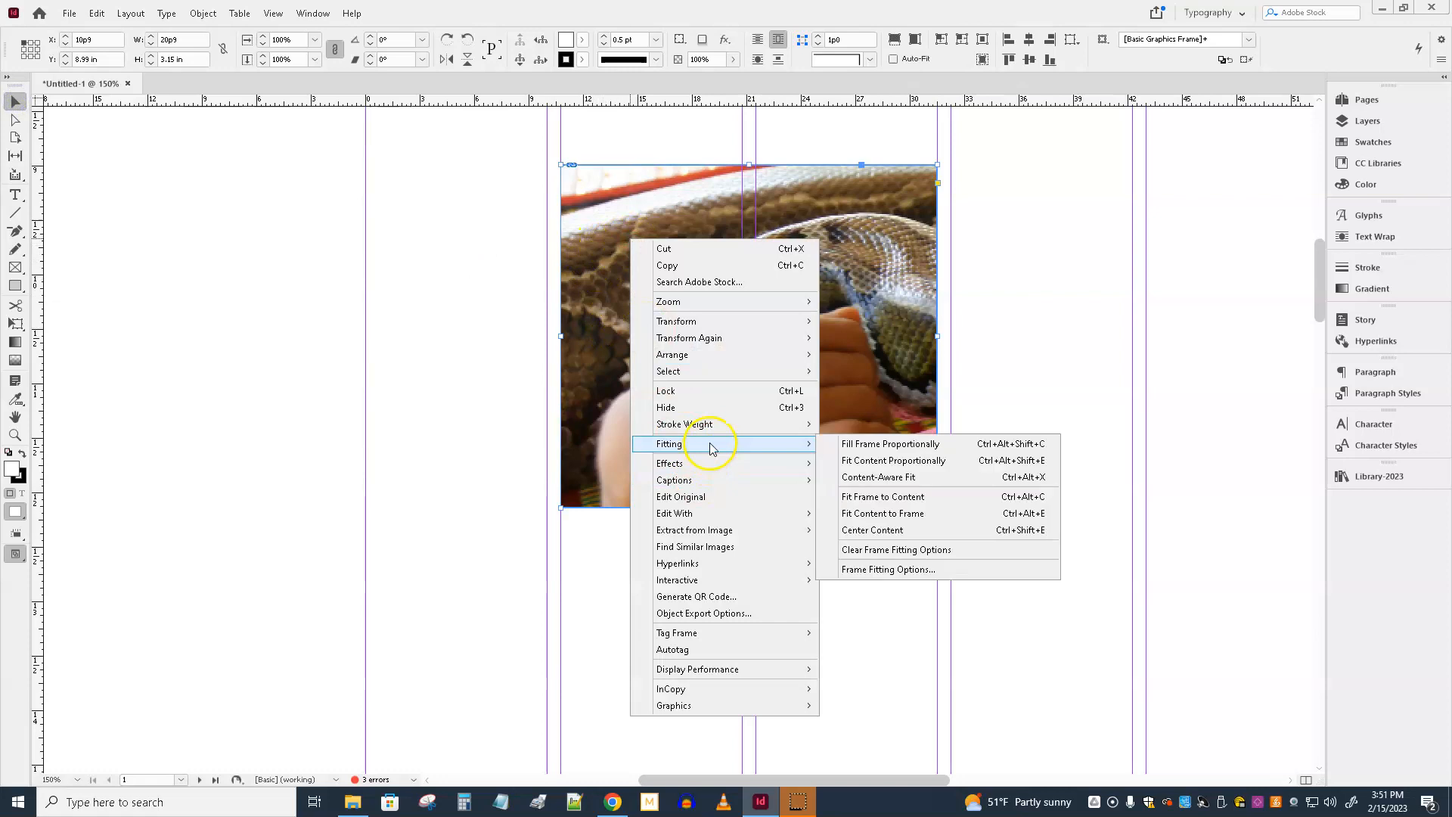
left_click(929, 461)
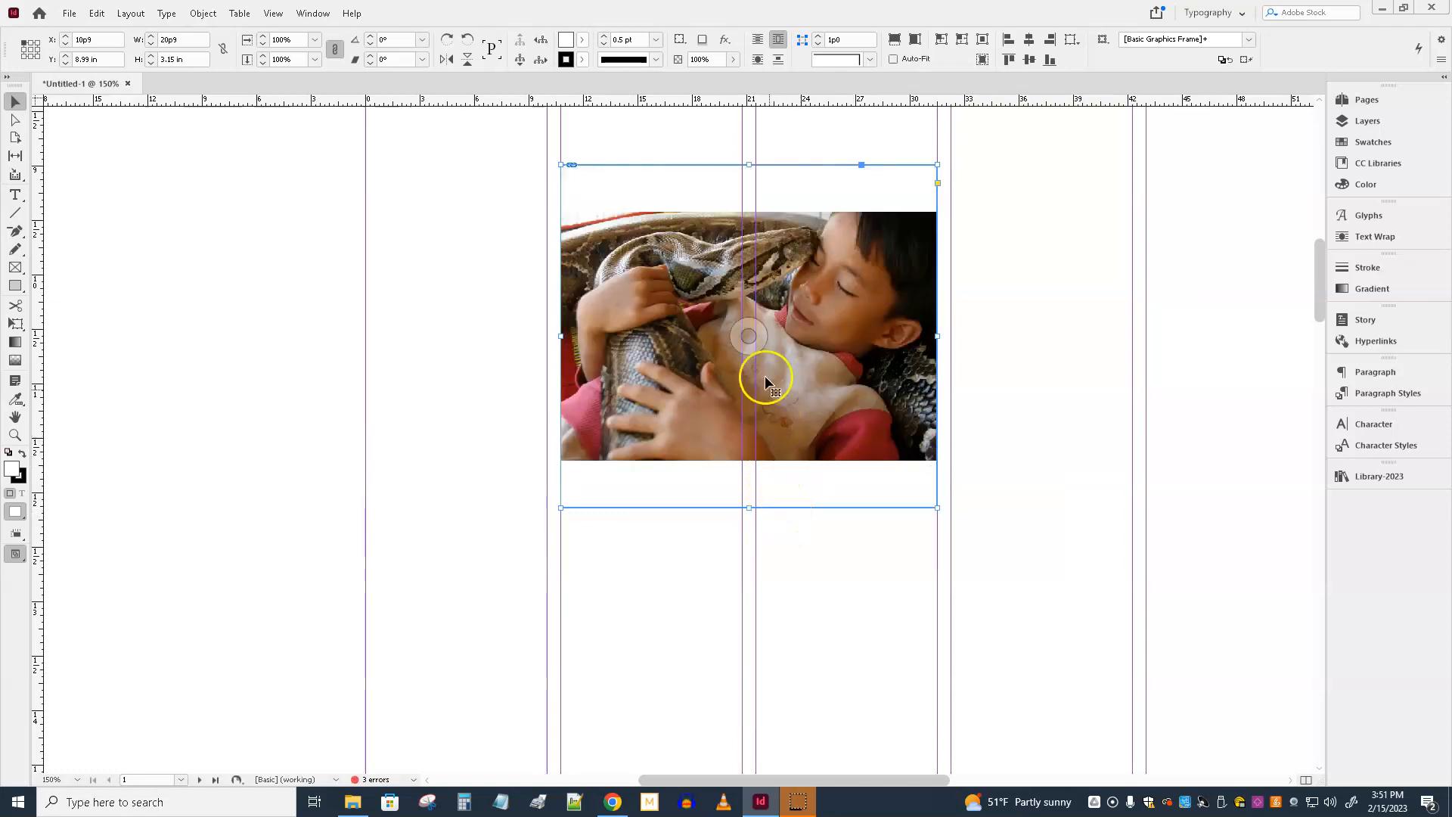
left_click_drag(749, 508, 751, 495)
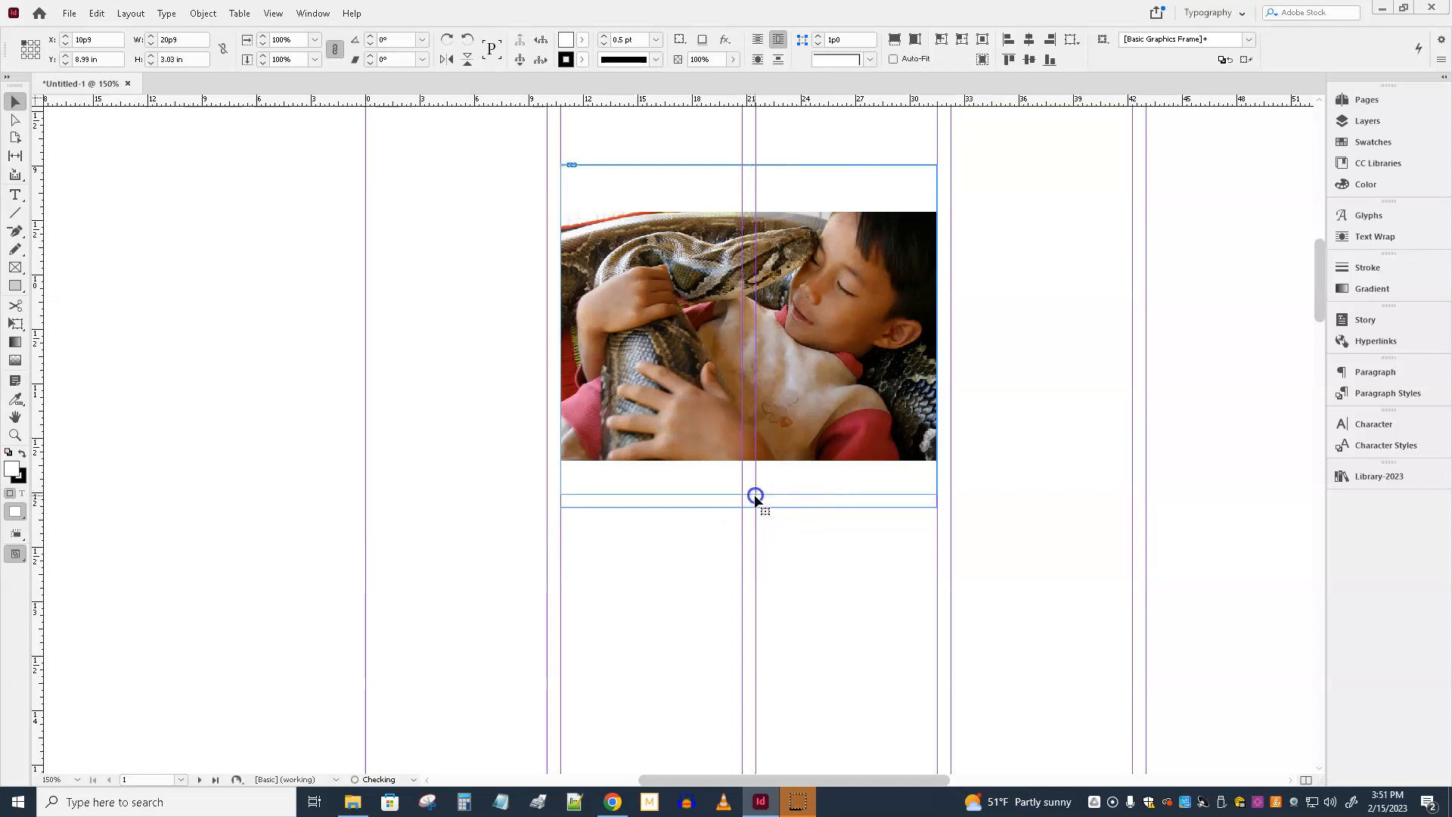
double_click(751, 494)
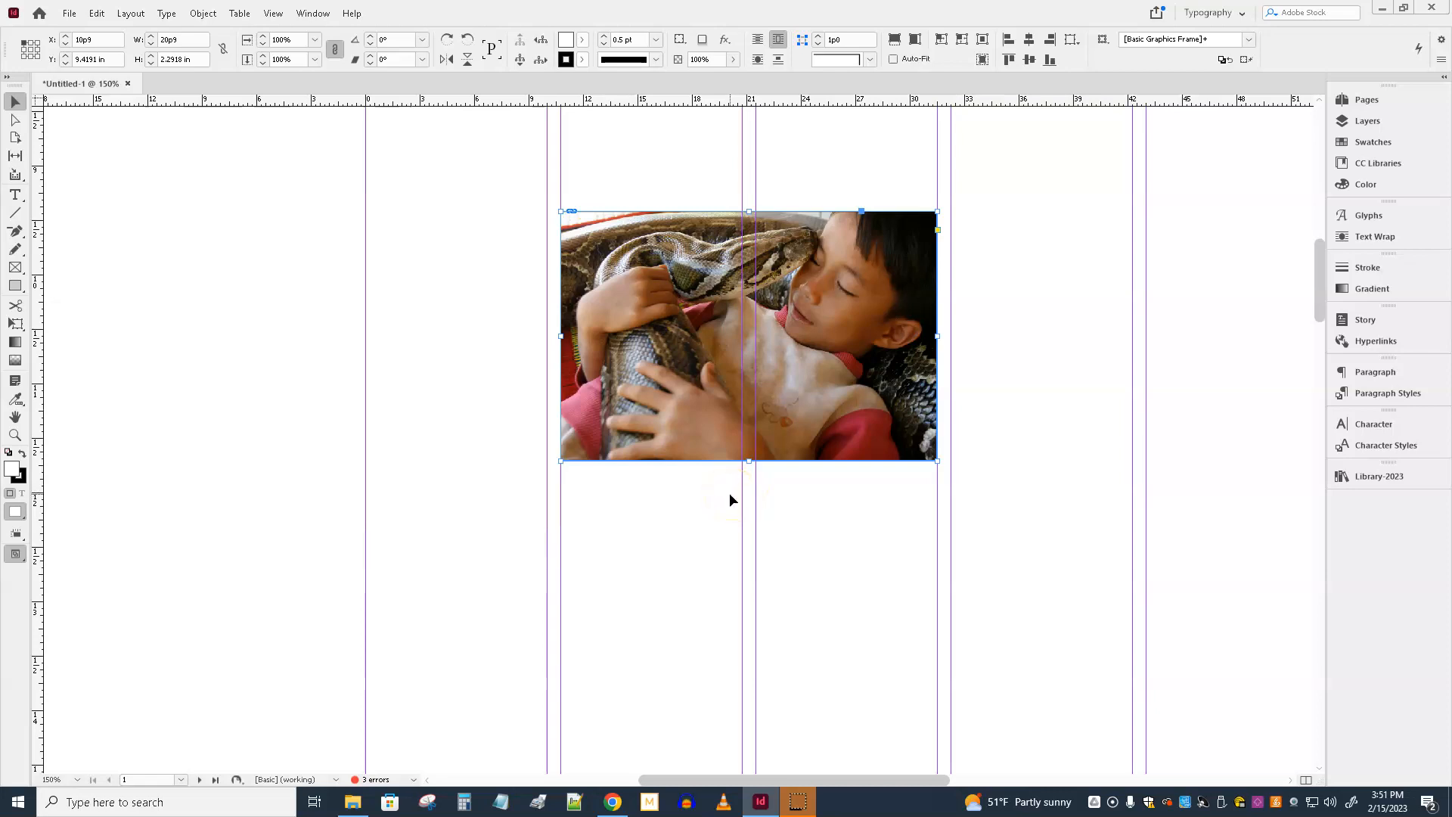
Delete the accidental duplicate of the snake photo.
left_click(679, 432)
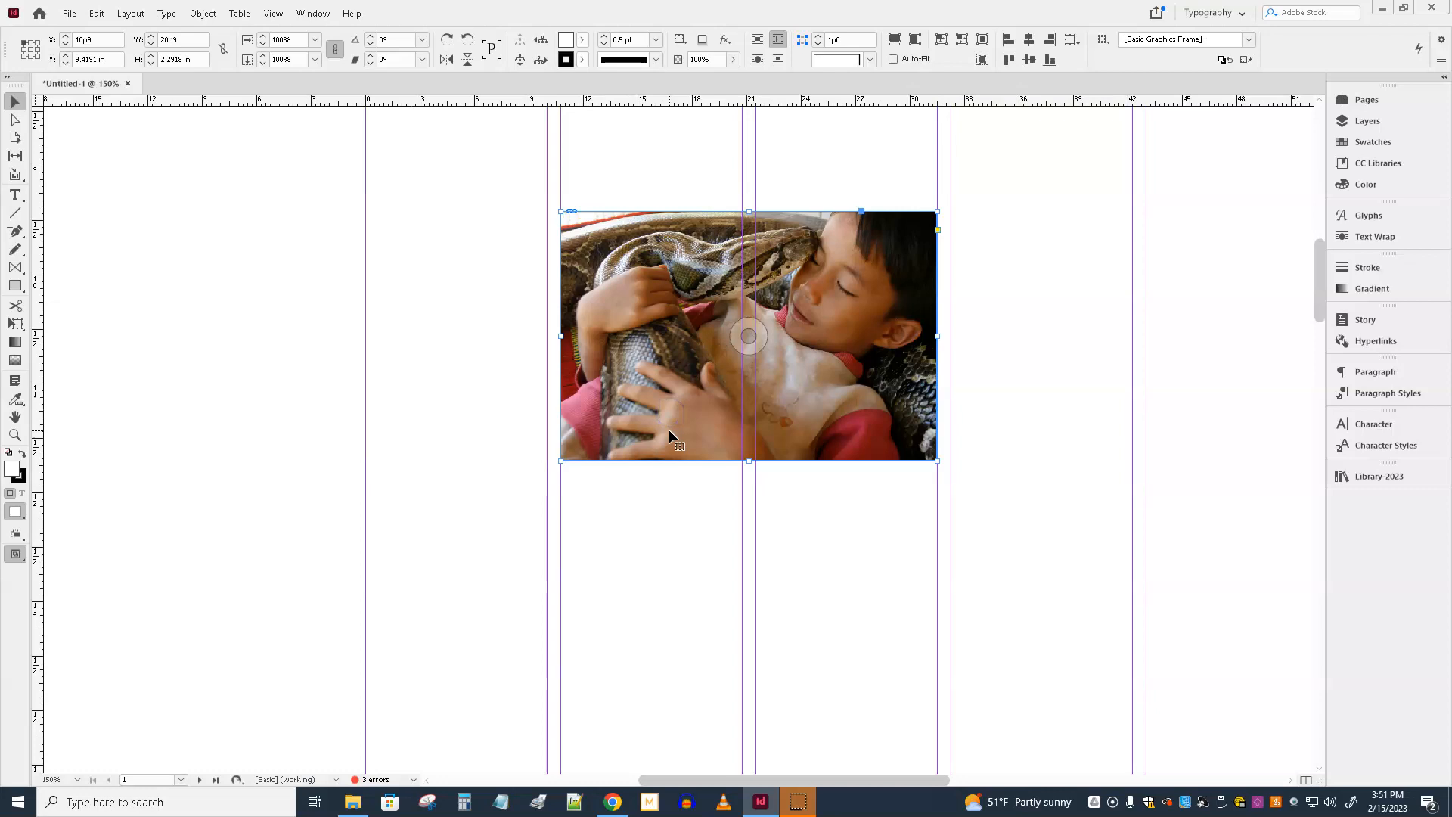
left_click_drag(670, 435, 932, 532)
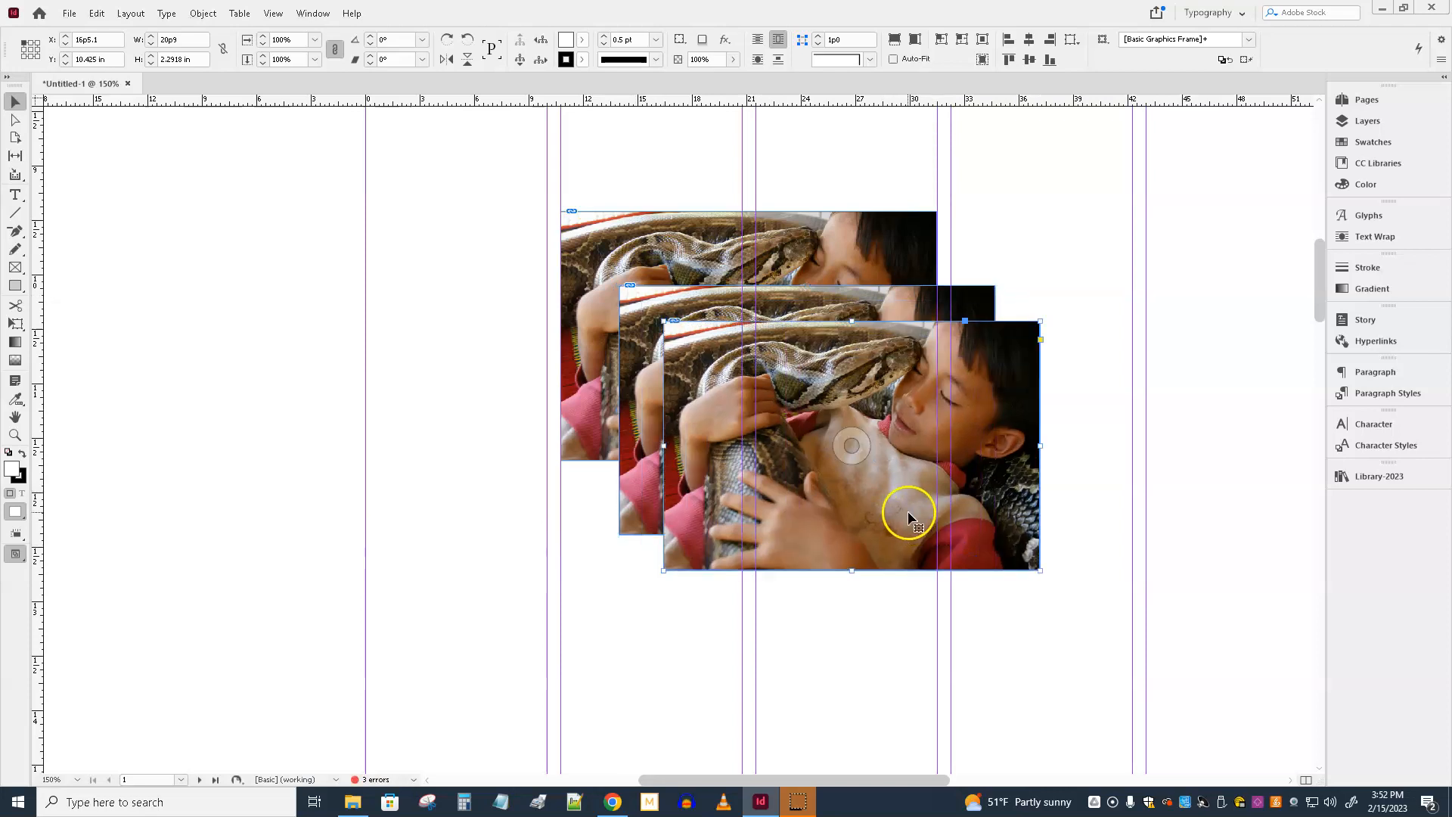
key("Delete")
key("Delete")
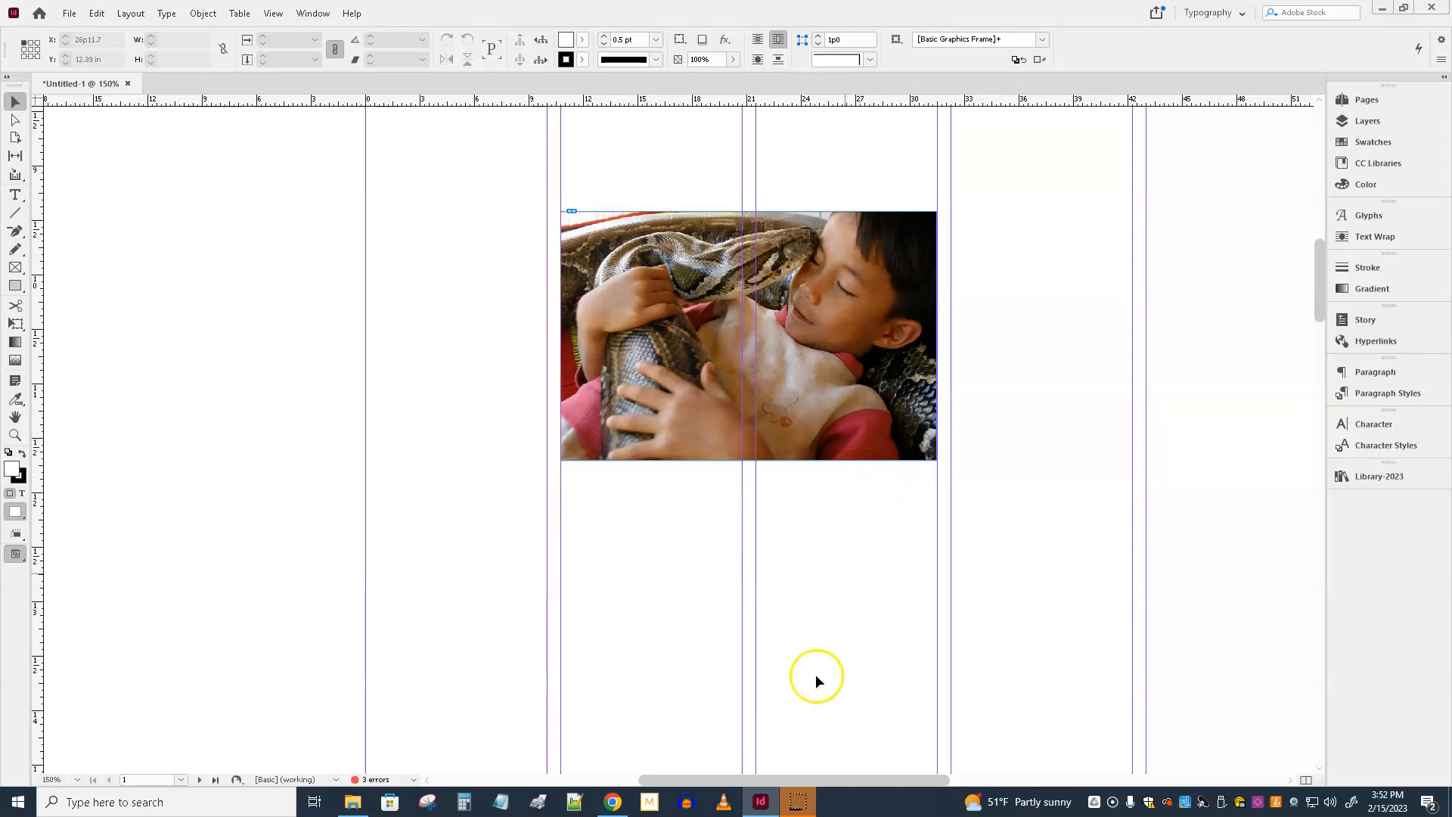
left_click_drag(802, 777, 923, 762)
Draw a new rectangle frame to the right of the first photo.
left_click(15, 285)
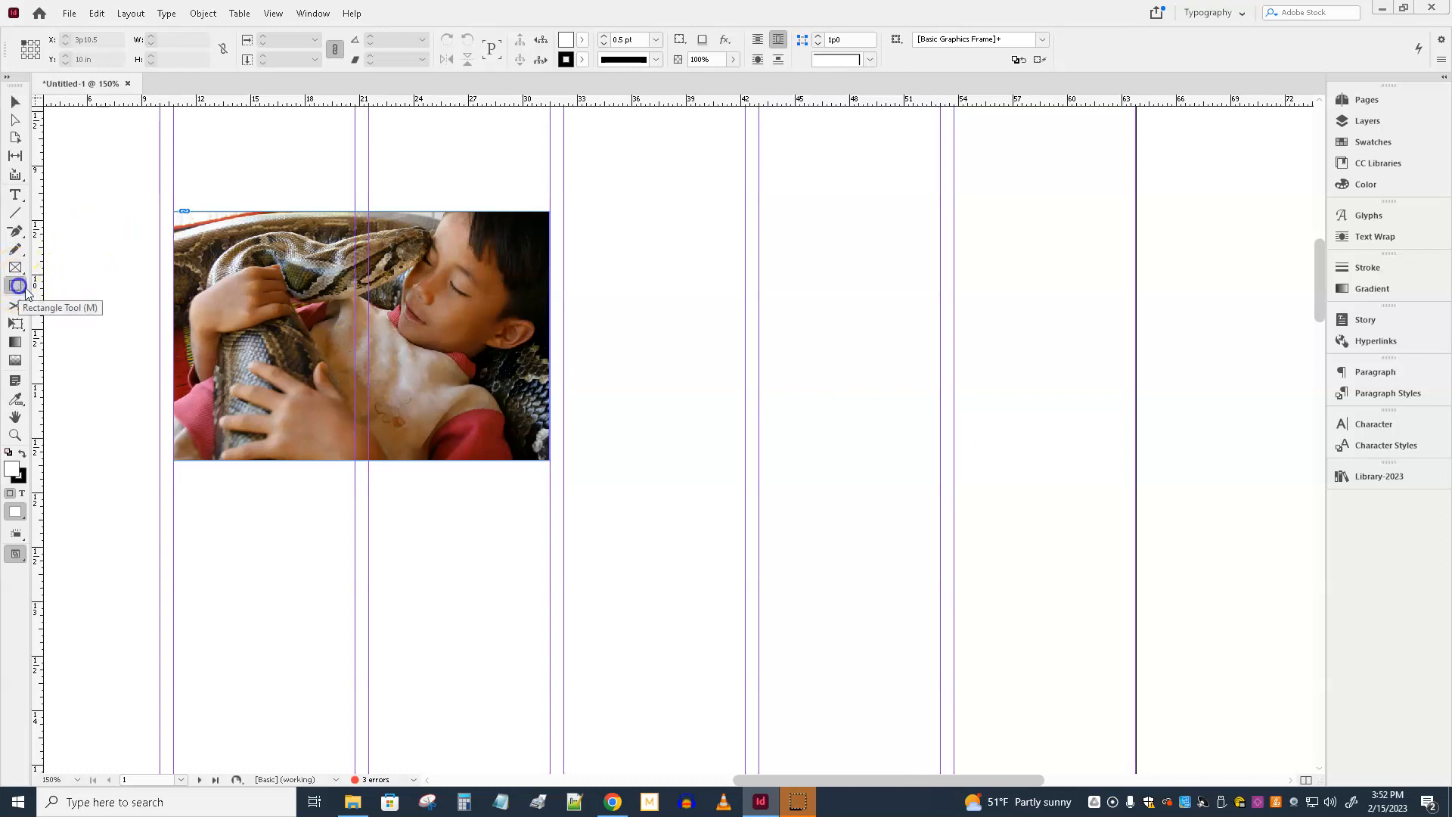
left_click(568, 266)
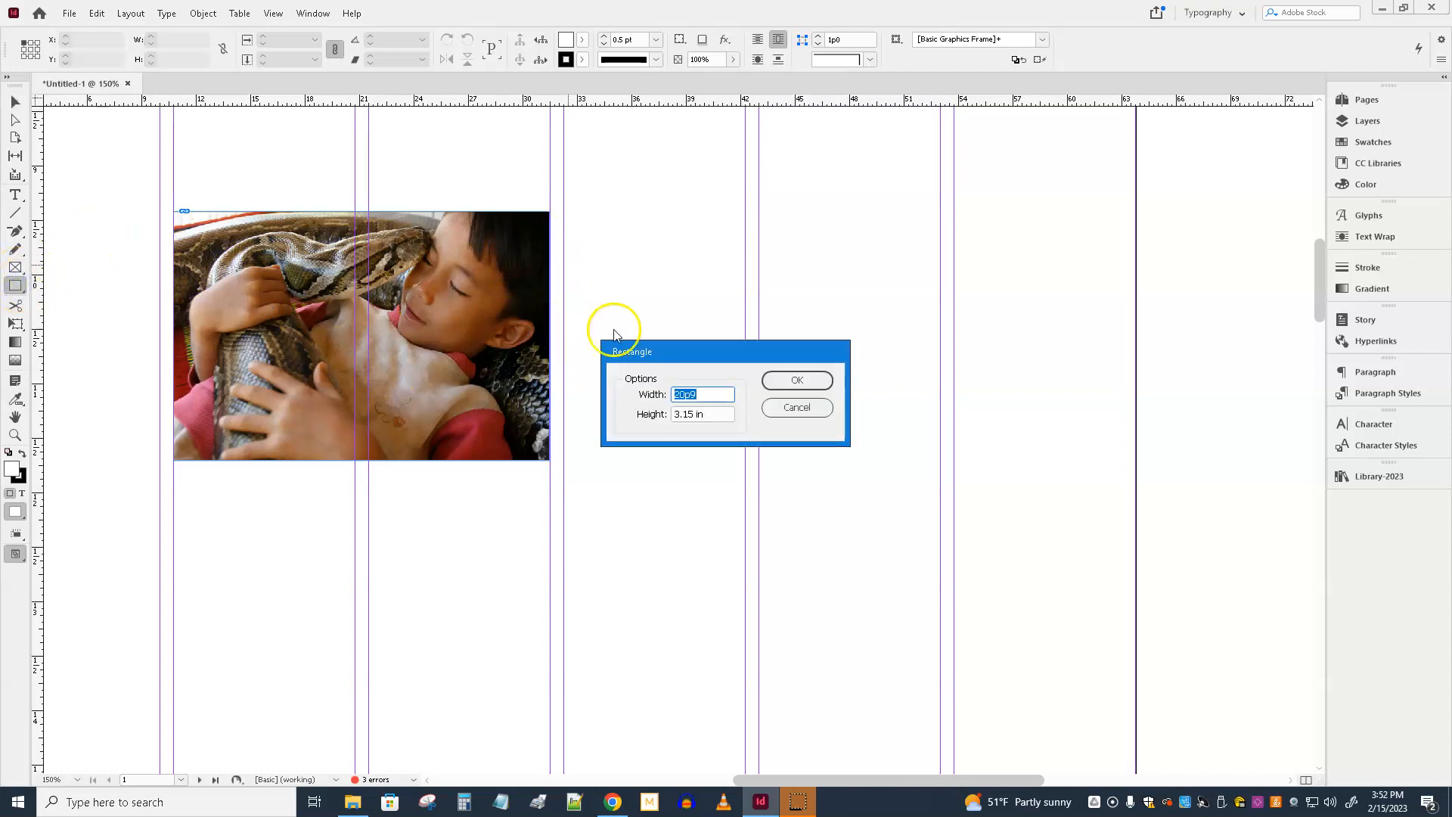
left_click(799, 409)
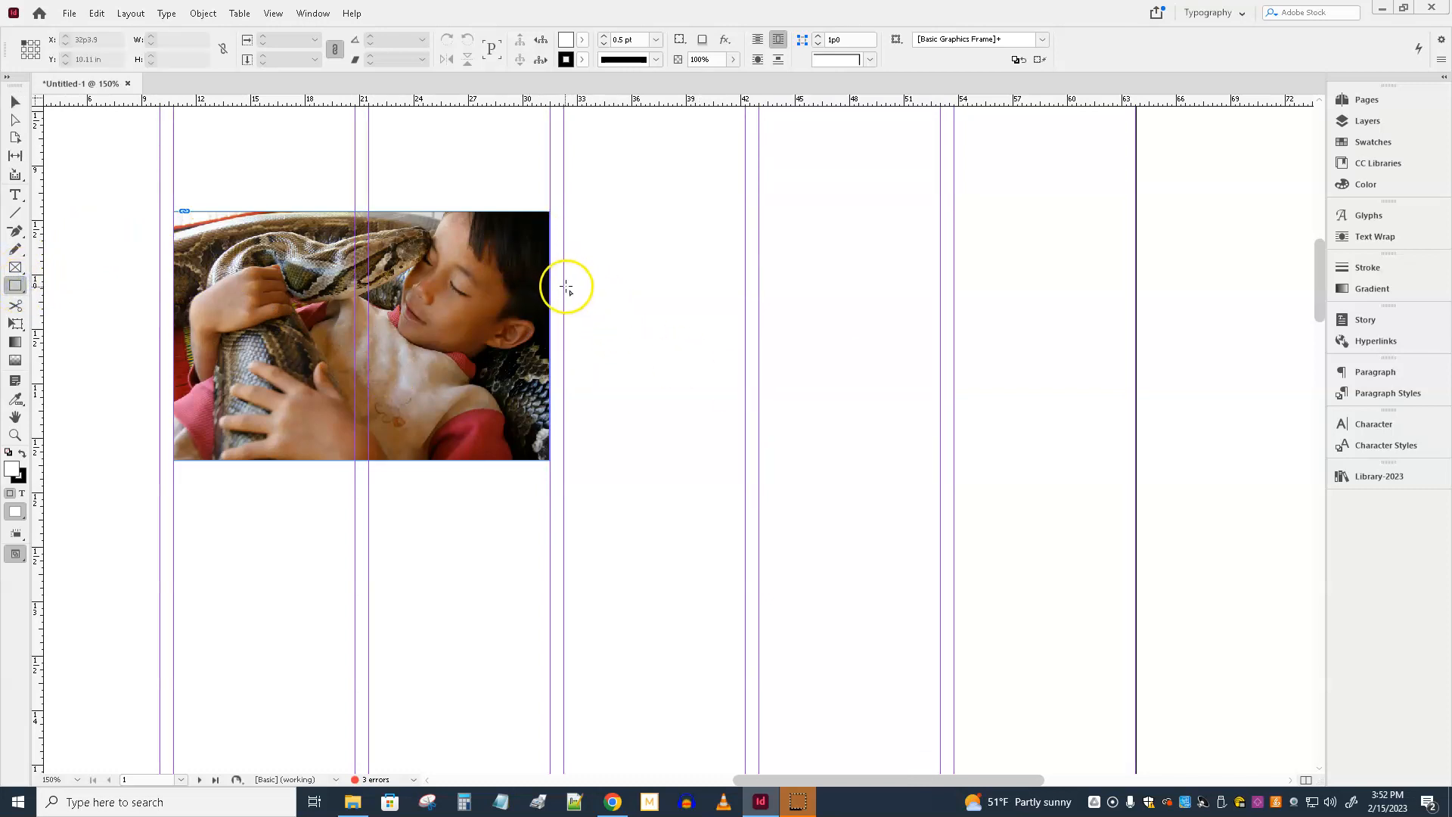
left_click_drag(563, 290, 941, 610)
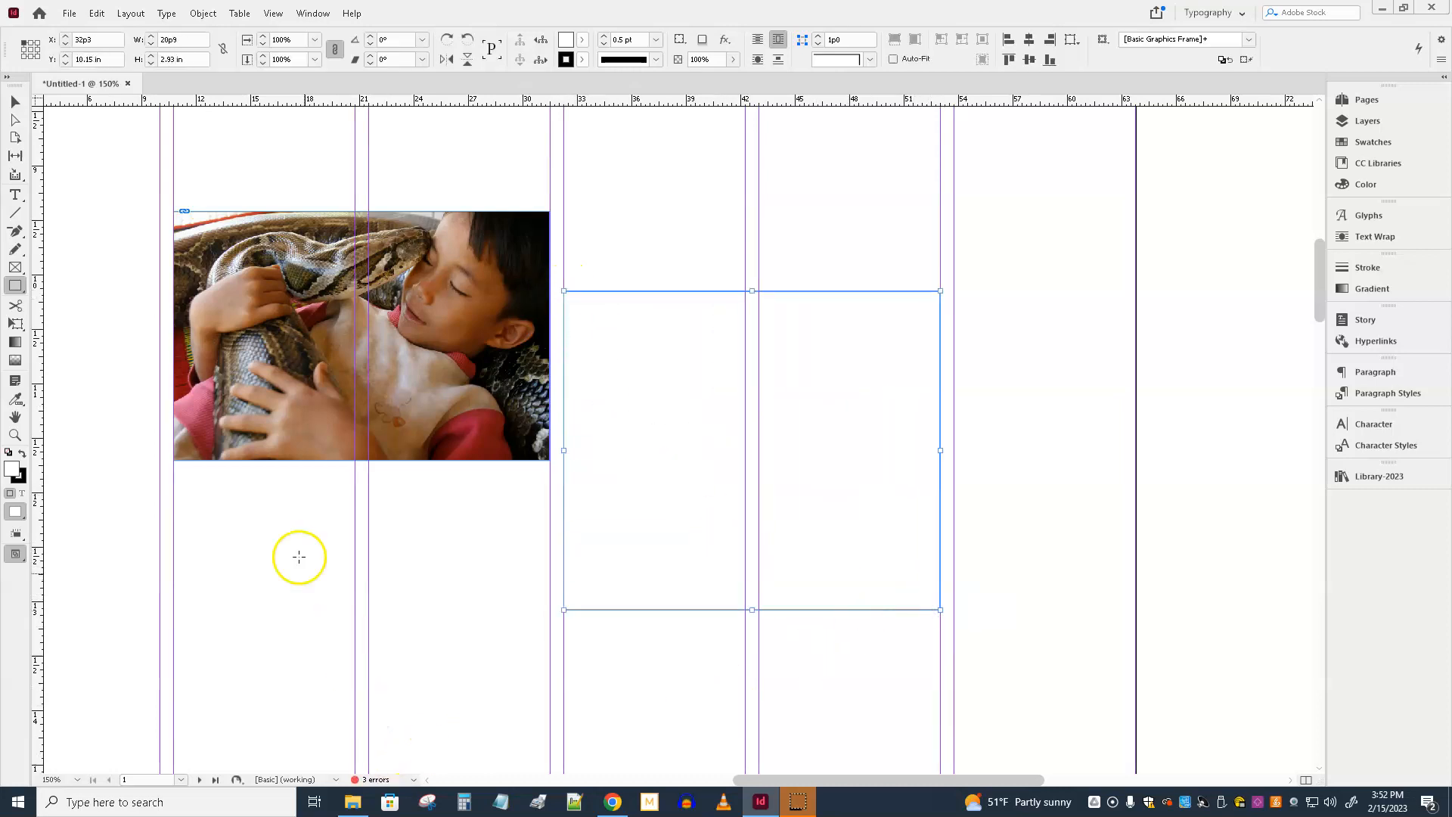
Drag the snake JPG from the practice folder into the new empty frame.
left_click(15, 100)
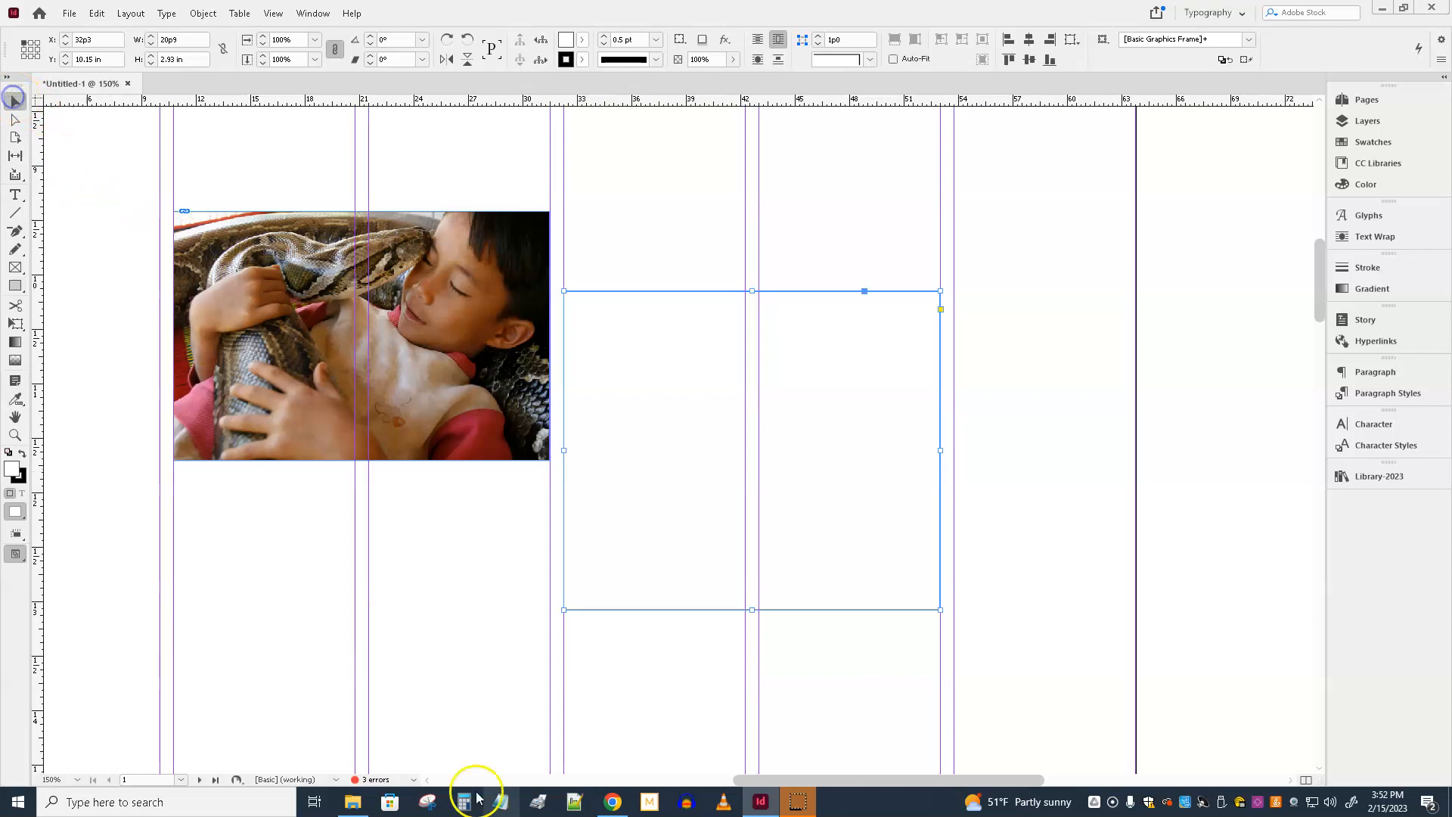
left_click(353, 802)
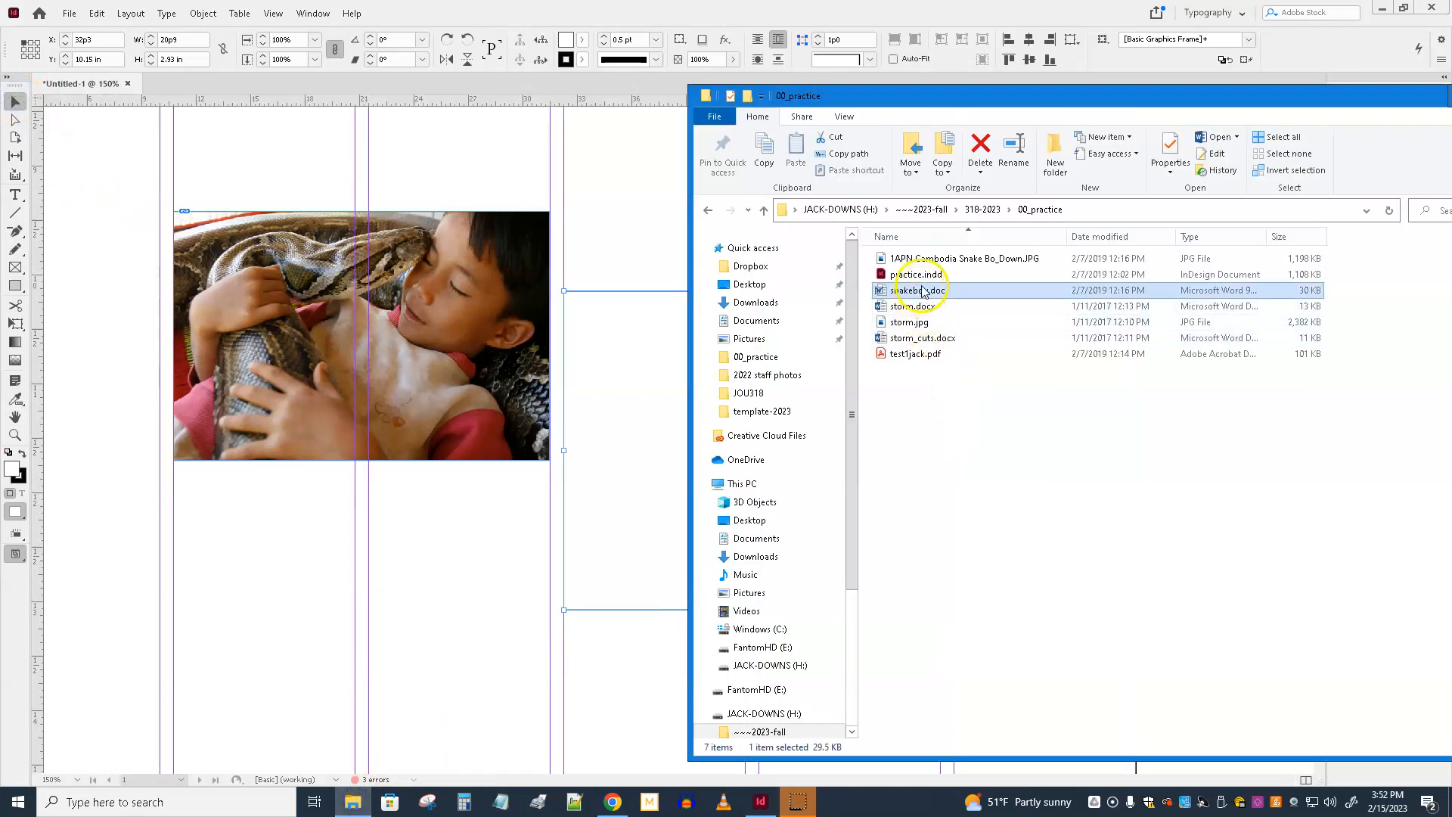
left_click_drag(917, 258, 607, 534)
left_click(483, 554)
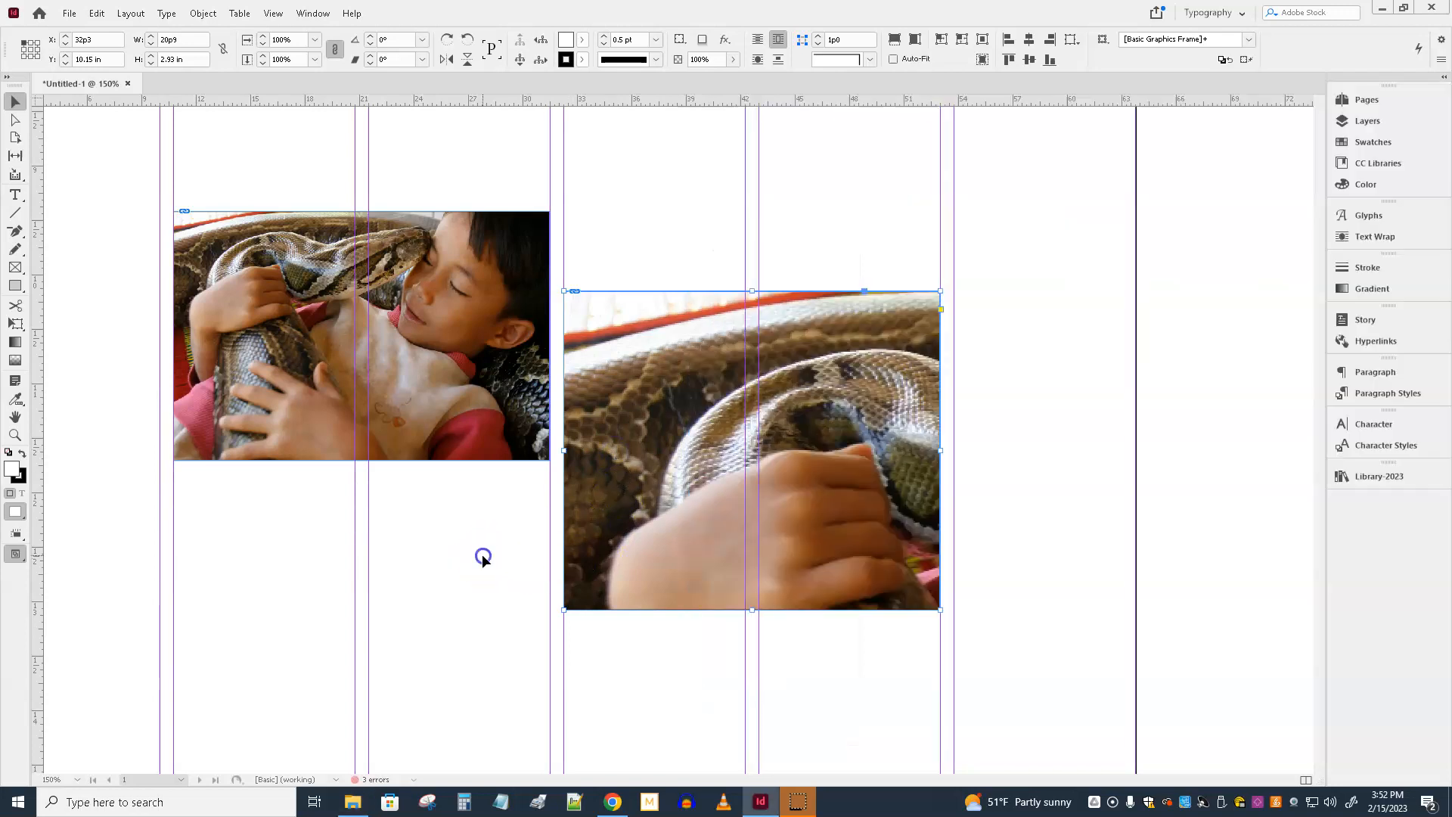
Apply Fill Frame Proportionally to the right-hand snake photo and adjust its crop.
right_click(644, 404)
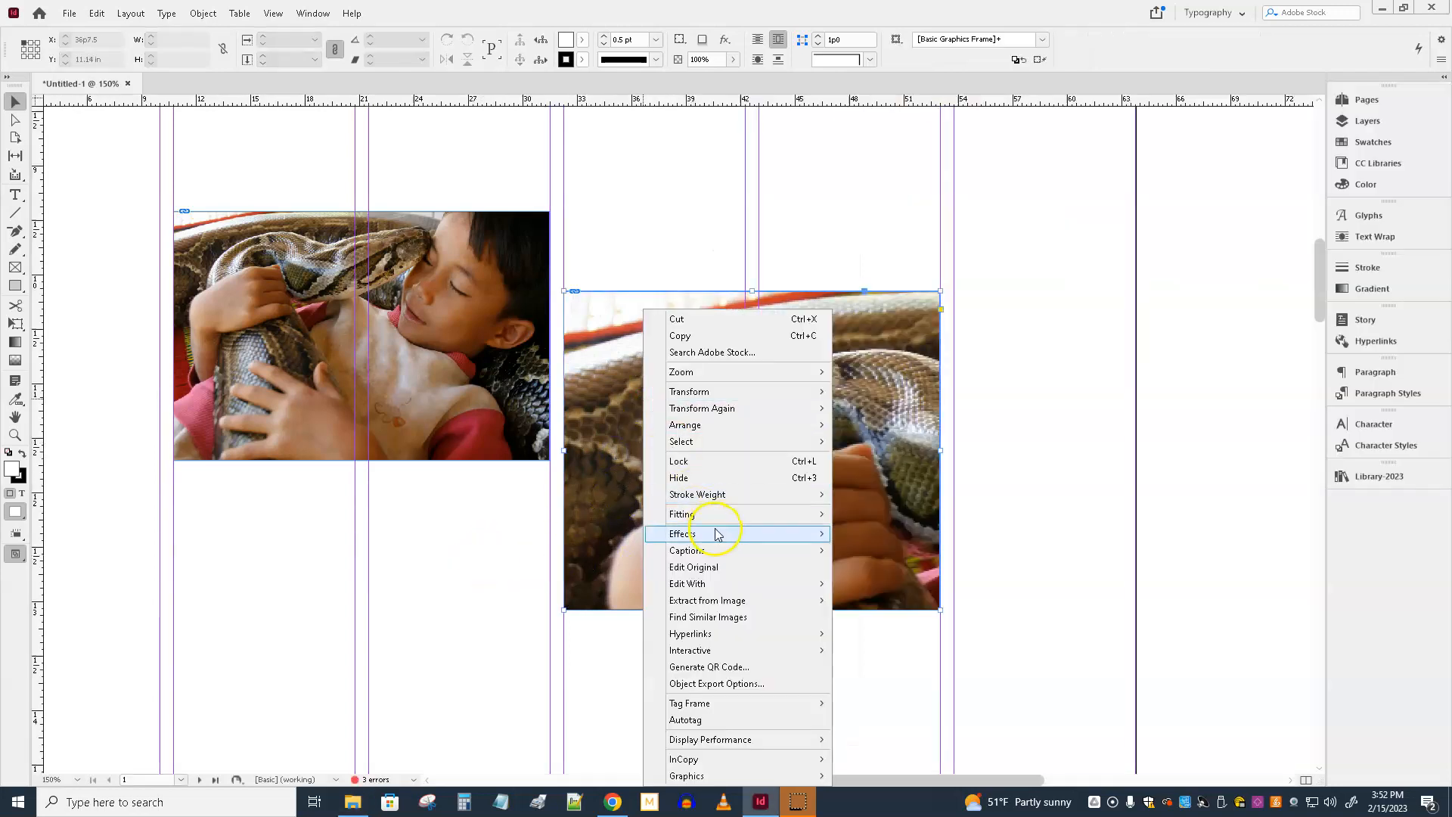
mouse_move(721, 517)
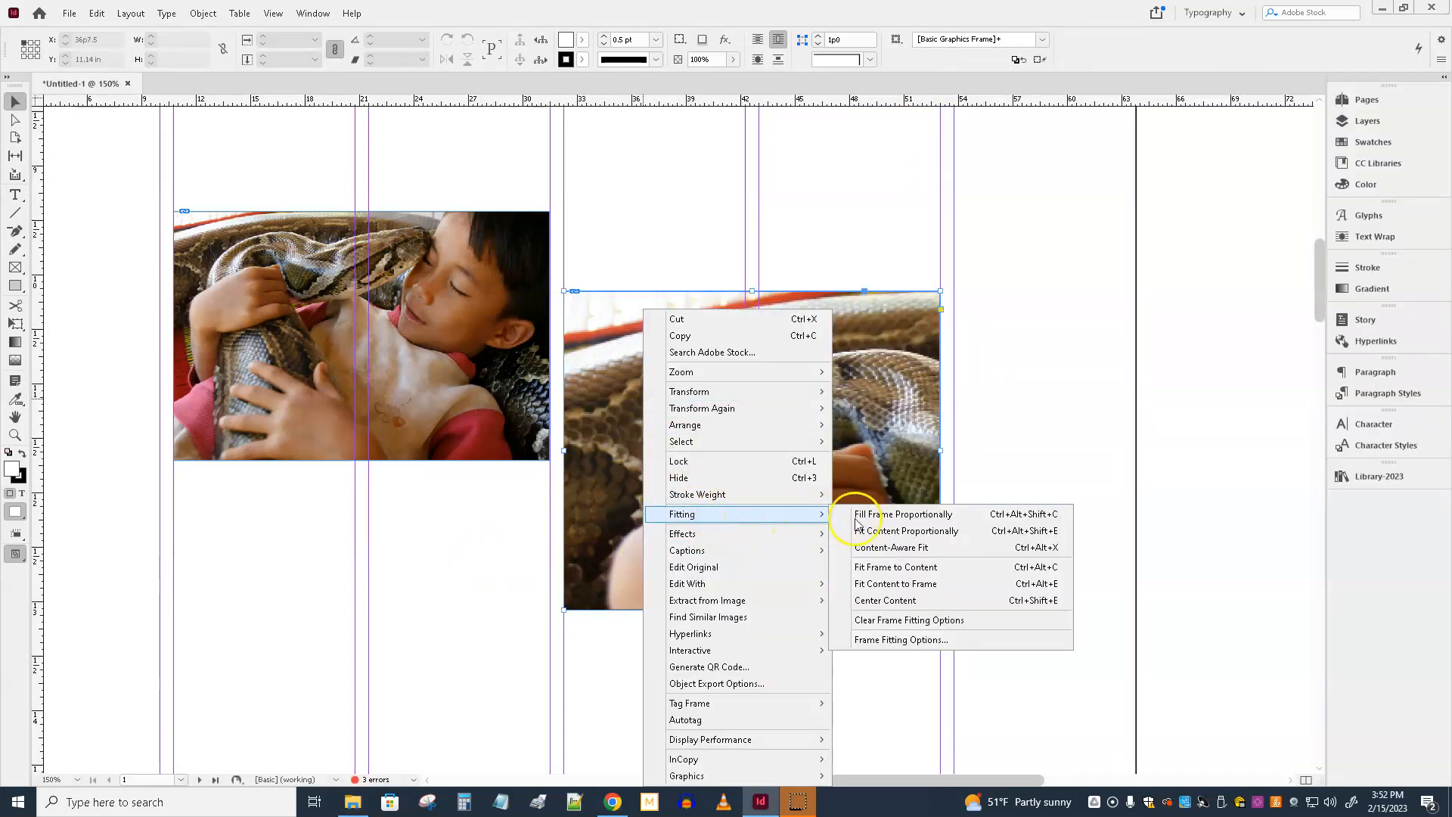
left_click(941, 515)
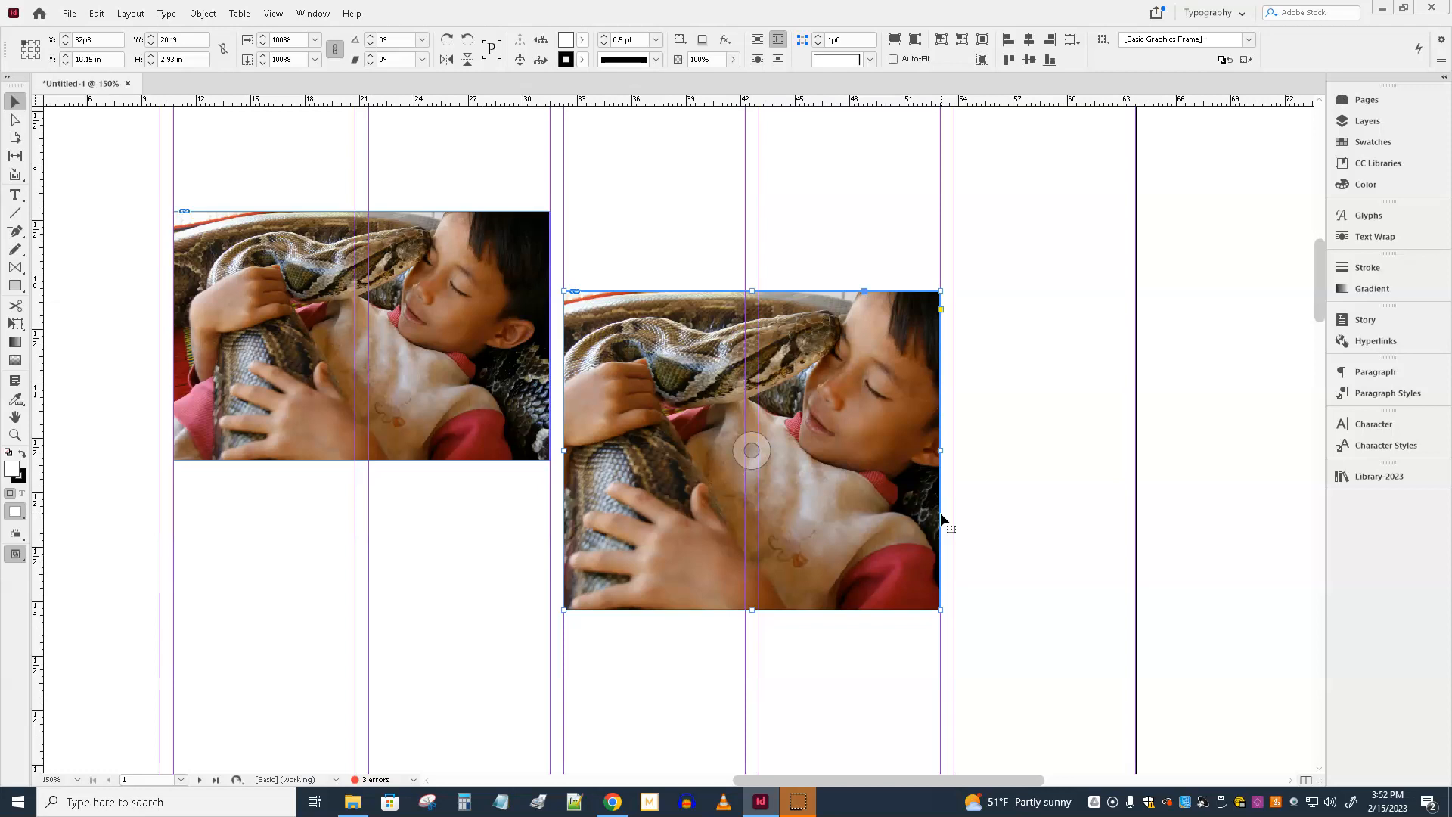
left_click(15, 101)
left_click_drag(756, 450, 759, 449)
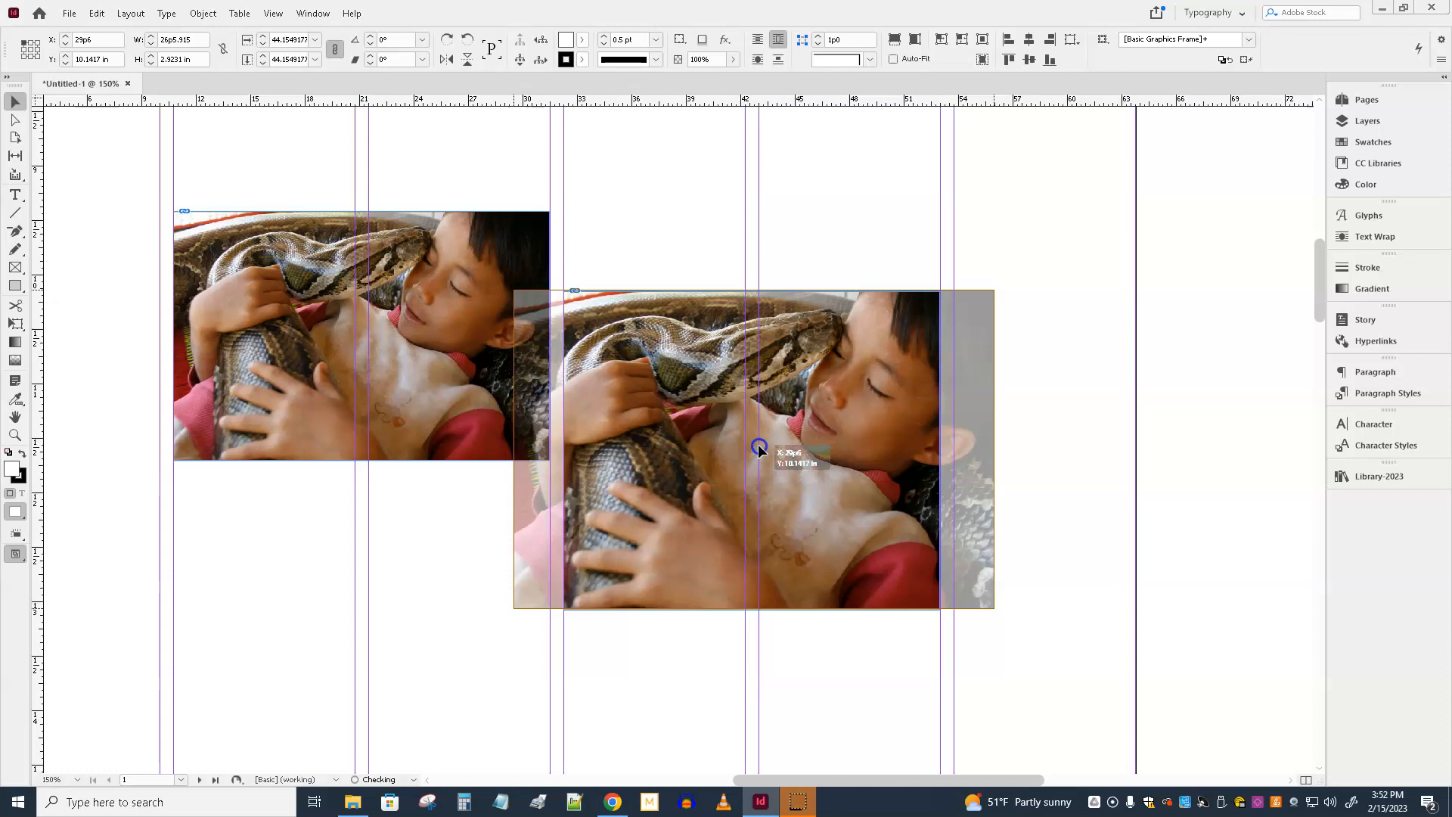
left_click_drag(759, 447, 759, 447)
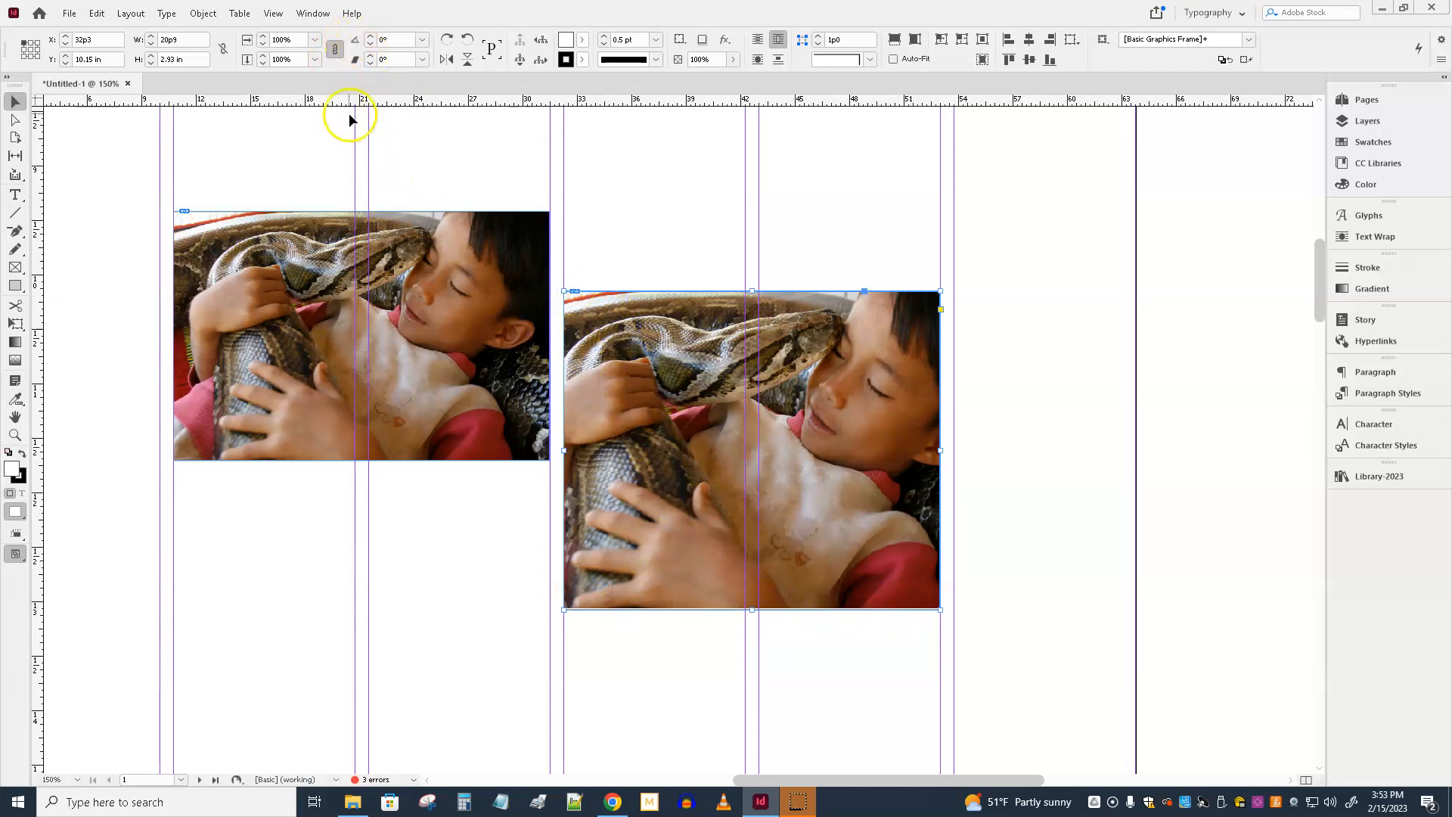
Scale the right frame's snake photo up to 46% and drag it left to recrop.
left_click(15, 119)
left_click(598, 357)
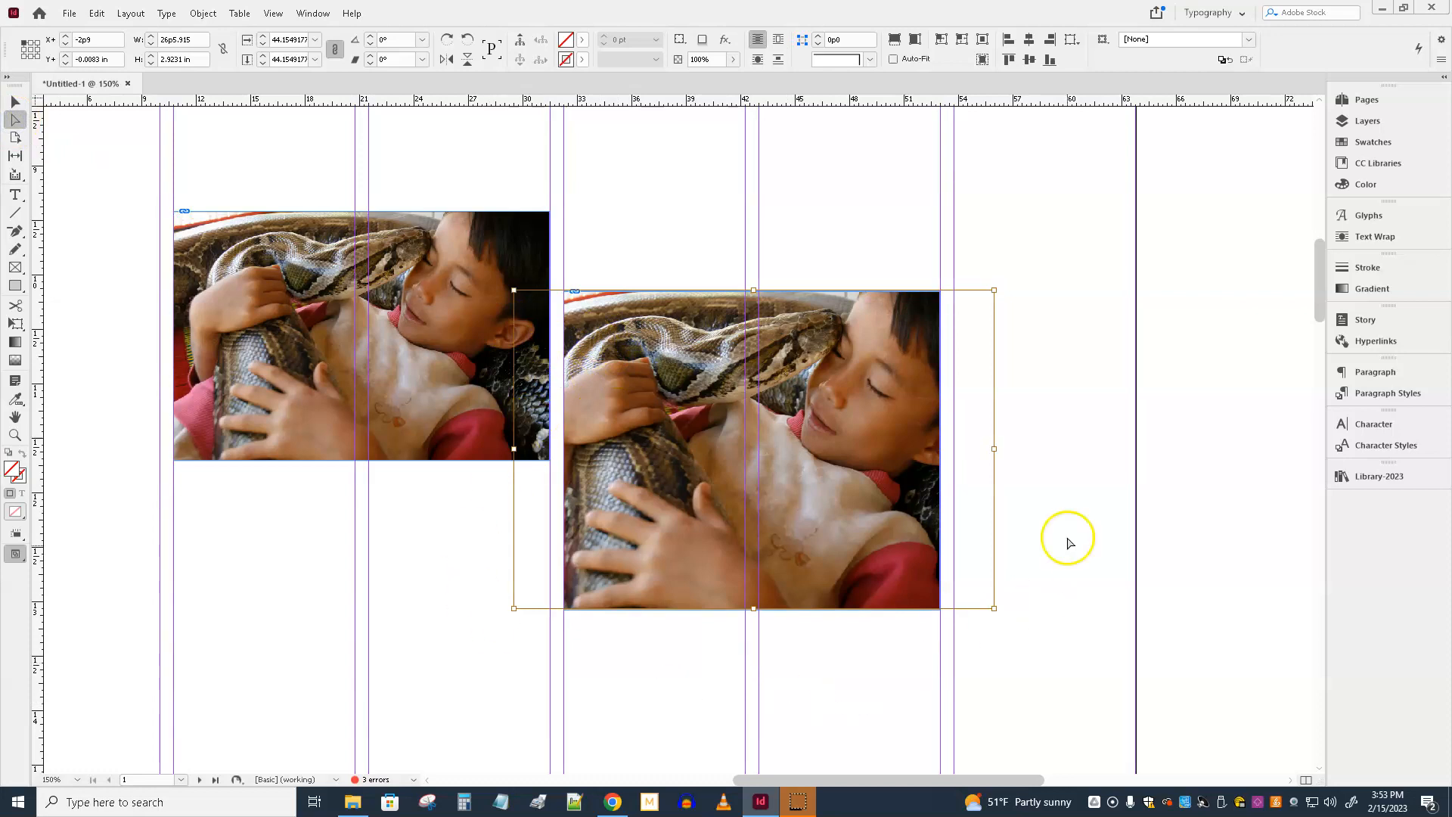
left_click(262, 36)
left_click(262, 36)
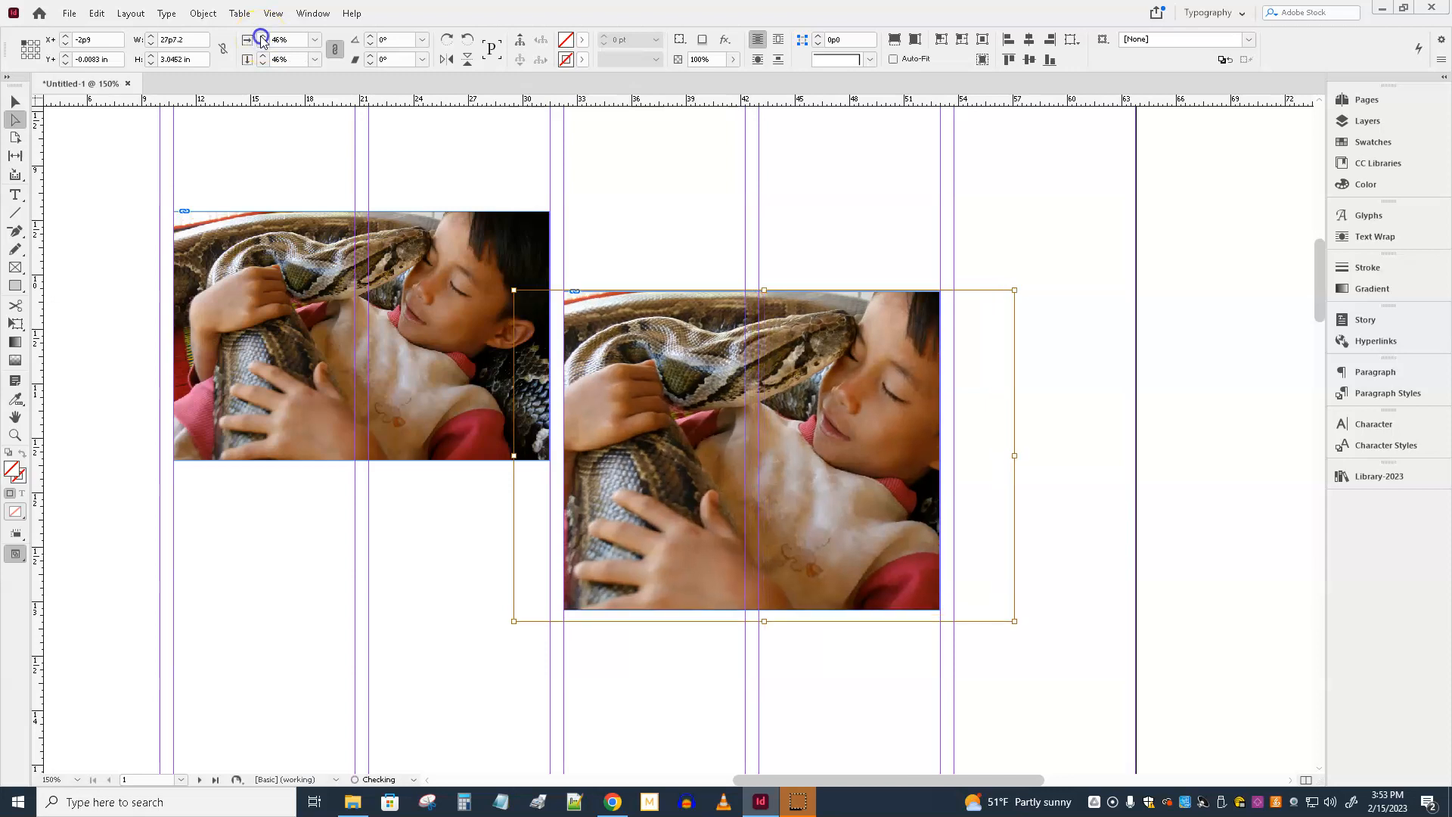
left_click_drag(692, 374, 647, 369)
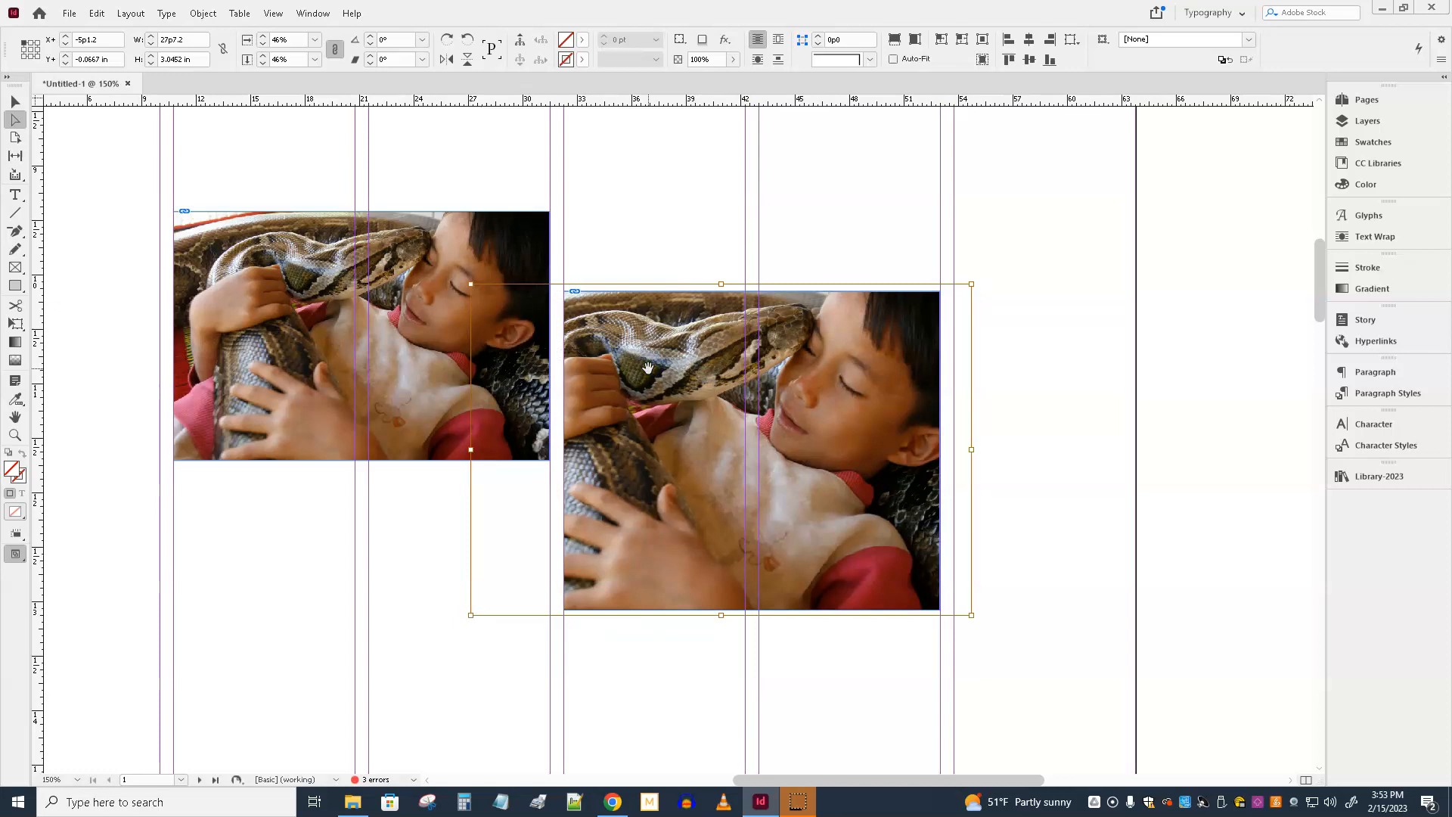
left_click(15, 101)
Place a copy of the box frame further left and fill it with the C=75 M=5 Y=100 K=0 green swatch.
left_click(1033, 342)
scroll(1035, 342, "down", 8)
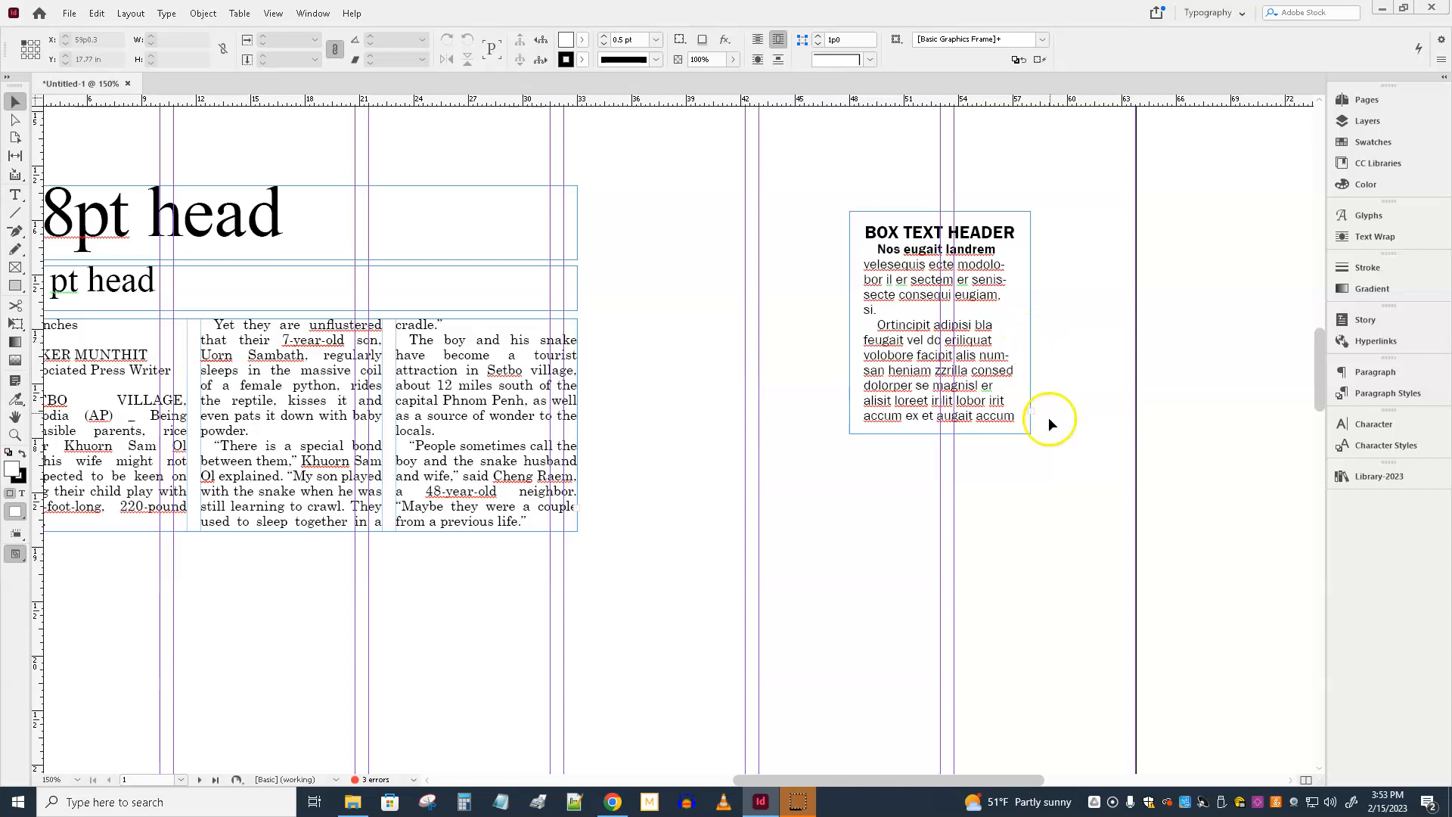
left_click_drag(923, 298, 975, 301)
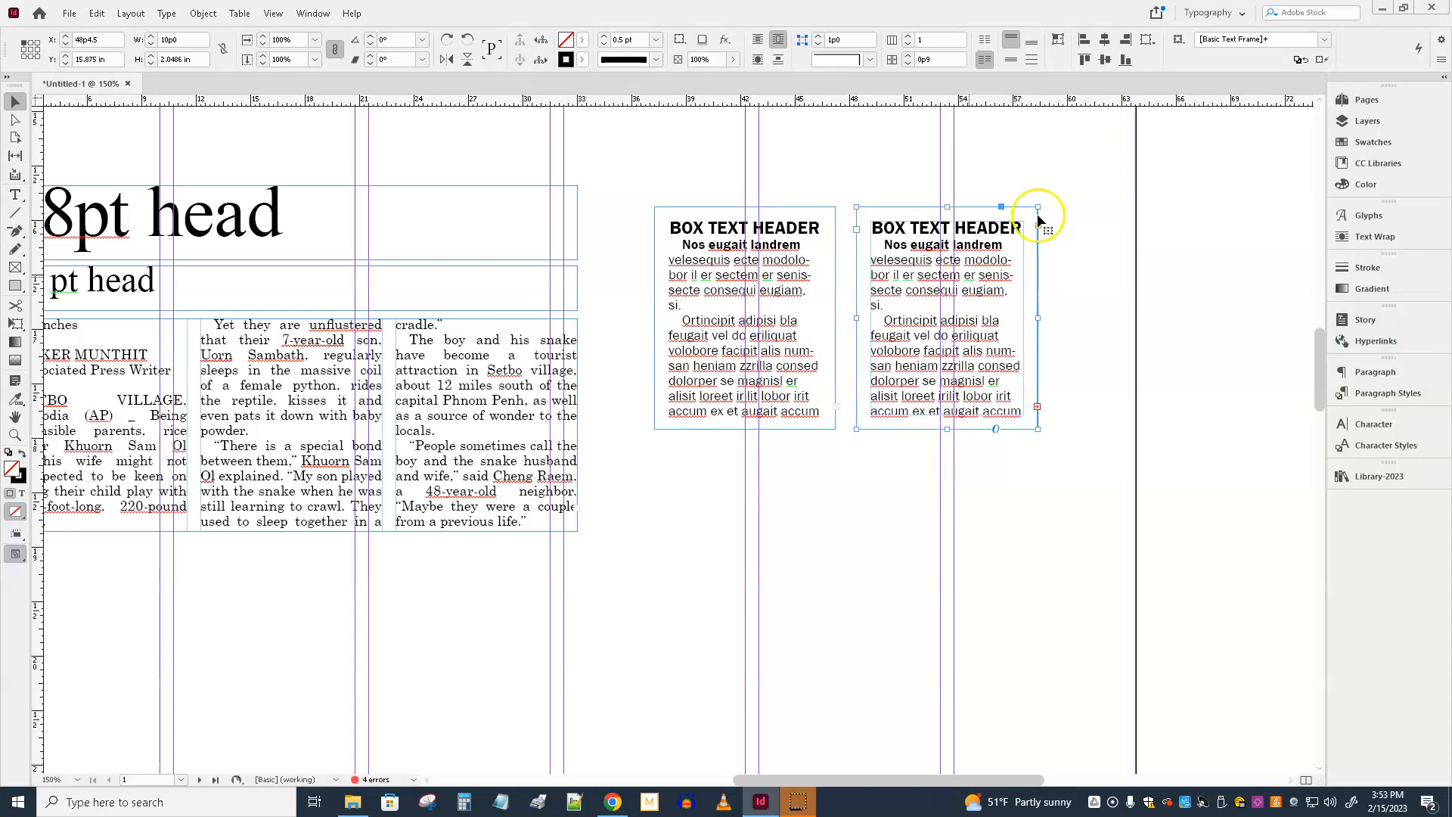
left_click(1367, 144)
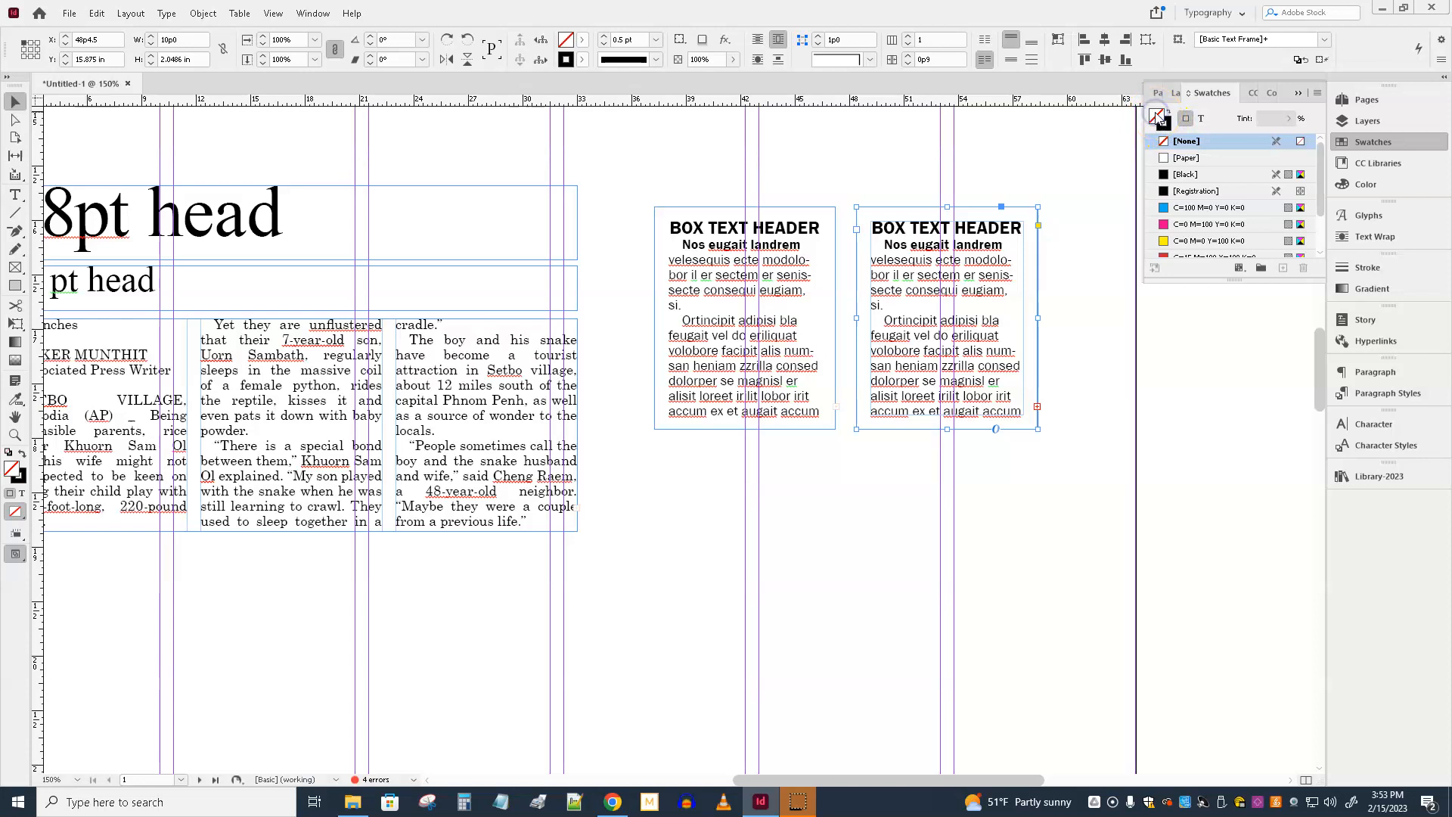
scroll(1195, 249, "down", 2)
left_click(1193, 234)
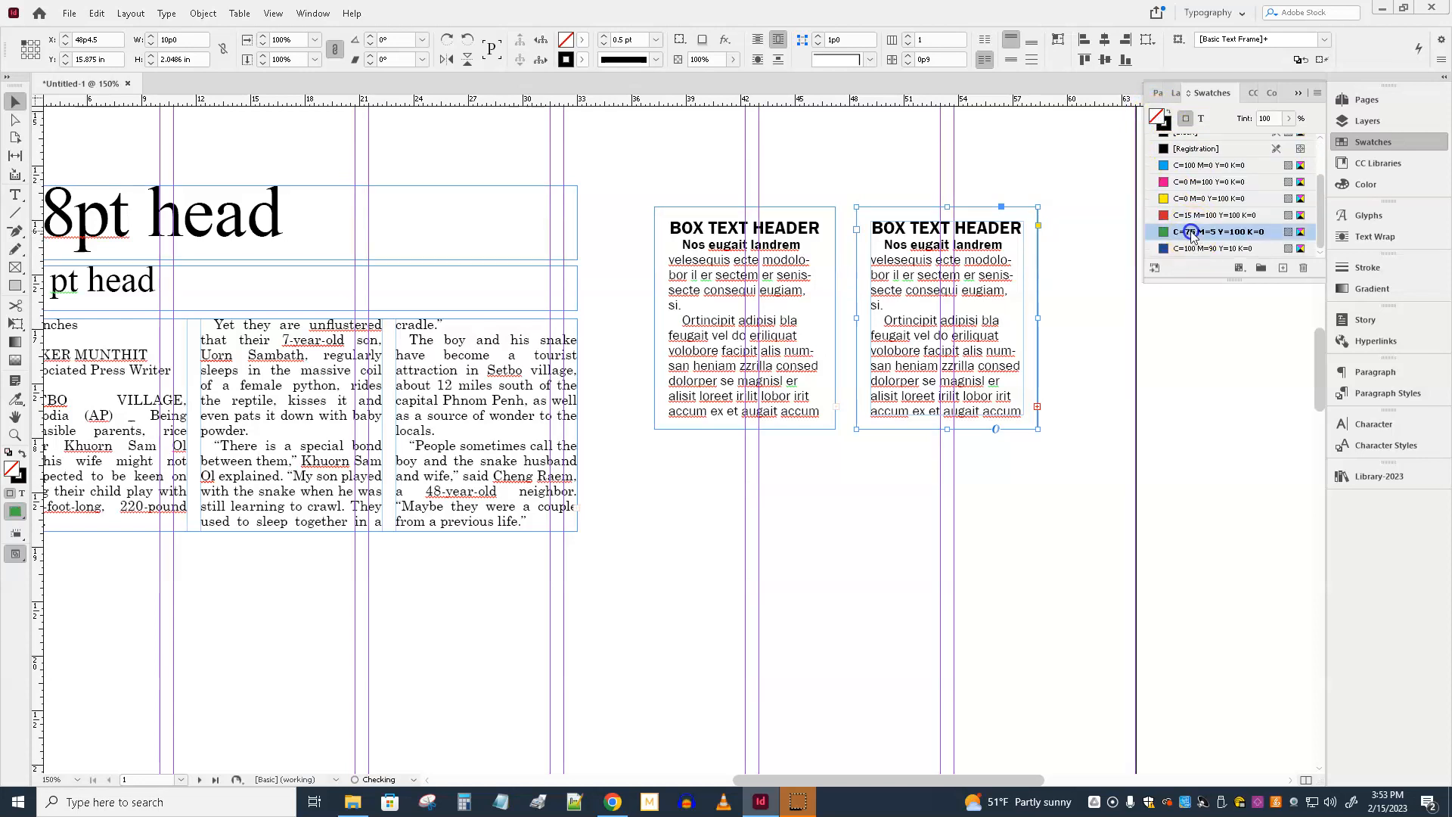
Marquee-select the white and green box frames together.
left_click_drag(712, 168, 905, 302)
left_click(761, 167)
left_click_drag(705, 149, 997, 286)
left_click(726, 163)
left_click_drag(716, 146, 909, 258)
left_click(731, 157)
left_click_drag(730, 146, 987, 253)
left_click(754, 155)
left_click_drag(723, 144, 777, 256)
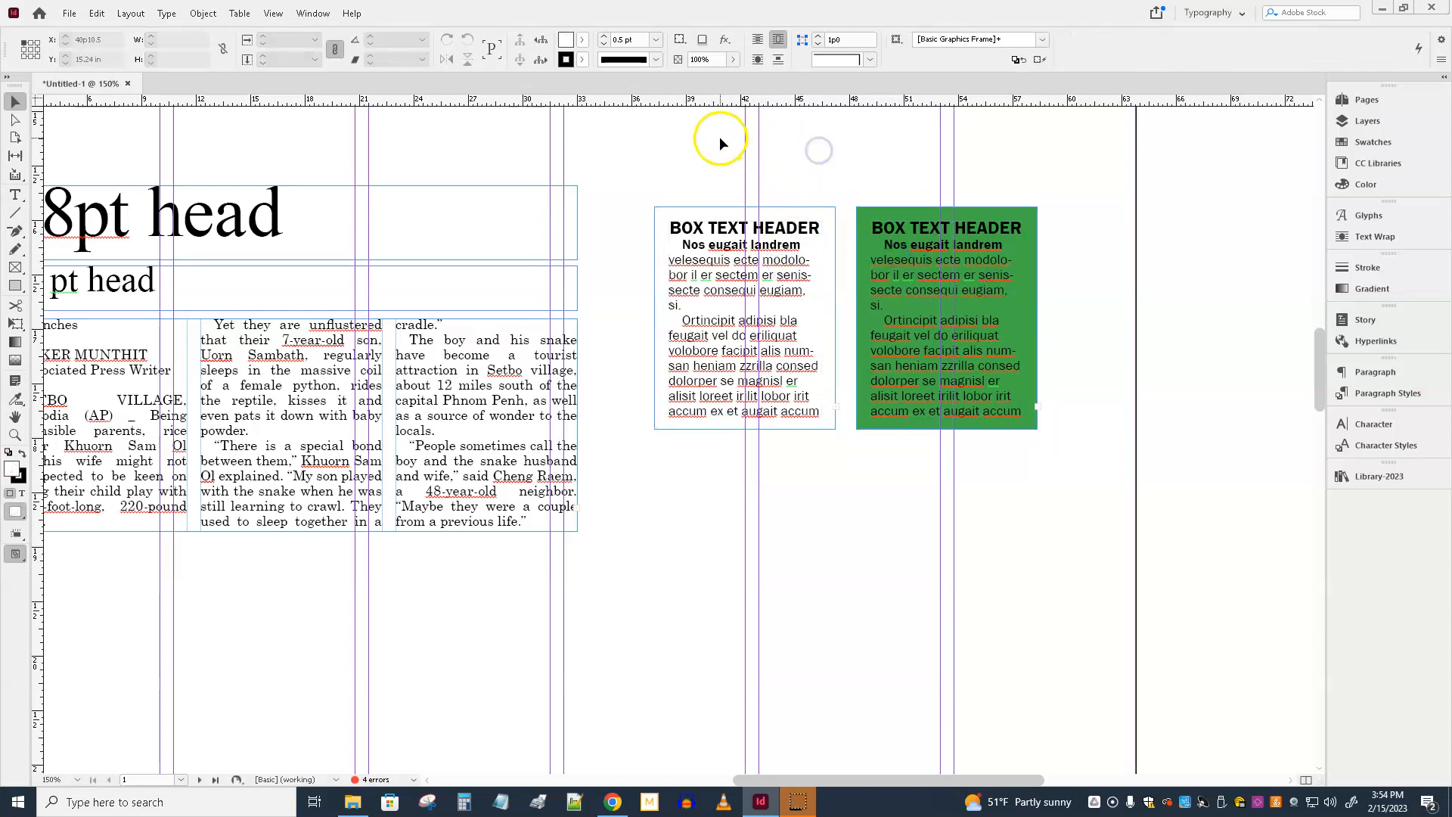
Select the white and green box frames and group them with Ctrl+G.
left_click_drag(714, 138, 924, 254)
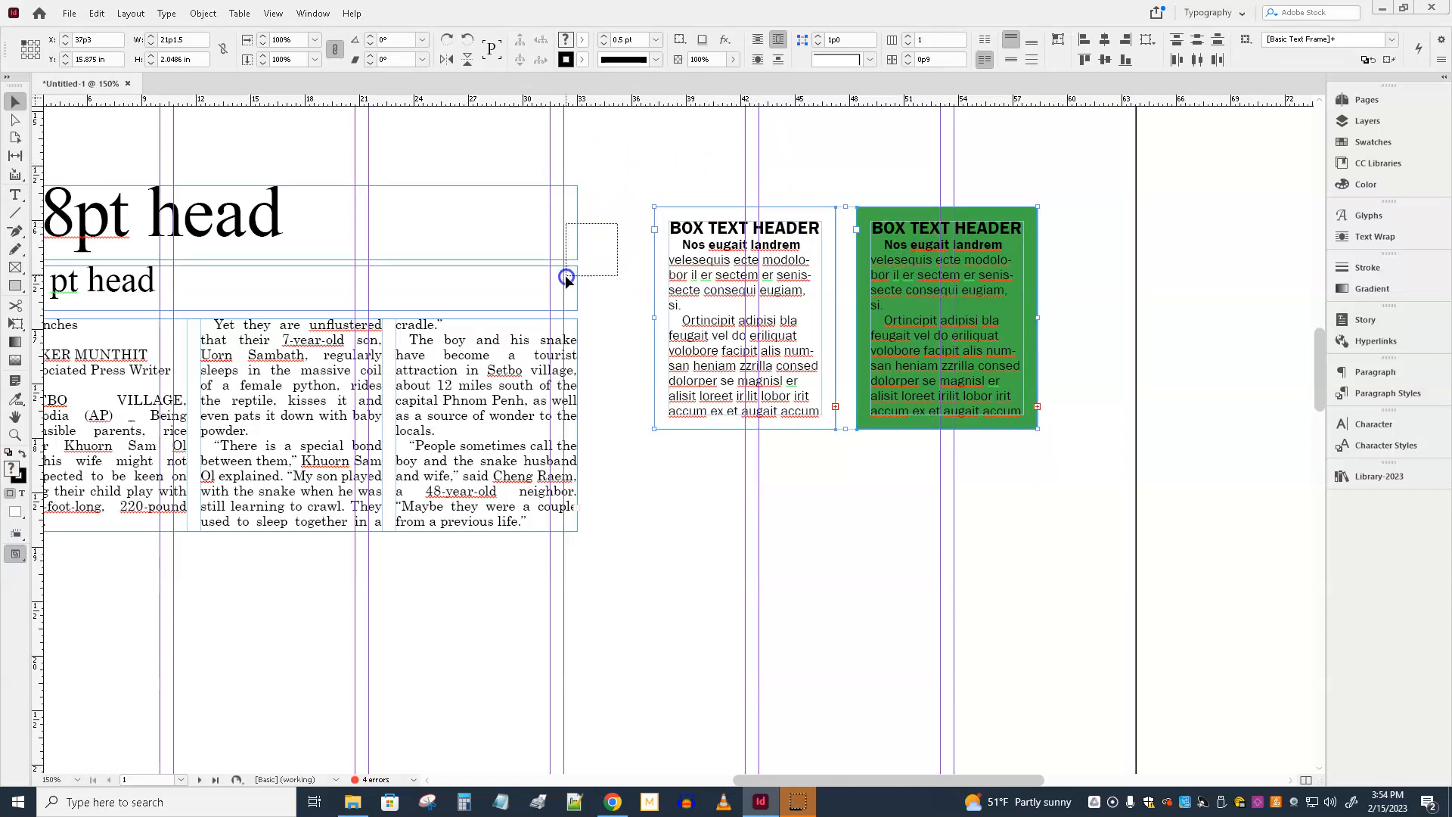
left_click_drag(567, 278, 569, 278)
left_click_drag(598, 179, 539, 406)
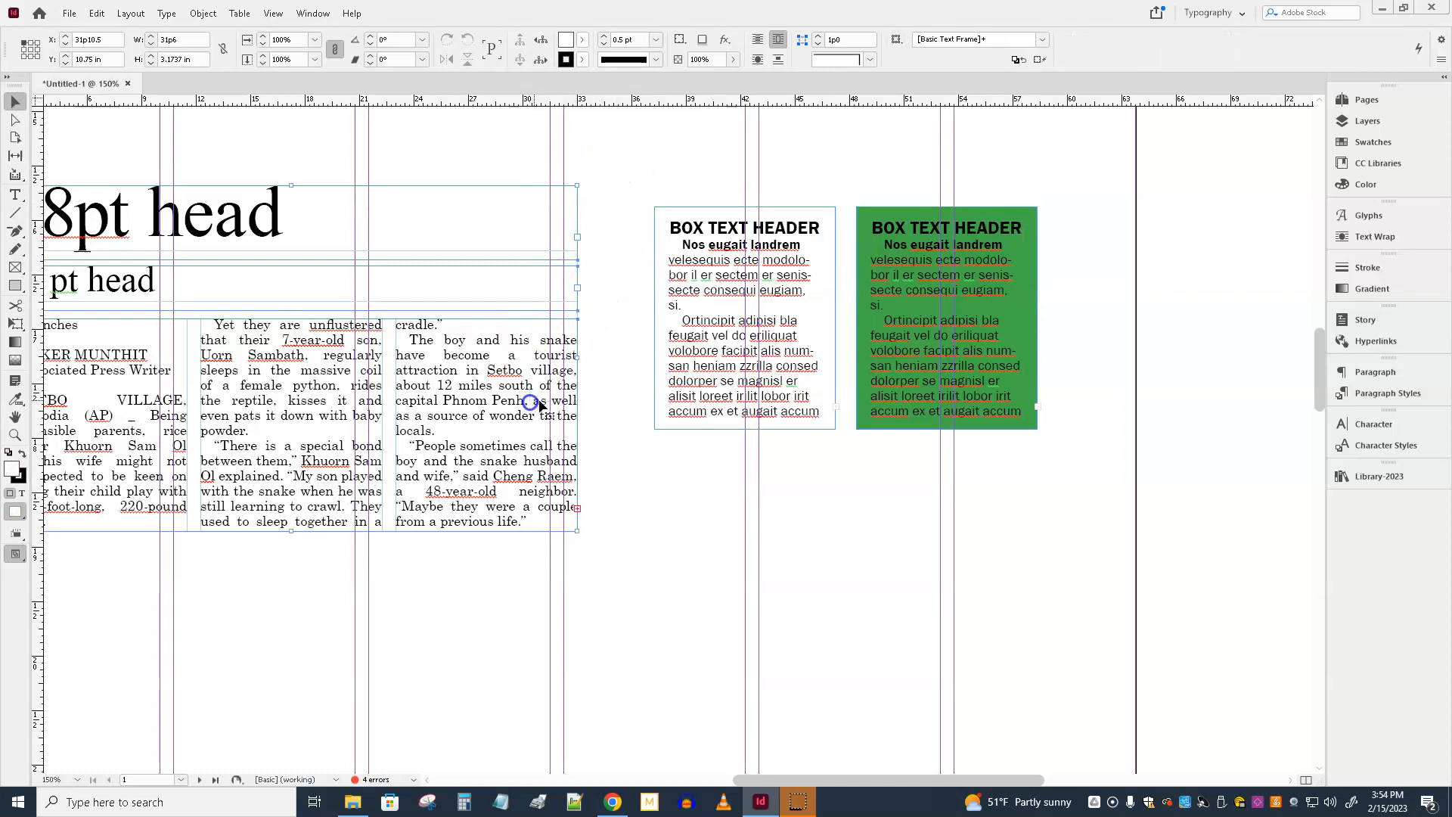
left_click_drag(706, 189, 919, 286)
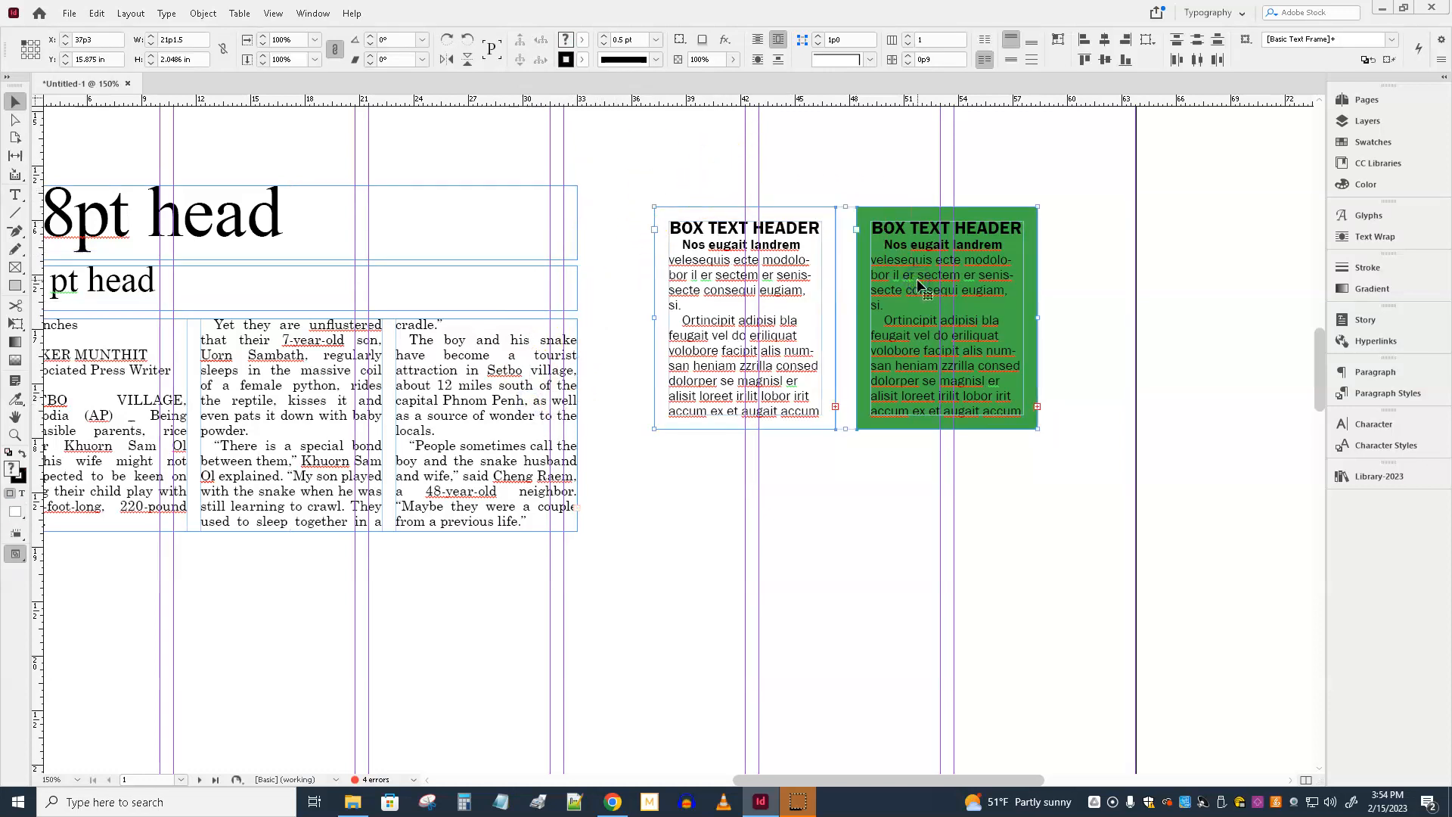
left_click(913, 280)
key("ctrl+g")
Nudge the grouped boxes slightly and rotate them about 30.25°.
left_click(724, 301)
mouse_move(724, 301)
left_mouse_down()
mouse_move(776, 314)
mouse_move(719, 316)
left_mouse_up()
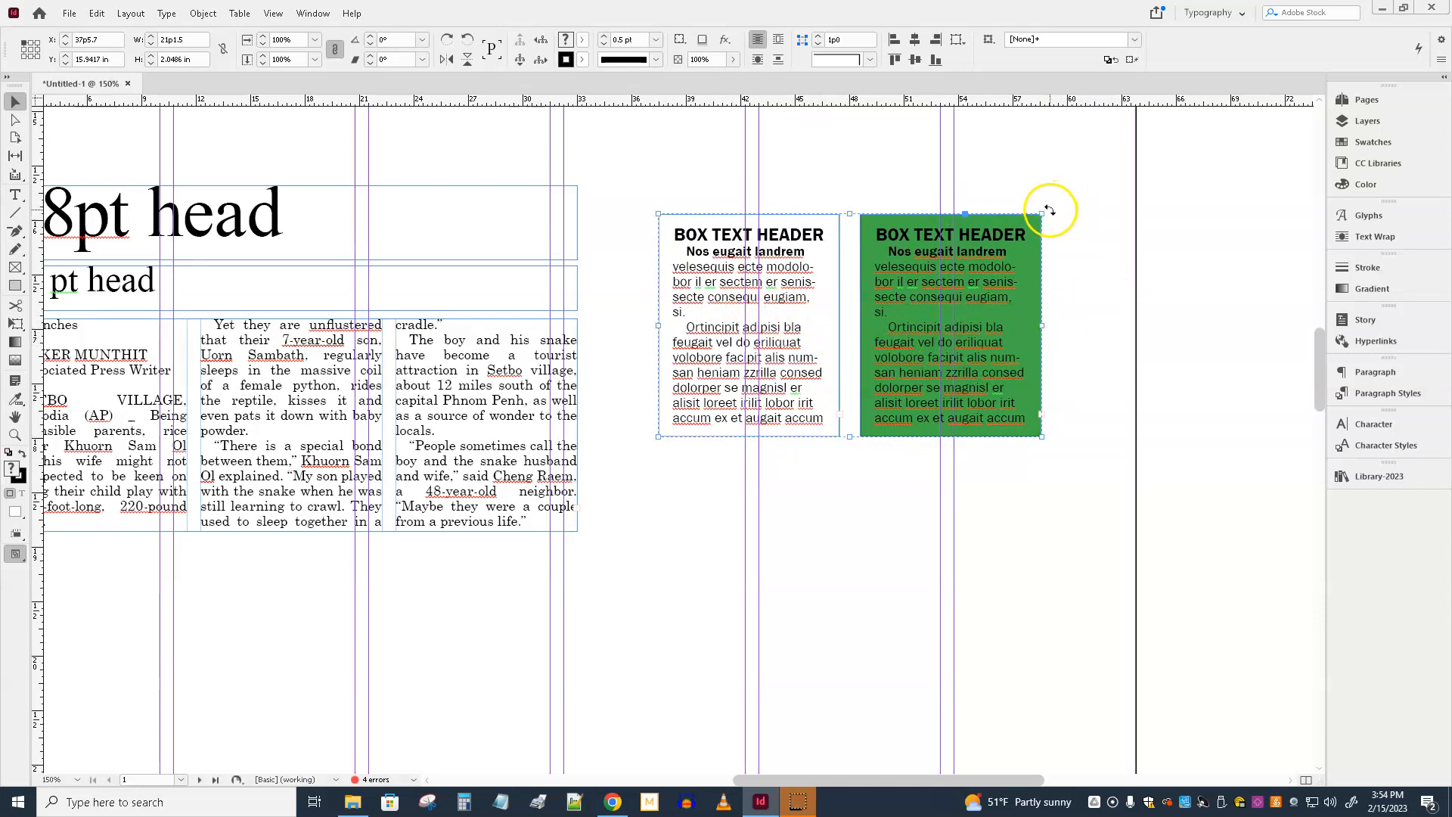
left_click_drag(1050, 209, 947, 140)
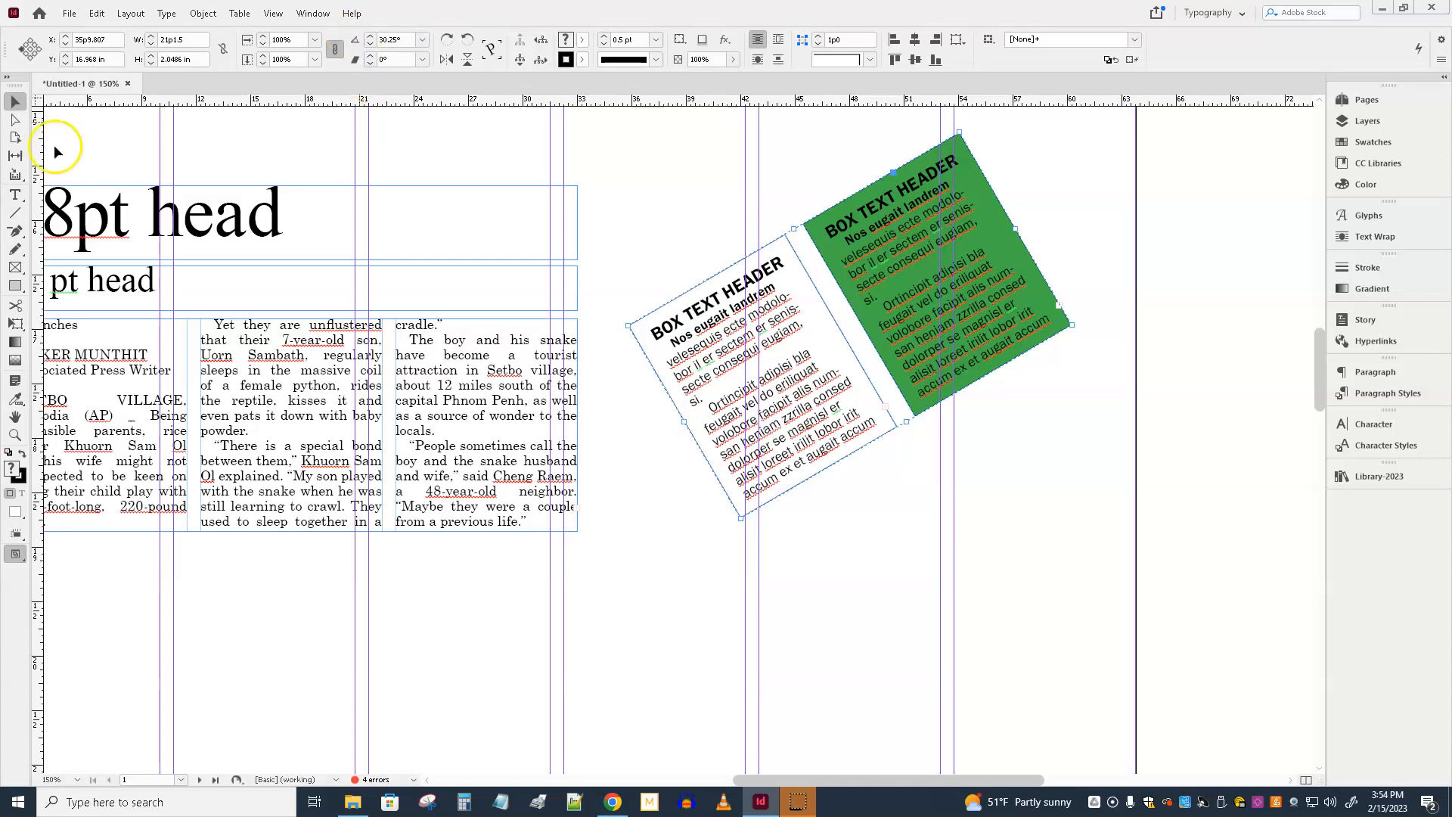
left_click(69, 14)
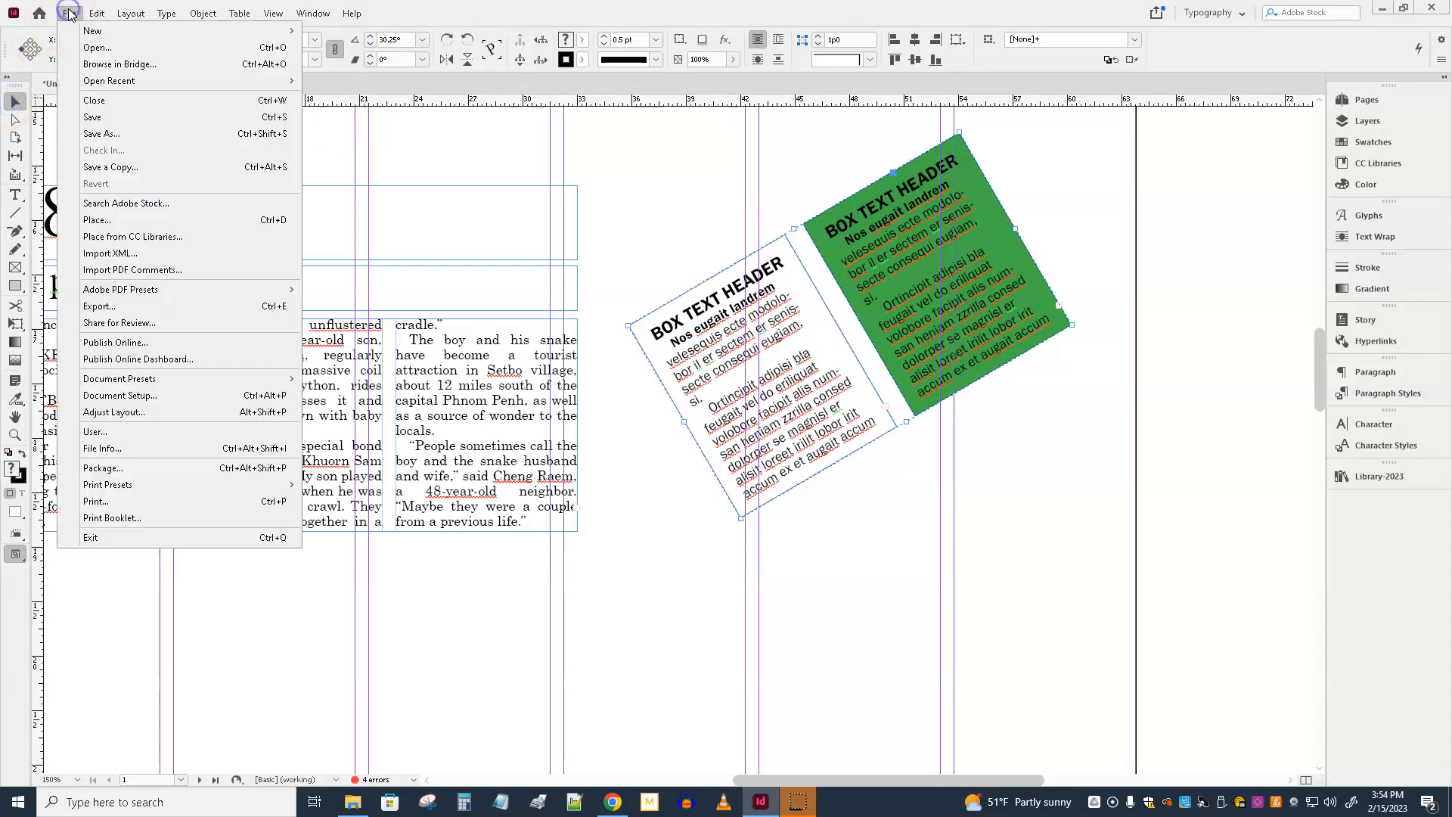
left_click(113, 292)
left_click(368, 310)
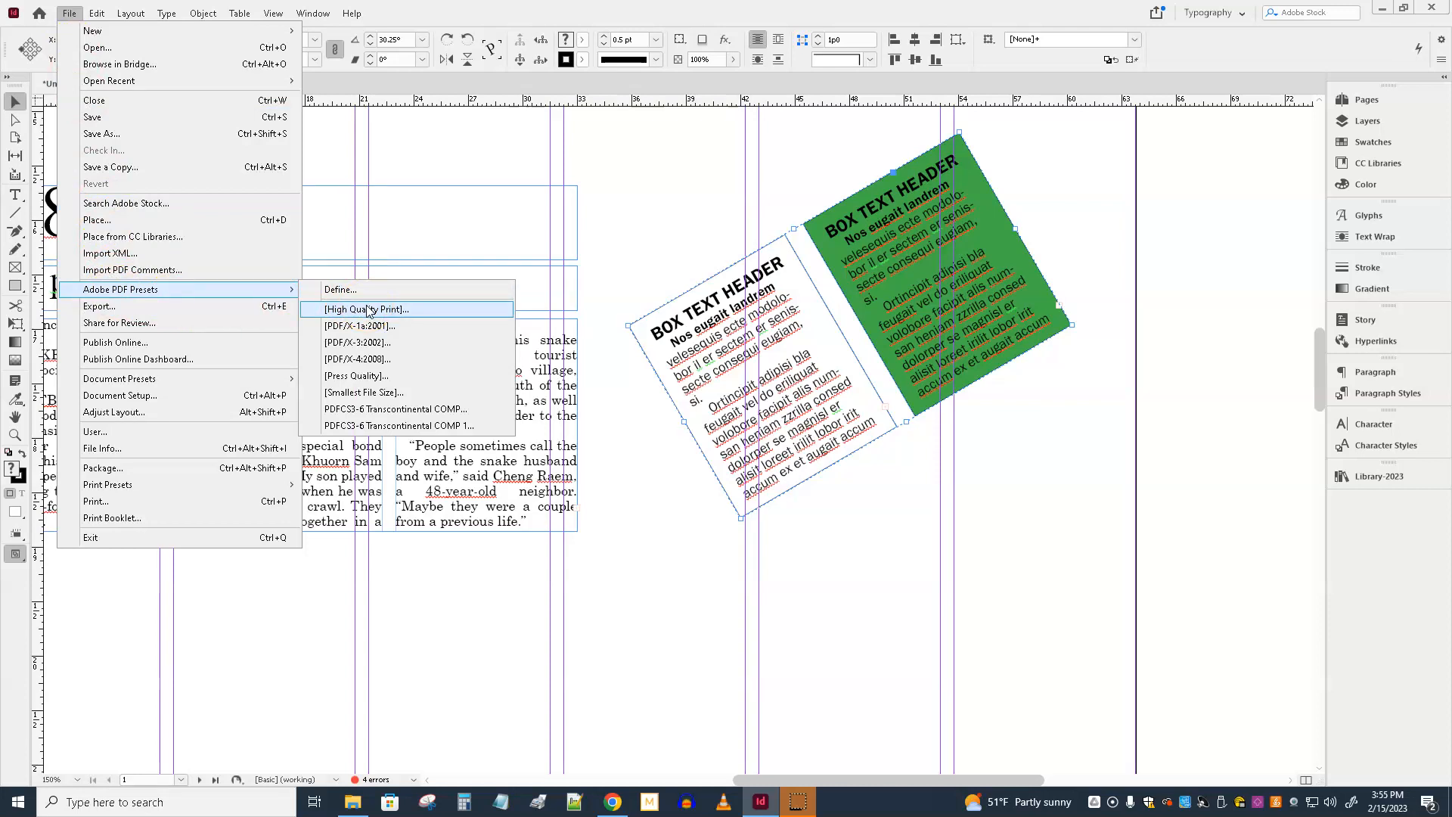
left_click(368, 310)
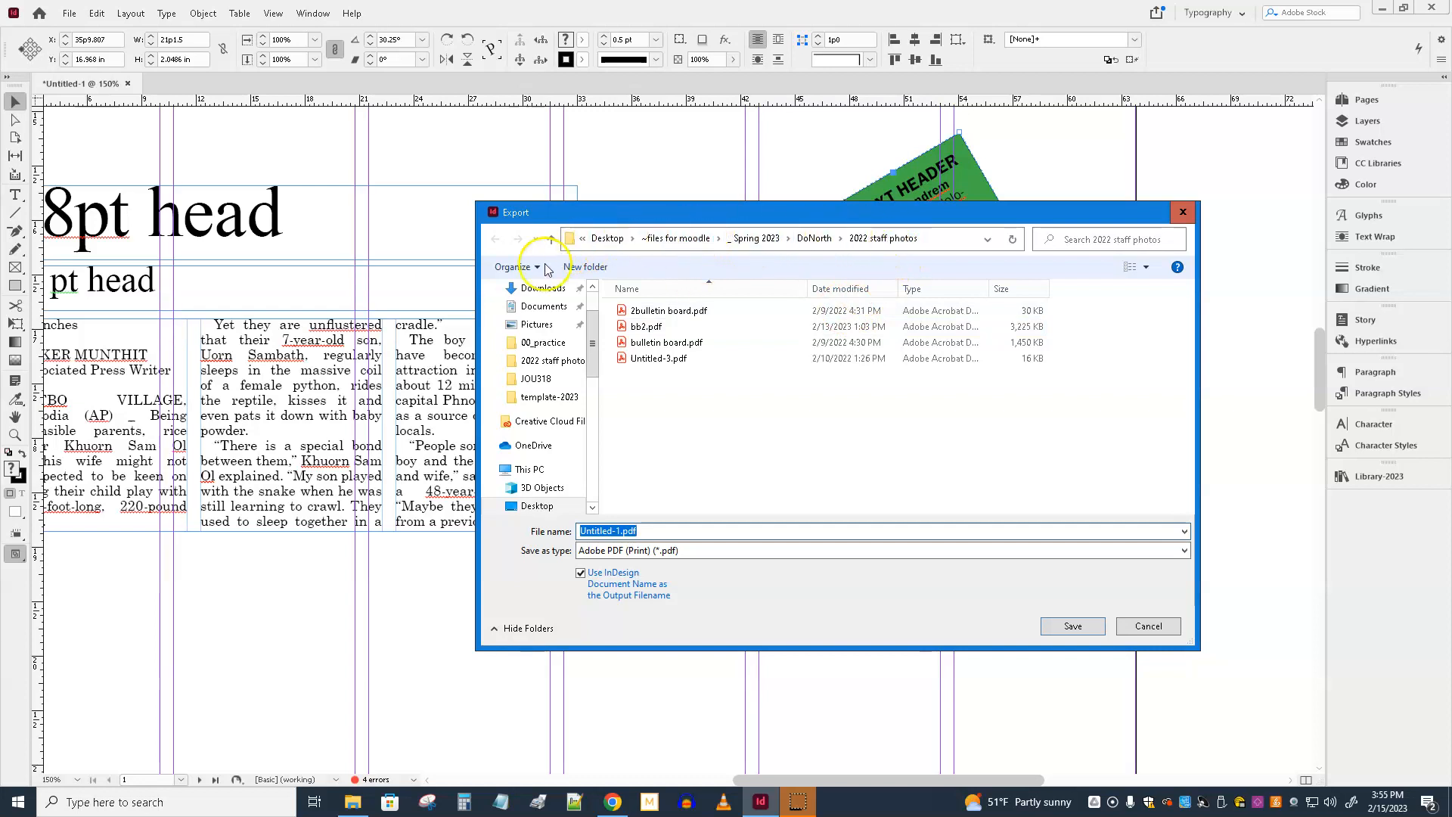
left_click(541, 288)
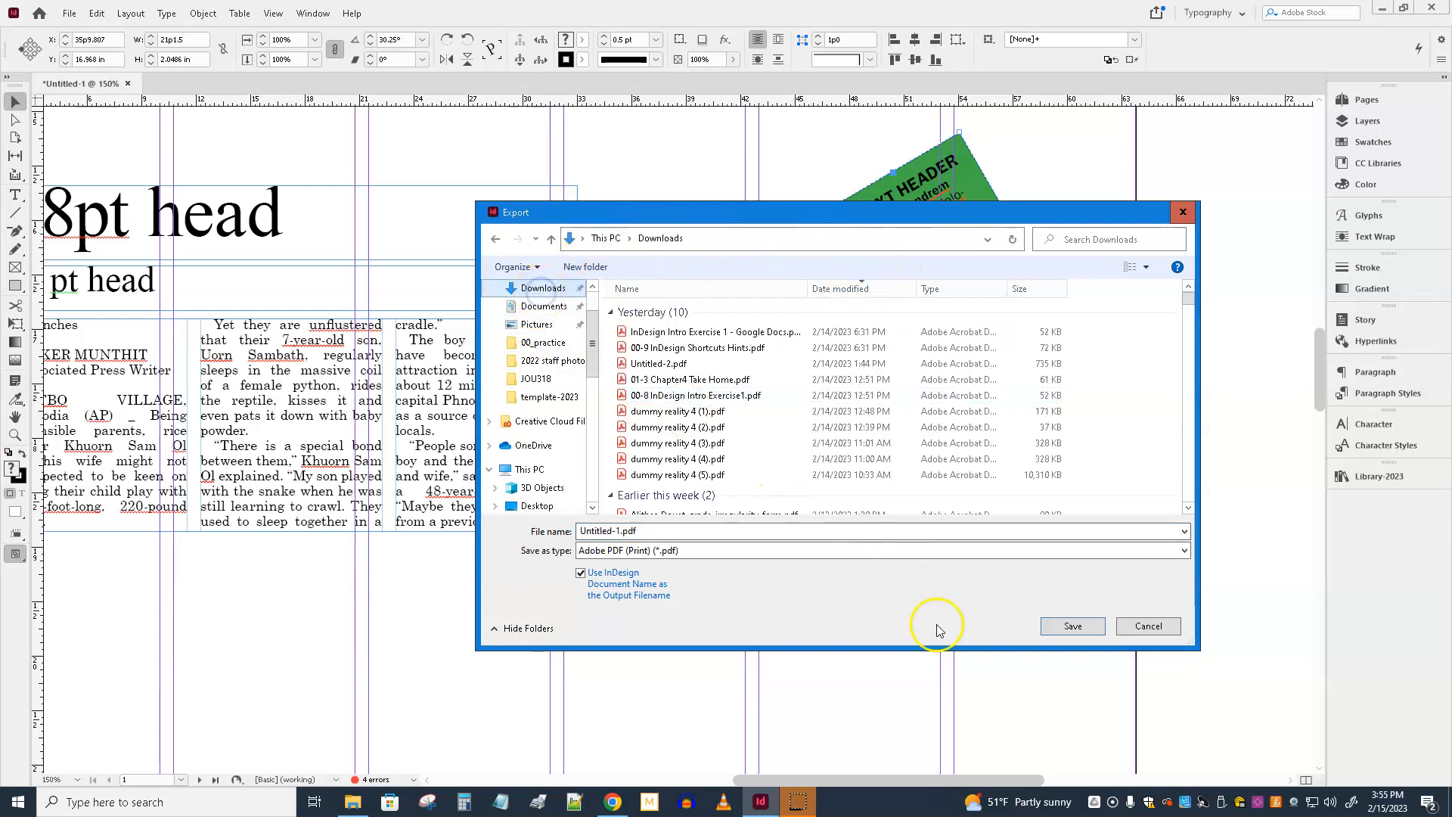
left_click(1084, 629)
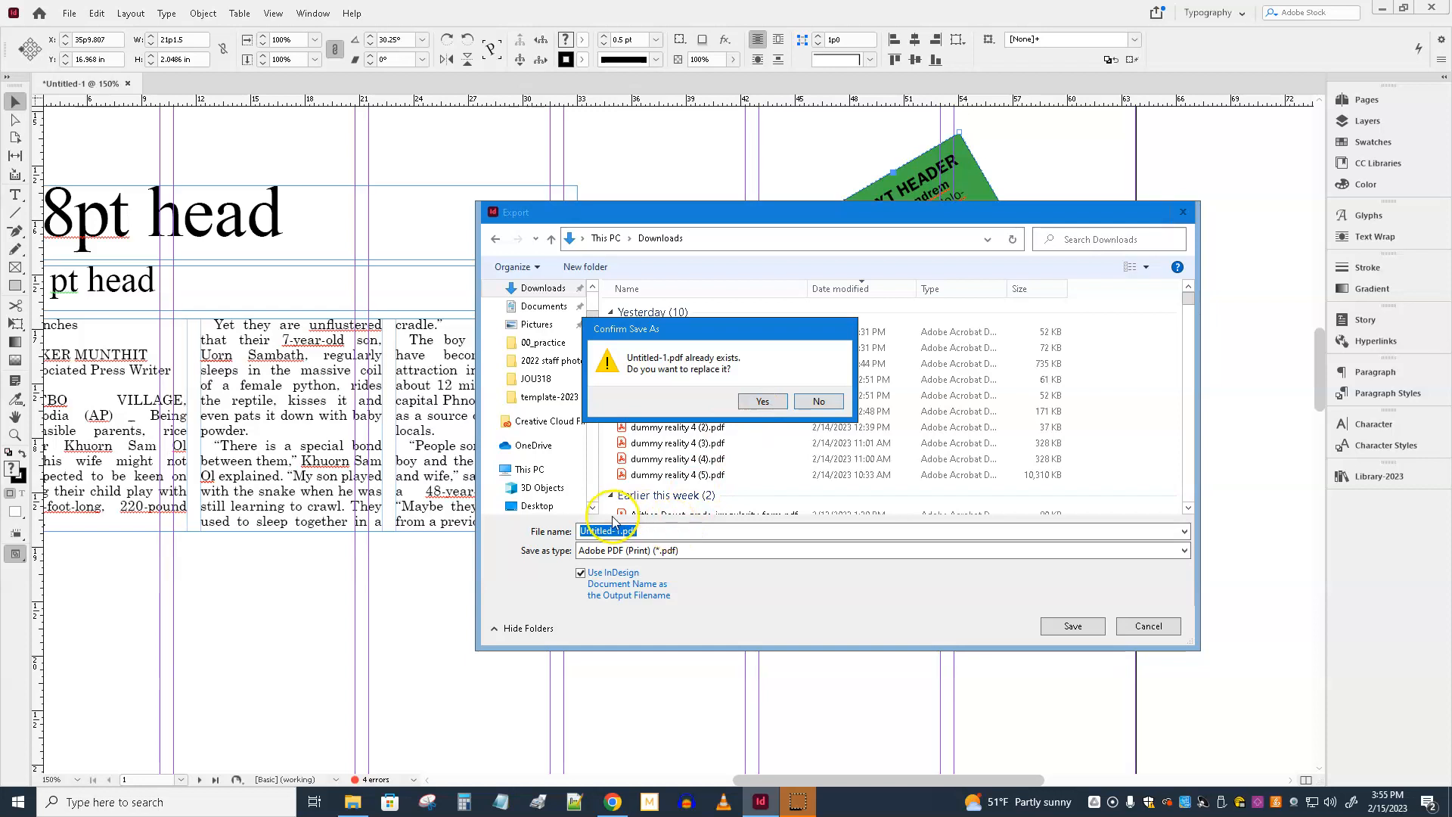
left_click(826, 401)
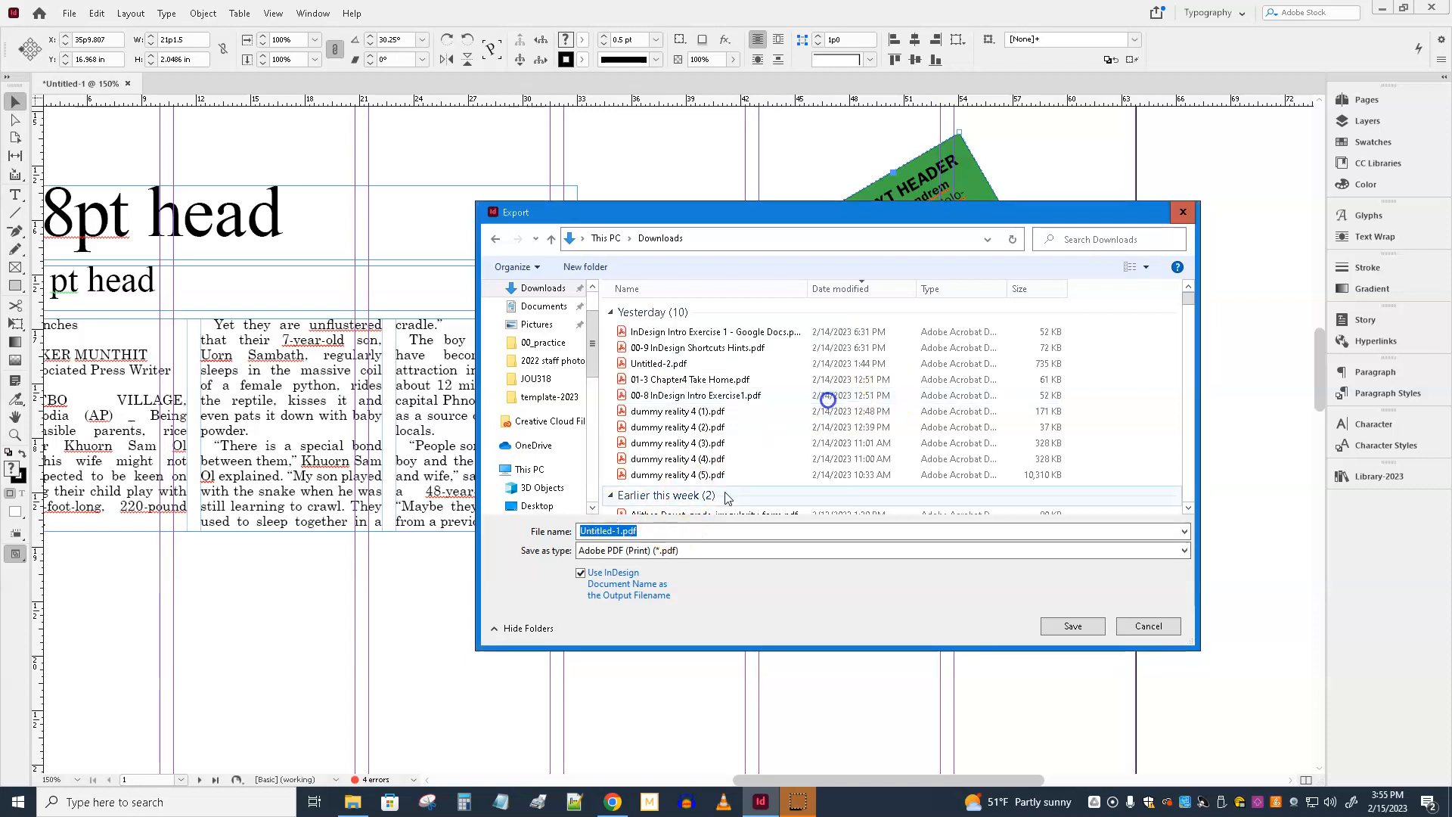
left_click(618, 532)
type("2")
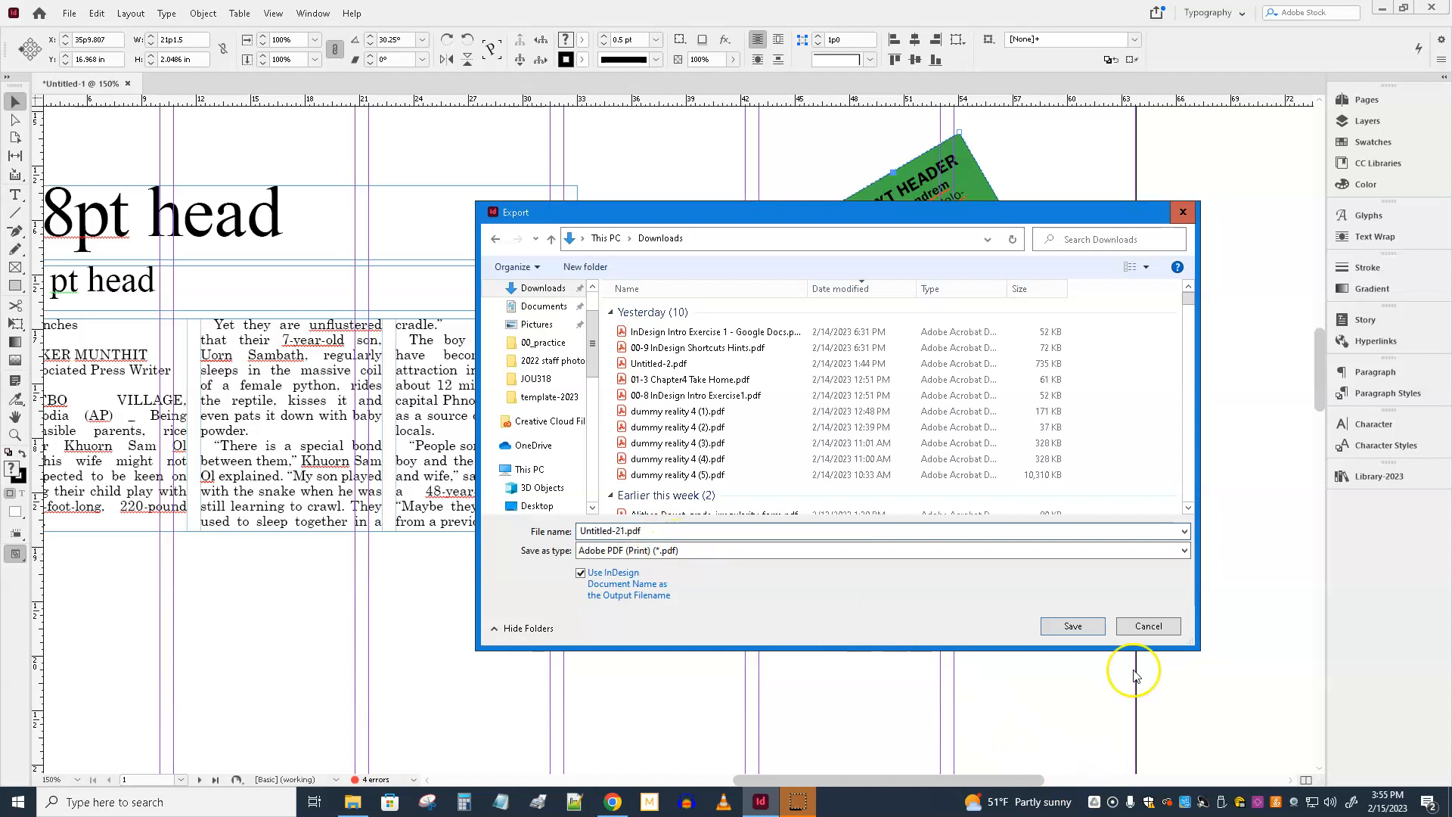
left_click(1072, 626)
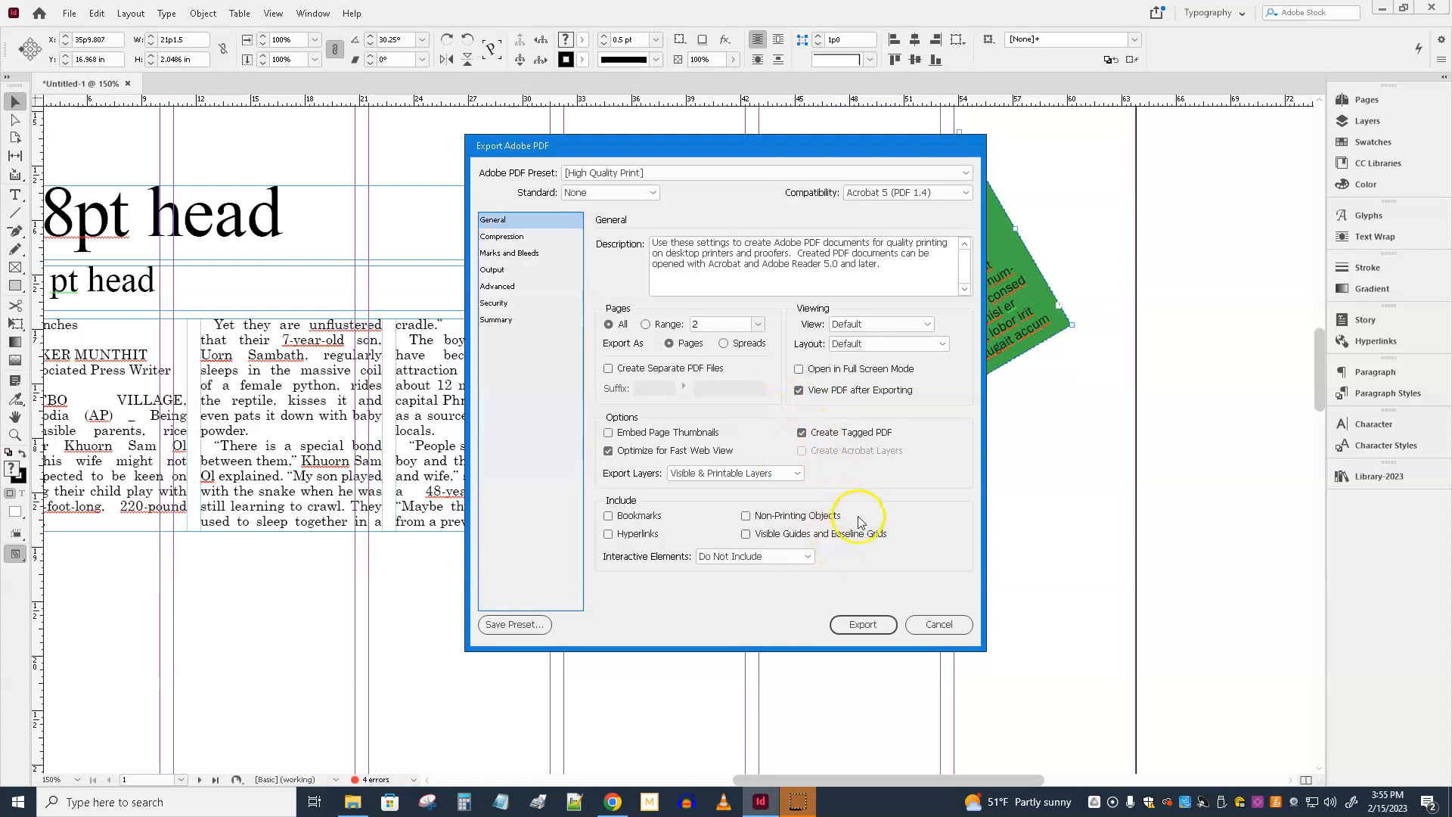
left_click(814, 395)
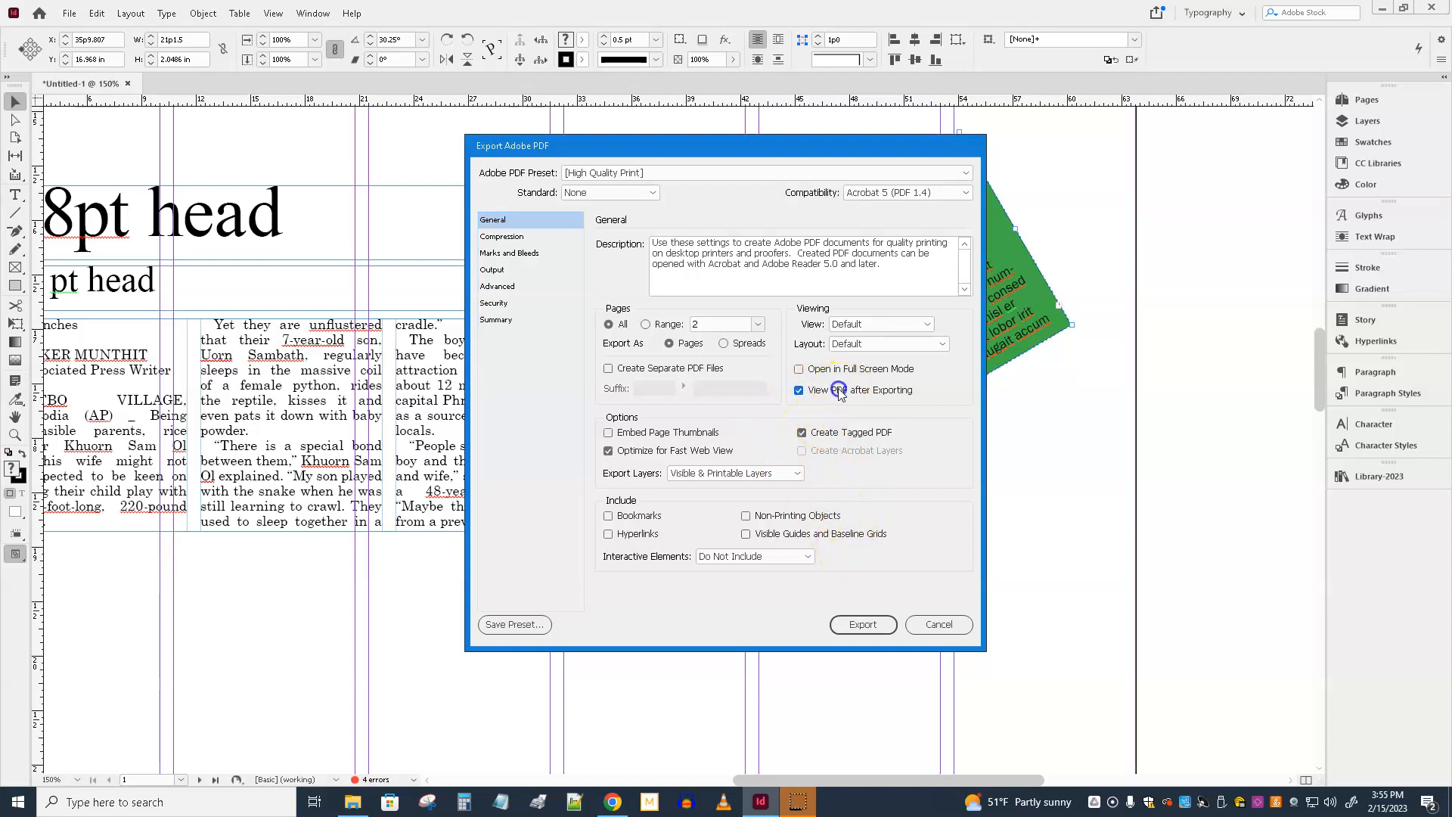
left_click(801, 391)
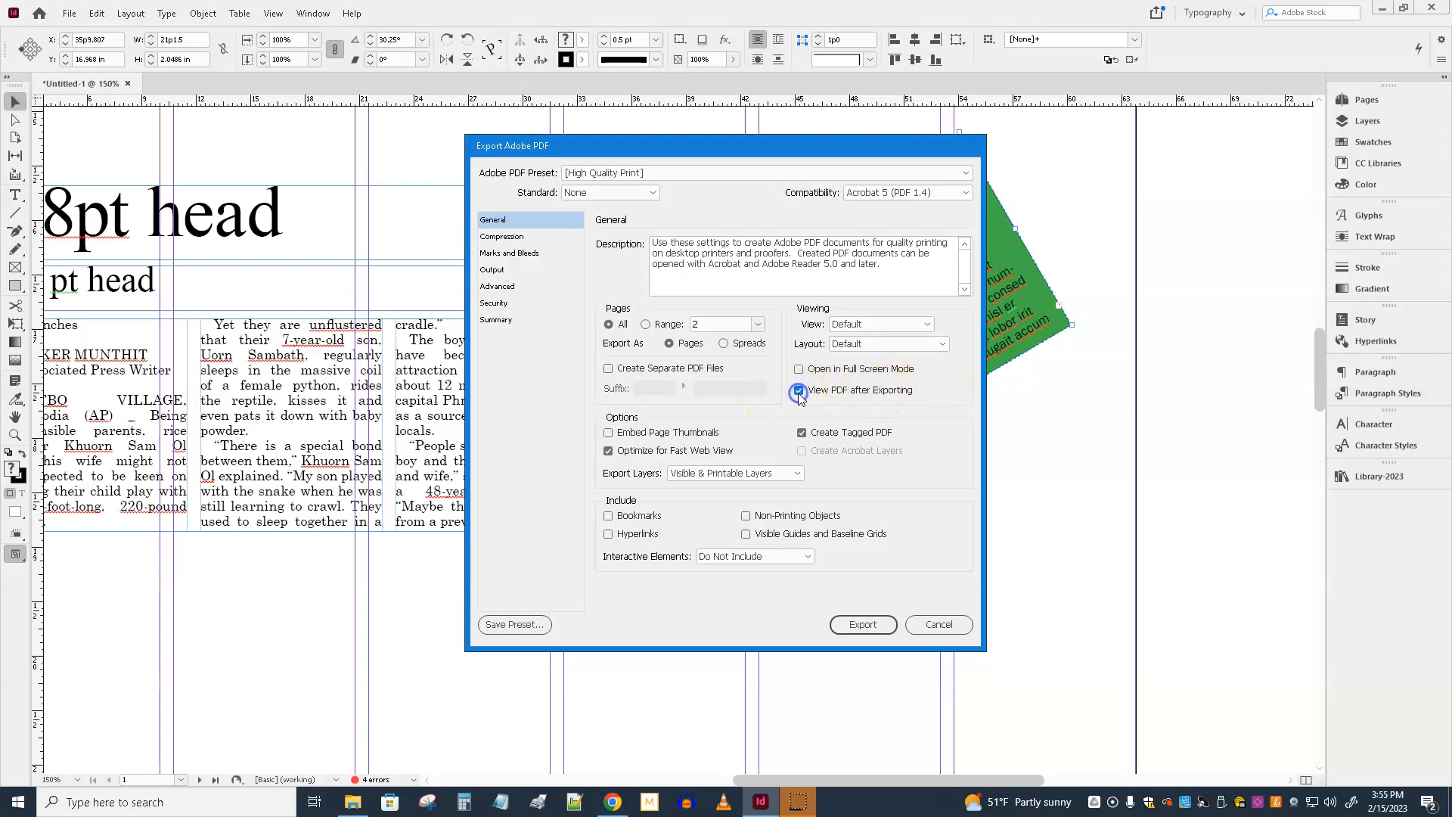
left_click(956, 633)
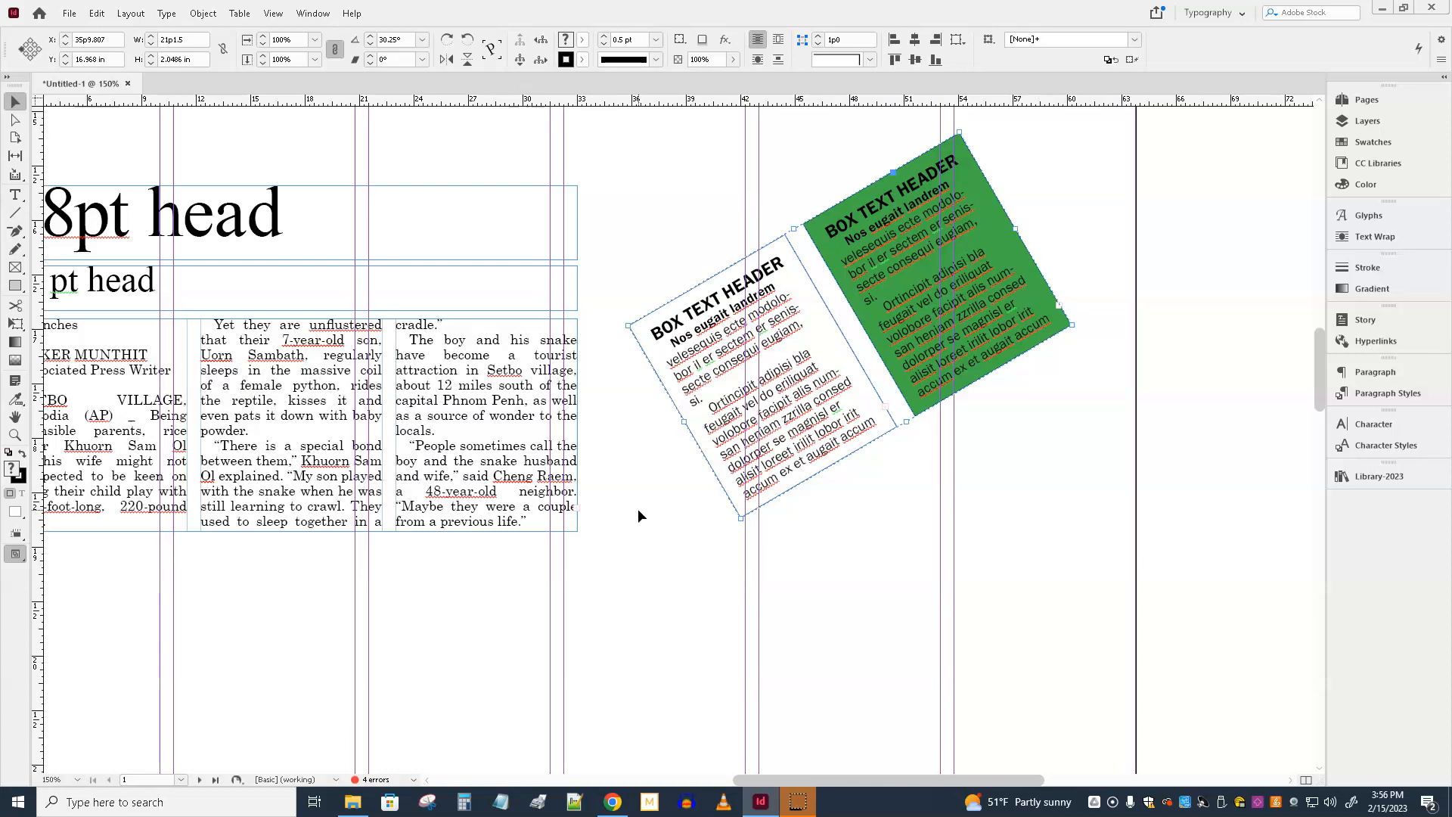
Scroll and pan to show the top of page 2 with its 1.1 and 2.1 instructions.
scroll(466, 631, "down", 10)
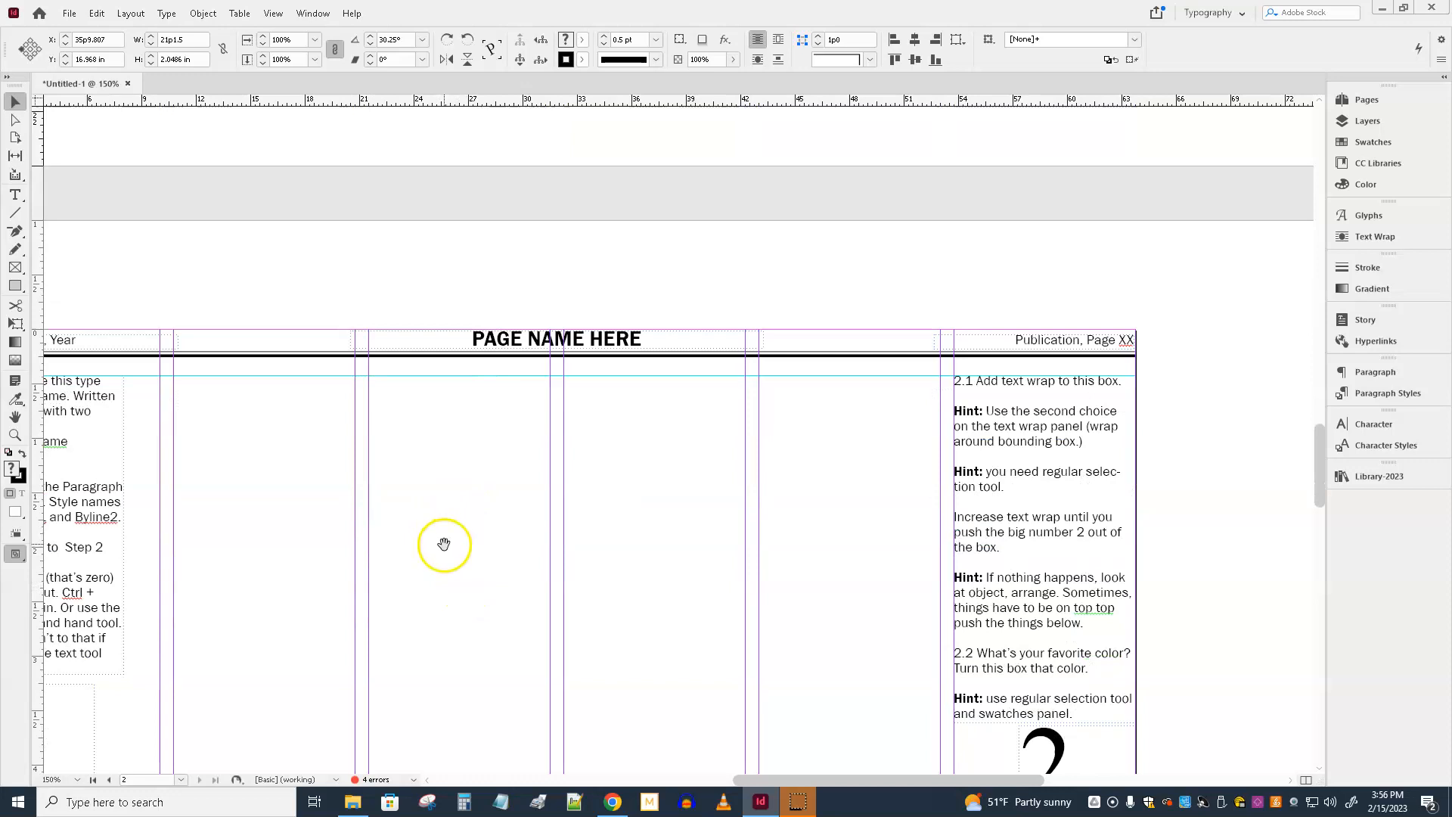
left_click_drag(441, 540, 658, 467)
scroll(658, 466, "down", 3)
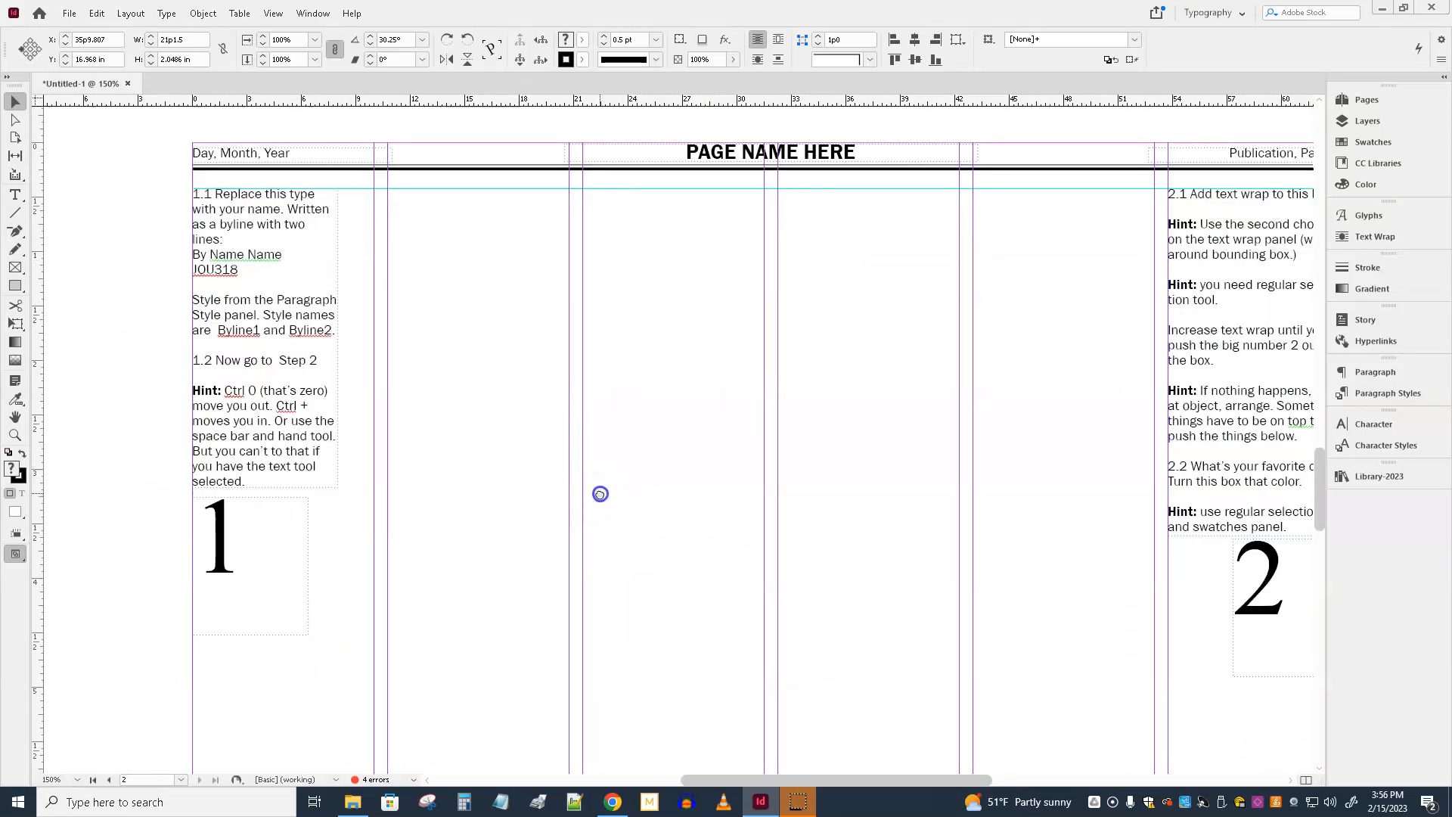
left_click_drag(600, 493, 519, 467)
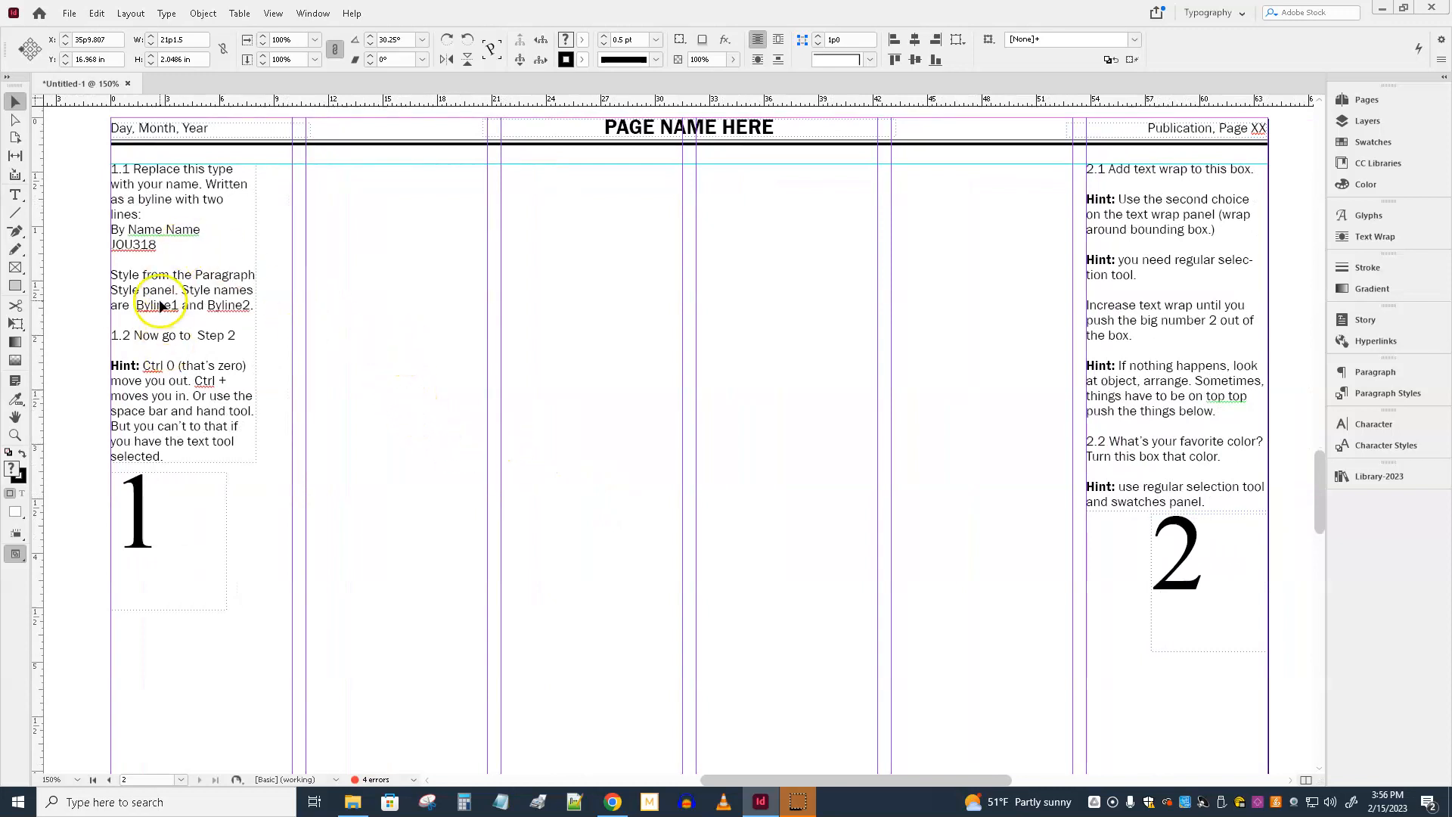
scroll(901, 416, "down", 3)
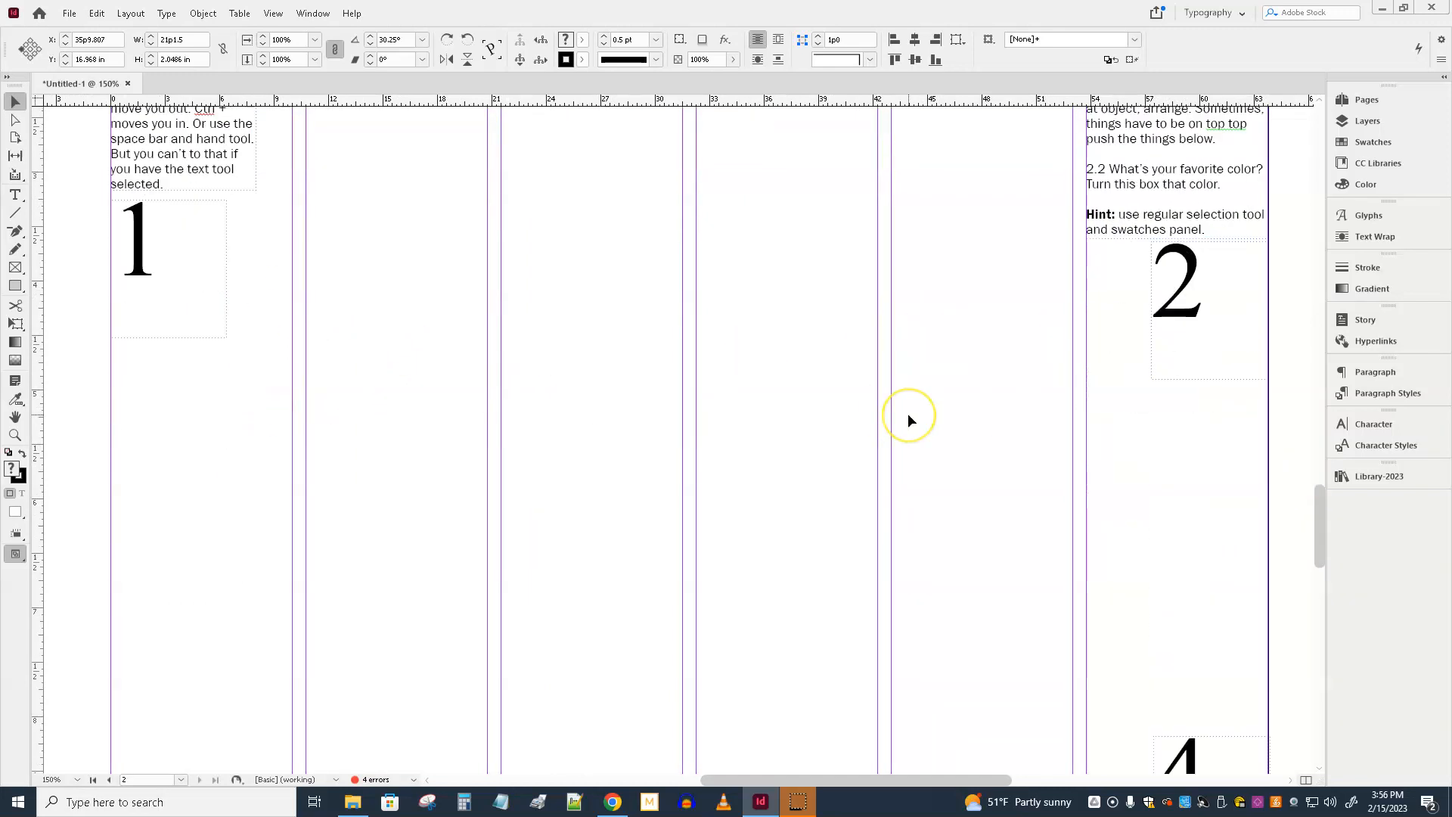
scroll(908, 413, "down", 15)
scroll(908, 413, "up", 15)
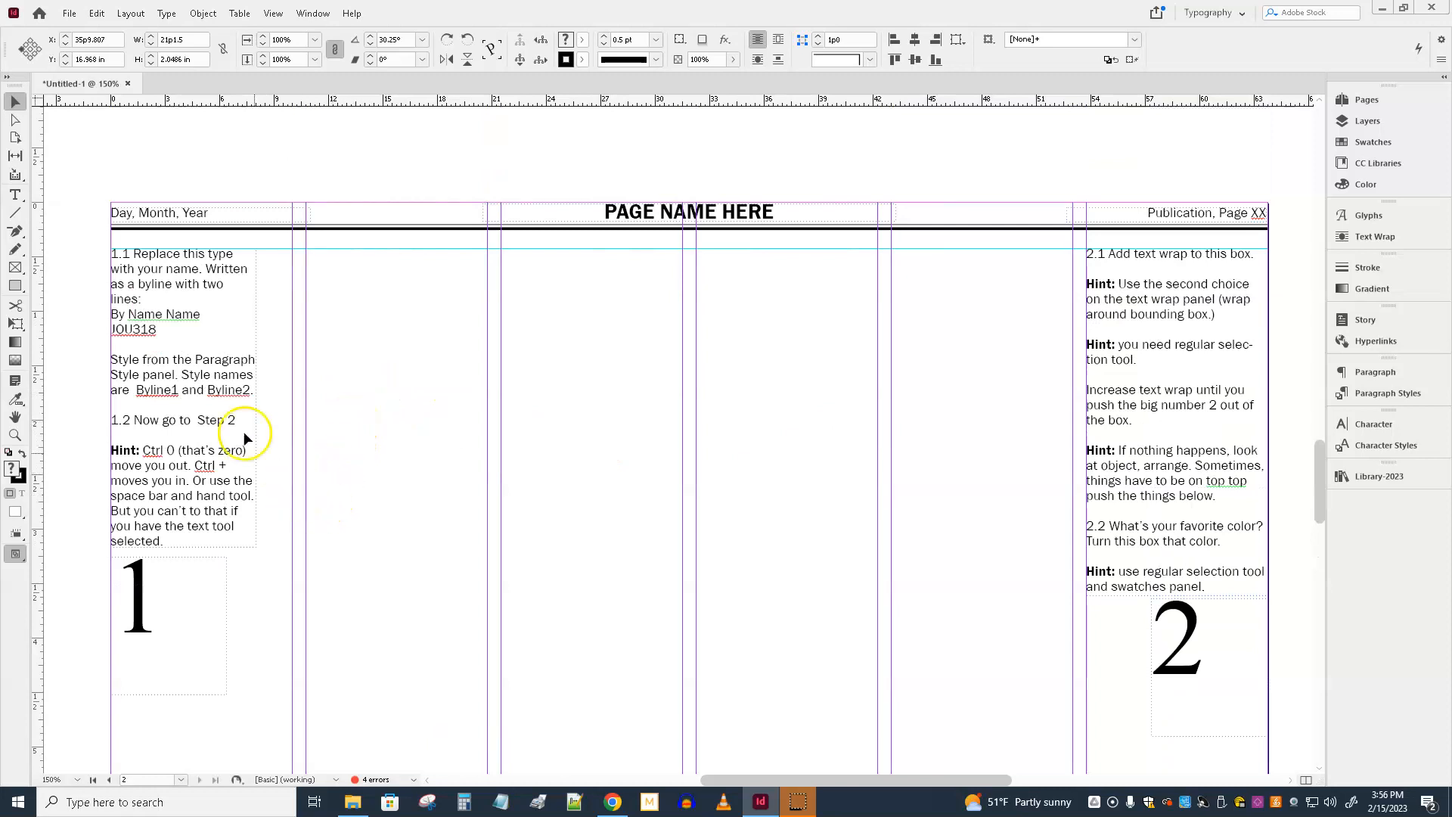
Select the step 2.1 instruction text box and open the Text Wrap panel.
left_click(182, 387)
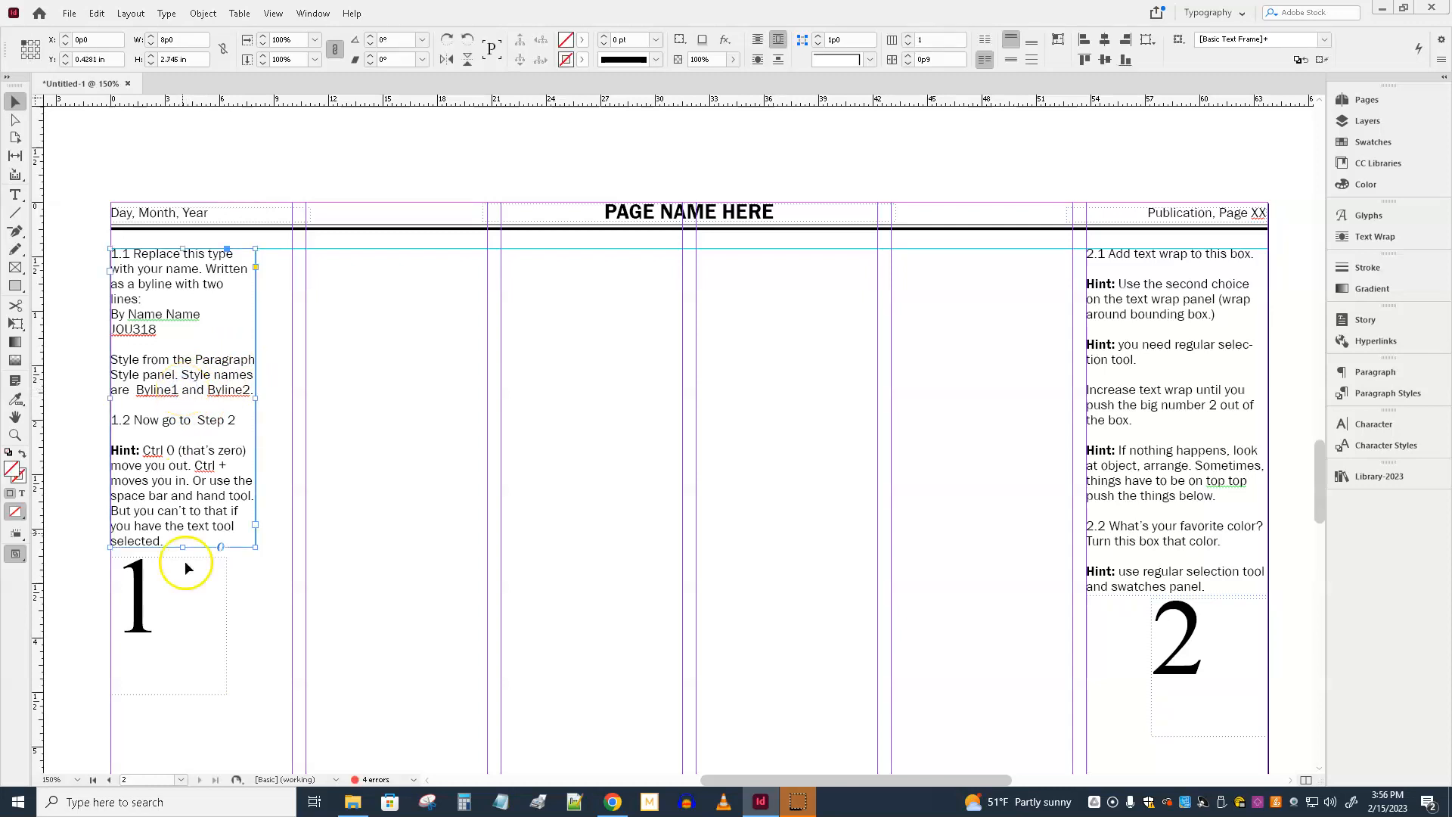
left_click(1125, 460, "shift")
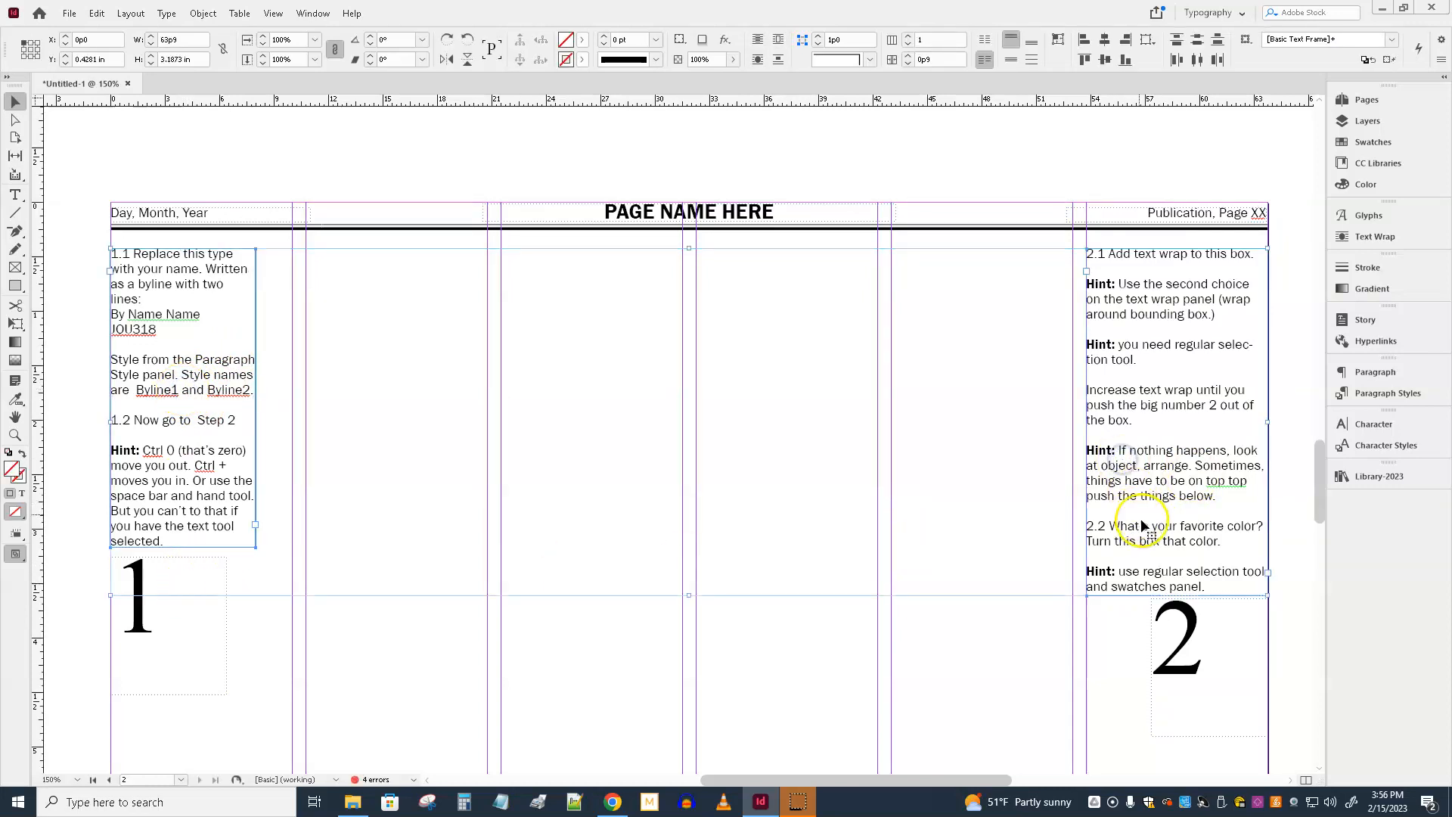
left_click(1171, 677)
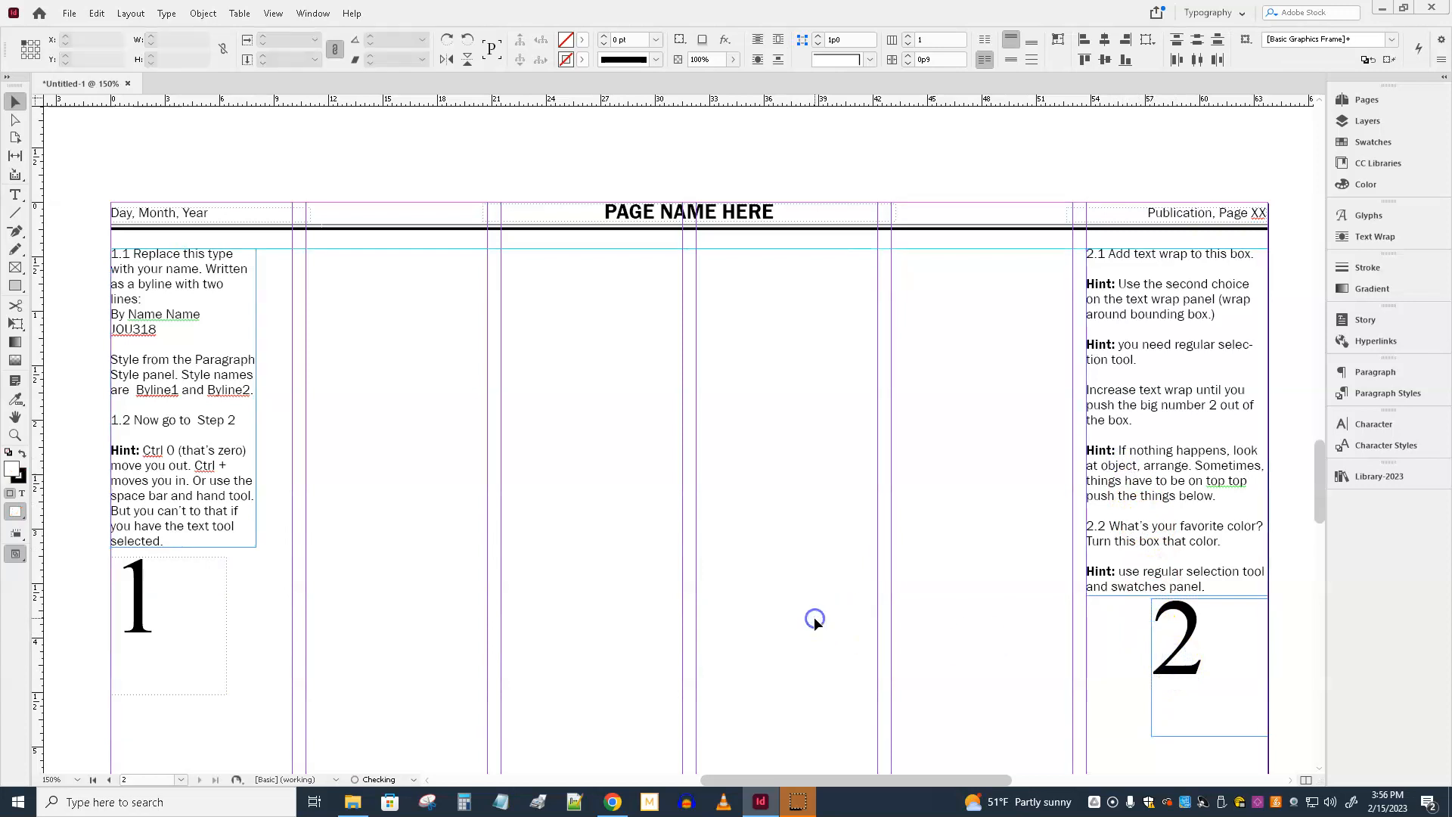
left_click(156, 354)
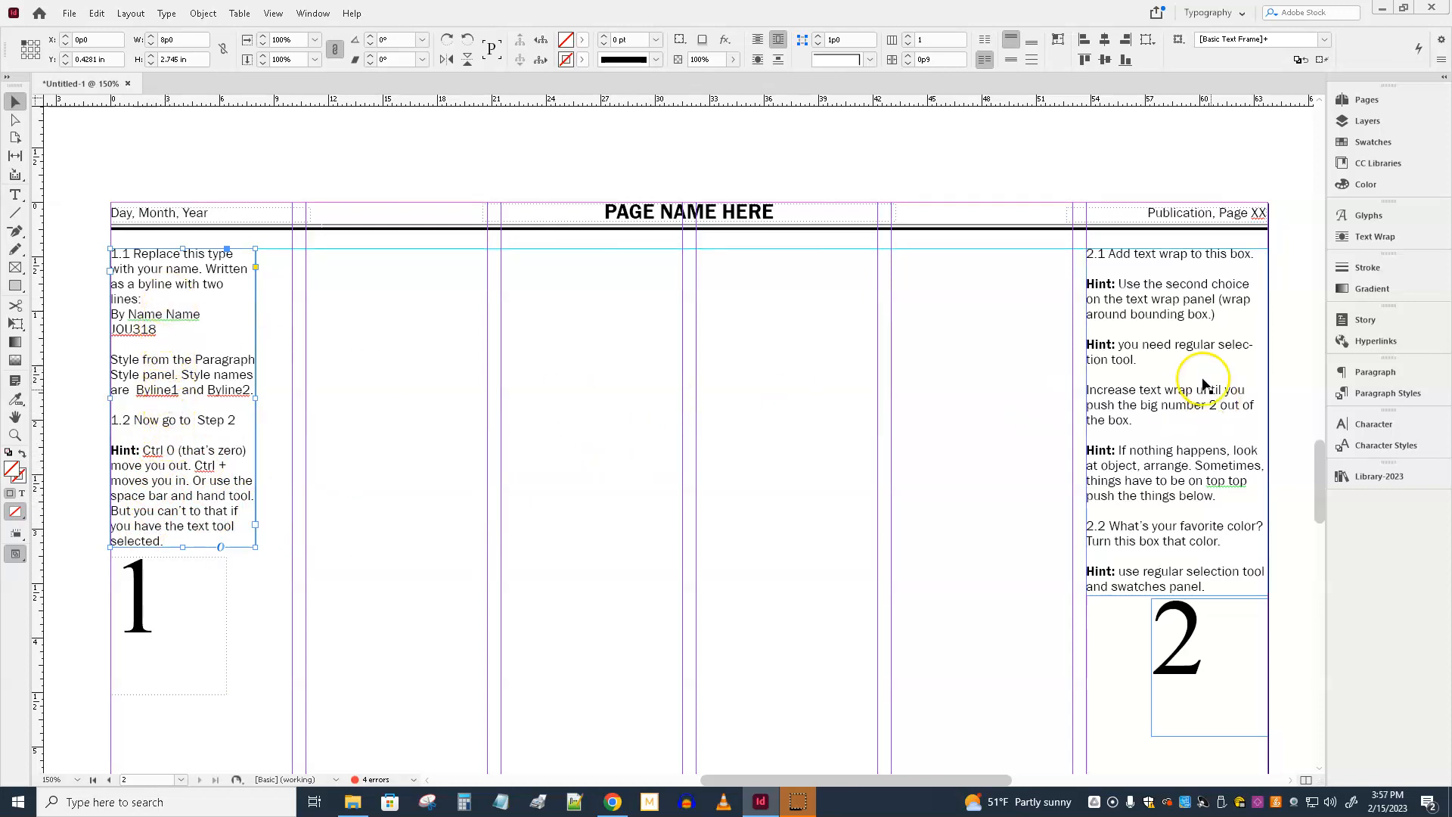
left_click(1159, 316)
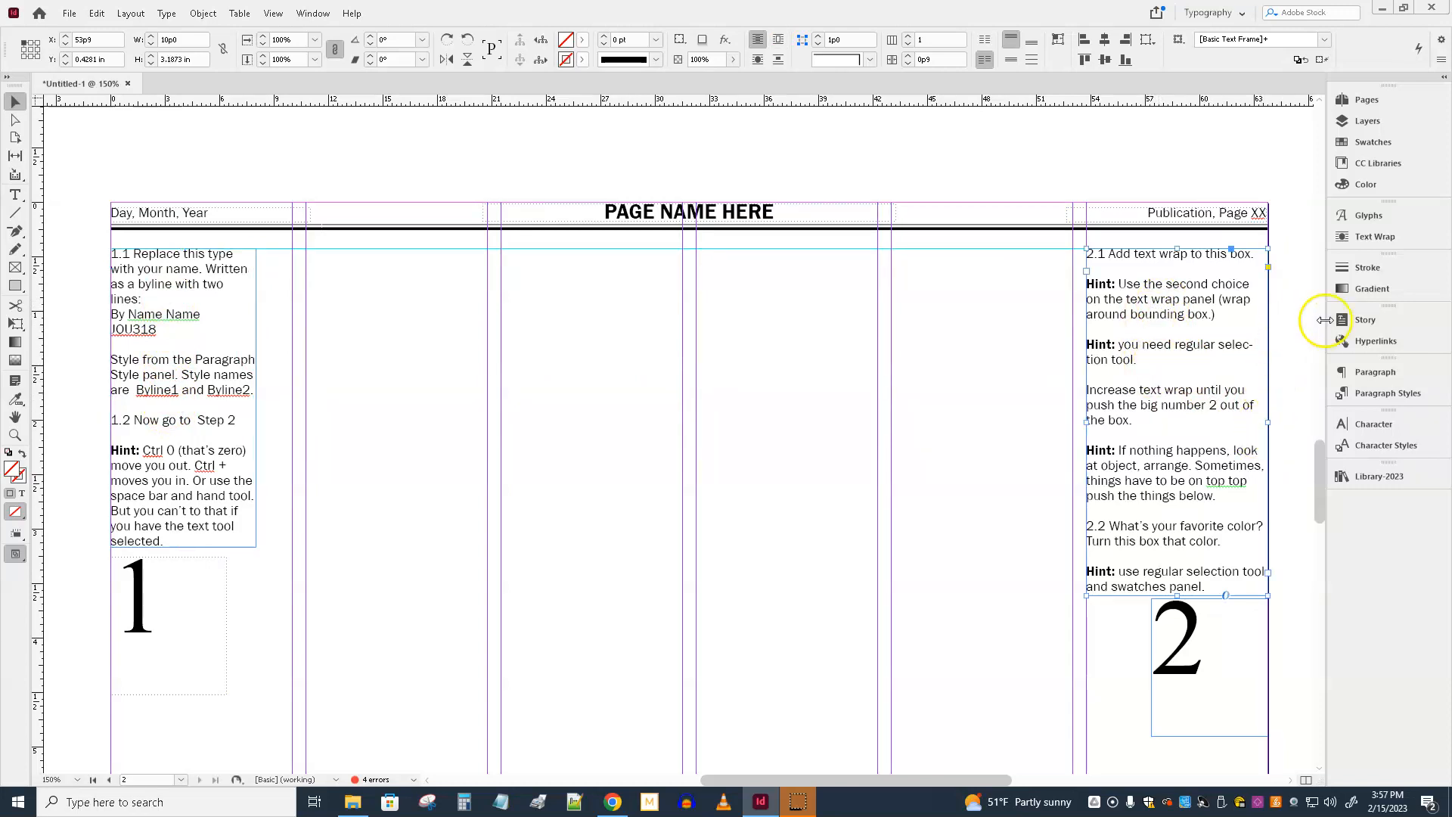
left_click(1383, 239)
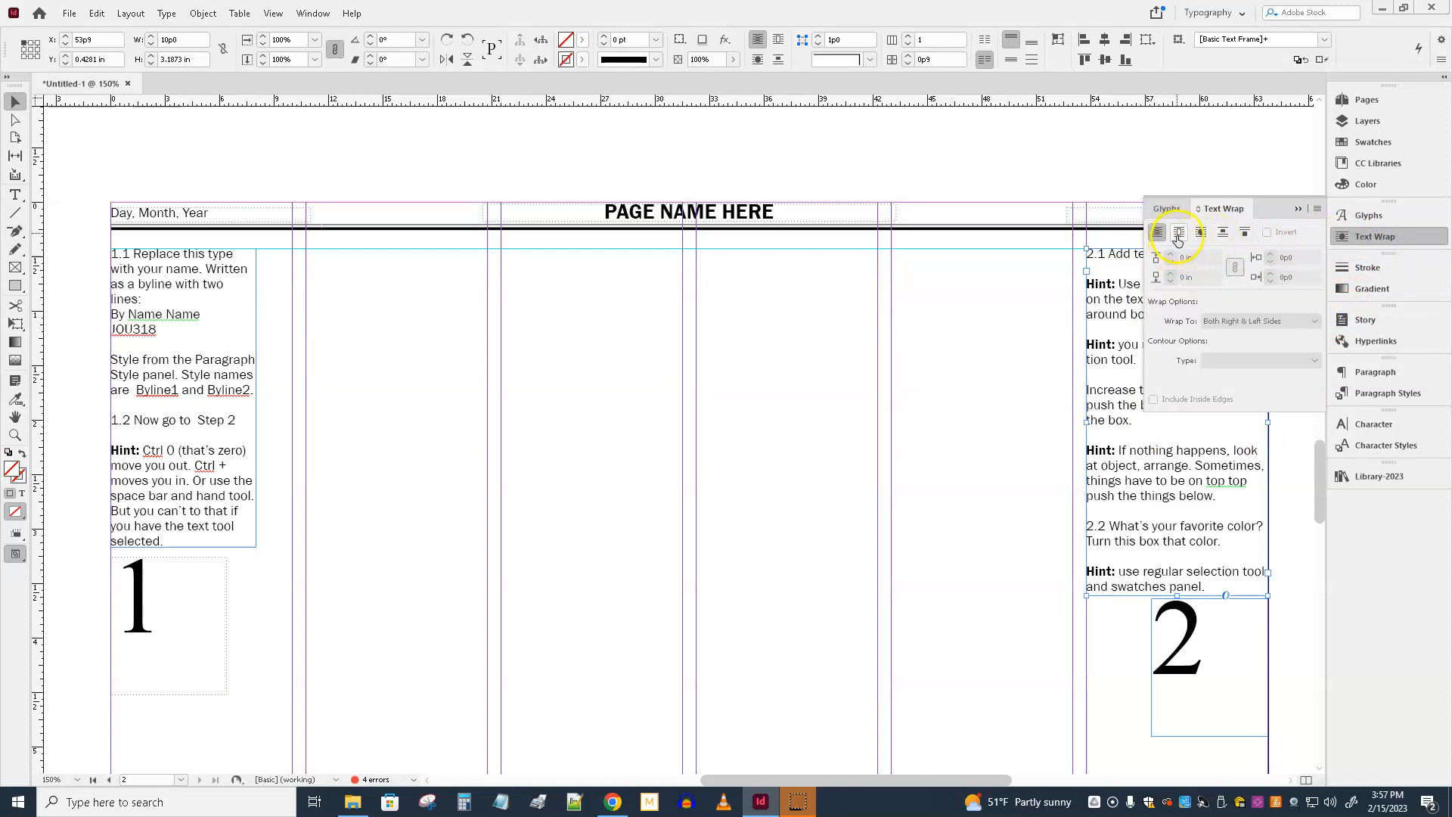
left_click(1021, 426)
left_click(1140, 421)
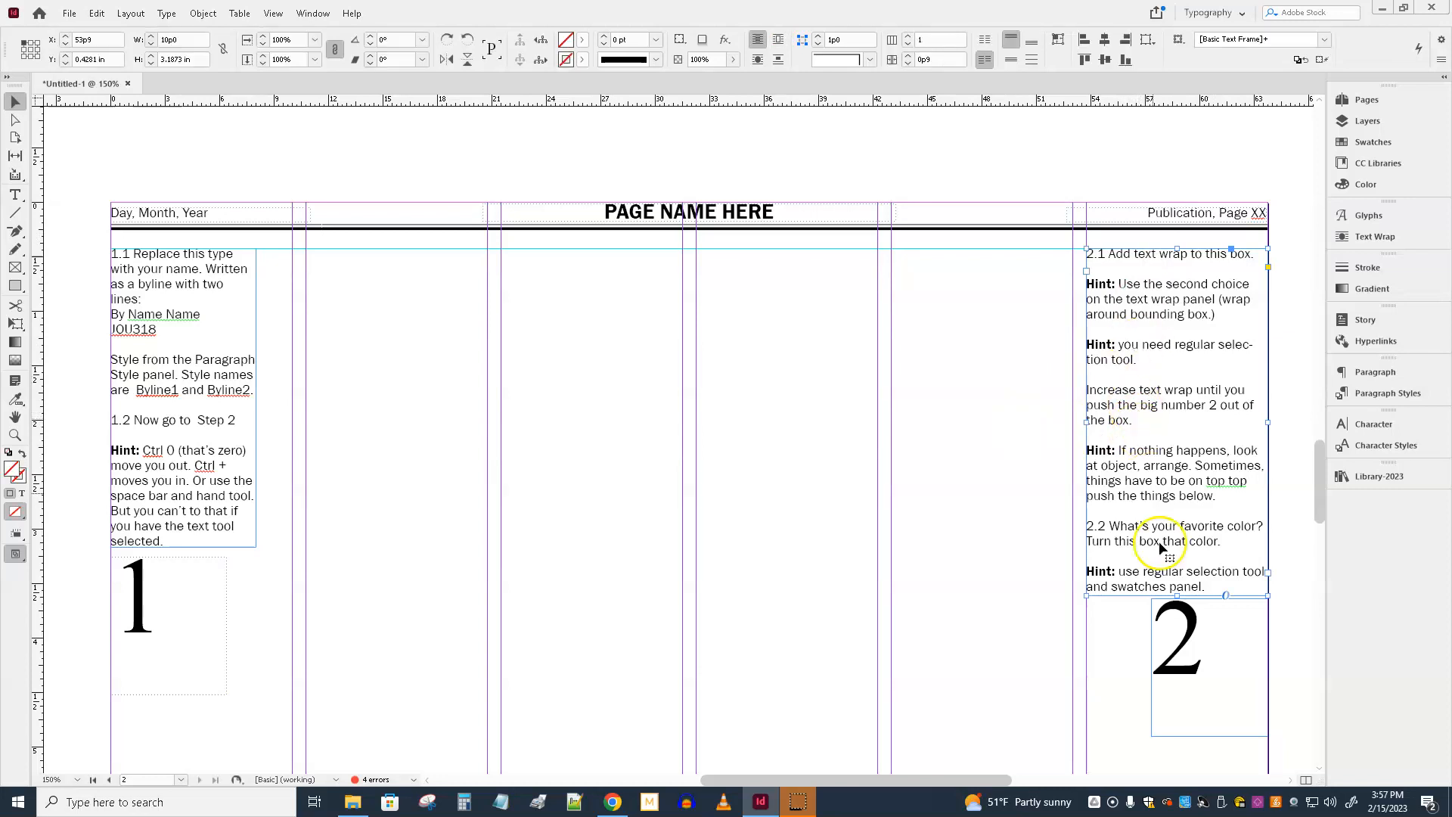
left_click(1370, 236)
Apply a bounding-box wrap with linked offsets raised until the big 2 is pushed out.
left_click(1180, 233)
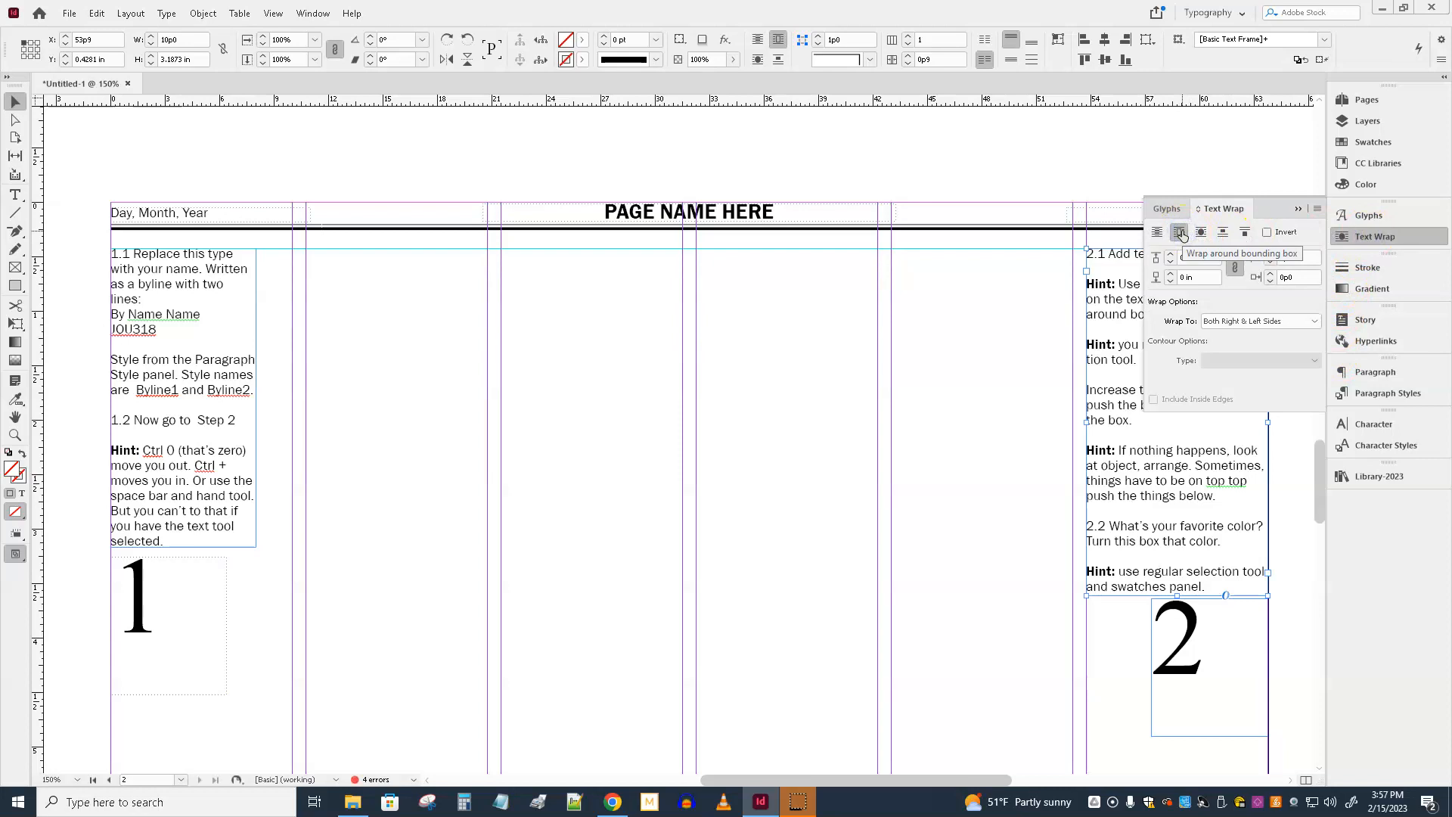
left_click(1235, 268)
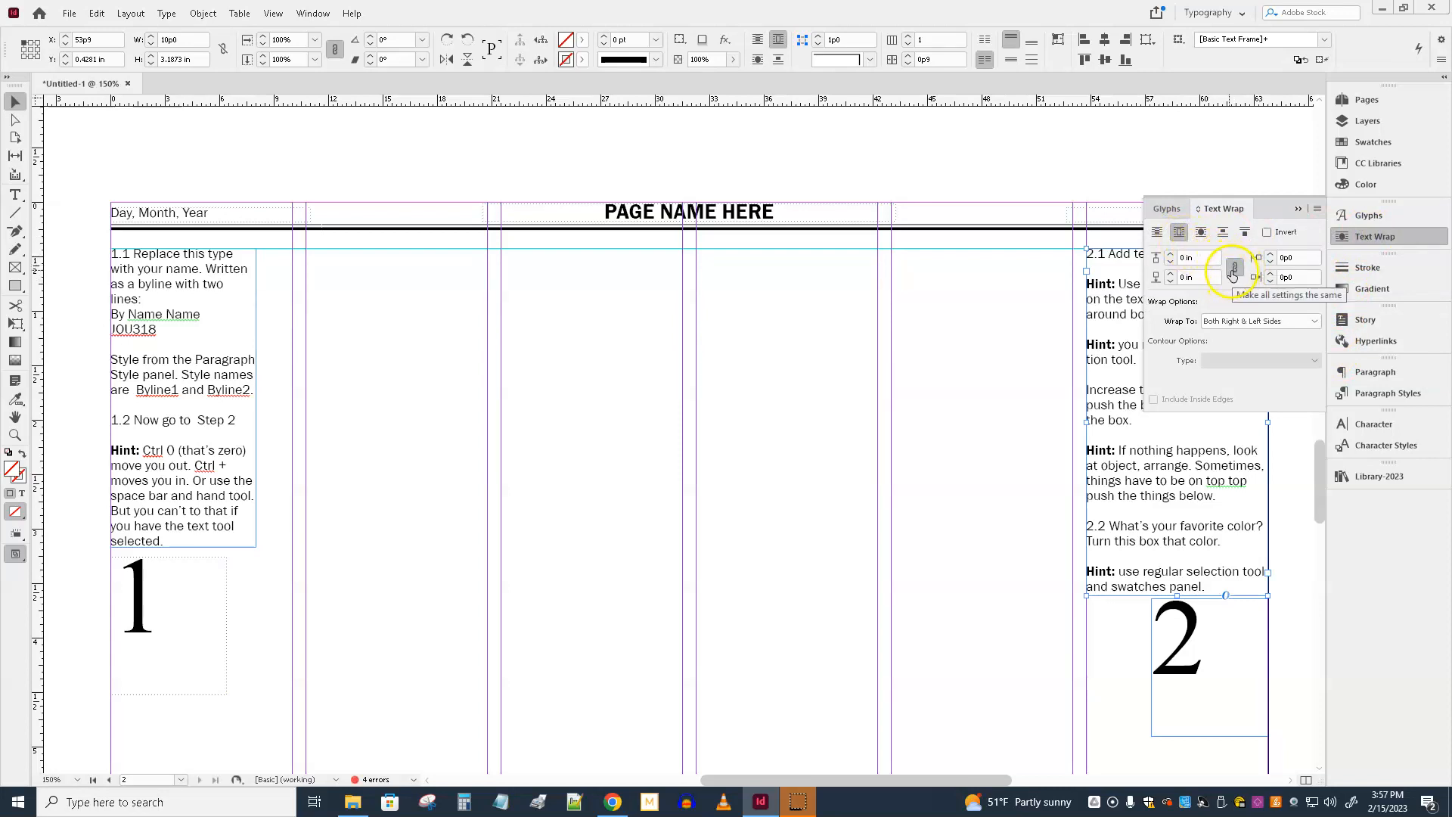
left_click(1170, 255)
left_click(1171, 255)
left_click(1170, 257)
left_click(1171, 257)
left_click(1171, 257)
left_click(1170, 257)
left_click(1170, 258)
left_click(1170, 257)
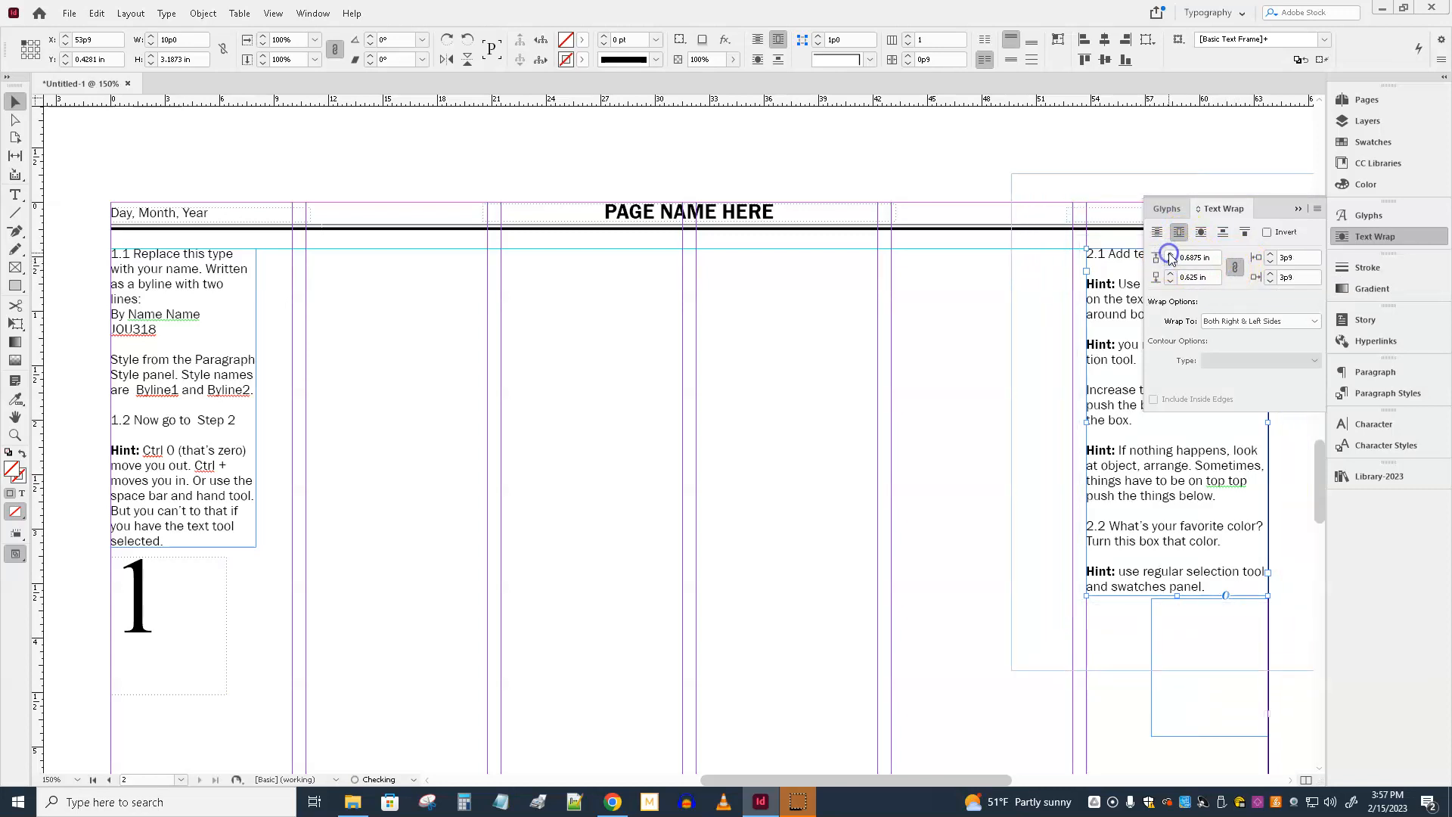
left_click(959, 428)
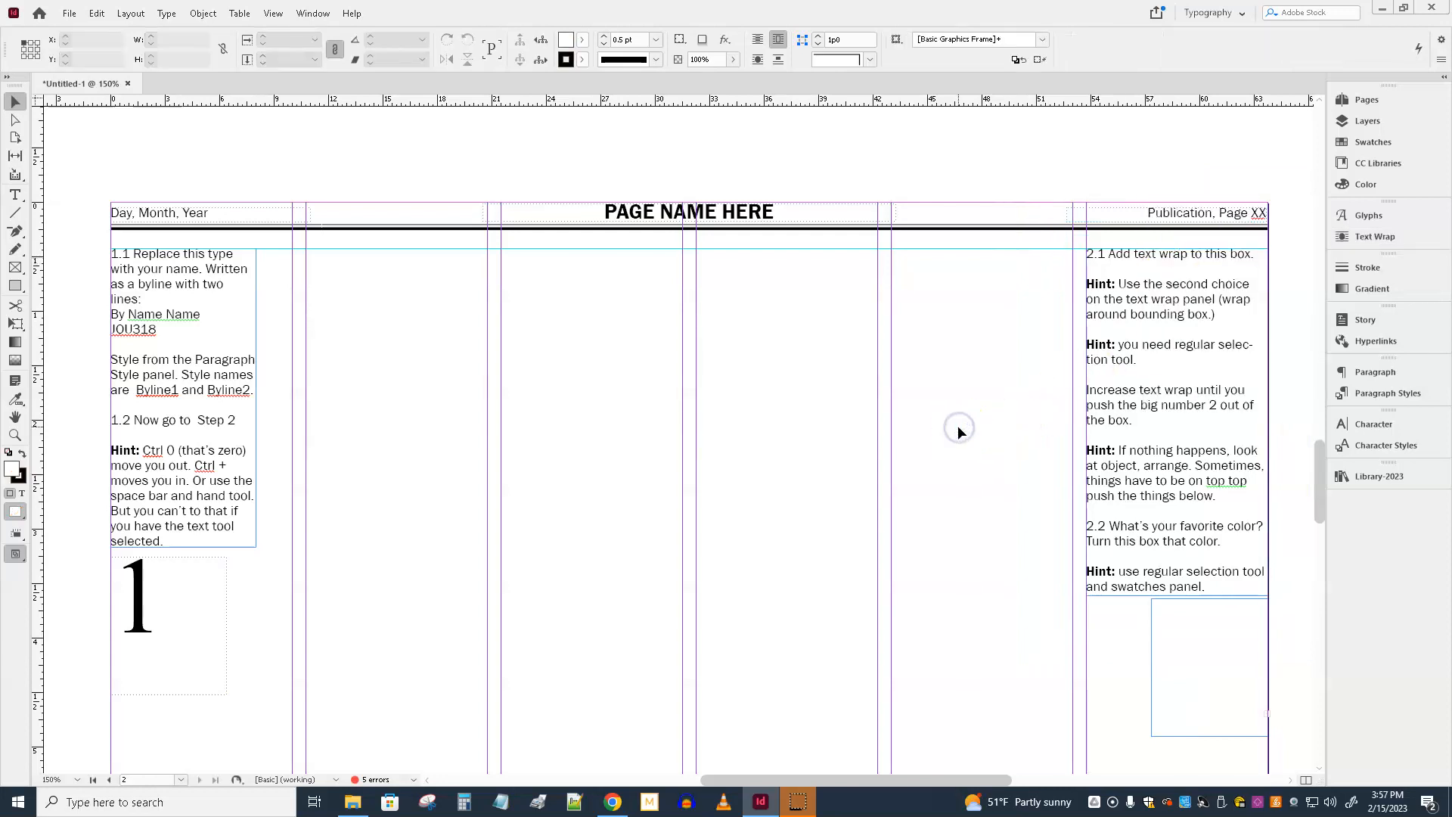
Add vertical and horizontal guides along the step 4 box's left and top edges.
scroll(697, 457, "down", 8)
scroll(697, 455, "down", 5)
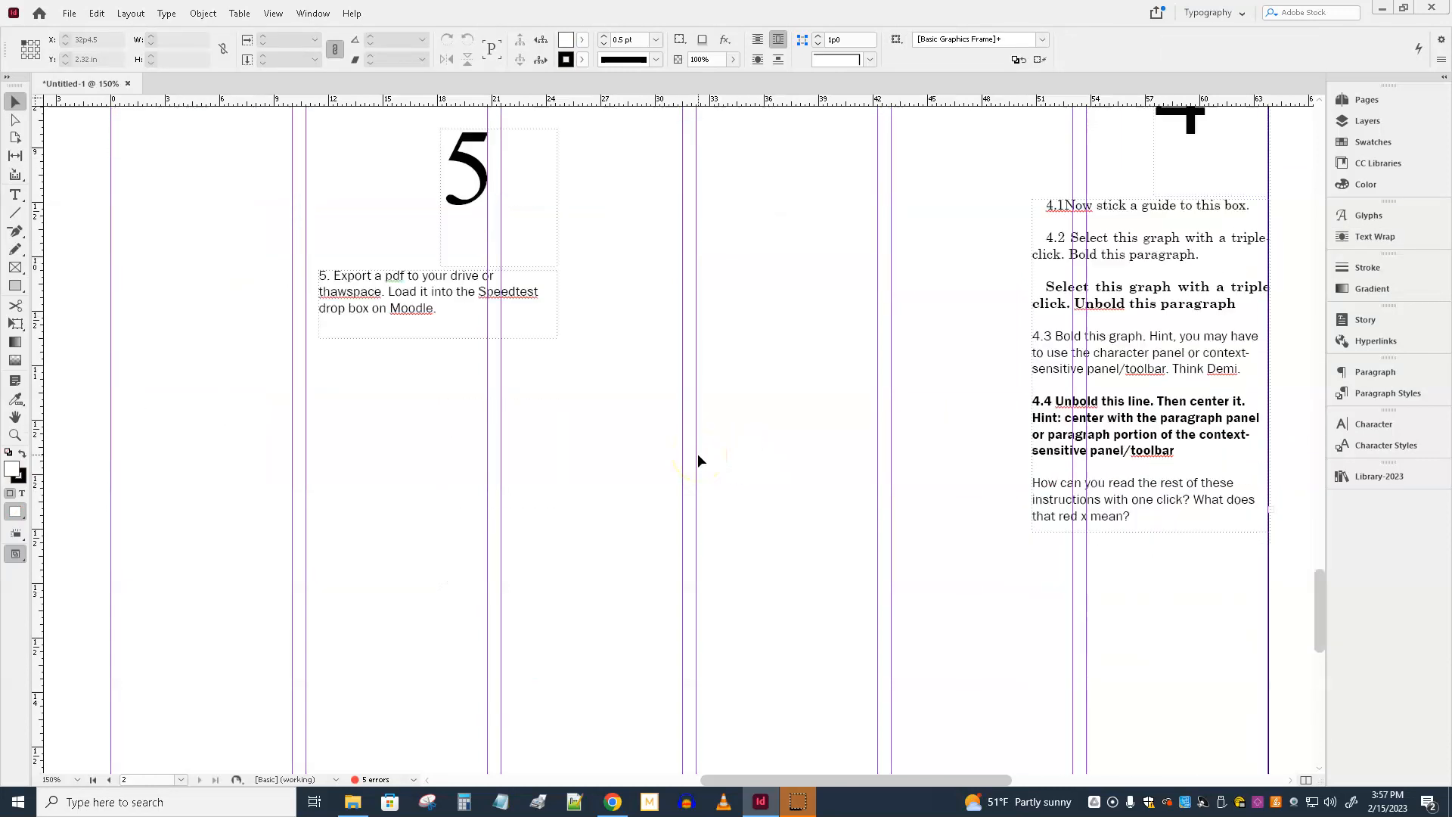
left_click(1078, 333)
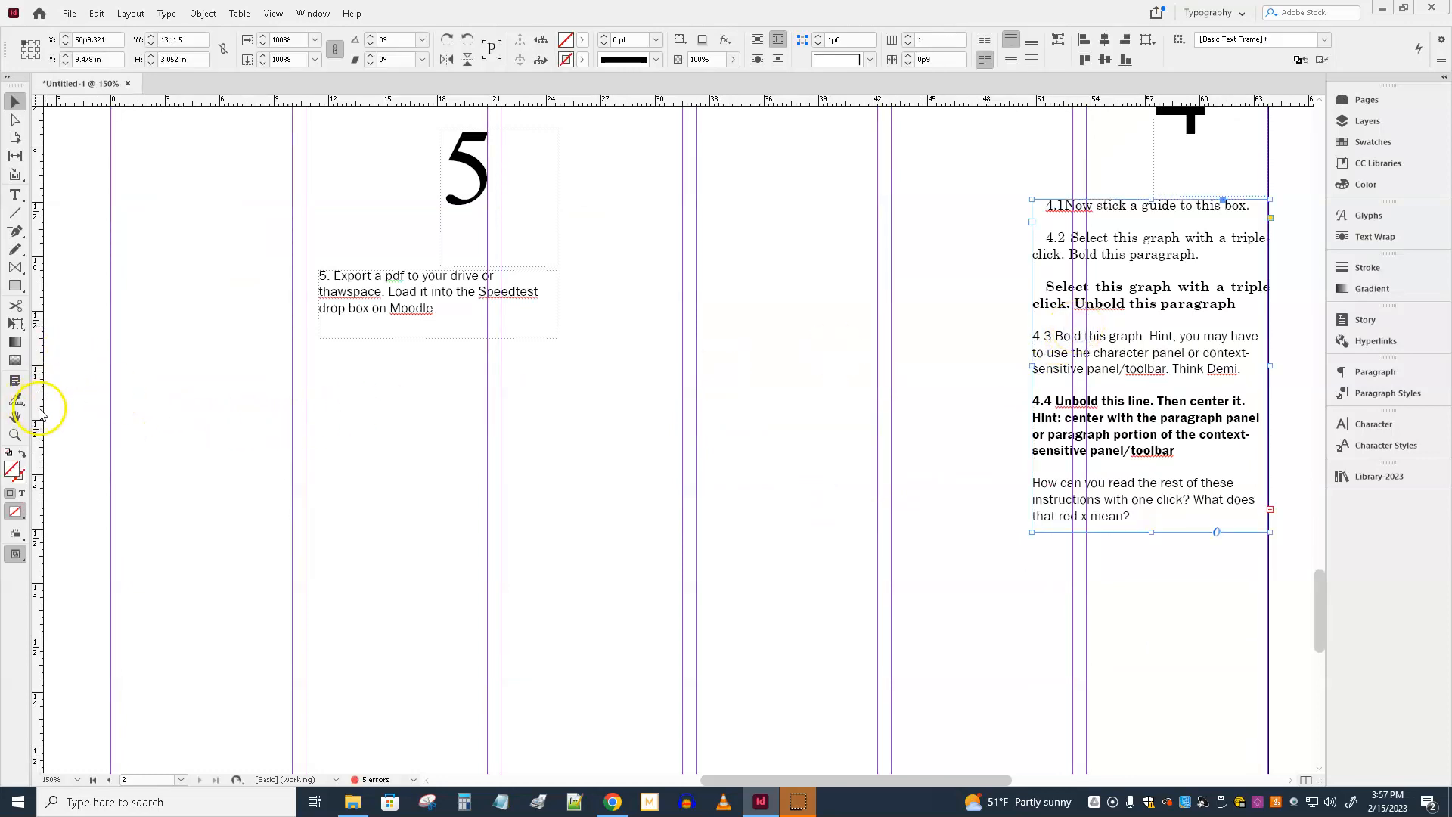
left_click_drag(39, 412, 1032, 376)
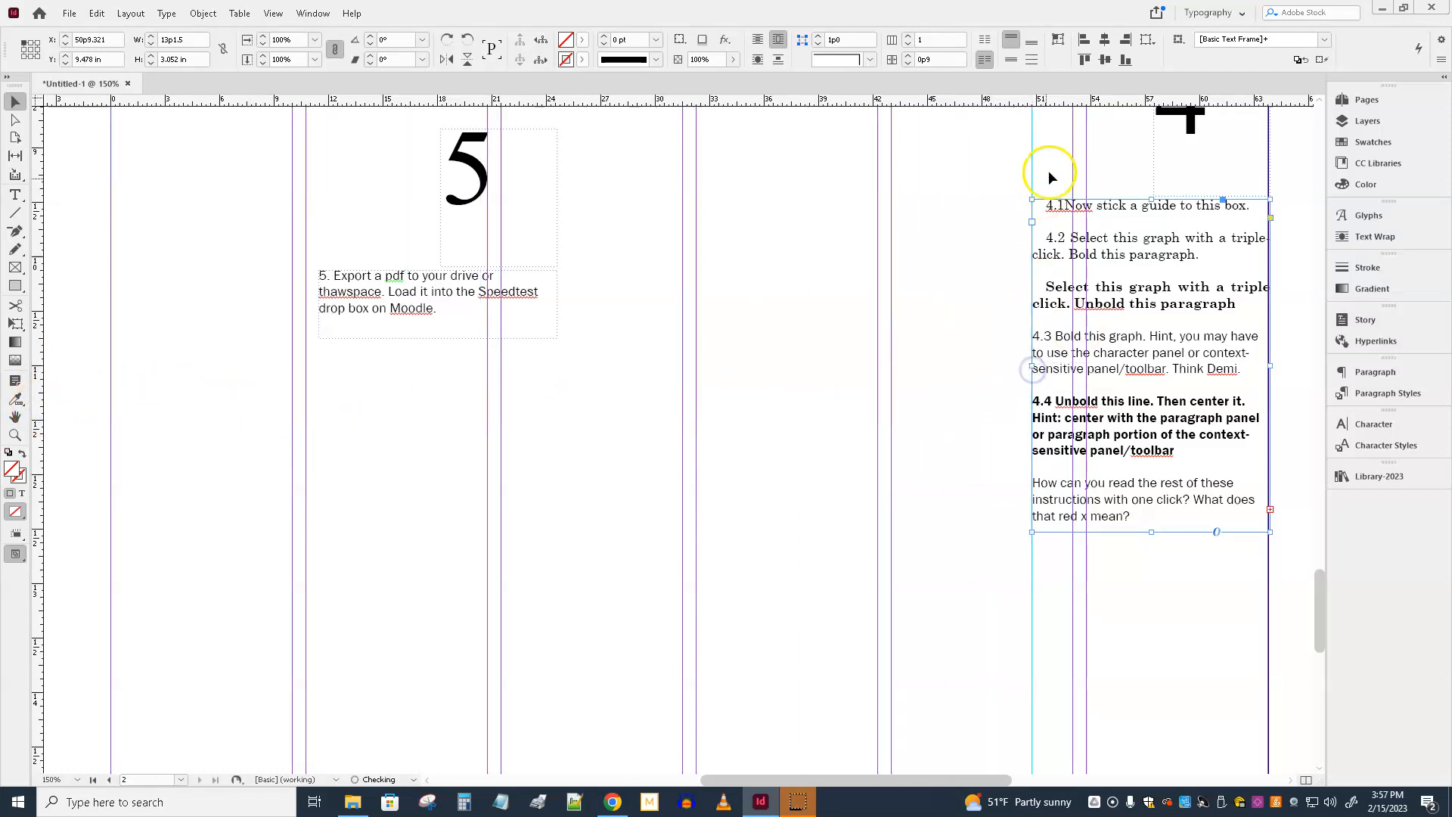
left_click_drag(1071, 98, 1068, 199)
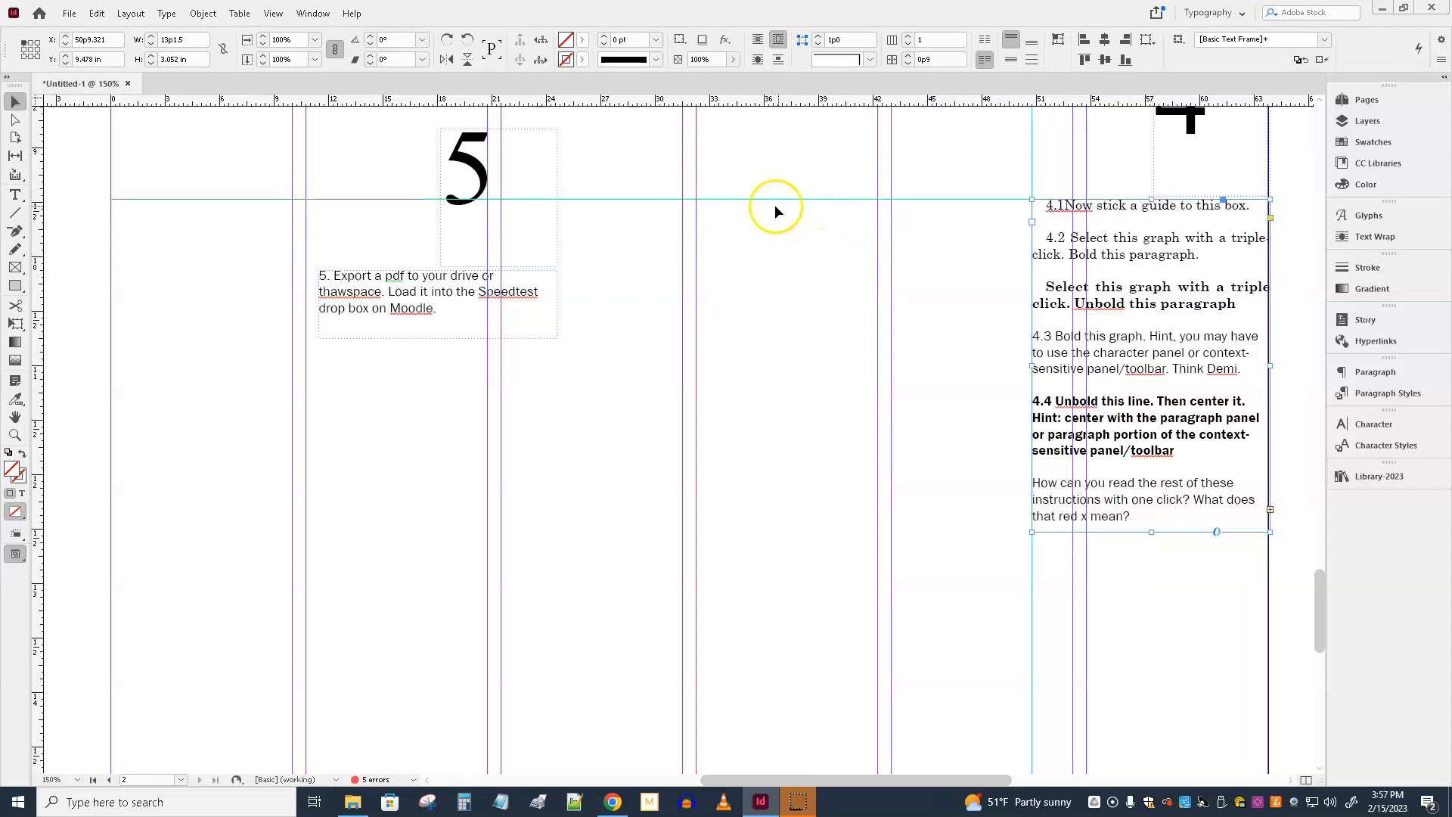
Draw a rectangle frame in the middle columns and snap it up to the horizontal guide.
left_click(15, 286)
left_click_drag(670, 266, 1007, 456)
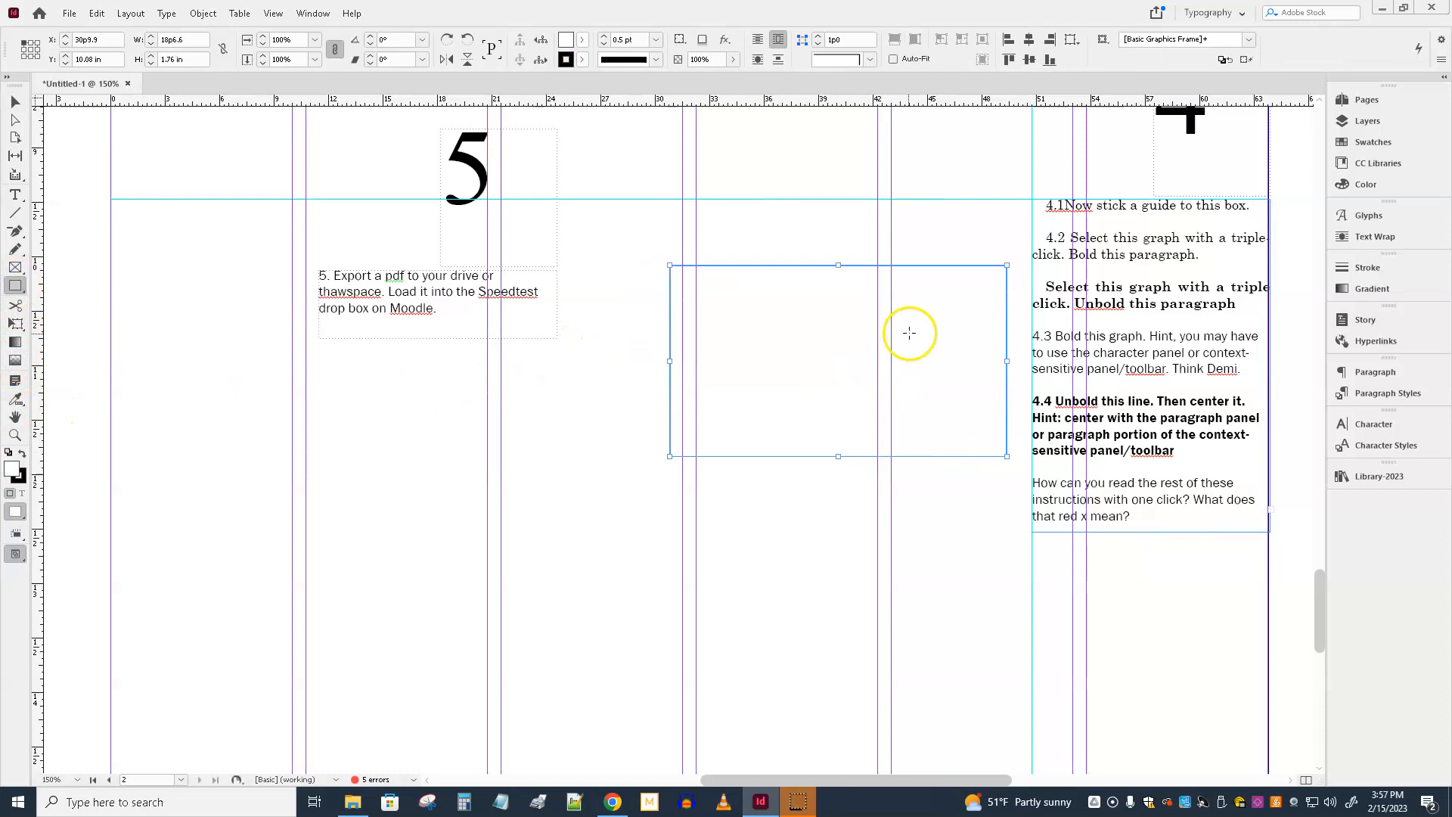
left_click(15, 101)
left_click_drag(848, 366, 844, 305)
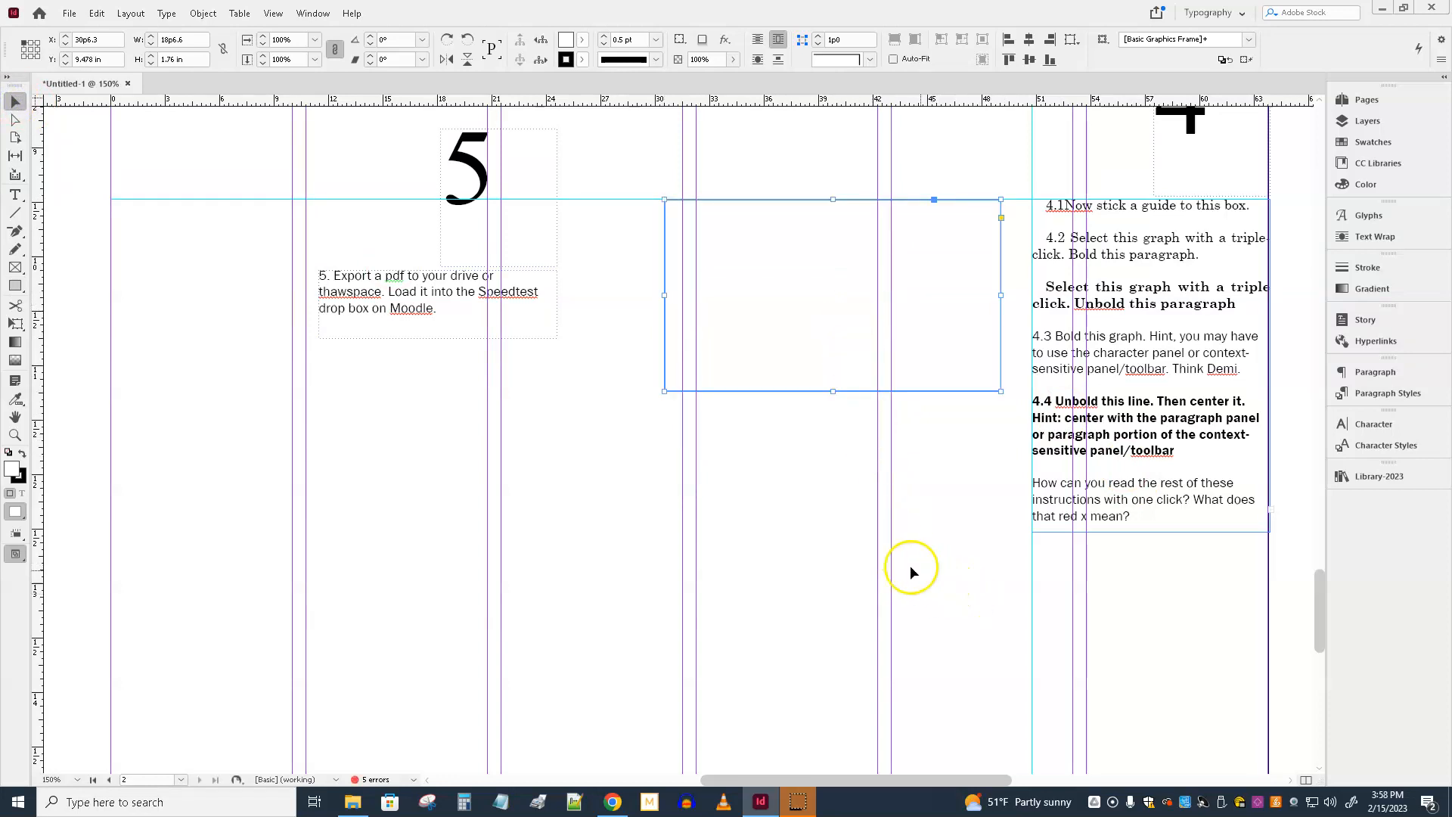
Delete the stray rectangle frame and remove bold from the 'Unbold this paragraph' paragraph.
key("Delete")
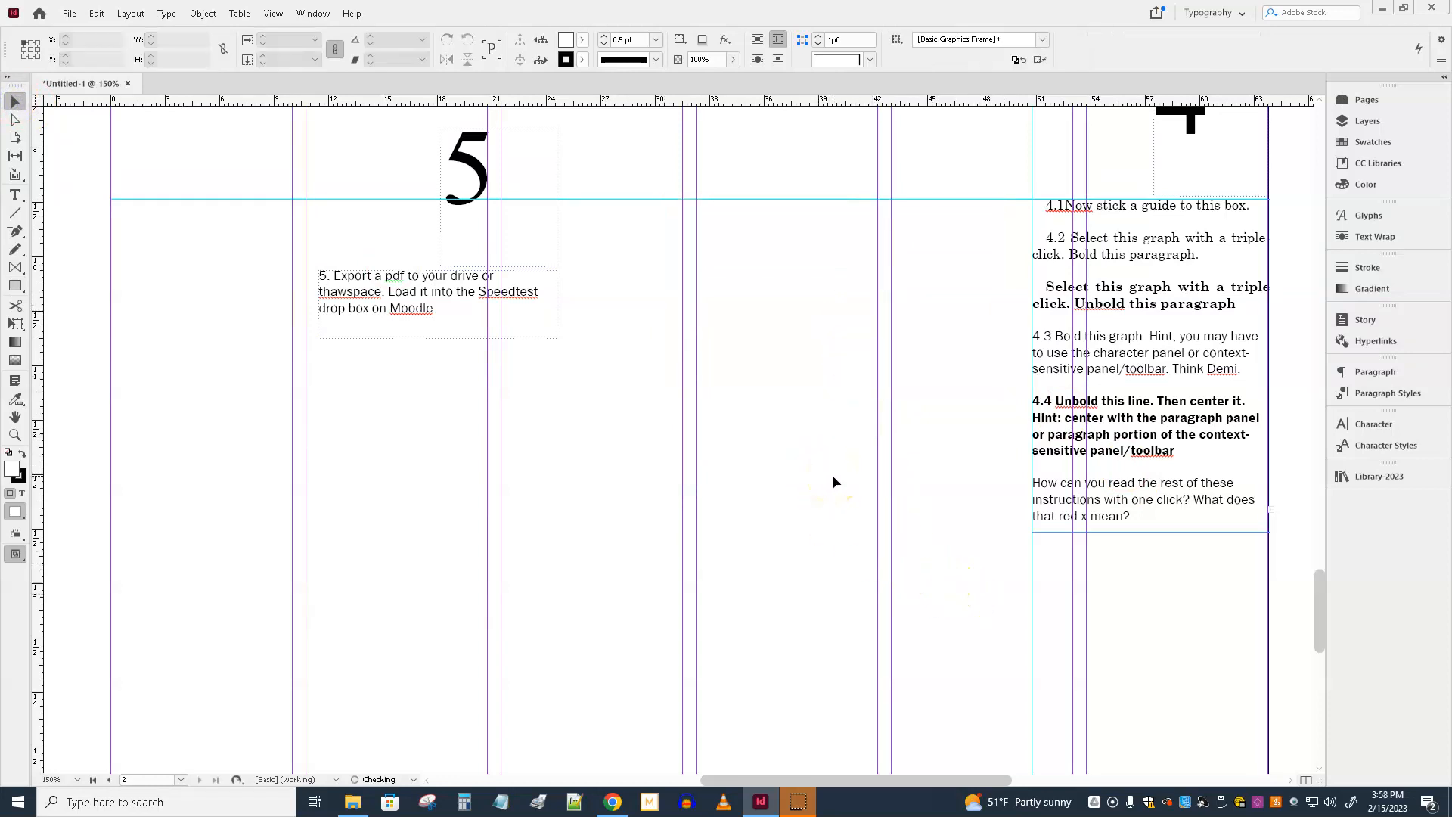
triple_click(1102, 337)
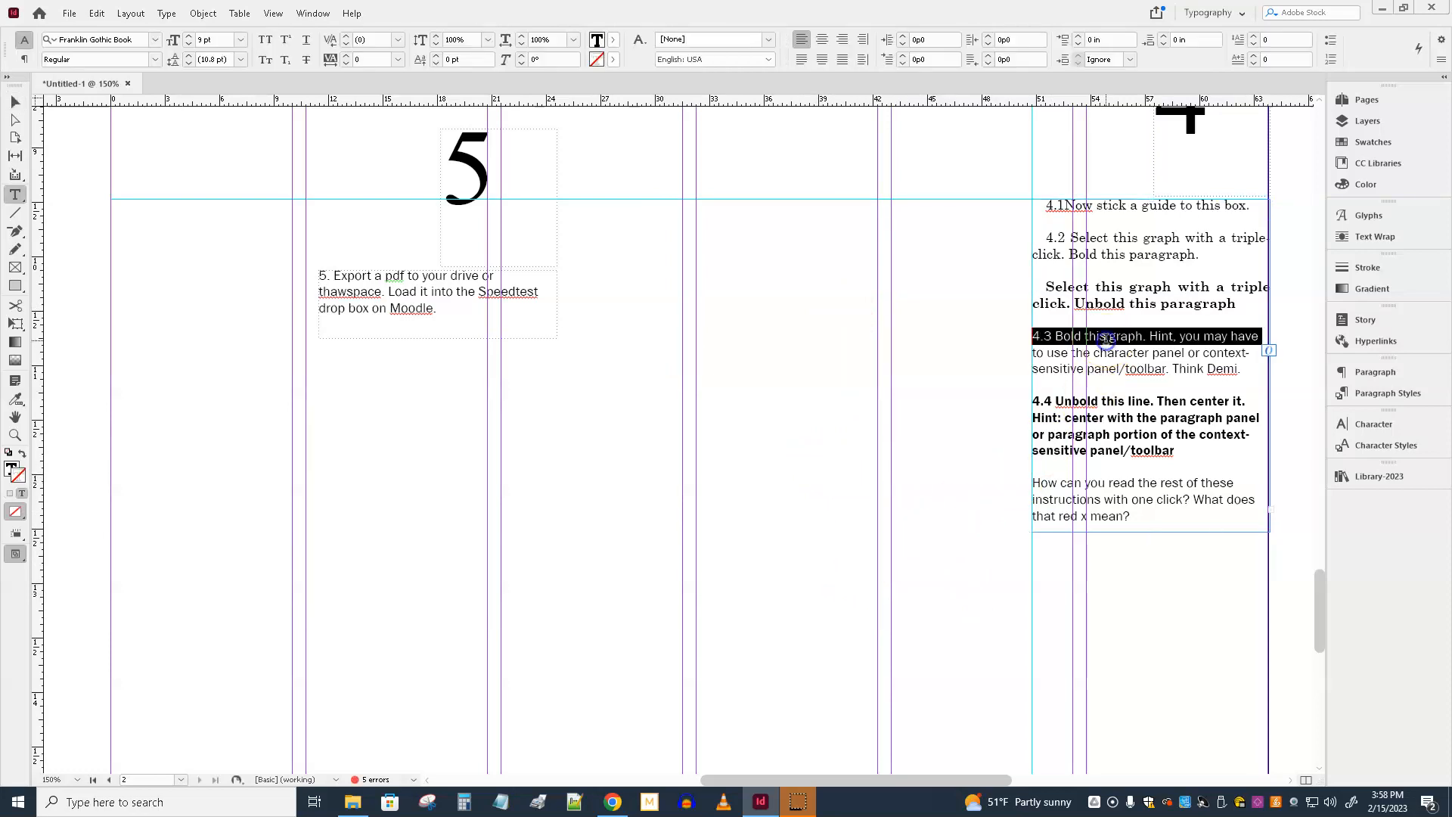
triple_click(1070, 304)
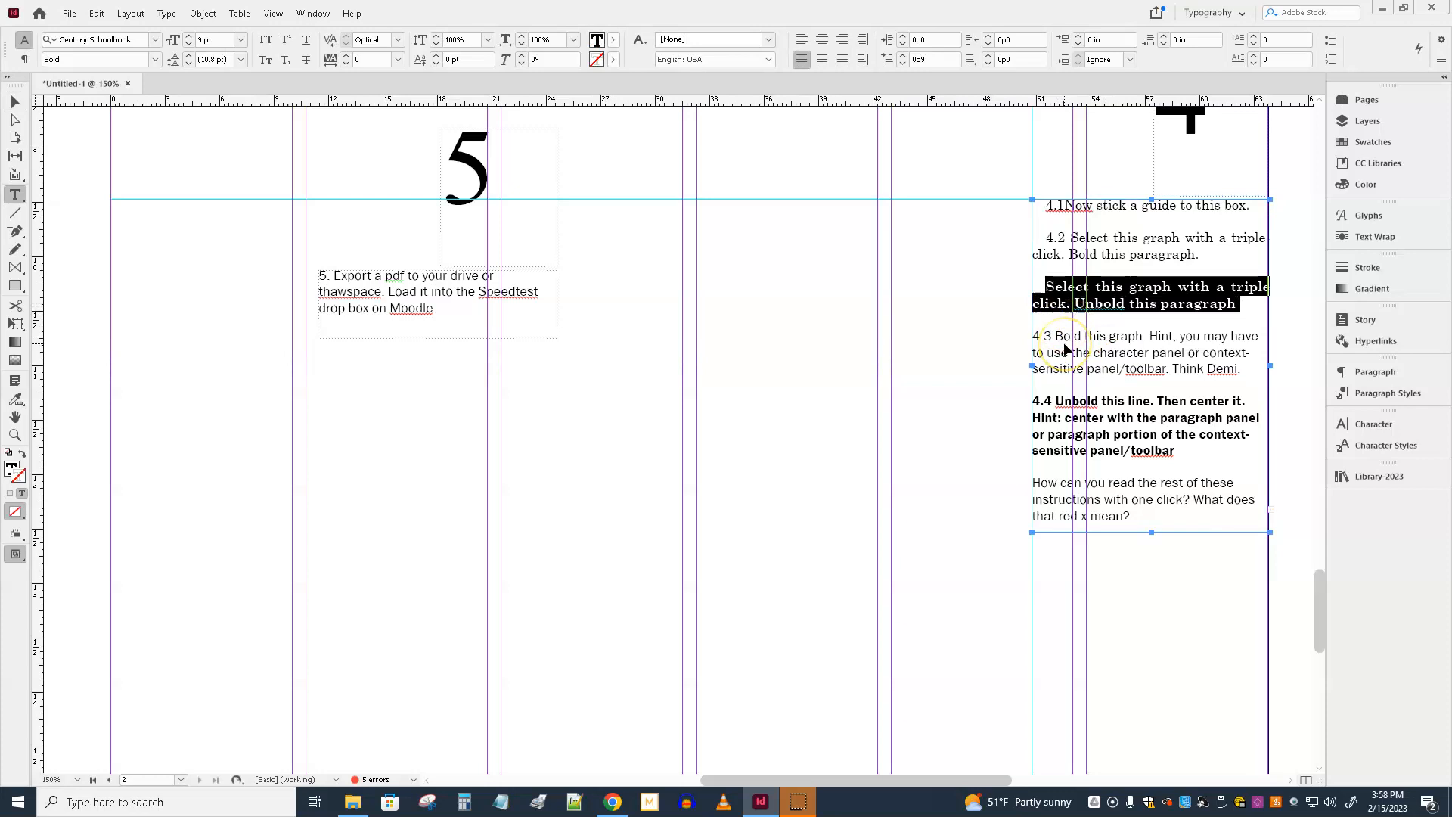
key("ctrl+shift+b")
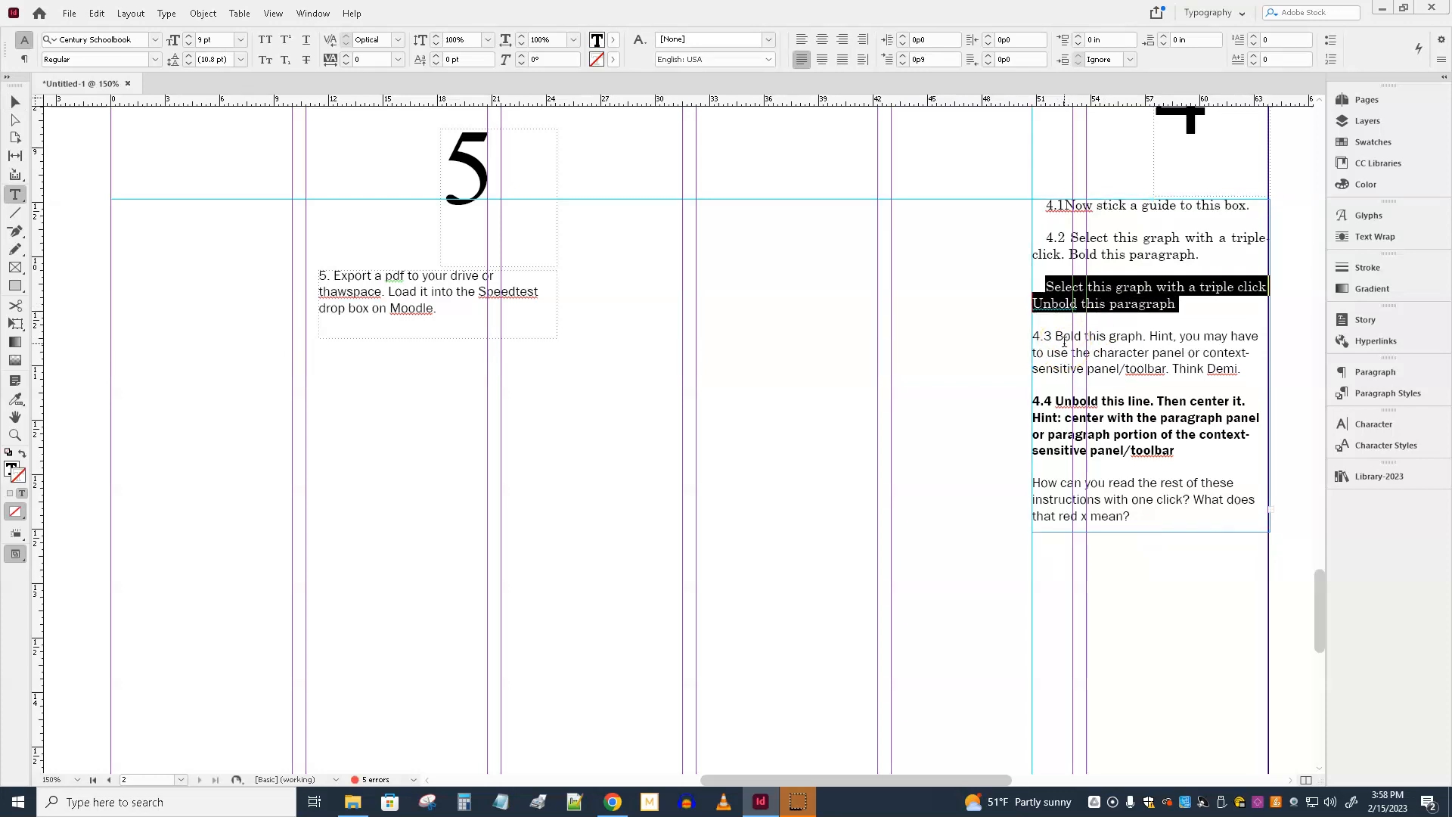
Set the whole of paragraph 4.3 in Franklin Gothic Demi.
double_click(1085, 363)
double_click(1084, 363)
left_click(1085, 363)
triple_click(1084, 361)
left_click(1085, 361)
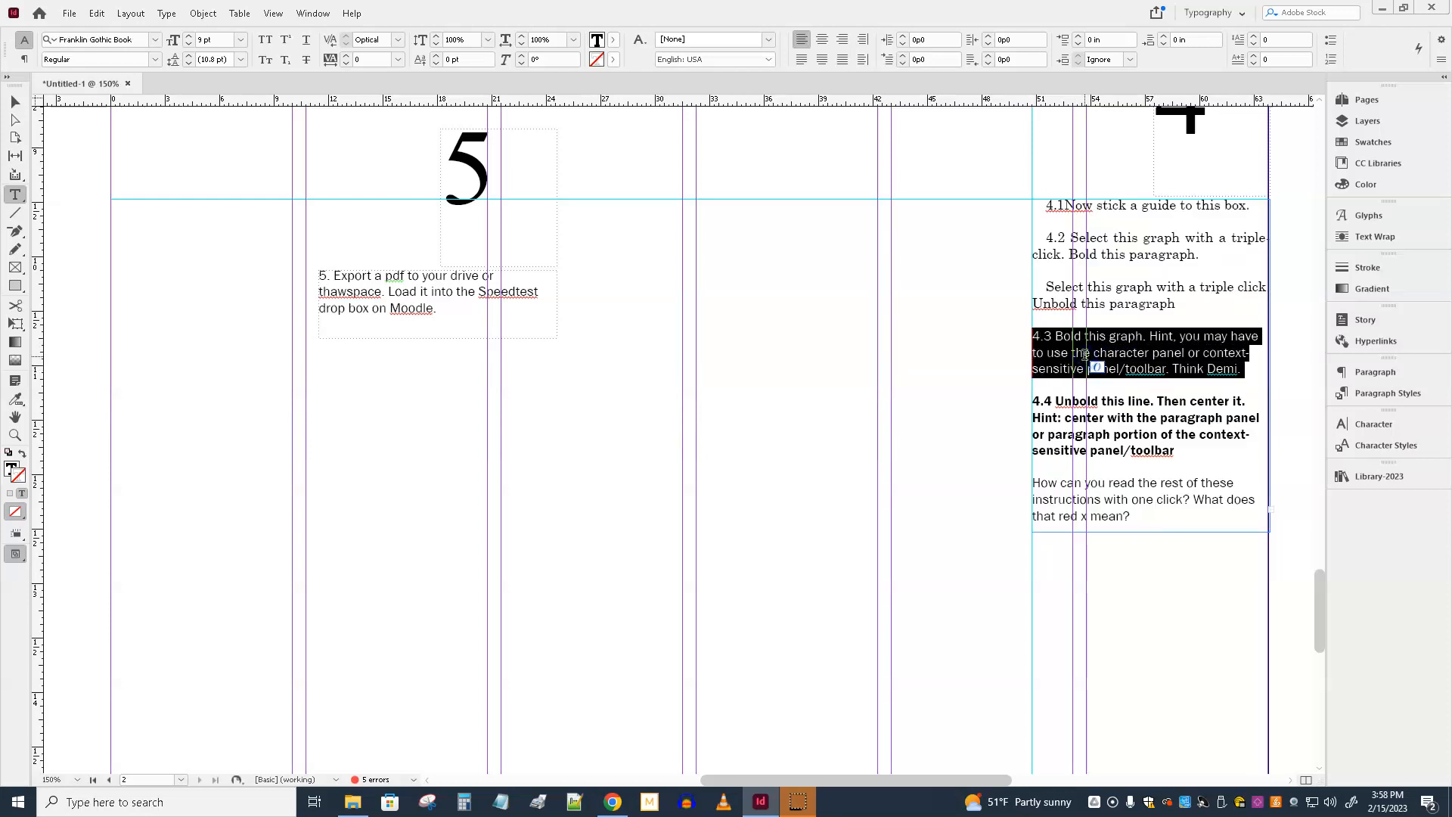
left_click(154, 42)
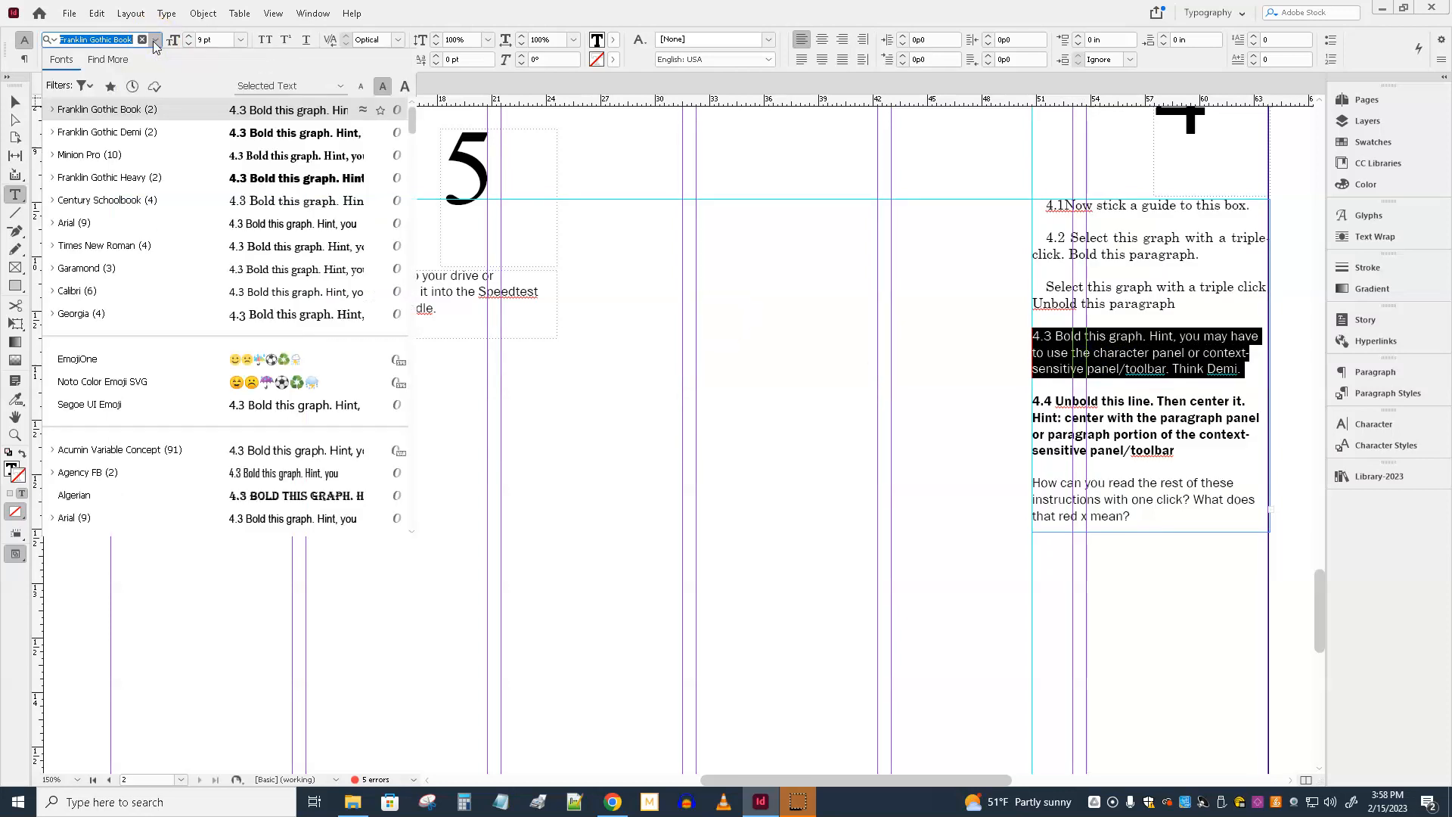
left_click(140, 141)
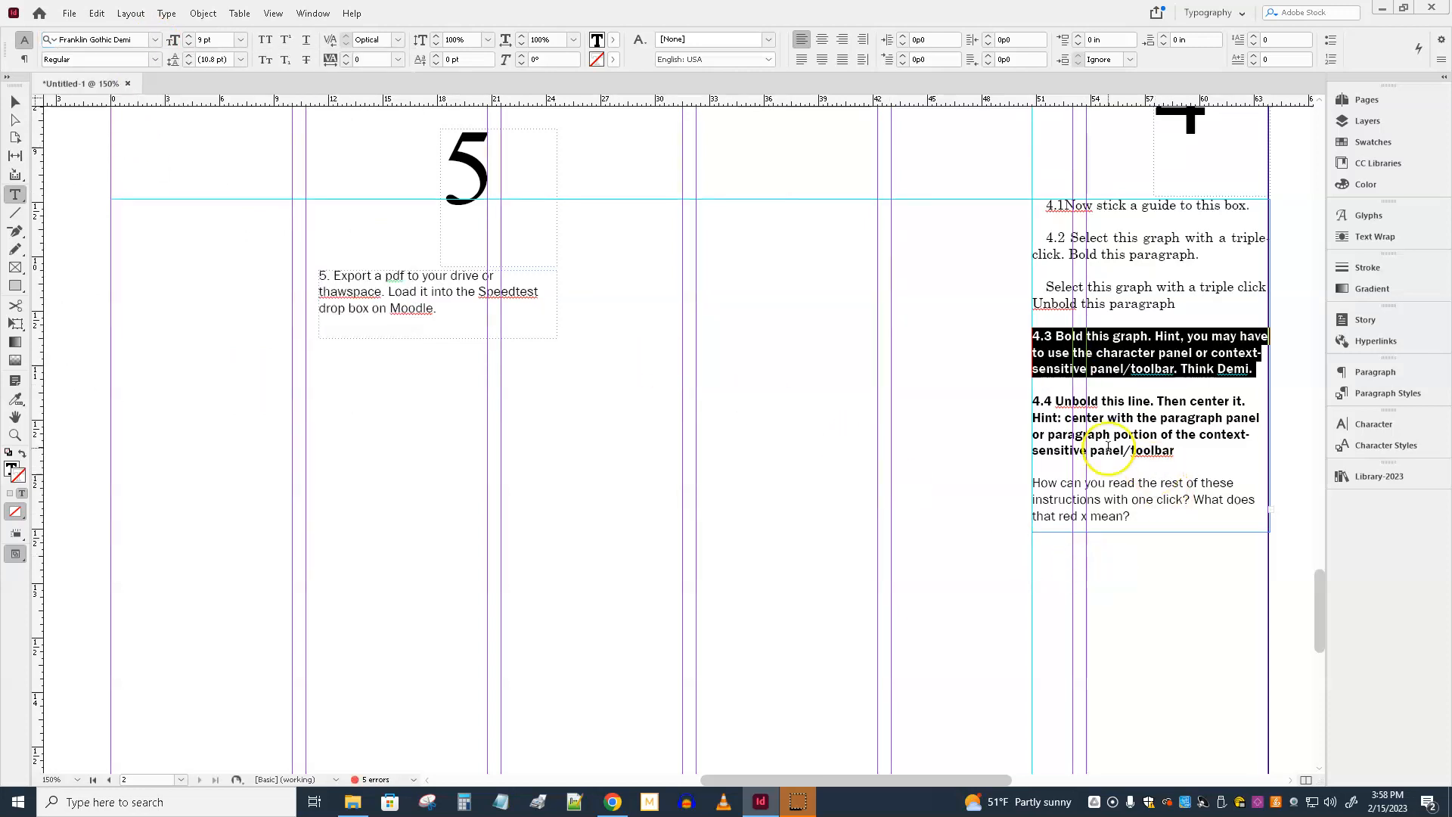
scroll(1106, 447, "down", 3)
scroll(1089, 447, "up", 5)
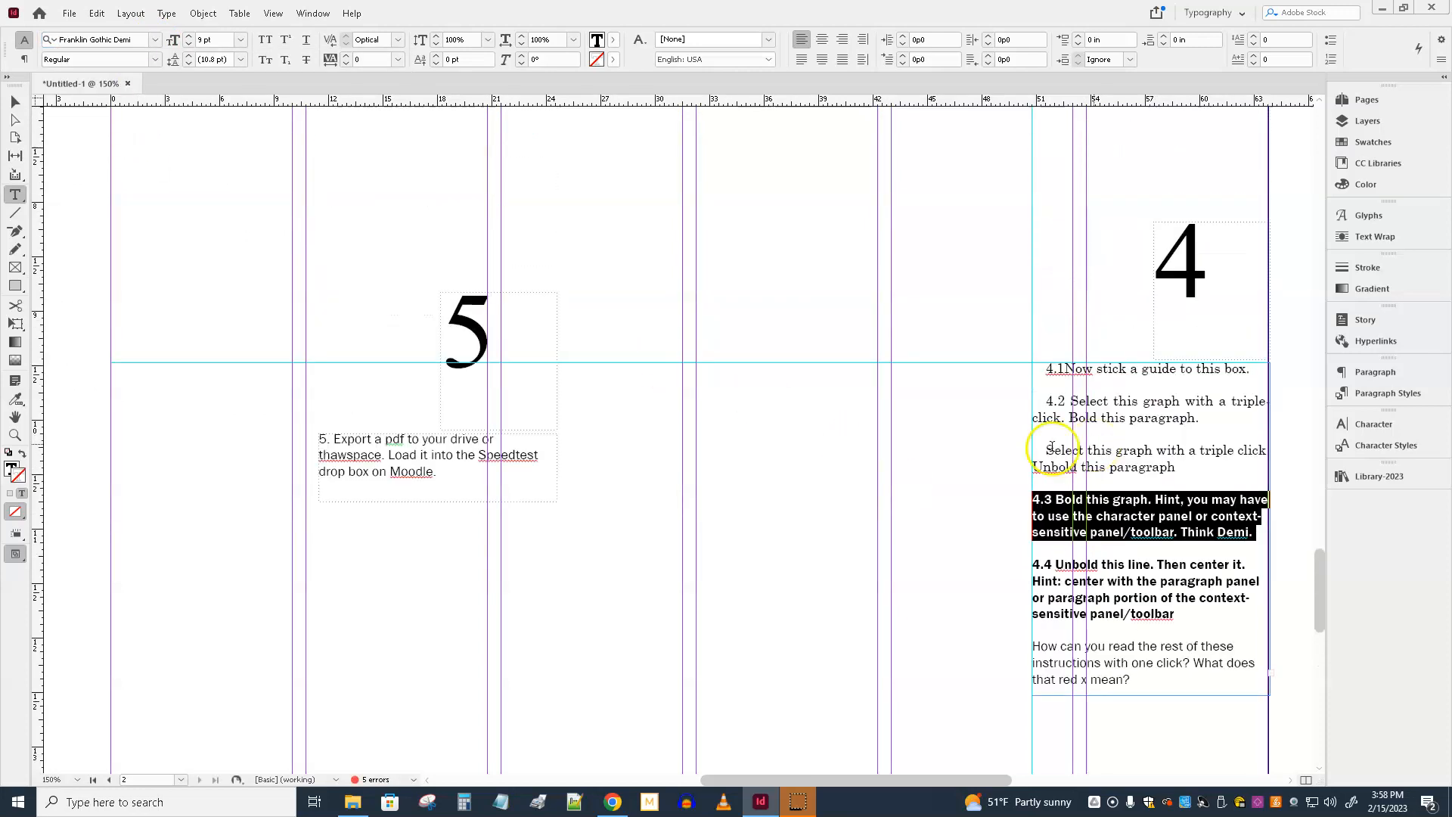
left_click(14, 99)
left_click(154, 173)
left_click_drag(178, 189, 61, 220)
scroll(464, 259, "down", 5)
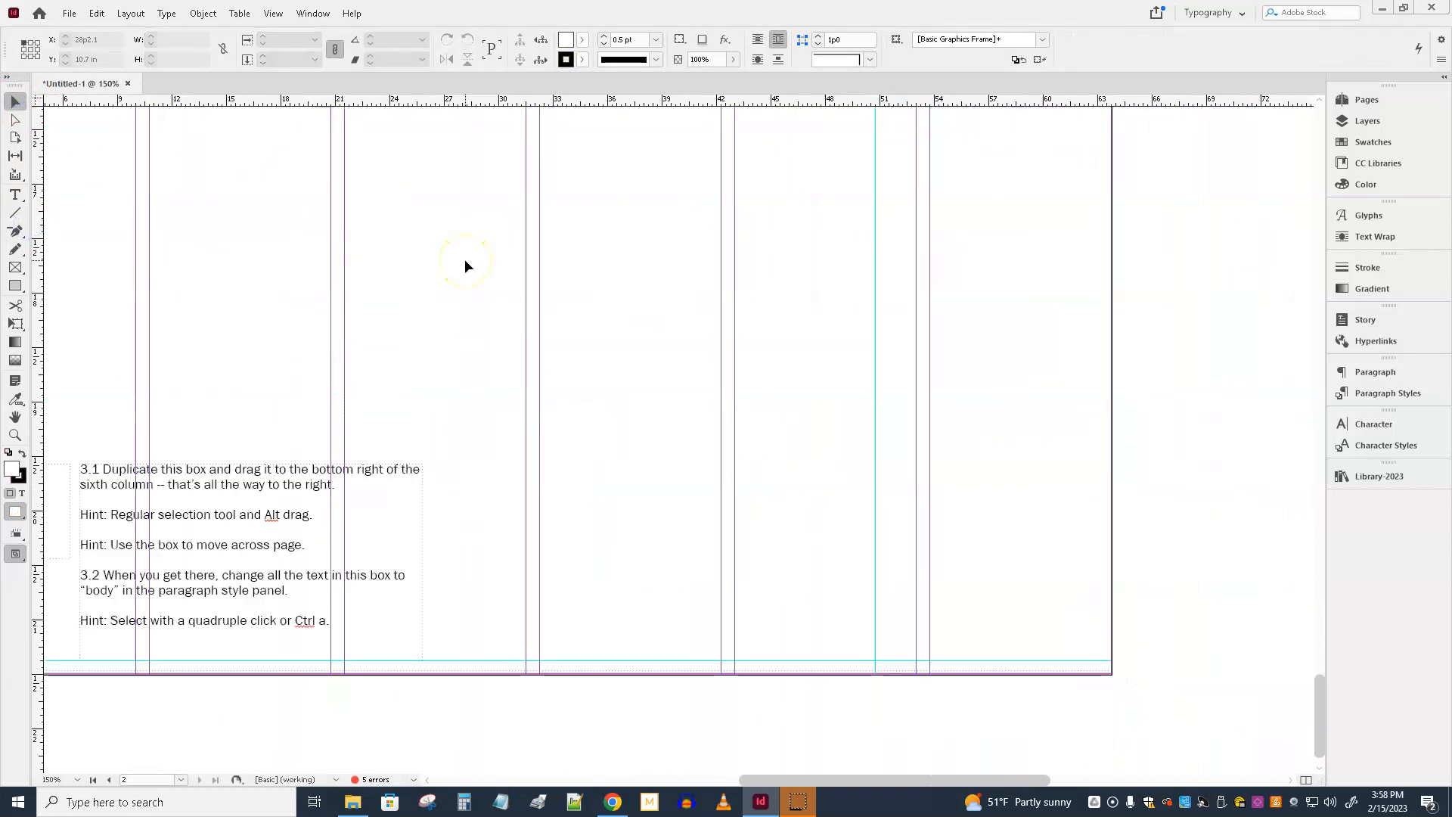
scroll(466, 264, "down", 1)
left_click_drag(206, 409, 638, 301)
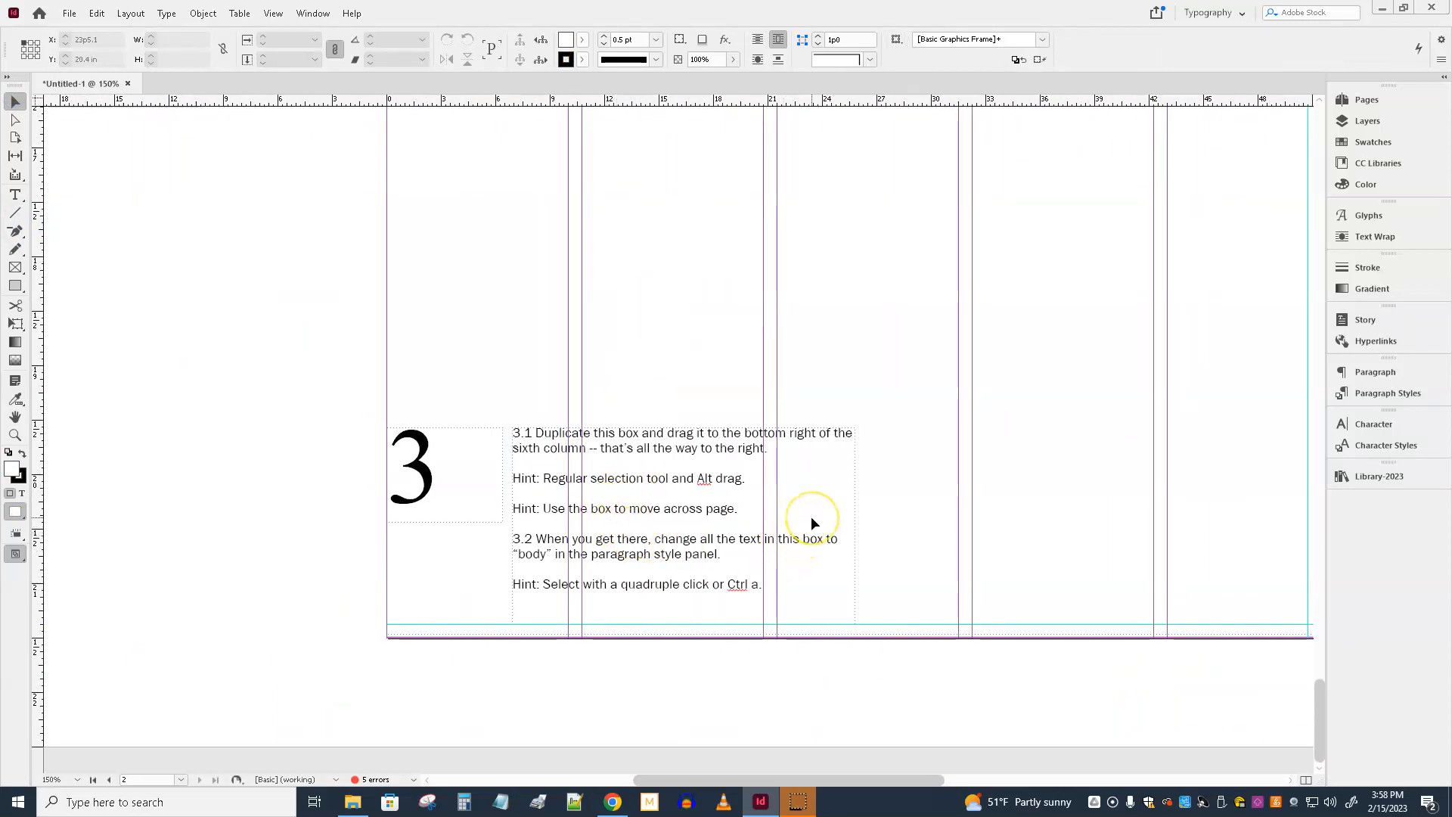
scroll(789, 498, "up", 15)
scroll(789, 496, "up", 12)
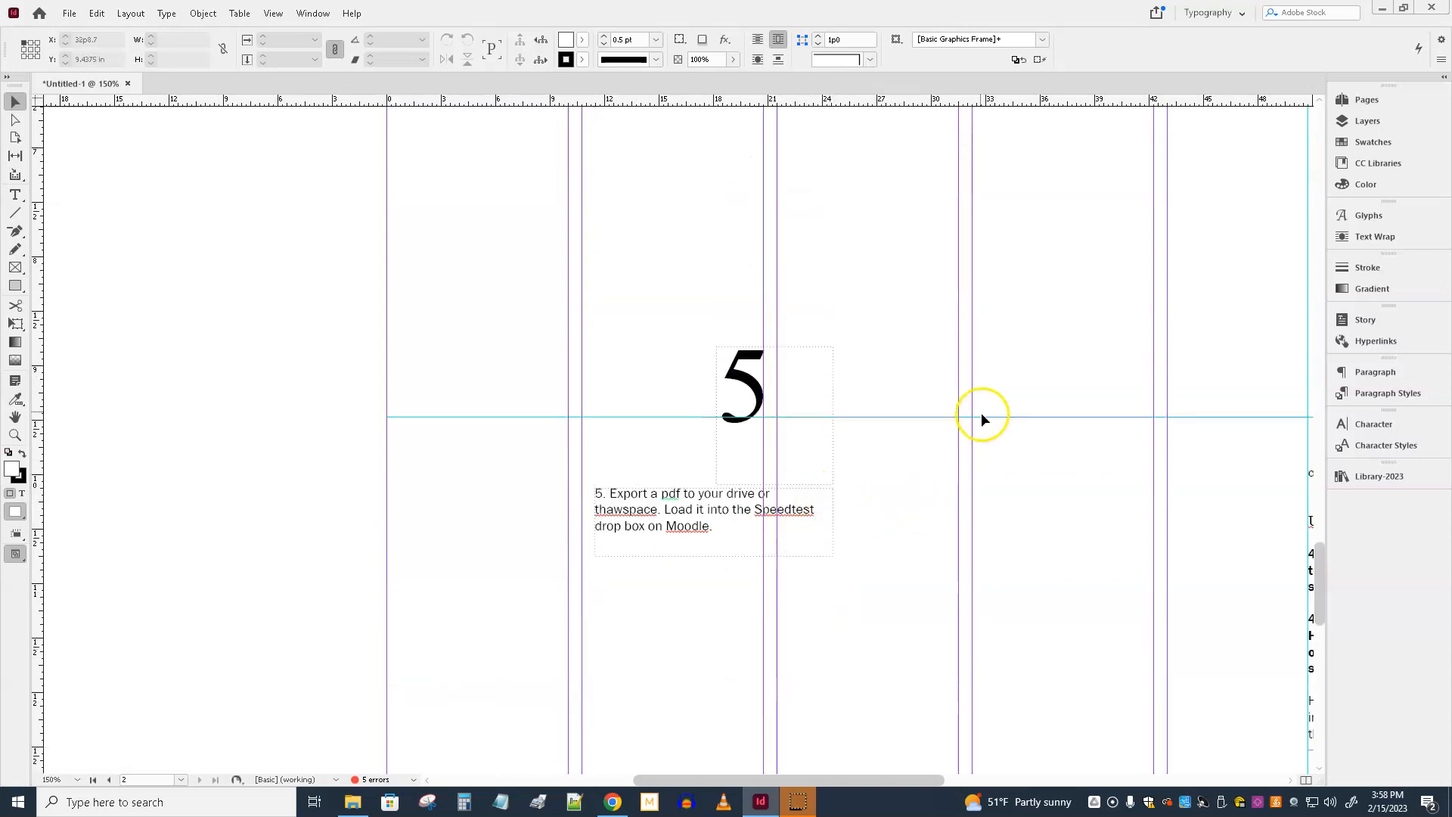
scroll(996, 460, "up", 20)
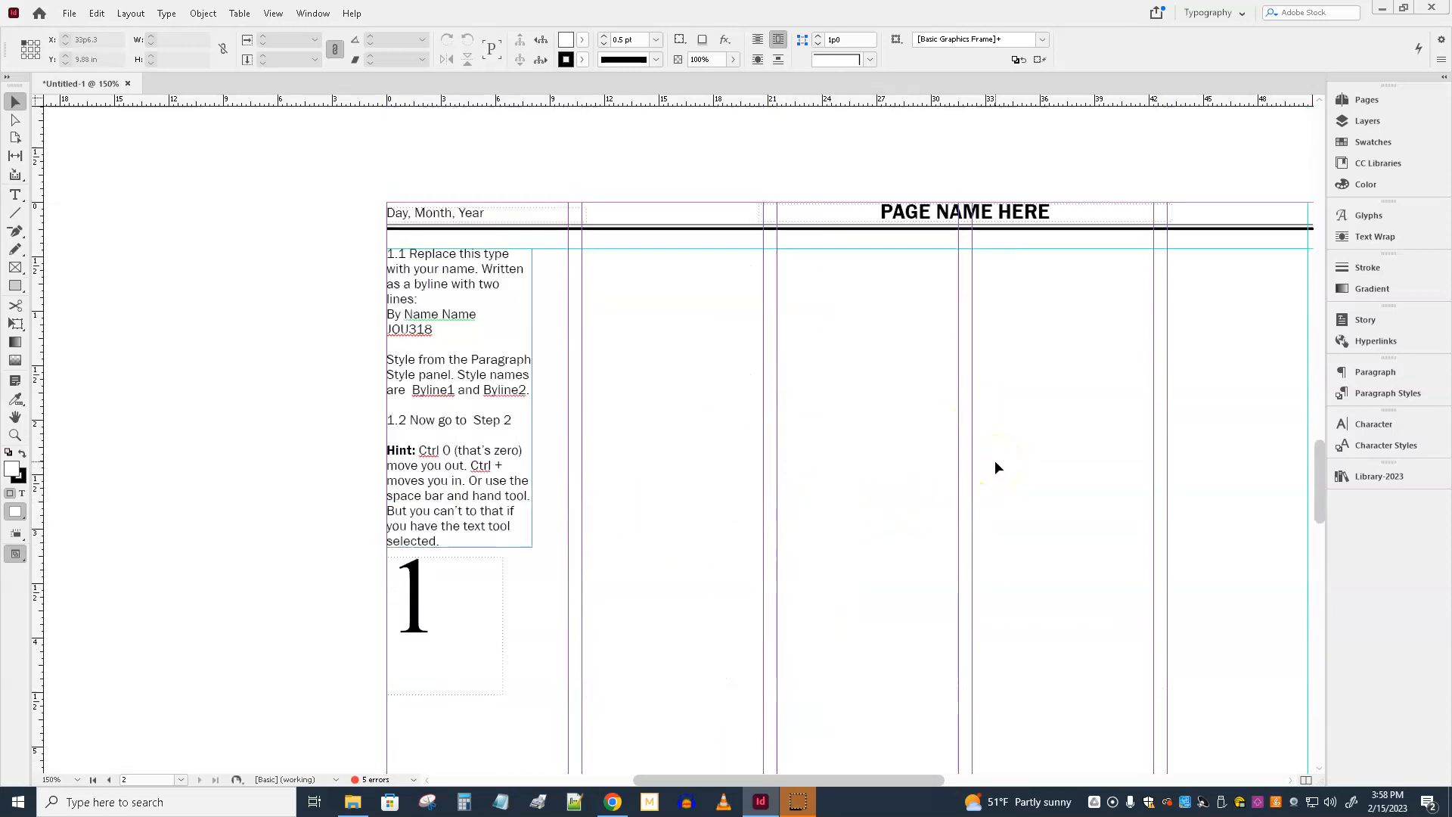
scroll(951, 579, "down", 7)
scroll(952, 512, "down", 6)
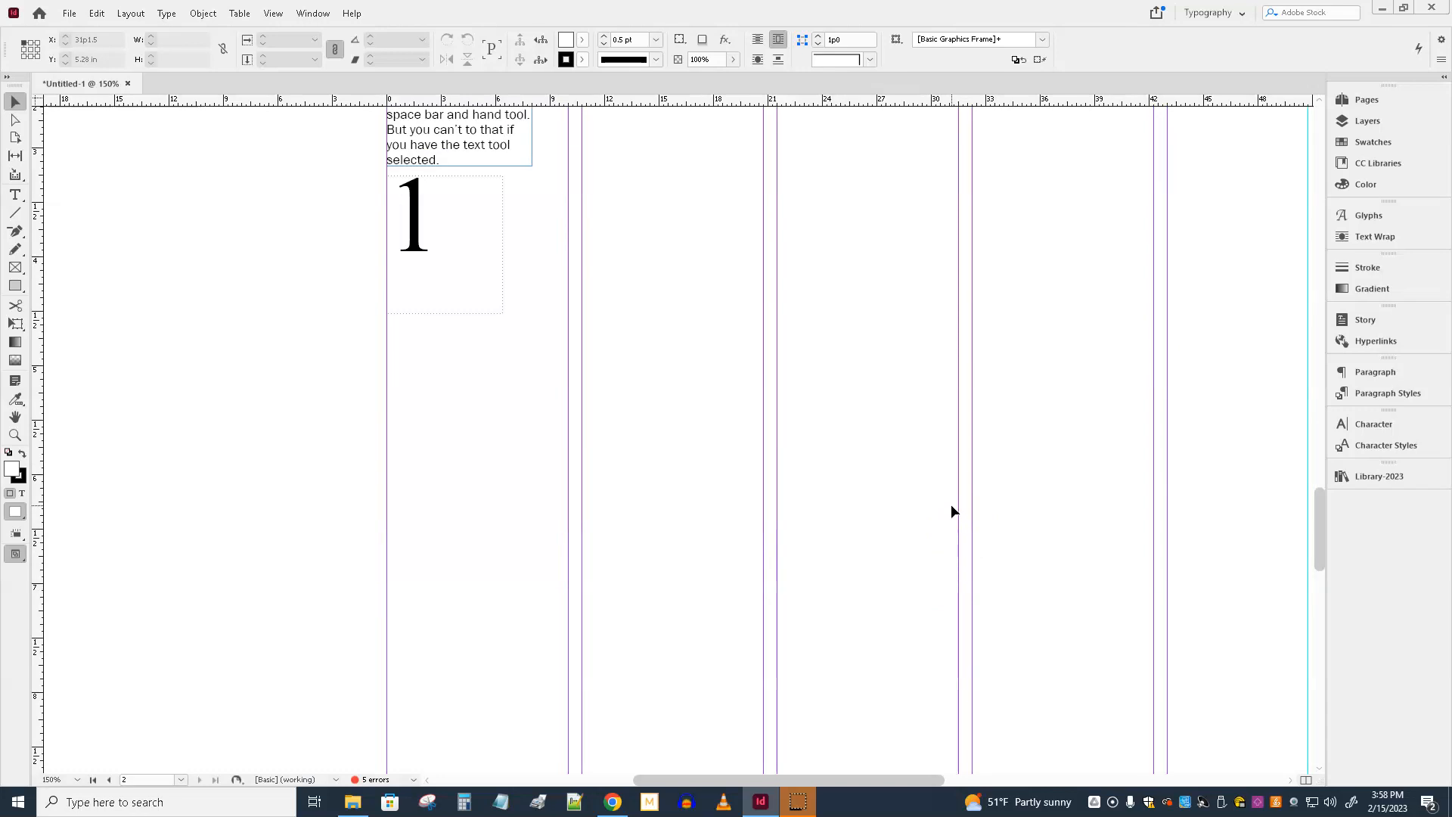
left_click(714, 627)
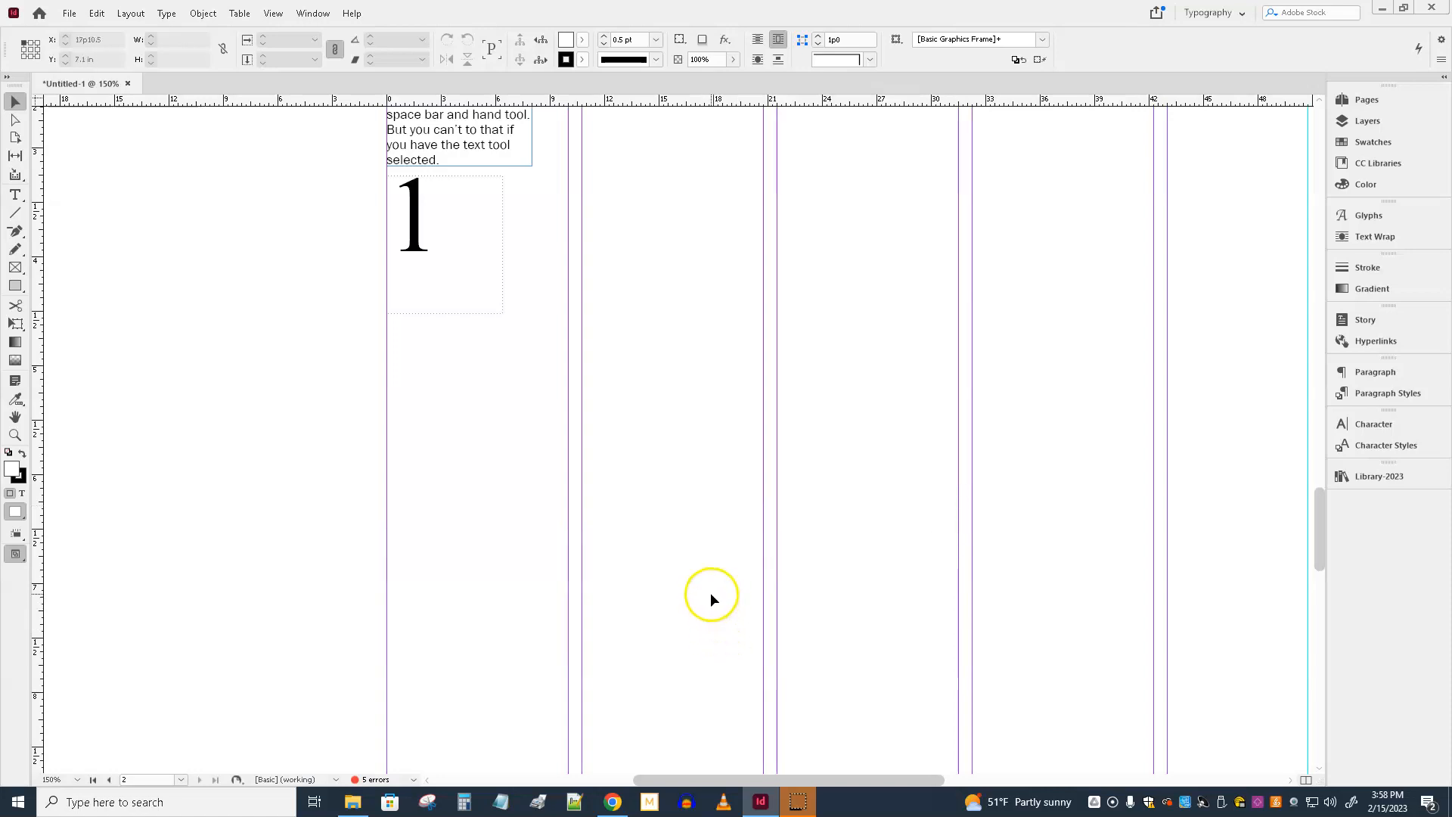